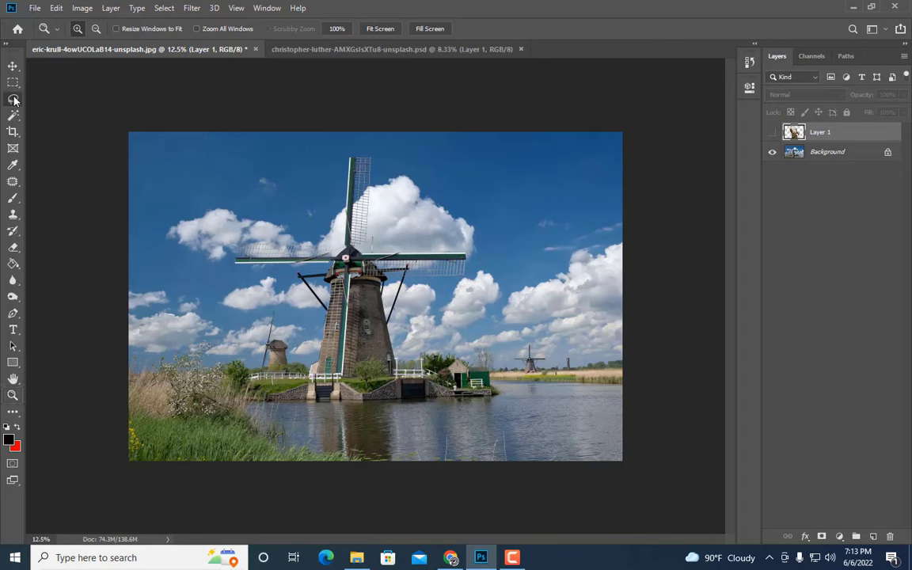
# Step: Lasso loosely around the large windmill, copy that area from Background to a new layer, and place it above Layer 1
pyautogui.click(12, 98)
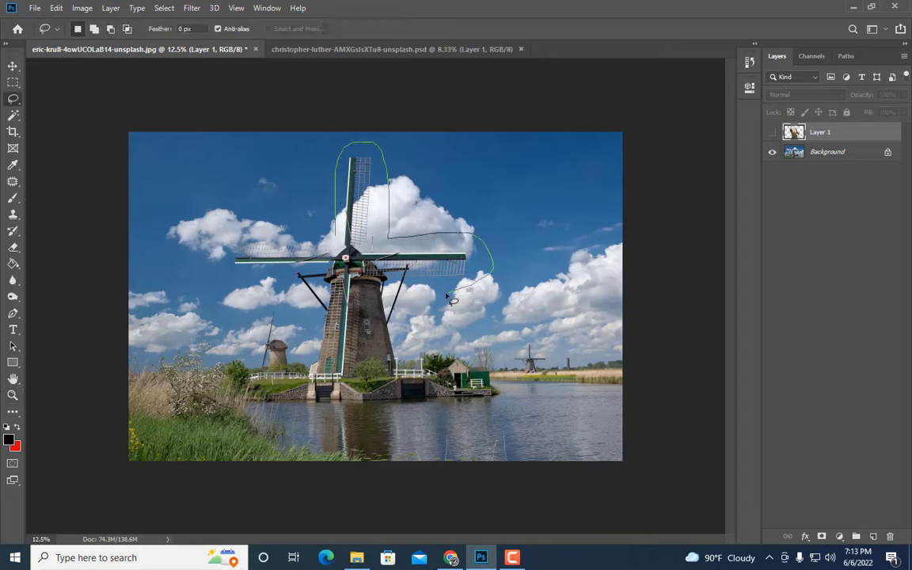
pyautogui.moveTo(413, 398)
pyautogui.mouseDown()
pyautogui.moveTo(330, 430)
pyautogui.moveTo(296, 346)
pyautogui.mouseUp()
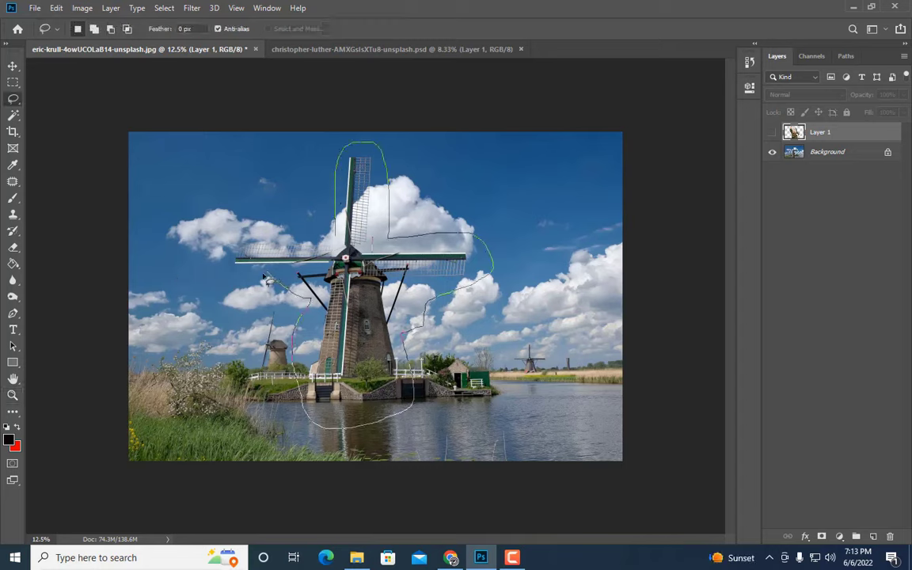
pyautogui.moveTo(315, 227); pyautogui.dragTo(335, 235)
pyautogui.click(823, 154)
pyautogui.hotkey('ctrl', 'j')
pyautogui.moveTo(820, 156); pyautogui.dragTo(823, 132)
# Step: Show Layer 1 with the child and convert it to a smart object
pyautogui.click(772, 151)
pyautogui.rightClick(827, 152)
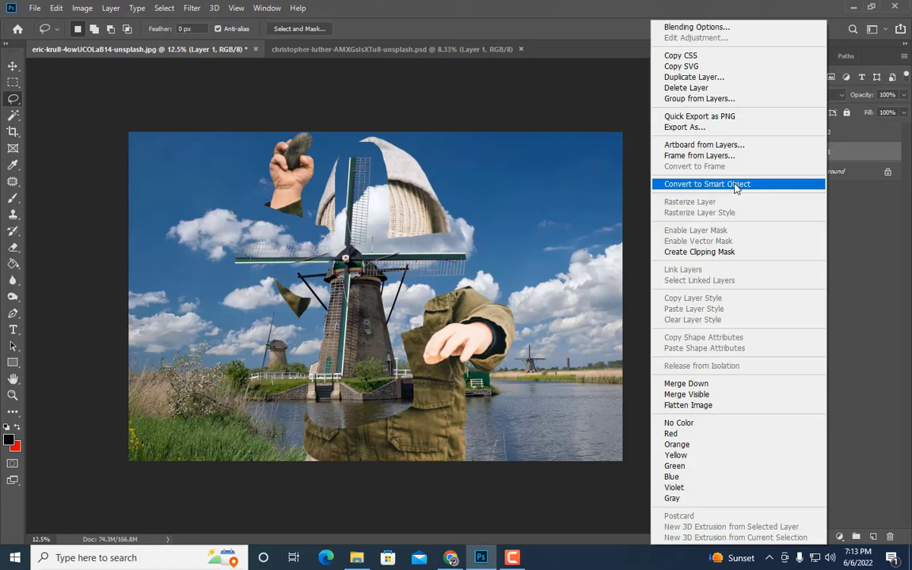
pyautogui.click(745, 182)
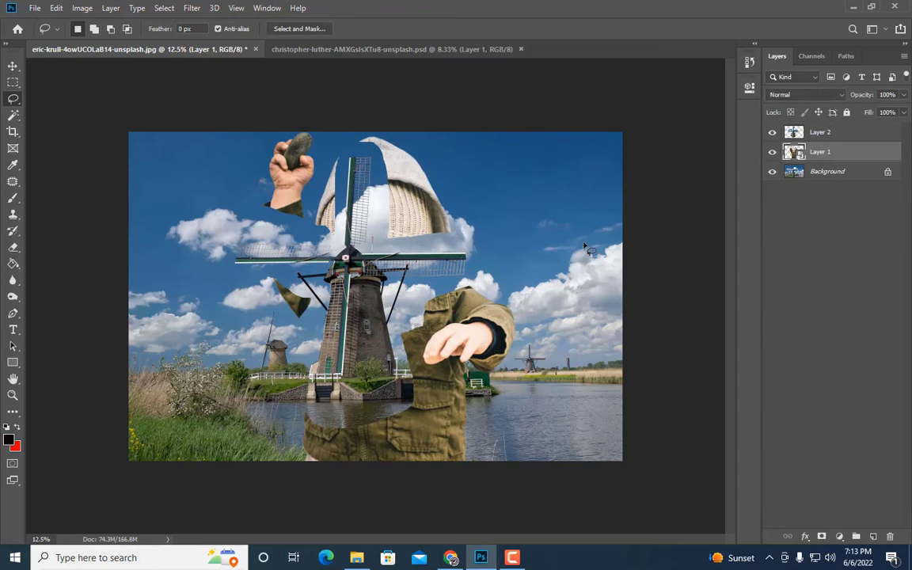
# Step: Scale the child to about 45.6% width and 41.6% height, and place it behind the windmill, beside the upper blade
pyautogui.hotkey('ctrl', 't')
pyautogui.moveTo(258, 132); pyautogui.dragTo(306, 254)
pyautogui.moveTo(380, 358); pyautogui.dragTo(404, 189)
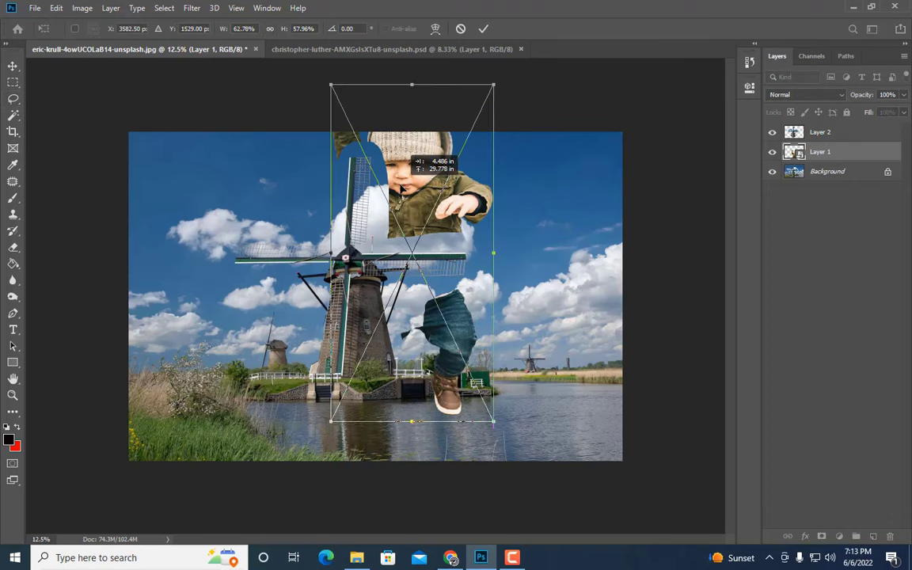
pyautogui.moveTo(329, 86); pyautogui.dragTo(341, 129)
pyautogui.moveTo(421, 180); pyautogui.dragTo(420, 201)
pyautogui.moveTo(481, 273); pyautogui.dragTo(441, 244)
pyautogui.press('l')
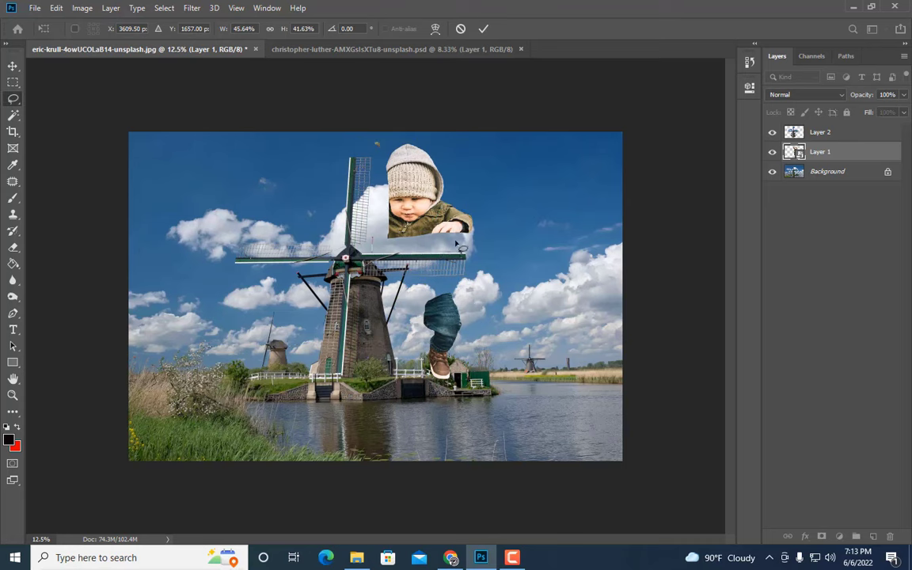
# Step: Rasterize Layer 1 with the resized child
pyautogui.hotkey('ctrl', '+')
pyautogui.scroll(5, 564, 313)
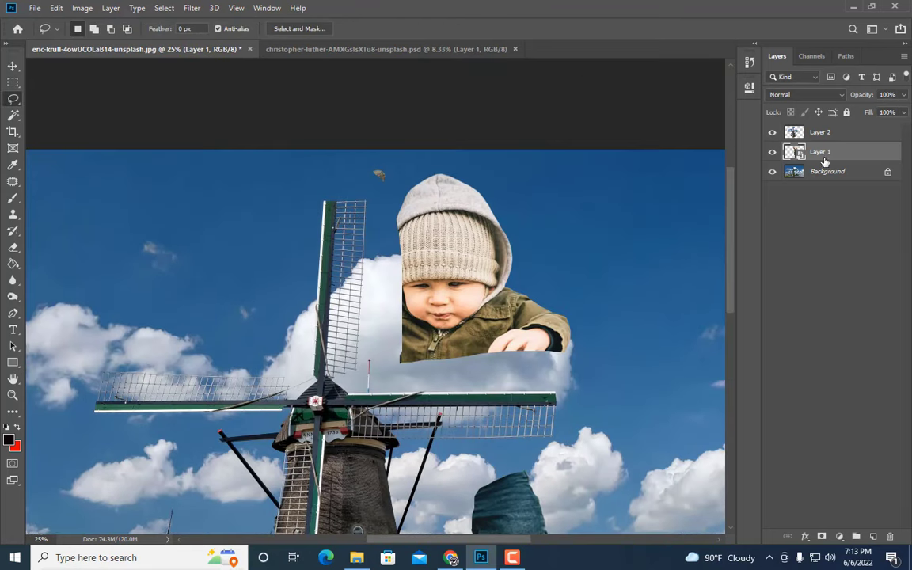
pyautogui.rightClick(822, 155)
pyautogui.click(726, 229)
# Step: Hide Layer 1 and Background so that only the windmill cutout on Layer 2 is shown
pyautogui.click(771, 132)
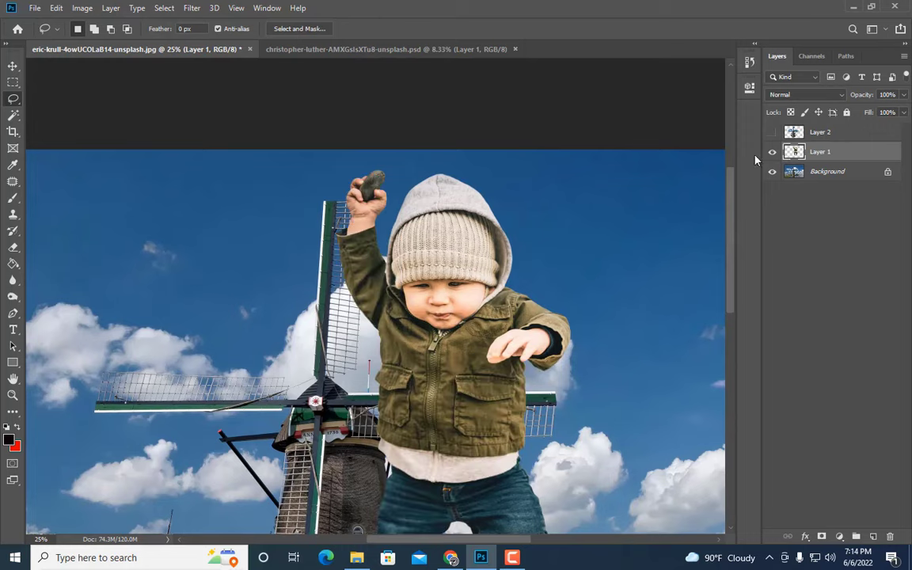
pyautogui.click(771, 151)
pyautogui.click(772, 171)
pyautogui.click(771, 132)
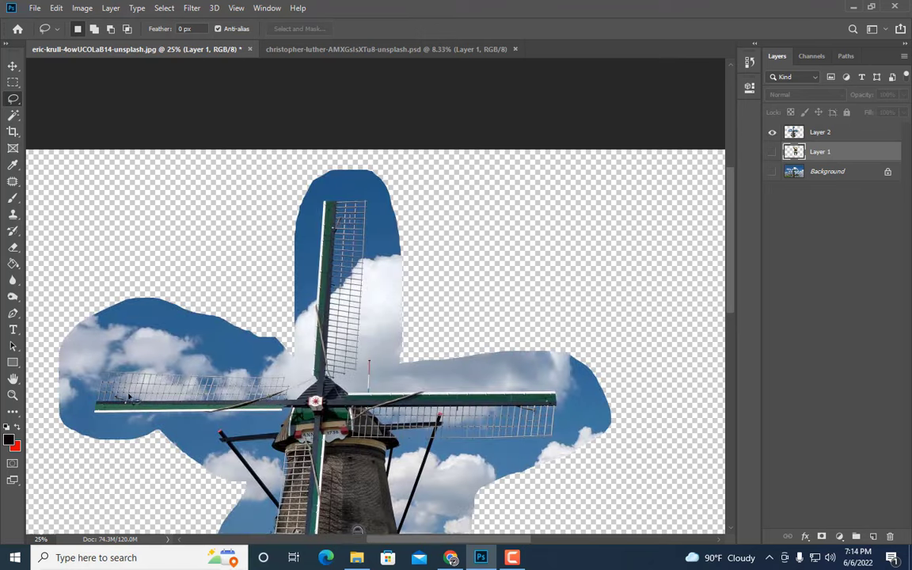
# Step: Start a Pen path around the right blade's outer end and continue it along the blade's upper edge to the rope
pyautogui.click(12, 394)
pyautogui.click(625, 417)
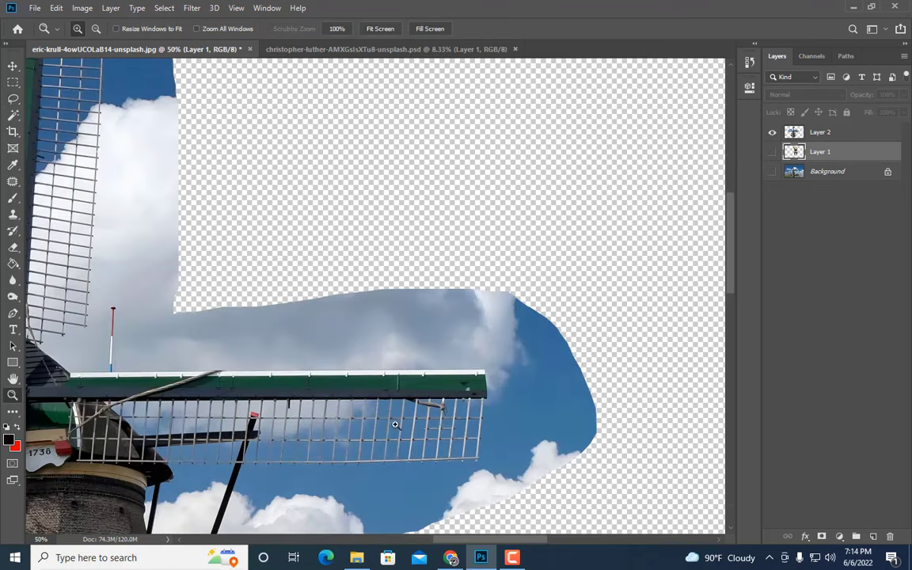
pyautogui.click(479, 379)
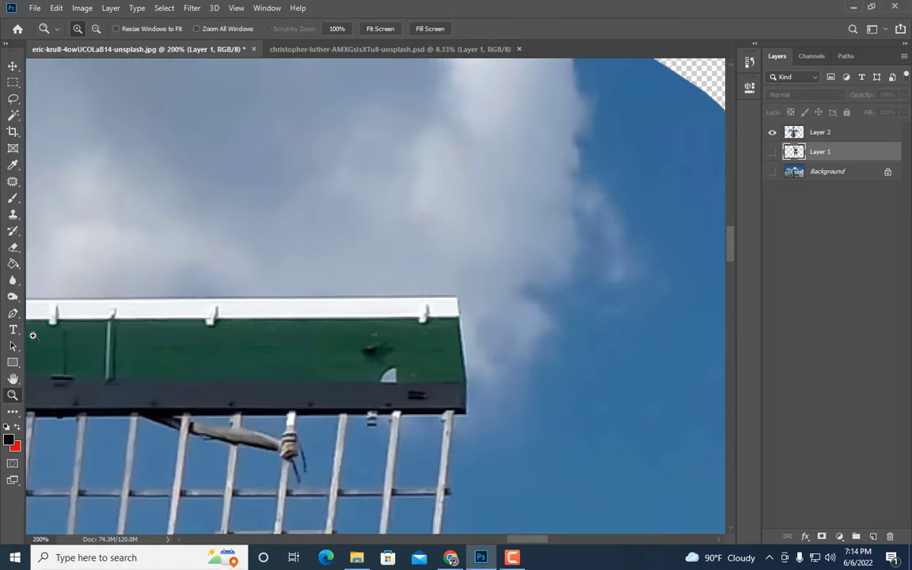
pyautogui.click(13, 314)
pyautogui.scroll(-2, 500, 360)
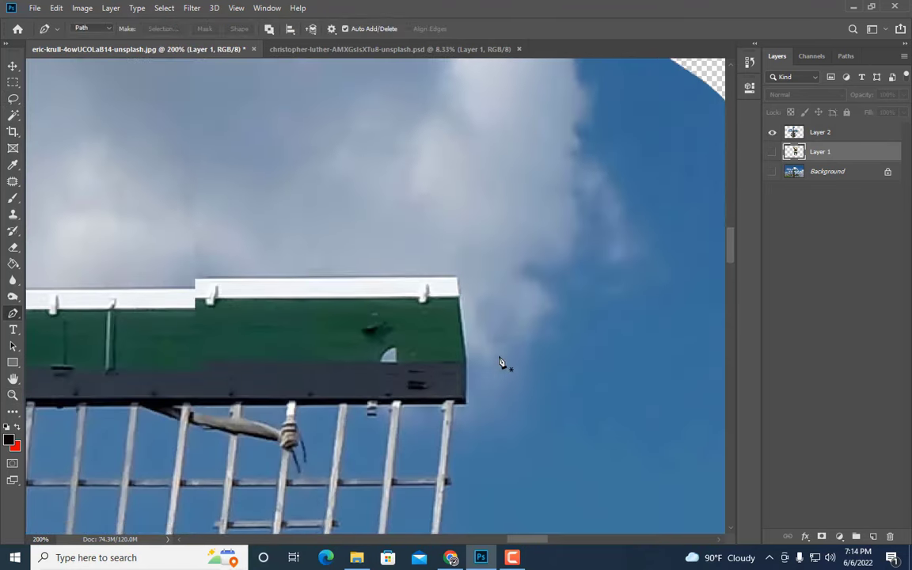
pyautogui.hotkey('ctrl', '+')
pyautogui.click(495, 416)
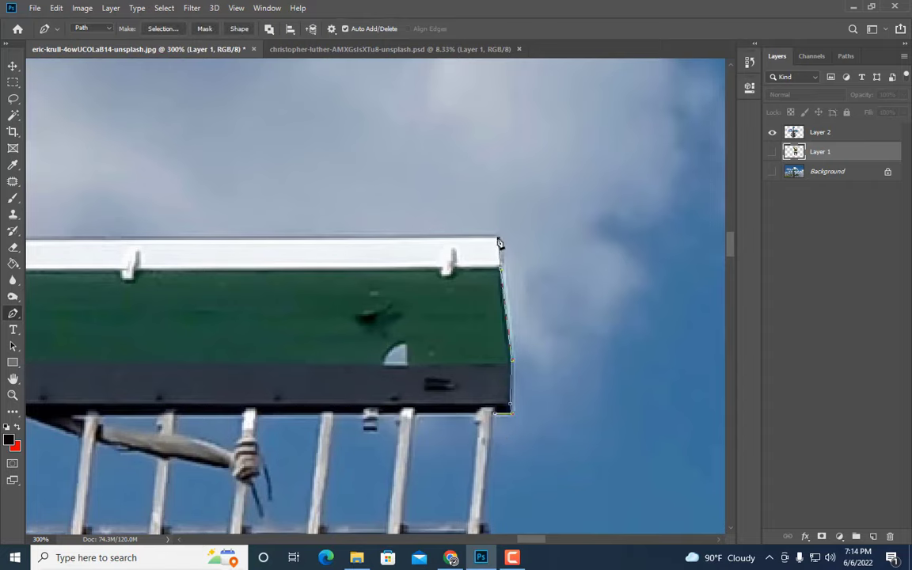
pyautogui.hotkey('ctrl', '-')
pyautogui.hotkey('ctrl', '-')
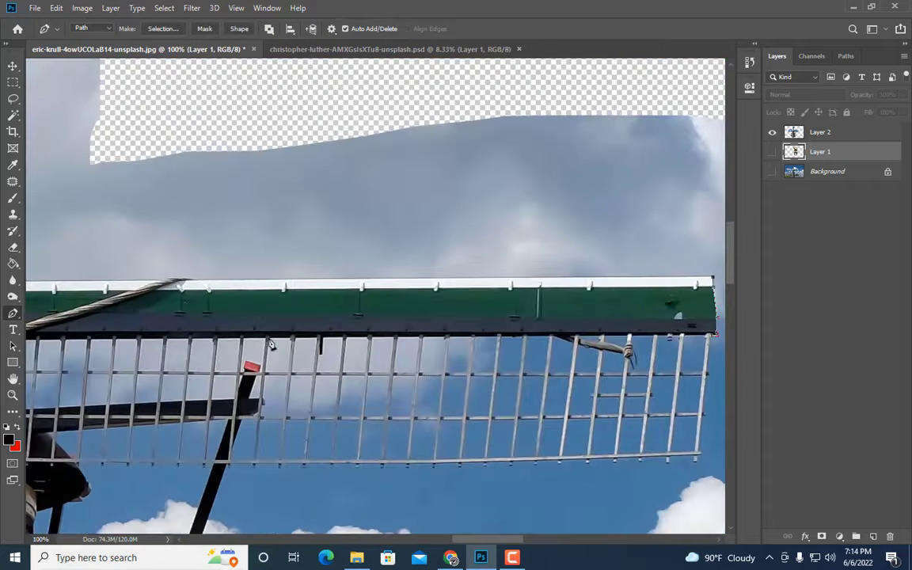
pyautogui.click(190, 279)
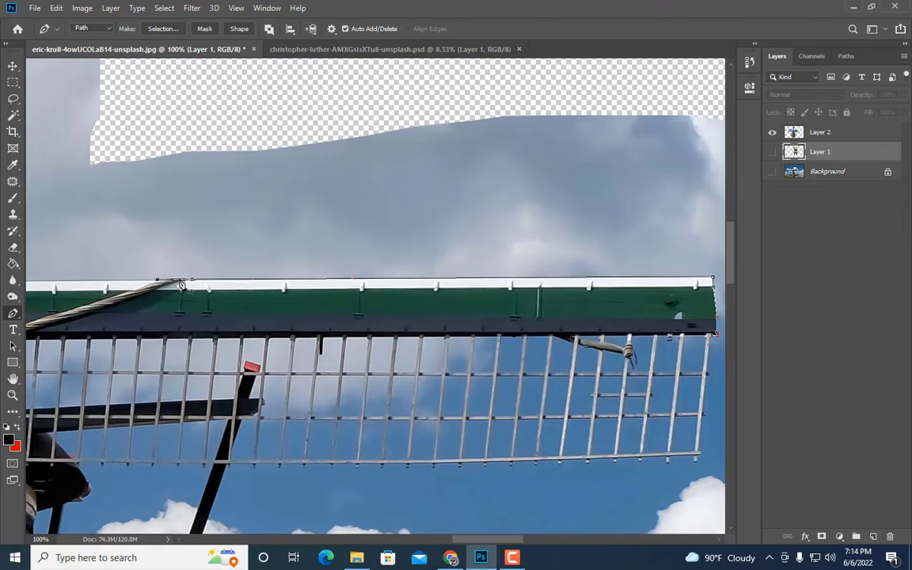
# Step: Extend the path around the small flagpole and along the cap's slope, and bring it out over the empty area on the right
pyautogui.moveTo(477, 539); pyautogui.dragTo(416, 541)
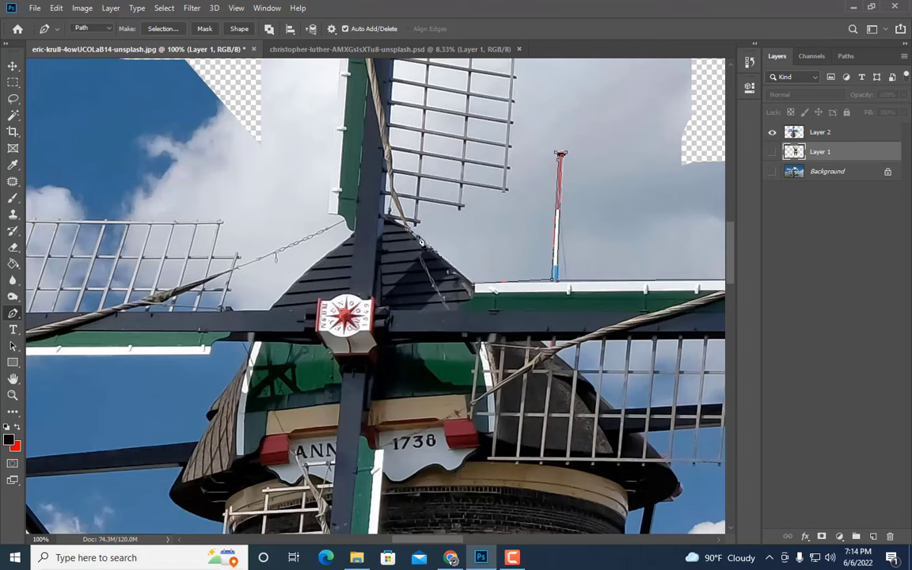
pyautogui.hotkey('ctrl', '-')
pyautogui.click(485, 182)
pyautogui.hotkey('ctrl', '-')
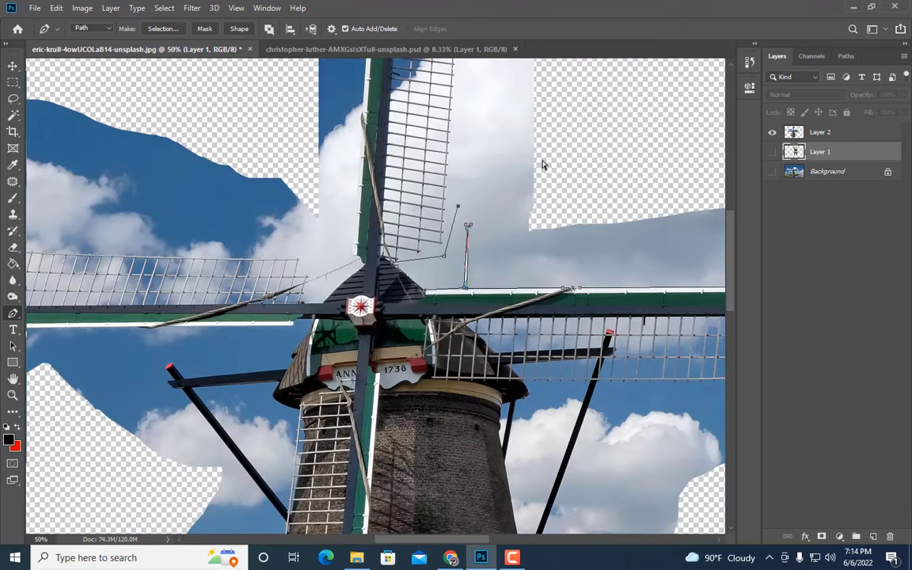
pyautogui.hotkey('ctrl', '-')
pyautogui.click(675, 251)
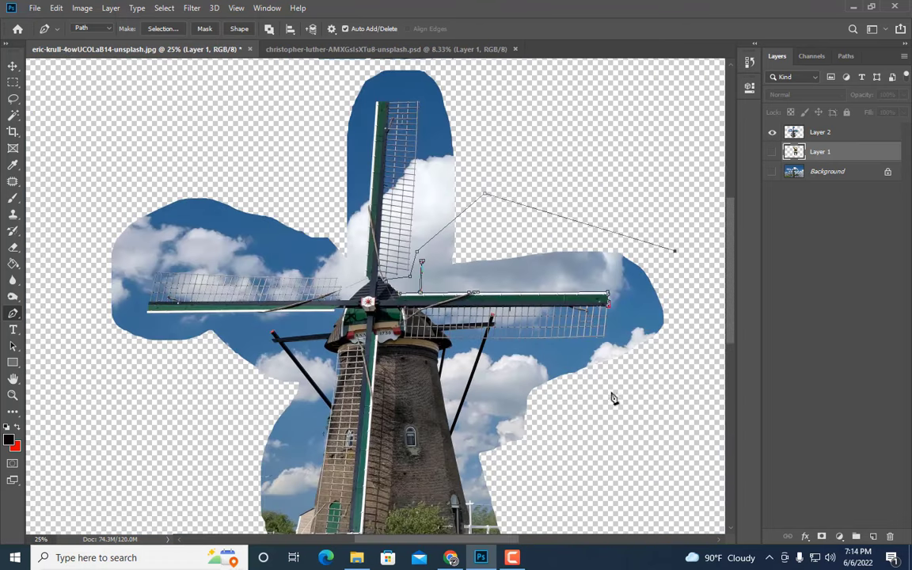
# Step: Continue the path up the tower's right edge, along the diagonal brace and under the right blade's lattice back to its starting point
pyautogui.scroll(-10, 510, 490)
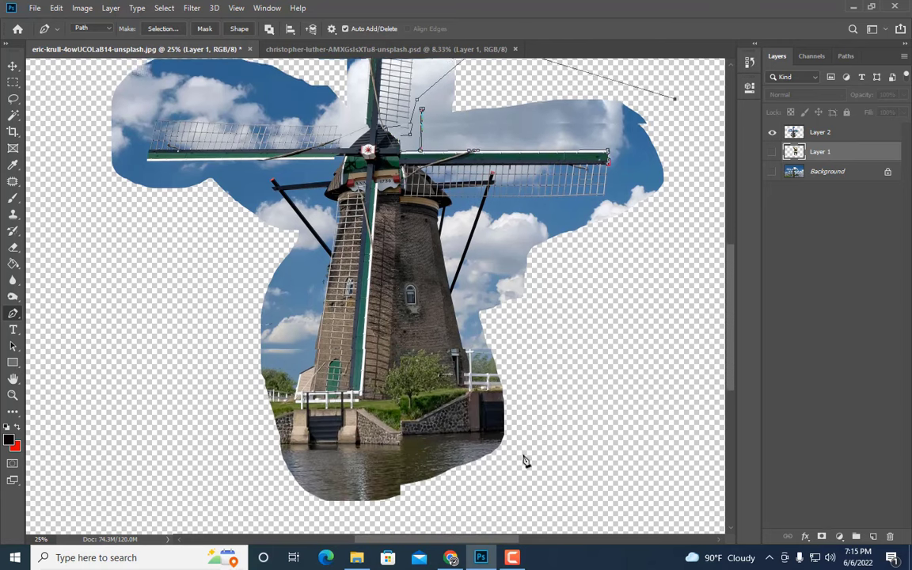
pyautogui.hotkey('ctrl', '+')
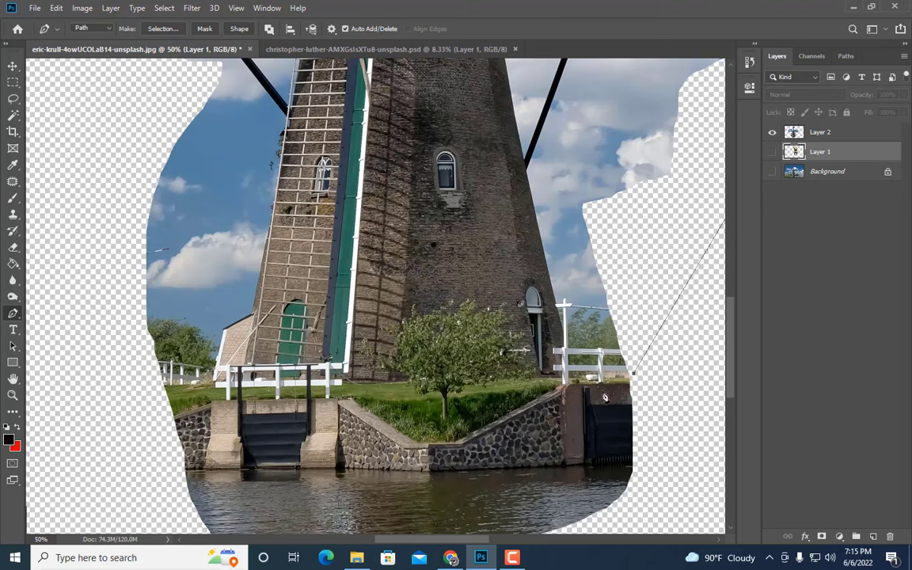
pyautogui.scroll(1, 535, 259)
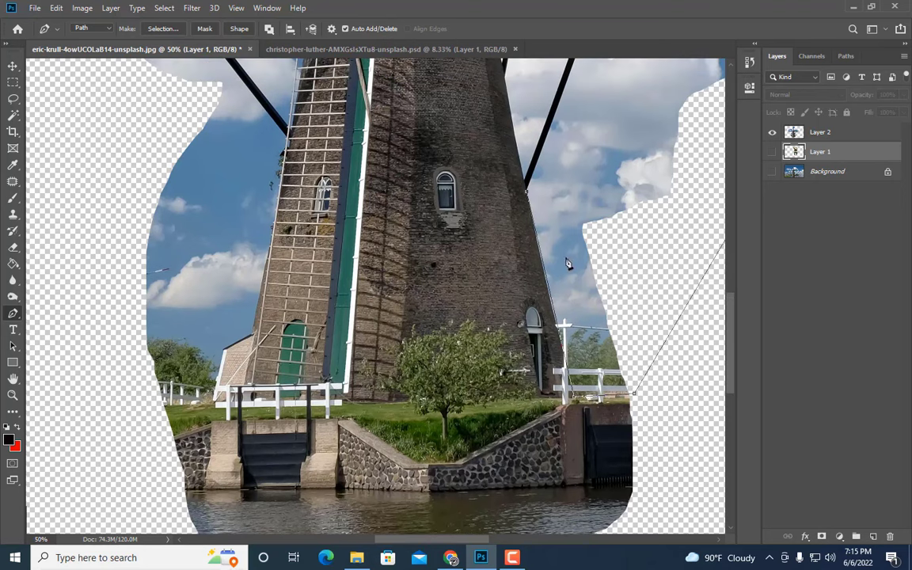
pyautogui.scroll(10, 570, 261)
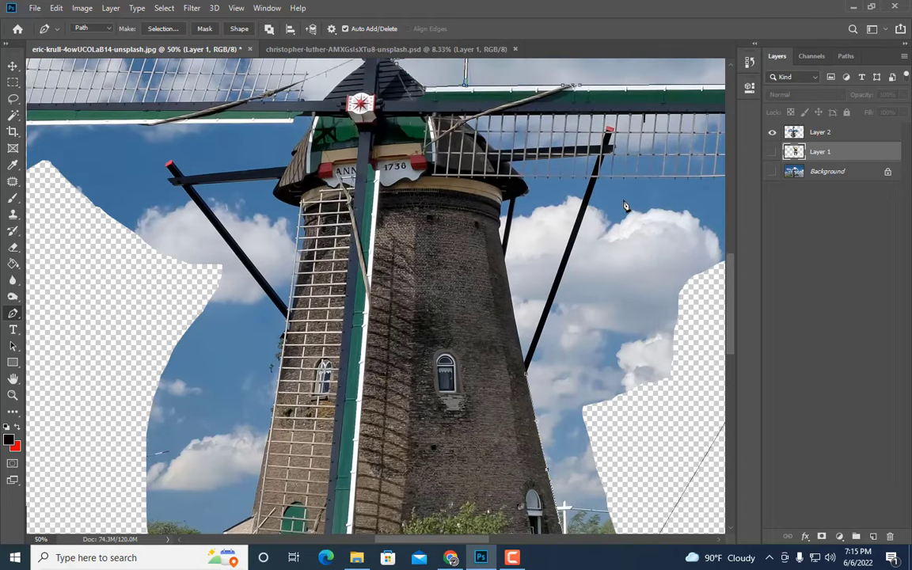
pyautogui.hscroll(10, 506, 419)
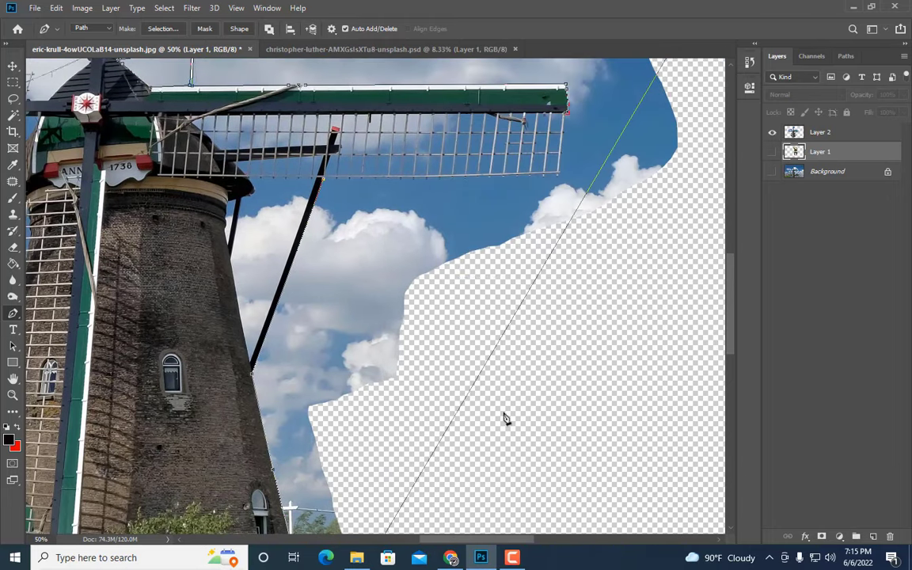
pyautogui.click(554, 179)
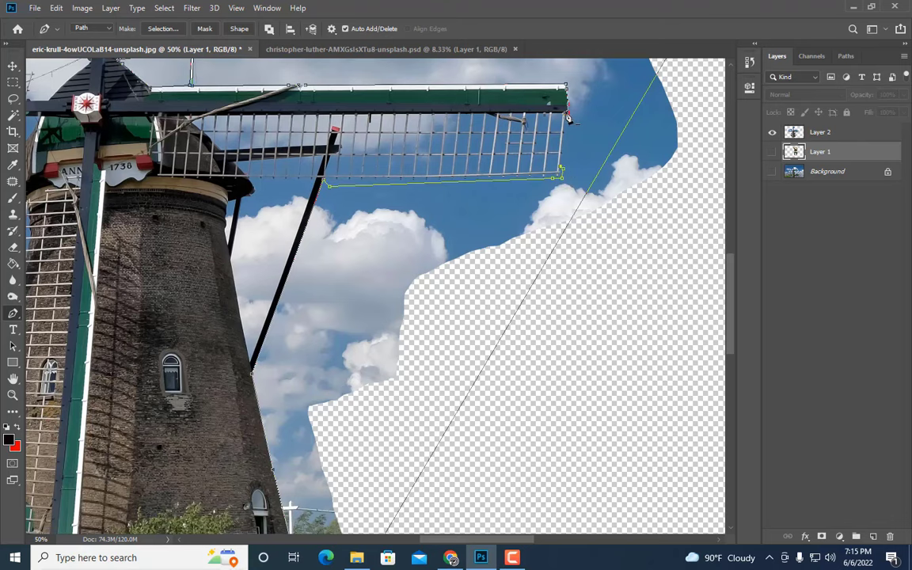
# Step: Convert the closed path to a selection, delete the enclosed sky from Layer 2, and deselect
pyautogui.rightClick(566, 117)
pyautogui.click(605, 171)
pyautogui.click(570, 142)
pyautogui.hotkey('alt', ']')
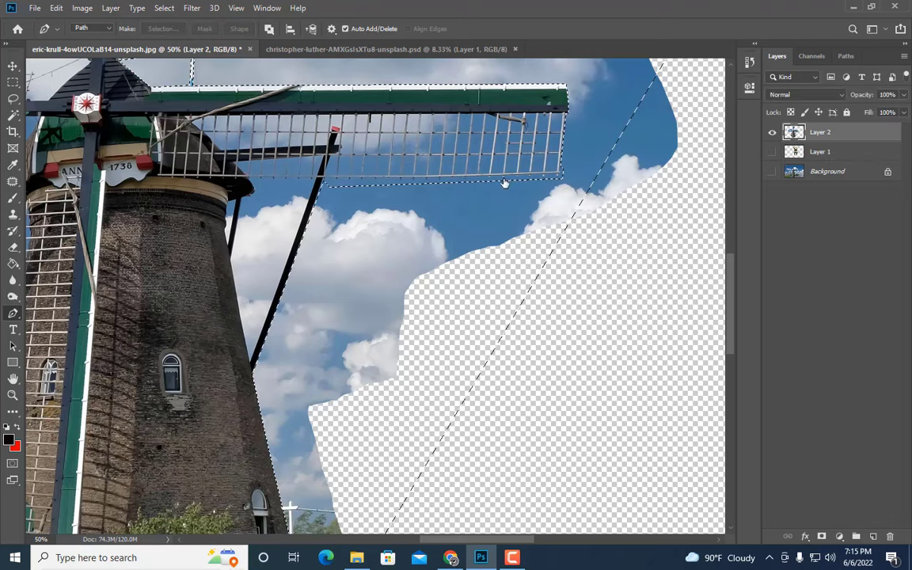
pyautogui.press('Delete')
pyautogui.click(12, 82)
pyautogui.hotkey('ctrl', 'd')
# Step: Marquee-select the leftover sky fragment beyond the right blade's tip, delete it, and deselect
pyautogui.hotkey('ctrl', '-')
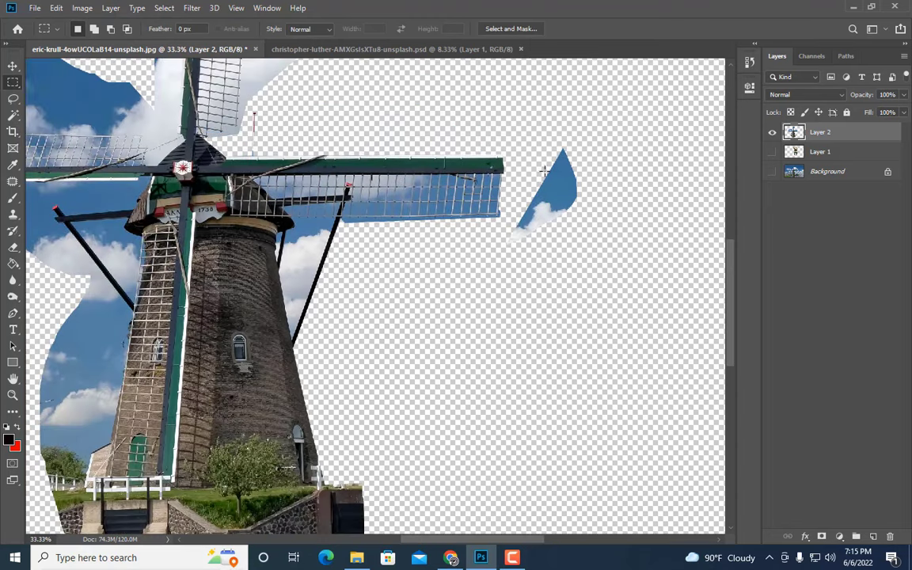
pyautogui.moveTo(510, 137); pyautogui.dragTo(602, 256)
pyautogui.press('Delete')
pyautogui.hotkey('ctrl', 'd')
# Step: Outline one opening in the top row of the right blade's lattice with a closed Pen path
pyautogui.press('z')
pyautogui.click(551, 167)
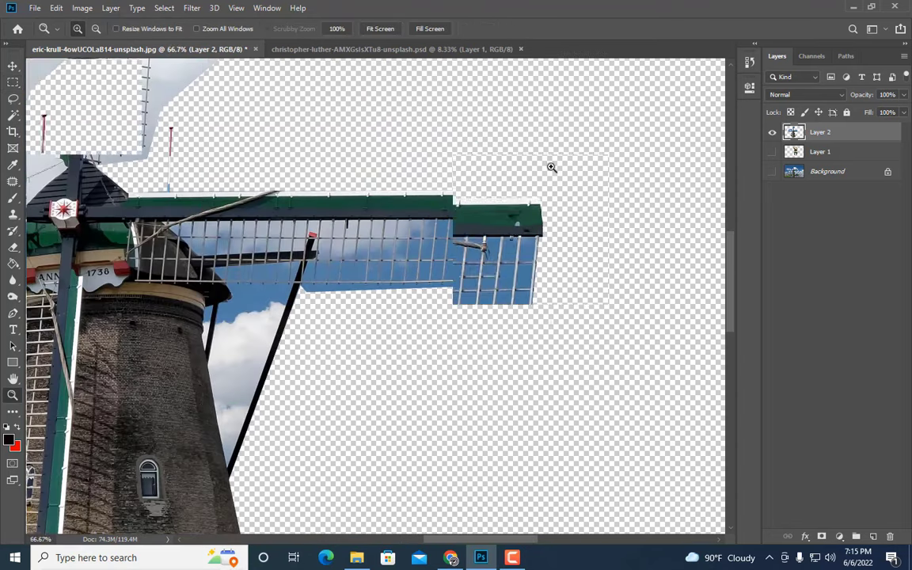
pyautogui.click(552, 167)
pyautogui.scroll(-1, 100, 171)
pyautogui.press('w')
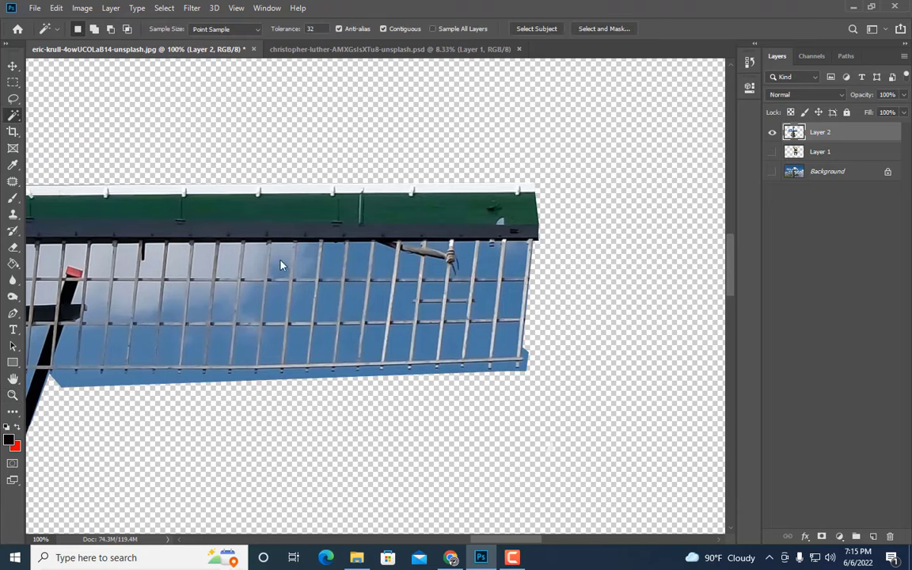
pyautogui.hotkey('ctrl', '+')
pyautogui.press('m')
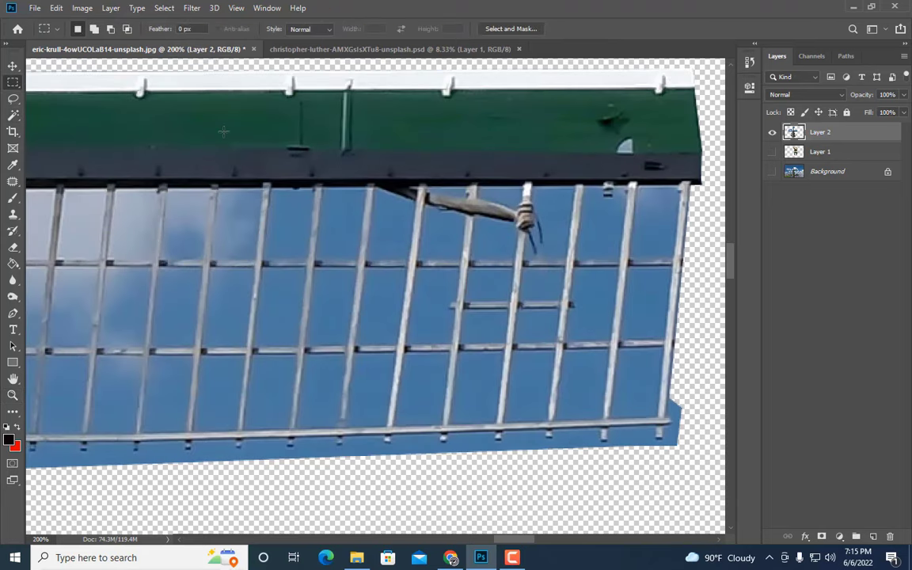
pyautogui.press('p')
pyautogui.click(315, 259)
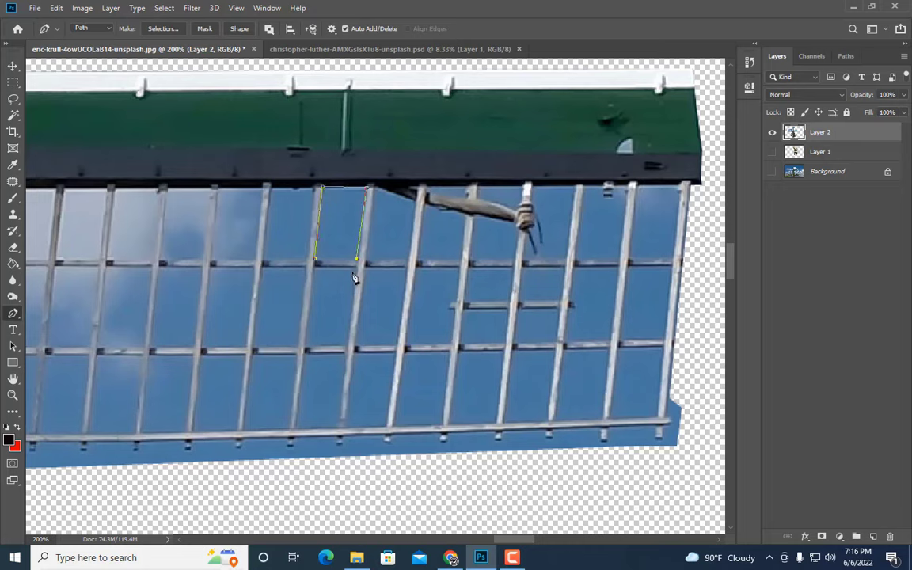
# Step: Turn the lattice opening's path into a selection and delete the sky inside it
pyautogui.rightClick(326, 260)
pyautogui.click(369, 292)
pyautogui.press('Return')
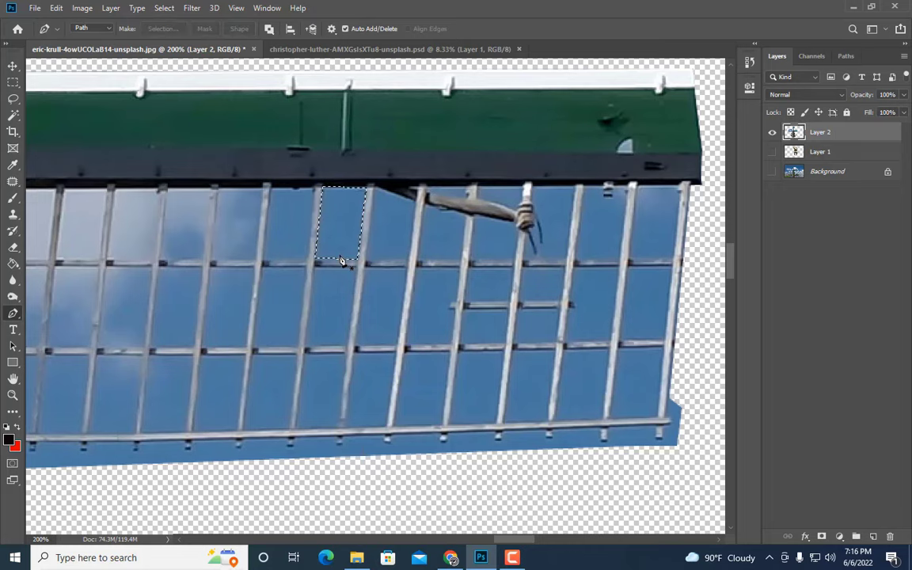
pyautogui.press('Delete')
# Step: Fill the cleared opening with red on a new layer and duplicate the red patch over the adjacent opening to its left
pyautogui.click(13, 66)
pyautogui.click(281, 222)
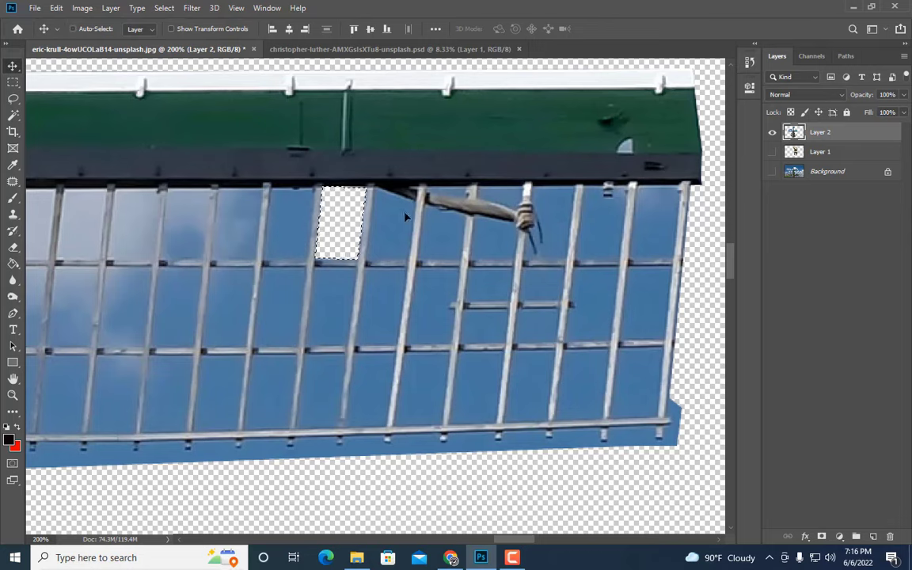
pyautogui.click(873, 537)
pyautogui.click(17, 428)
pyautogui.click(13, 264)
pyautogui.click(346, 229)
pyautogui.click(294, 29)
pyautogui.moveTo(295, 45); pyautogui.dragTo(340, 45)
pyautogui.click(344, 225)
pyautogui.click(13, 82)
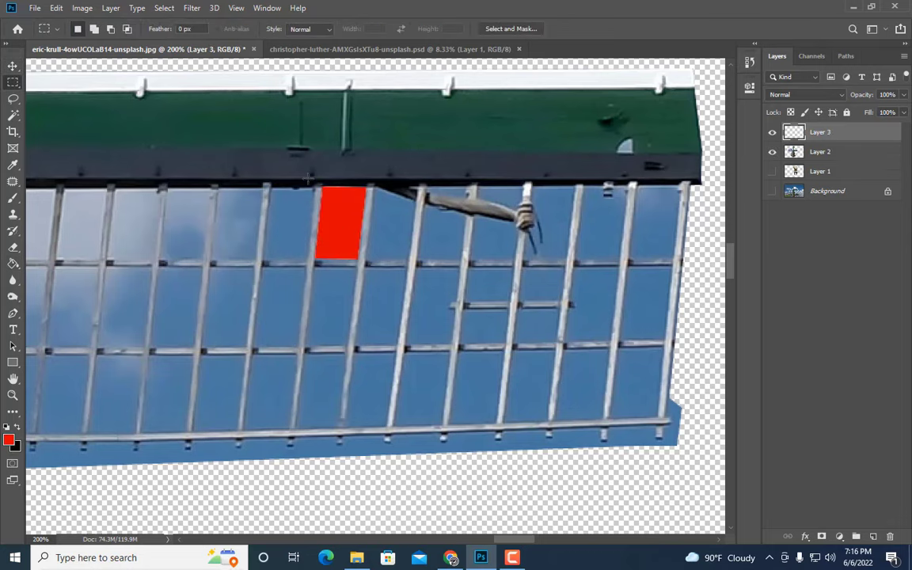
pyautogui.moveTo(346, 225); pyautogui.dragTo(295, 224)
# Step: Use the duplicated patch's outline to delete the sky from Layer 2, and hide both red patch layers
pyautogui.keyDown('ctrl'); pyautogui.click(794, 132); pyautogui.keyUp('ctrl')
pyautogui.click(816, 170)
pyautogui.press('Delete')
pyautogui.click(773, 152)
pyautogui.click(772, 133)
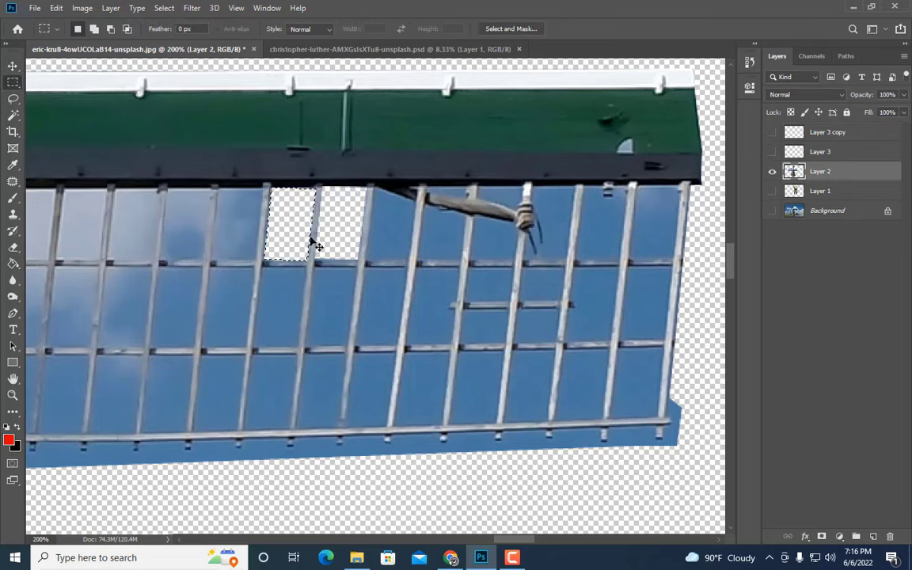
# Step: Shift the opening-shaped selection left over each of the next three top-row openings, deleting the sky in each, and deselect
pyautogui.click(252, 228)
pyautogui.hotkey('shift', 'Left')
pyautogui.hotkey('shift', 'Left')
pyautogui.hotkey('shift', 'Left')
pyautogui.hotkey('shift', 'Left')
pyautogui.press('Delete')
pyautogui.hotkey('shift', 'Left')
pyautogui.hotkey('shift', 'Left')
pyautogui.hotkey('shift', 'Left')
pyautogui.hotkey('shift', 'Left')
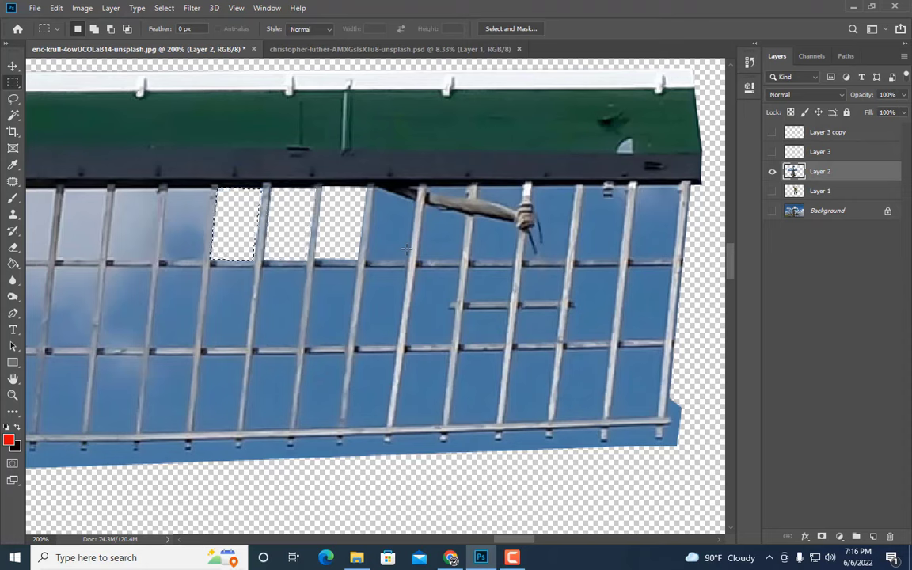
pyautogui.press('Delete')
pyautogui.hotkey('shift', 'Left')
pyautogui.hotkey('shift', 'Left')
pyautogui.hotkey('shift', 'Left')
pyautogui.hotkey('shift', 'Left')
pyautogui.press('Delete')
pyautogui.hotkey('ctrl', 'd')
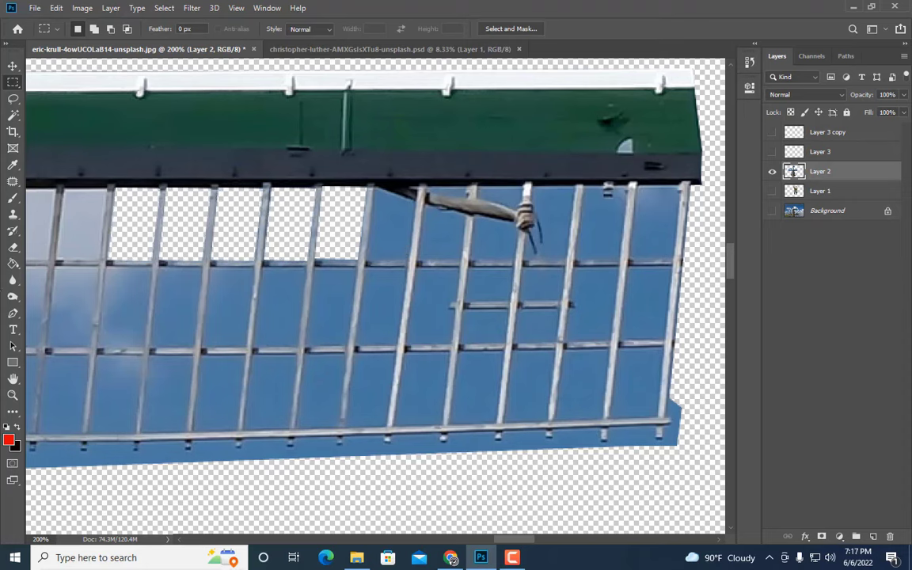
pyautogui.press('p')
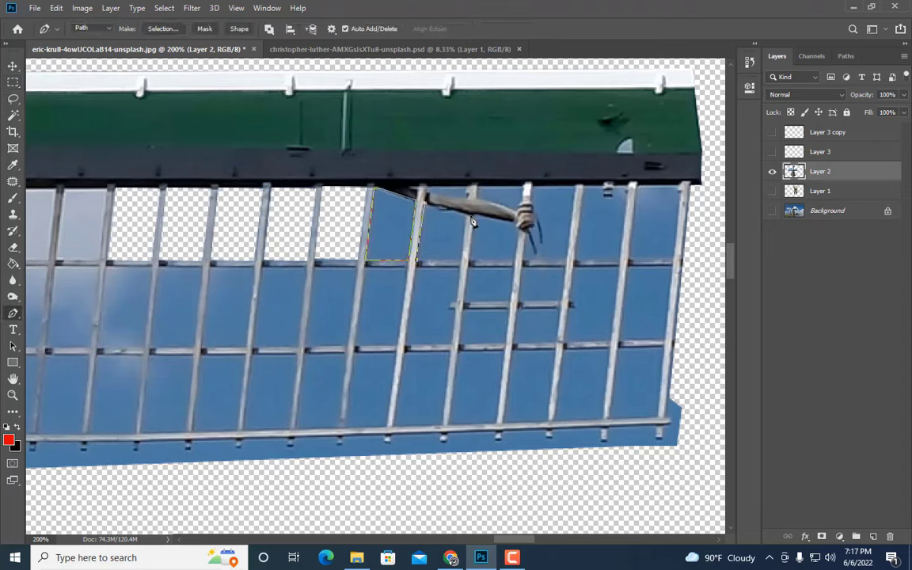
pyautogui.click(417, 259)
pyautogui.rightClick(436, 242)
pyautogui.click(478, 301)
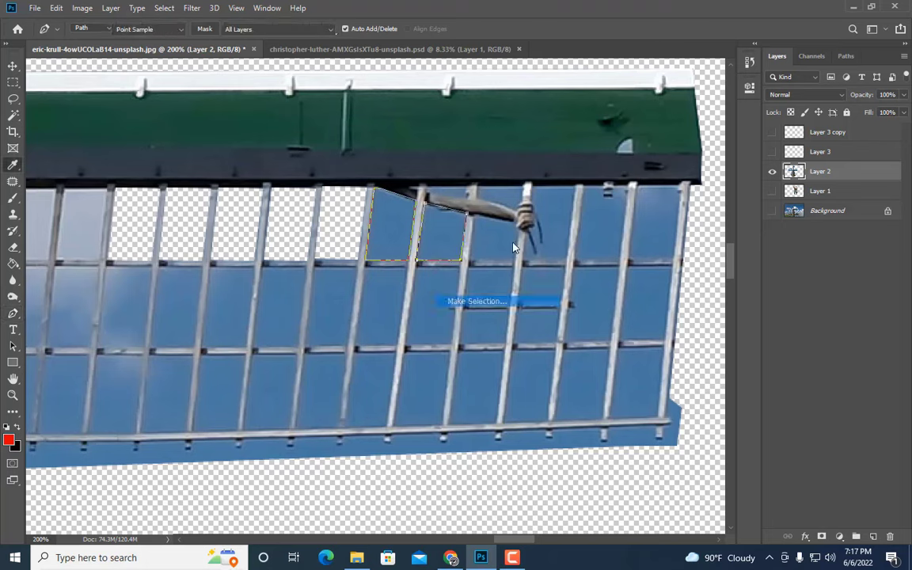
pyautogui.click(513, 246)
pyautogui.press('Delete')
pyautogui.hotkey('ctrl', 'z')
pyautogui.hotkey('ctrl', 'z')
pyautogui.hotkey('ctrl', 'z')
pyautogui.hotkey('ctrl', 'z')
pyautogui.hotkey('ctrl', 'z')
pyautogui.hotkey('ctrl', 'z')
pyautogui.hotkey('ctrl', 'z')
pyautogui.hotkey('ctrl', 'z')
pyautogui.hotkey('ctrl', 'z')
pyautogui.hotkey('ctrl', 'z')
pyautogui.hotkey('ctrl', 'z')
pyautogui.hotkey('ctrl', 'z')
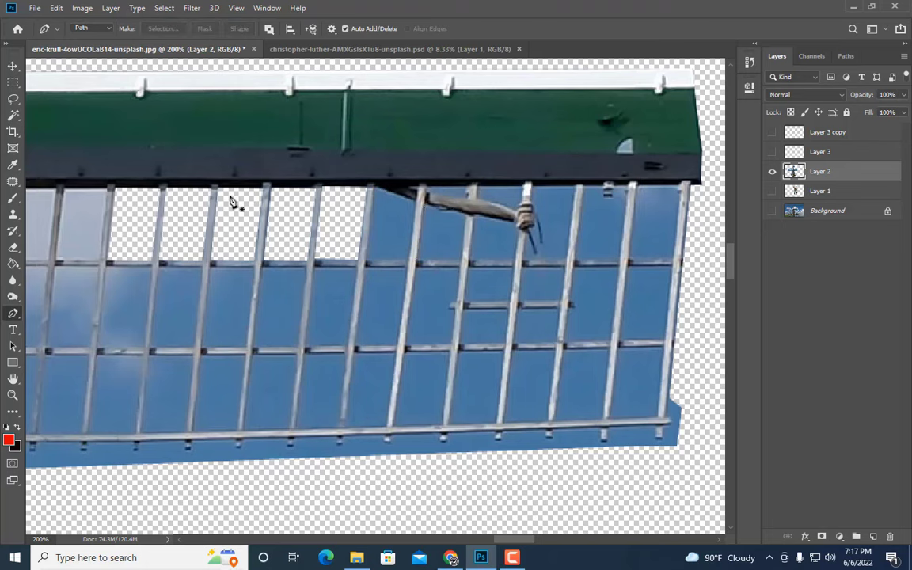
# Step: Use the Magic Wand to delete the blue sky from the top-row openings around the rope tie and out to the blade's tip
pyautogui.press('w')
pyautogui.click(386, 231)
pyautogui.press('Delete')
pyautogui.click(445, 237)
pyautogui.press('Delete')
pyautogui.click(490, 239)
pyautogui.press('Delete')
pyautogui.click(548, 222)
pyautogui.press('Delete')
pyautogui.click(603, 225)
pyautogui.press('Delete')
pyautogui.click(656, 221)
pyautogui.press('Delete')
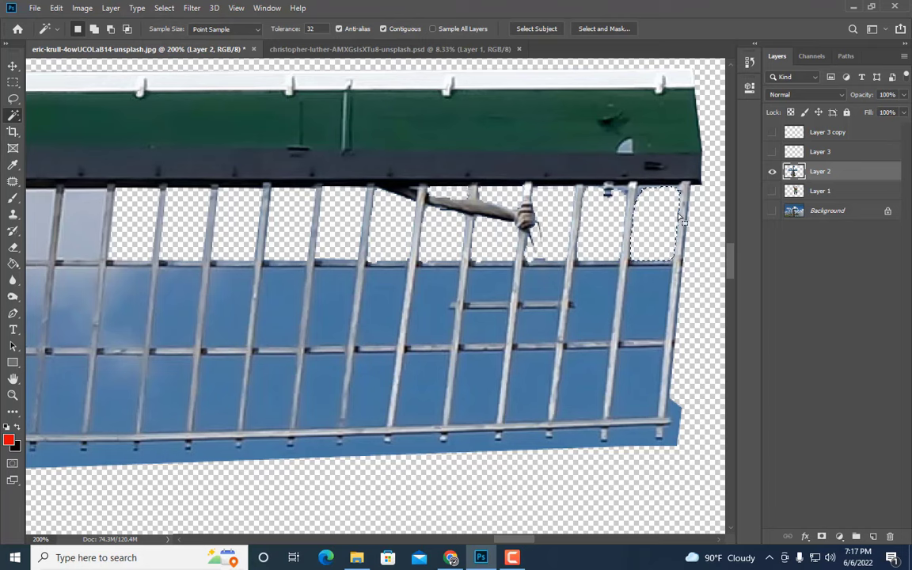
# Step: Delete the plain blue sky from the second-row openings with the Magic Wand, from the blade's tip inward to the cloudy openings
pyautogui.click(645, 301)
pyautogui.press('Delete')
pyautogui.press('Delete')
pyautogui.click(167, 313)
pyautogui.press('Delete')
pyautogui.click(116, 314)
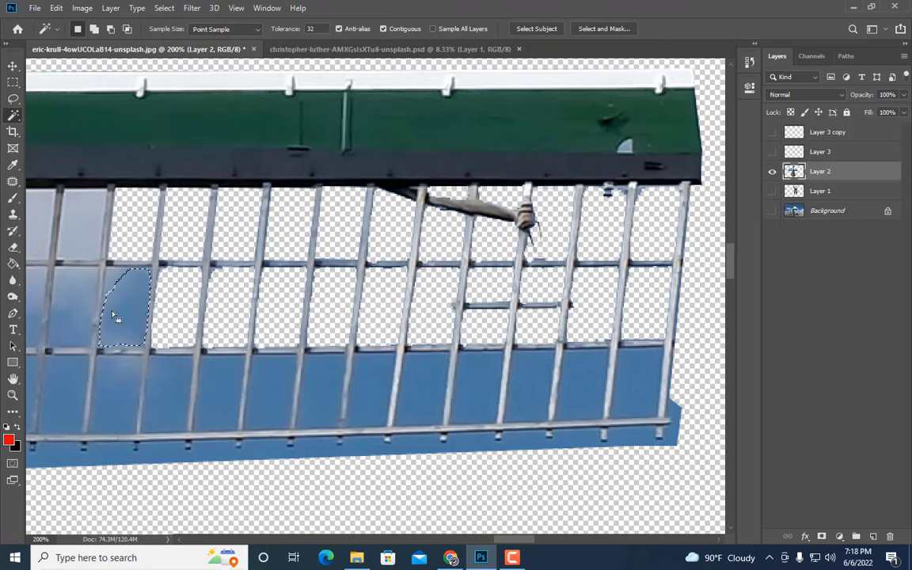
pyautogui.keyDown('shift'); pyautogui.click(109, 291); pyautogui.keyUp('shift')
pyautogui.hscroll(-5, 111, 291)
pyautogui.click(428, 232)
pyautogui.press('m')
# Step: Outline the grey top-row opening adjoining the cleared ones with the Pen tool and delete its sky through a selection
pyautogui.press('p')
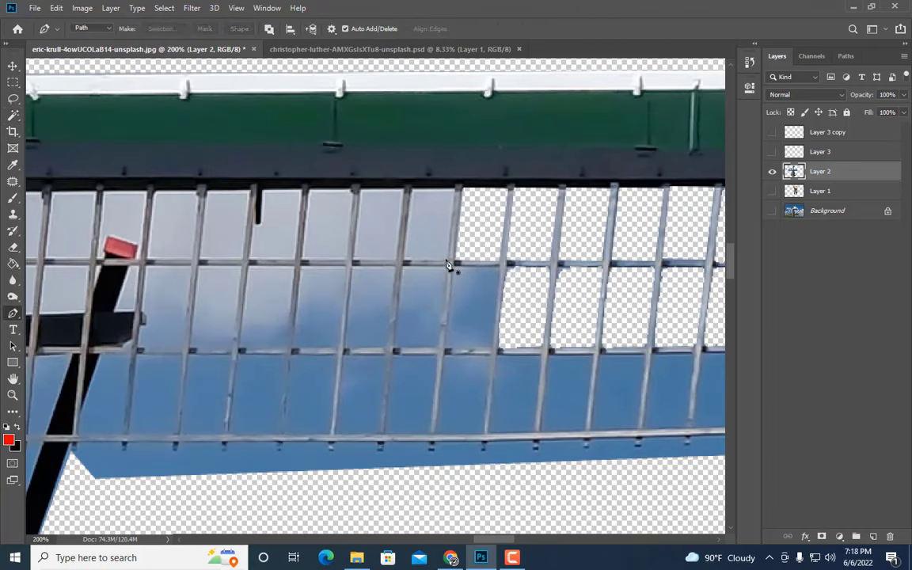
pyautogui.rightClick(435, 238)
pyautogui.press('Delete')
# Step: Trace the second top-row opening to the right of the black-bar opening, make a 0-pixel-feather selection from the path, and delete its sky
pyautogui.click(397, 258)
pyautogui.click(403, 189)
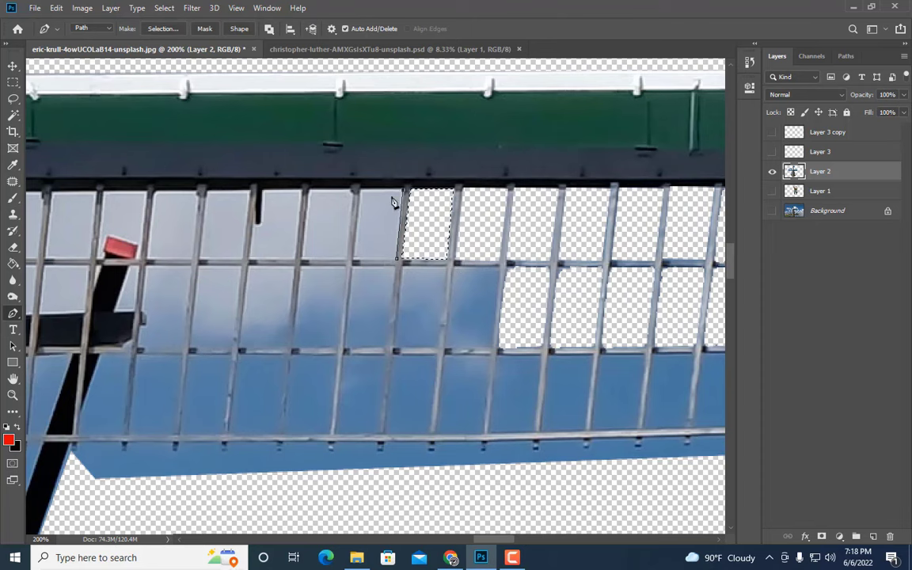
pyautogui.click(354, 259)
pyautogui.click(398, 258)
pyautogui.rightClick(343, 207)
pyautogui.click(376, 248)
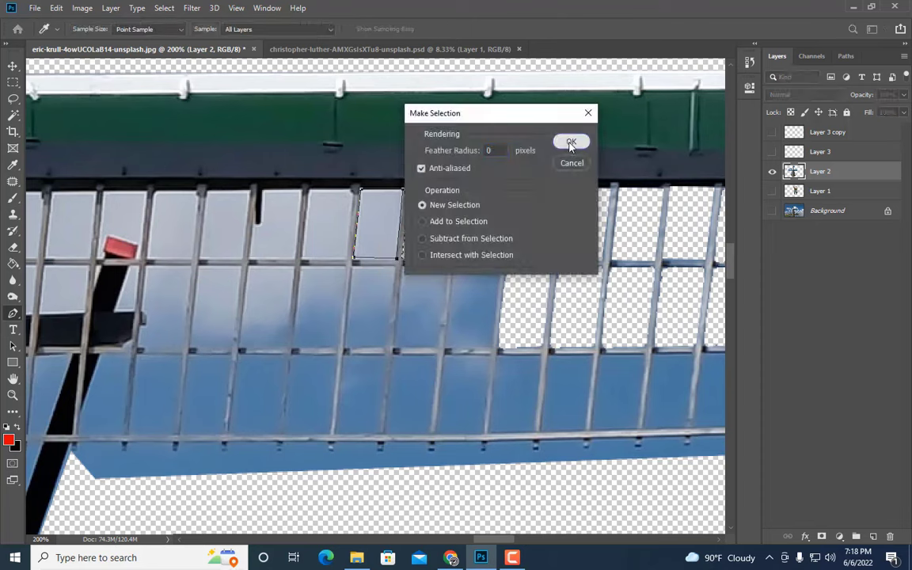
pyautogui.click(570, 141)
pyautogui.press('Delete')
# Step: Trace the top-row opening immediately right of the black-bar opening, convert the path to a selection, and delete its sky
pyautogui.click(345, 257)
pyautogui.rightClick(348, 237)
pyautogui.click(488, 228)
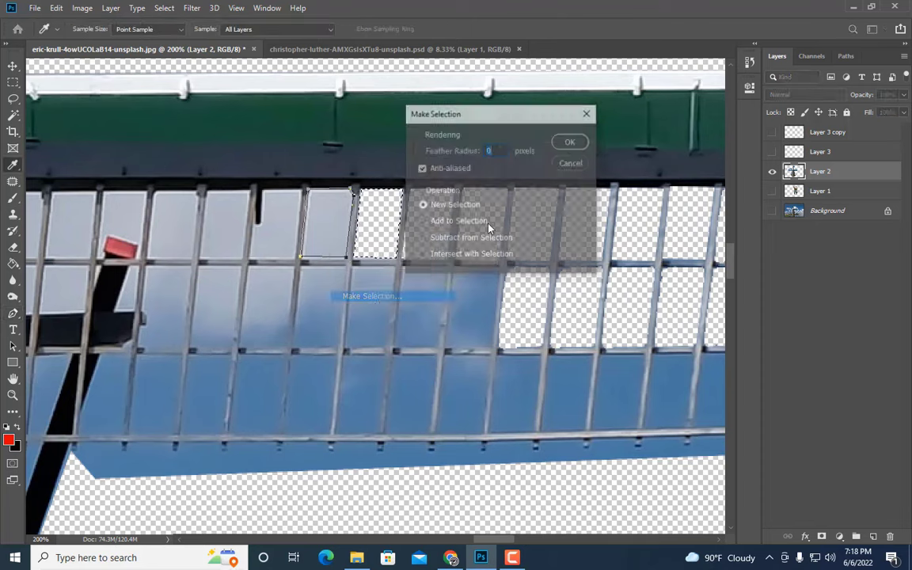
pyautogui.click(572, 141)
pyautogui.press('Delete')
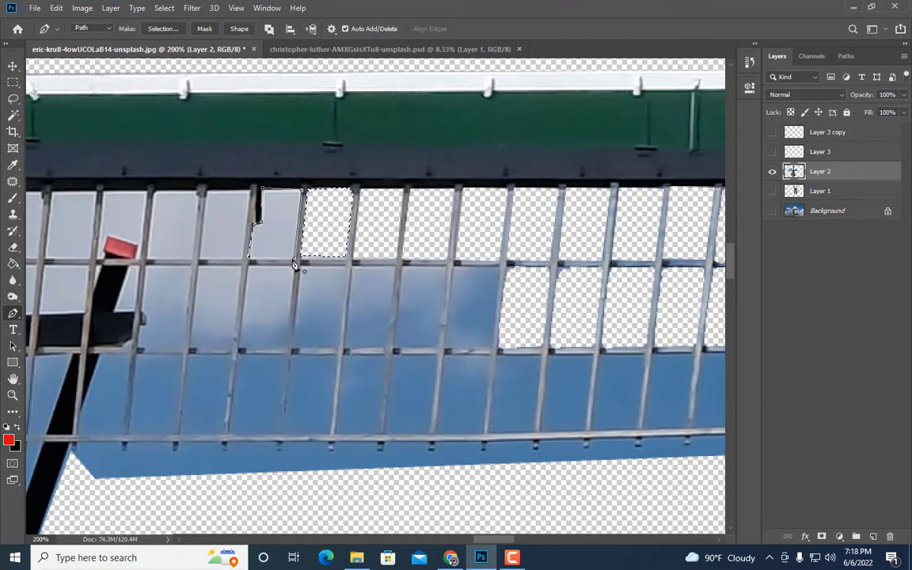
# Step: Close the Pen path around the short black bar's opening, excluding the bar, and delete the selected sky
pyautogui.click(295, 258)
pyautogui.rightClick(279, 228)
pyautogui.click(315, 270)
pyautogui.click(571, 141)
pyautogui.press('Delete')
# Step: Outline the top-row opening just left of the short black bar, make it a selection, and delete its sky
pyautogui.click(242, 258)
pyautogui.click(249, 190)
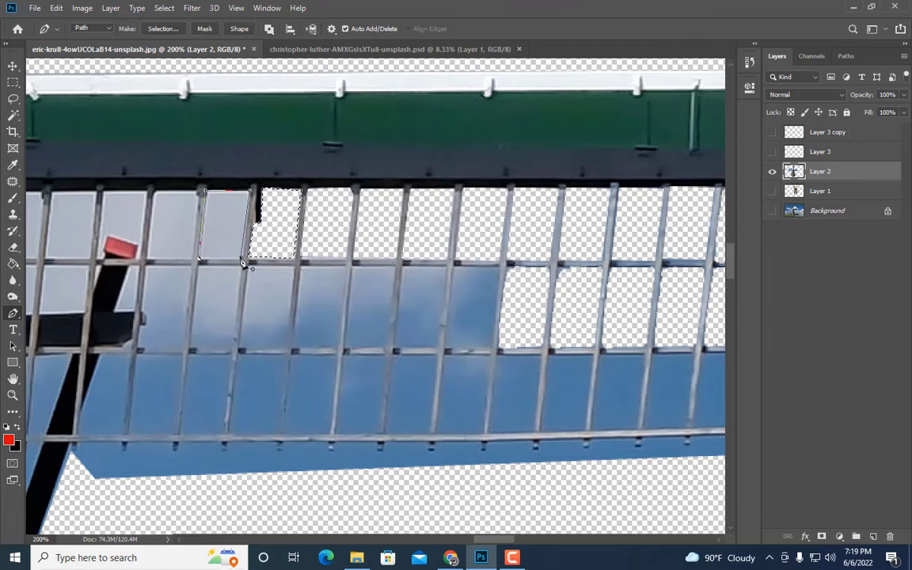
pyautogui.click(241, 258)
pyautogui.rightClick(177, 220)
pyautogui.click(212, 262)
pyautogui.click(570, 140)
pyautogui.press('Delete')
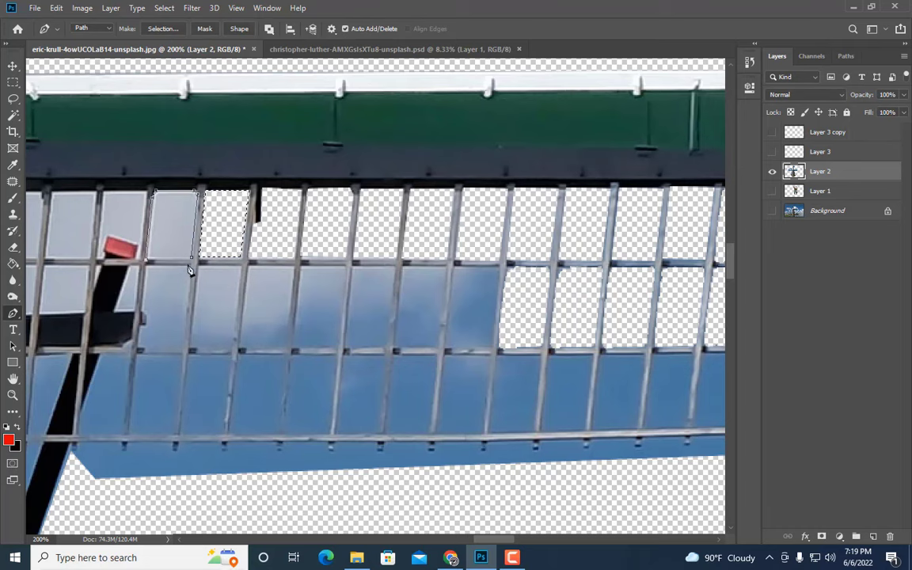
# Step: Outline the opening between the cleared one and the red block's opening, make it a selection, and delete its sky
pyautogui.click(148, 258)
pyautogui.rightClick(175, 244)
pyautogui.click(215, 298)
pyautogui.click(570, 141)
pyautogui.press('Delete')
# Step: Use the Magic Wand to delete the pale sky around the red block and in the neighbouring top-row openings to its left
pyautogui.press('w')
pyautogui.click(115, 218)
pyautogui.press('Delete')
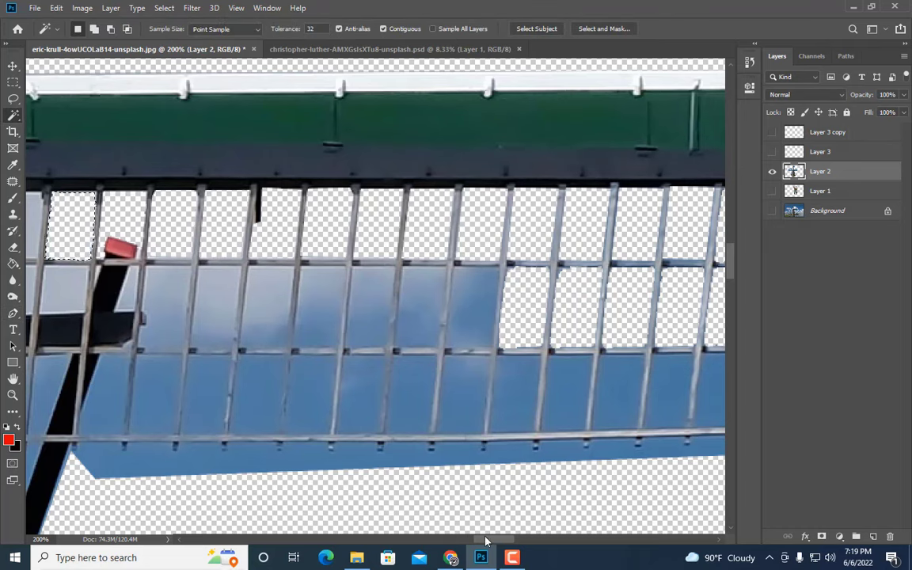
pyautogui.moveTo(485, 541); pyautogui.dragTo(461, 540)
# Step: Outline the next uncleared top-row opening toward the hub with the Pen tool and delete its sky as a selection
pyautogui.press('p')
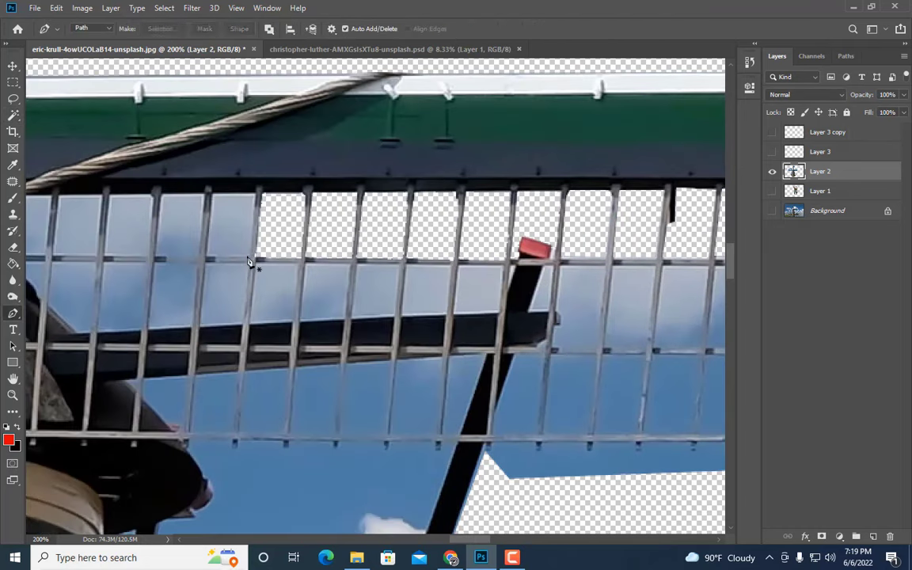
pyautogui.click(248, 258)
pyautogui.rightClick(209, 214)
pyautogui.click(249, 266)
pyautogui.click(570, 141)
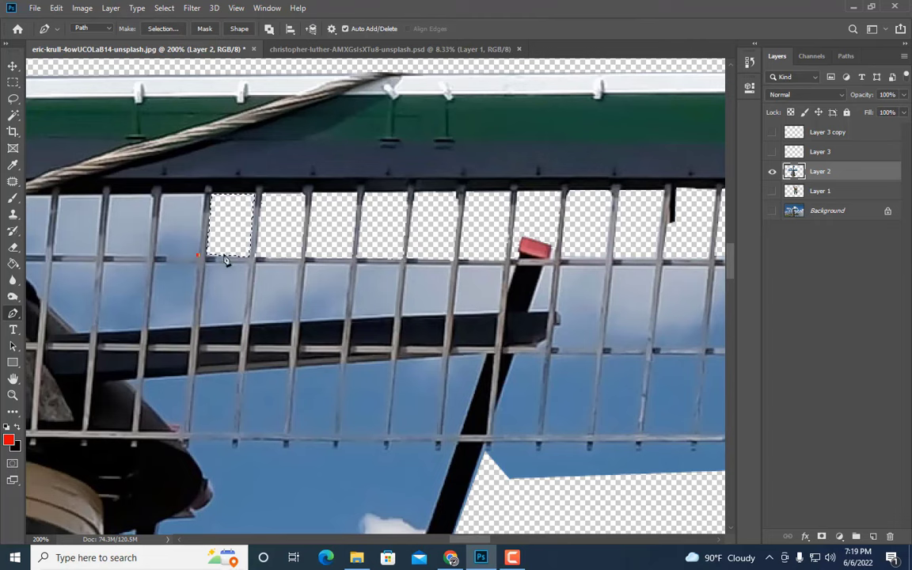
# Step: Remove the stray path point, redraw the path around the third top-row opening from the rope crossing, and delete its sky
pyautogui.hotkey('ctrl', 'z')
pyautogui.click(155, 256)
pyautogui.rightClick(184, 240)
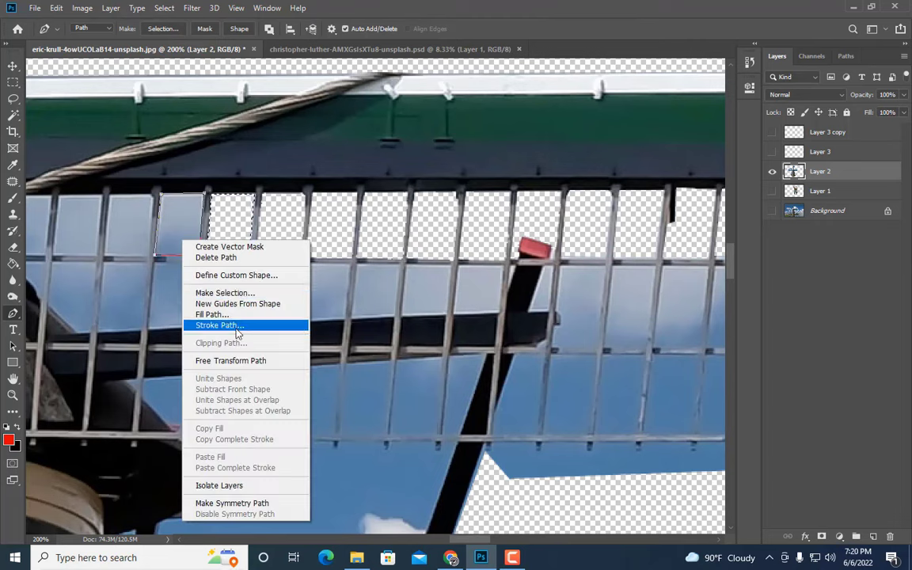
pyautogui.click(224, 292)
pyautogui.press('Return')
pyautogui.press('Delete')
# Step: Trace the second top-row opening from the rope crossing with a four-corner path, turn it into a selection, and delete its sky
pyautogui.click(148, 257)
pyautogui.click(151, 193)
pyautogui.click(109, 194)
pyautogui.click(104, 255)
pyautogui.click(147, 255)
pyautogui.rightClick(128, 242)
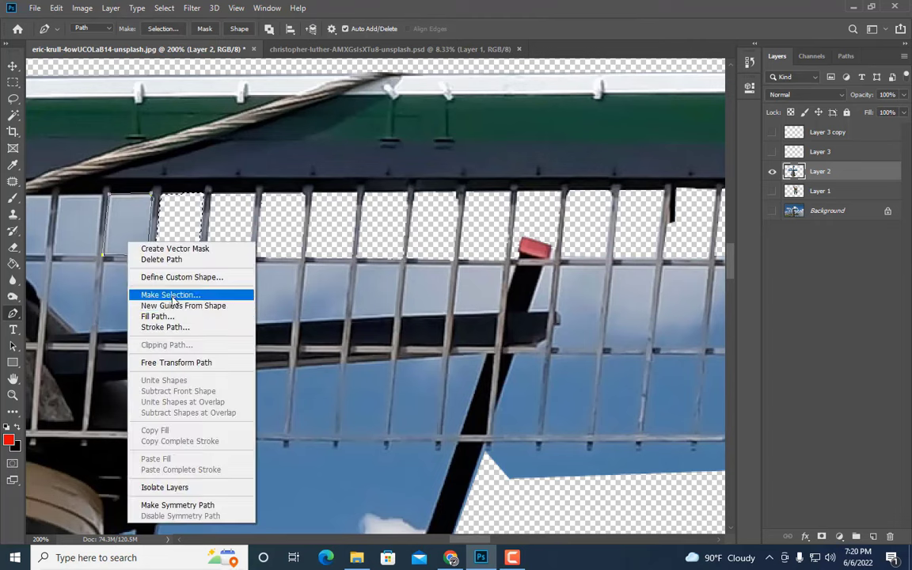
pyautogui.click(172, 296)
pyautogui.press('Return')
pyautogui.press('Delete')
# Step: Trace the top-row opening right beside the rope crossing, turn the path into a selection, and delete its sky
pyautogui.click(96, 255)
pyautogui.click(53, 255)
pyautogui.click(95, 256)
pyautogui.rightClick(83, 235)
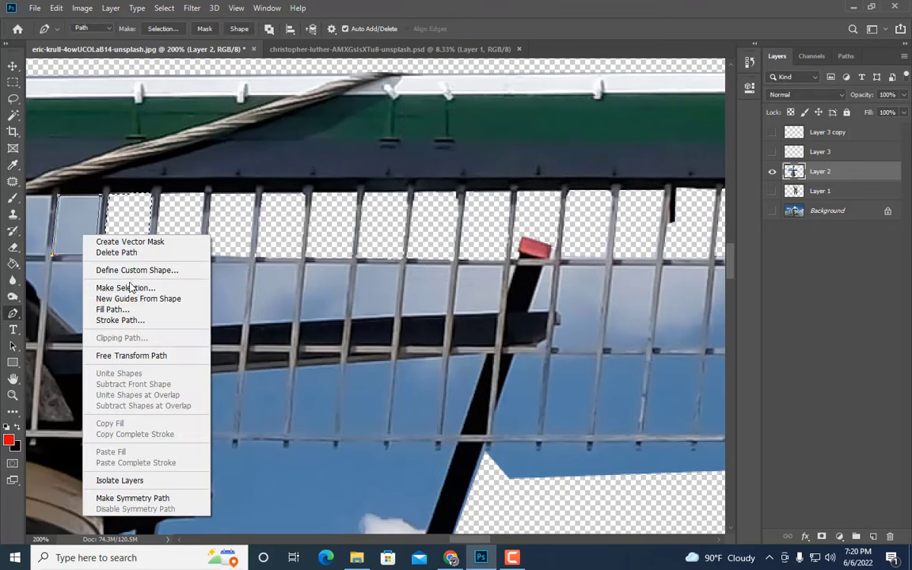
pyautogui.click(129, 287)
pyautogui.press('Return')
pyautogui.press('Delete')
# Step: Outline the top-row opening whose upper edge is cut by the rope, make it a selection, and delete its sky
pyautogui.scroll(-1, 552, 175)
pyautogui.scroll(2, 375, 273)
pyautogui.click(396, 284)
pyautogui.click(462, 286)
pyautogui.click(468, 196)
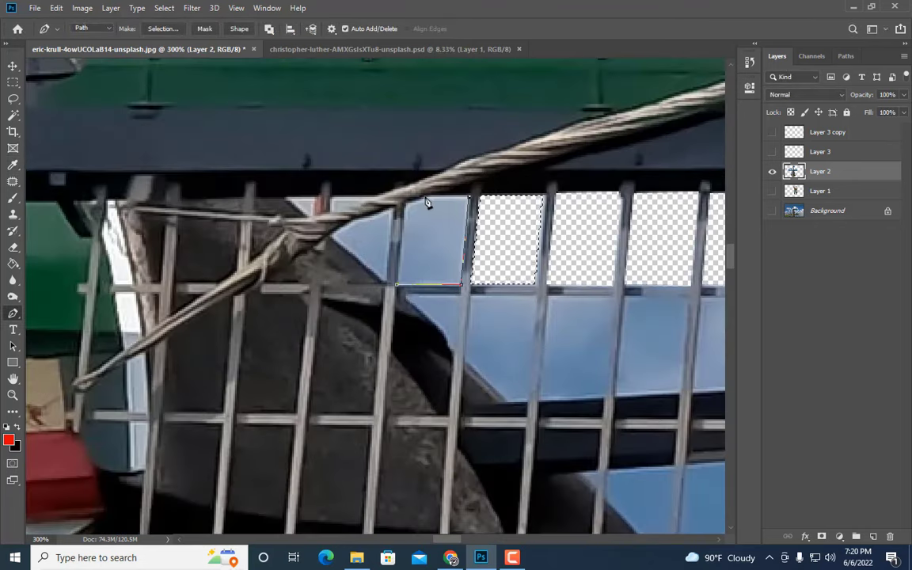
pyautogui.click(403, 203)
pyautogui.click(396, 285)
pyautogui.rightClick(424, 254)
pyautogui.click(455, 308)
pyautogui.press('Return')
pyautogui.press('Delete')
# Step: Turn the path around the triangular gap between the rope and the dark hub into a selection and delete its sky
pyautogui.rightClick(336, 242)
pyautogui.click(376, 294)
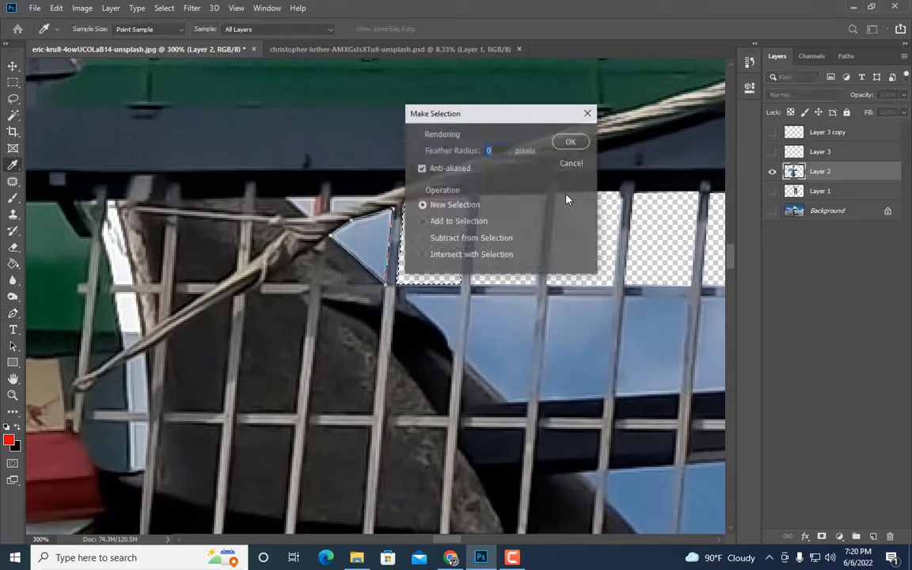
pyautogui.press('Return')
pyautogui.press('Delete')
# Step: Outline the small triangular gap above the rope knot, make it a selection, and delete its sky
pyautogui.click(315, 226)
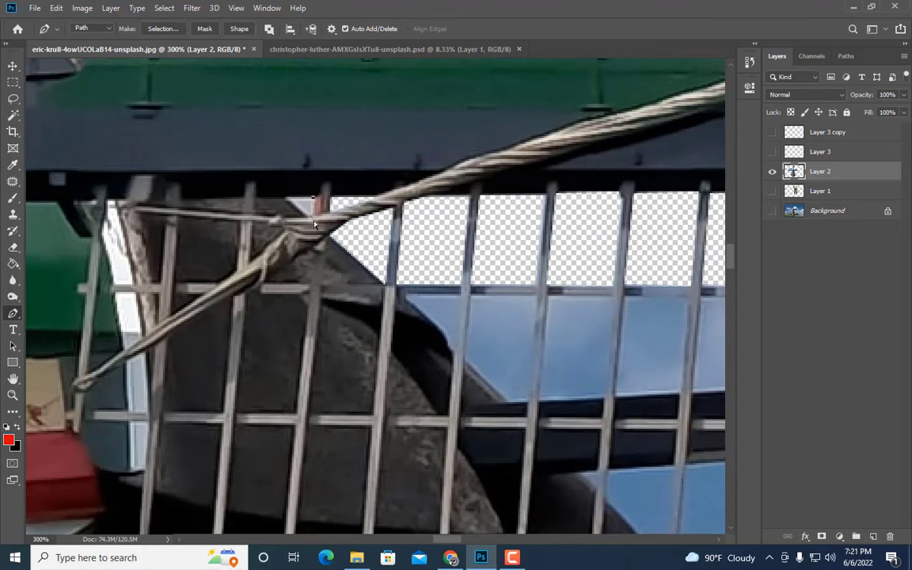
pyautogui.rightClick(303, 203)
pyautogui.click(342, 255)
pyautogui.click(583, 143)
pyautogui.press('Delete')
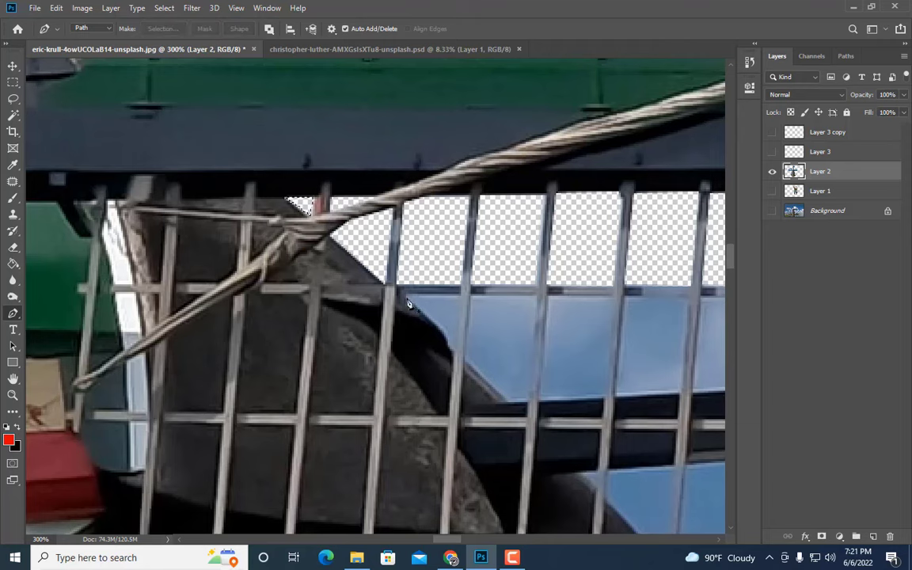
# Step: Outline the triangular sky patch beside the hub's curved edge in the second row, make it a selection, and delete it
pyautogui.click(402, 294)
pyautogui.click(461, 294)
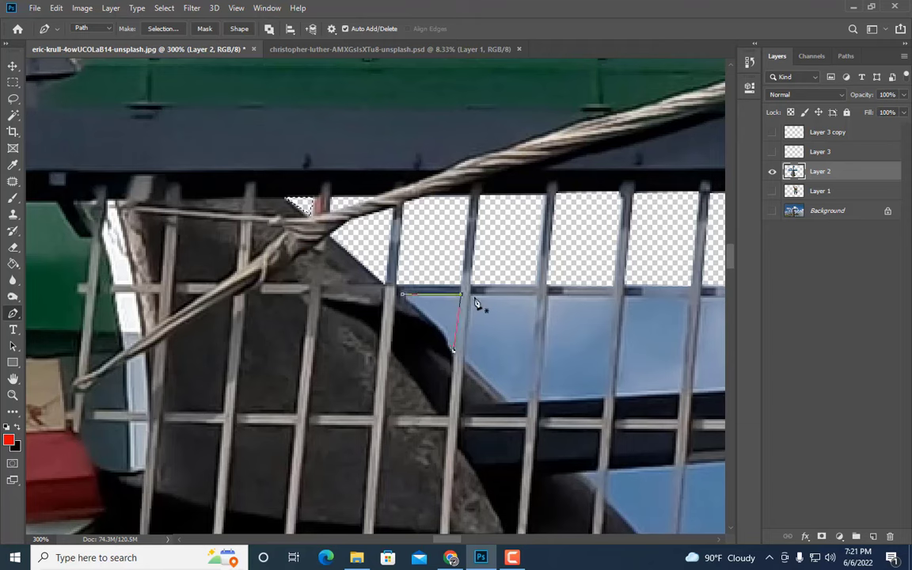
pyautogui.rightClick(421, 311)
pyautogui.click(459, 364)
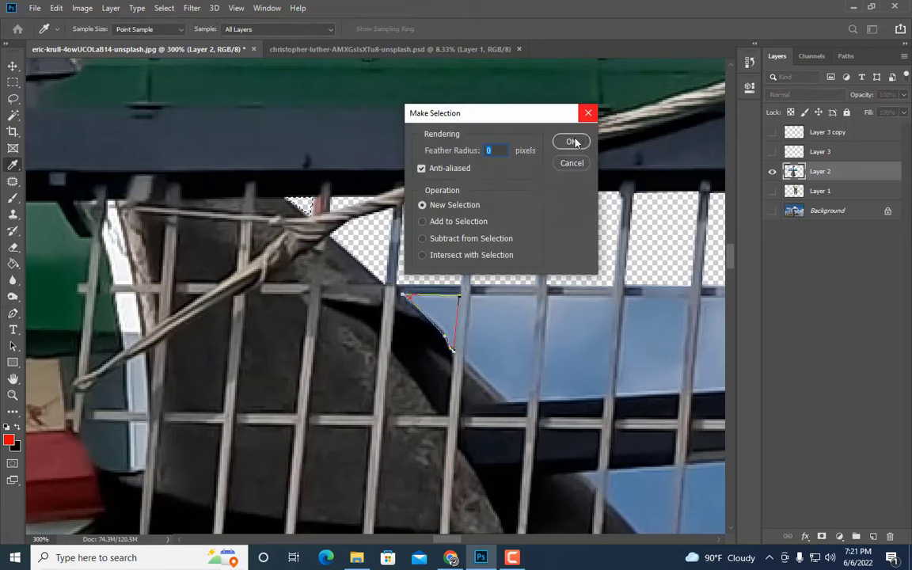
pyautogui.click(571, 143)
pyautogui.press('Delete')
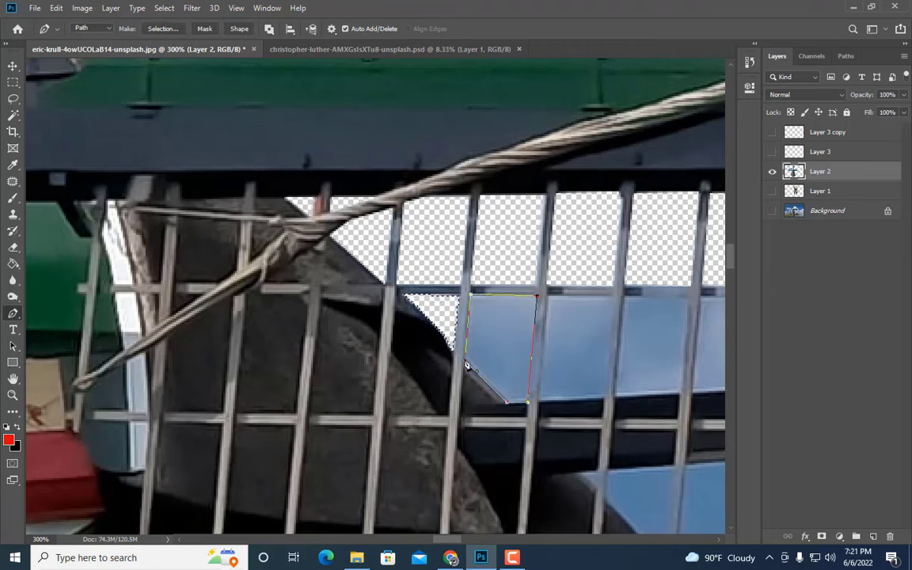
# Step: Select the outlined second-row opening with the slanted lower corner from its path and delete its sky
pyautogui.rightClick(467, 365)
pyautogui.click(505, 417)
pyautogui.click(571, 141)
pyautogui.press('Delete')
# Step: Outline the first full second-row opening beside the slanted-corner one, make it a new selection with 0-pixel feather, and delete its sky
pyautogui.click(611, 296)
pyautogui.click(547, 295)
pyautogui.click(539, 401)
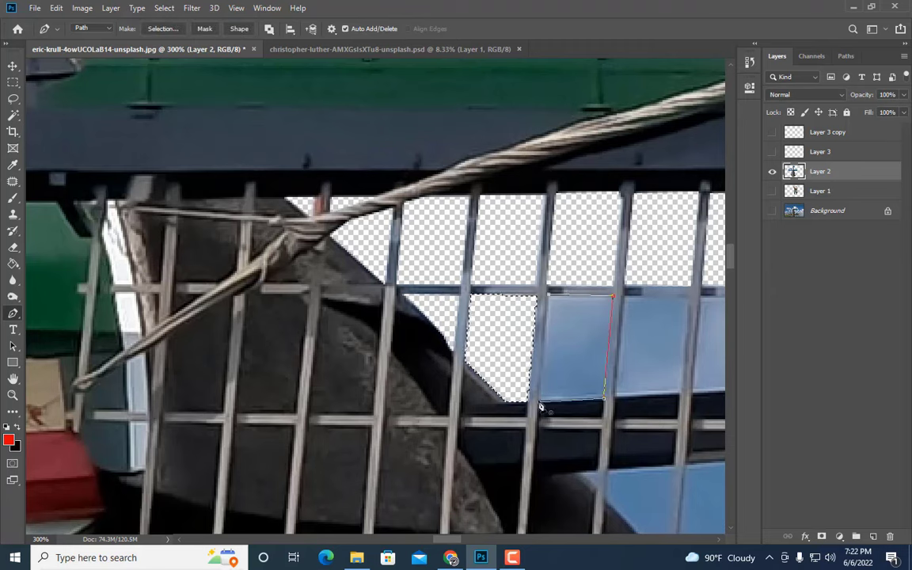
pyautogui.rightClick(654, 378)
pyautogui.click(693, 430)
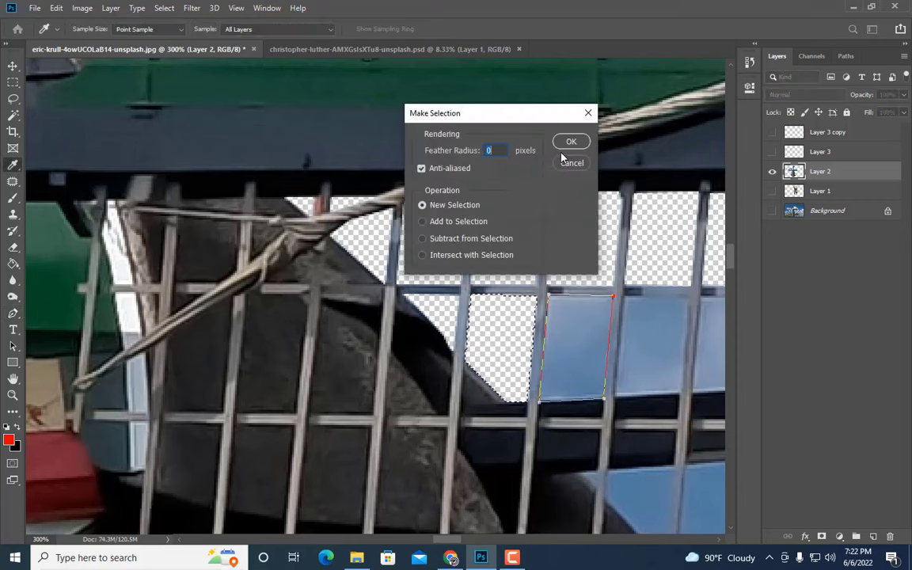
pyautogui.click(570, 143)
# Step: Outline the second full opening past the hub in the second row, turn the path into a selection, and delete its sky
pyautogui.hscroll(5, 264, 307)
pyautogui.click(262, 297)
pyautogui.click(256, 398)
pyautogui.rightClick(275, 366)
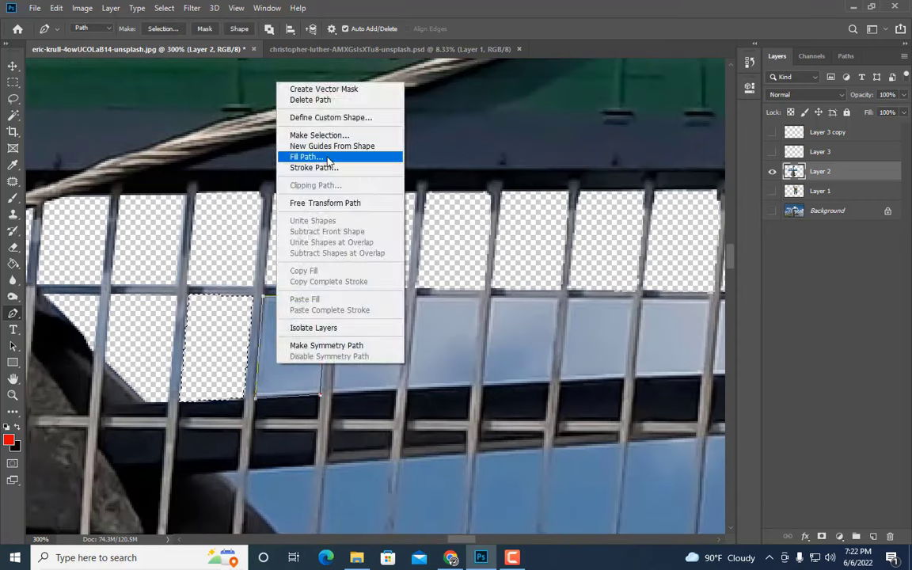
pyautogui.click(327, 136)
pyautogui.click(570, 142)
pyautogui.press('Delete')
# Step: Outline the third full second-row opening past the hub with the Pen tool, make it a selection, and delete its sky
pyautogui.click(12, 115)
pyautogui.click(356, 340)
pyautogui.click(340, 297)
pyautogui.click(404, 296)
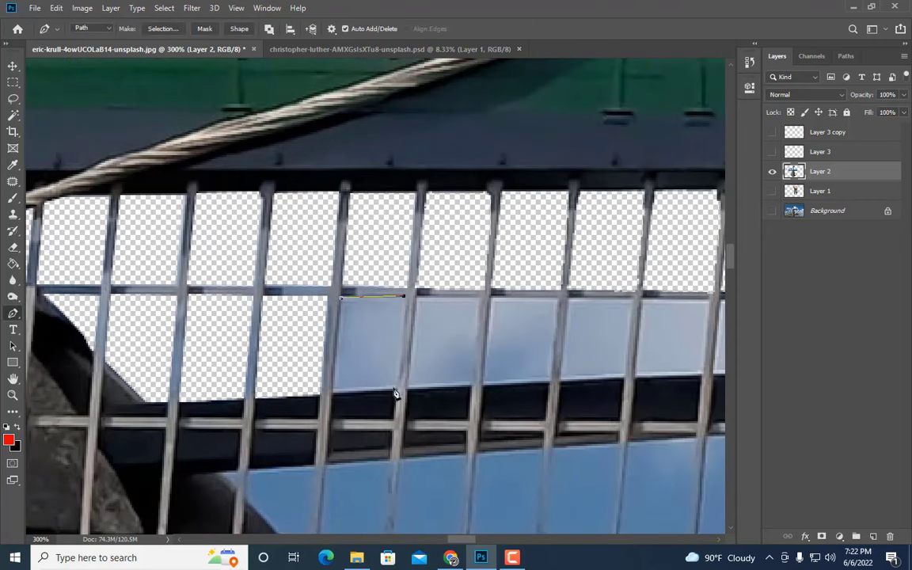
pyautogui.rightClick(361, 334)
pyautogui.click(411, 107)
pyautogui.click(569, 143)
pyautogui.press('Delete')
# Step: Outline the fourth full second-row opening above the dark beam, make it a selection, and delete its sky
pyautogui.click(408, 390)
pyautogui.click(470, 387)
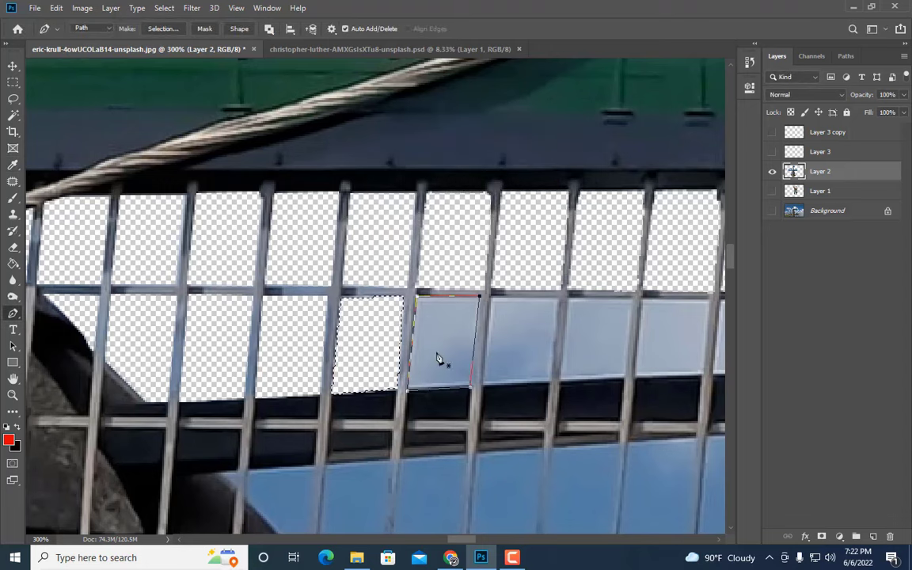
pyautogui.rightClick(436, 354)
pyautogui.click(487, 125)
pyautogui.click(570, 143)
pyautogui.press('Delete')
# Step: Outline the fifth full second-row opening above the dark beam, make it a selection, and delete its sky
pyautogui.click(484, 385)
pyautogui.click(547, 381)
pyautogui.click(557, 298)
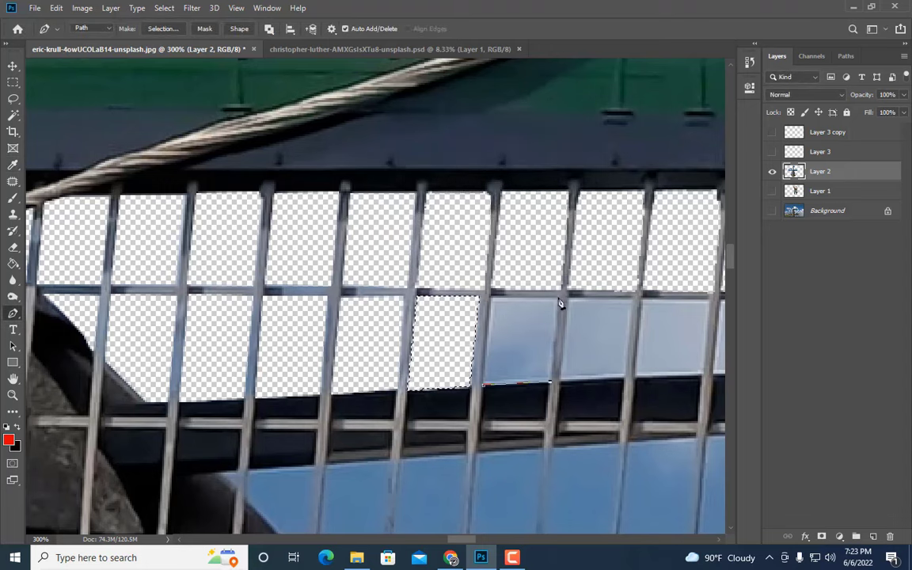
pyautogui.click(491, 297)
pyautogui.click(483, 385)
pyautogui.rightClick(501, 368)
pyautogui.click(538, 142)
pyautogui.click(569, 142)
pyautogui.press('Delete')
# Step: Outline the second-row opening three cells before the red-capped black post, make it a selection, and delete its sky
pyautogui.moveTo(465, 540); pyautogui.dragTo(481, 540)
pyautogui.click(183, 383)
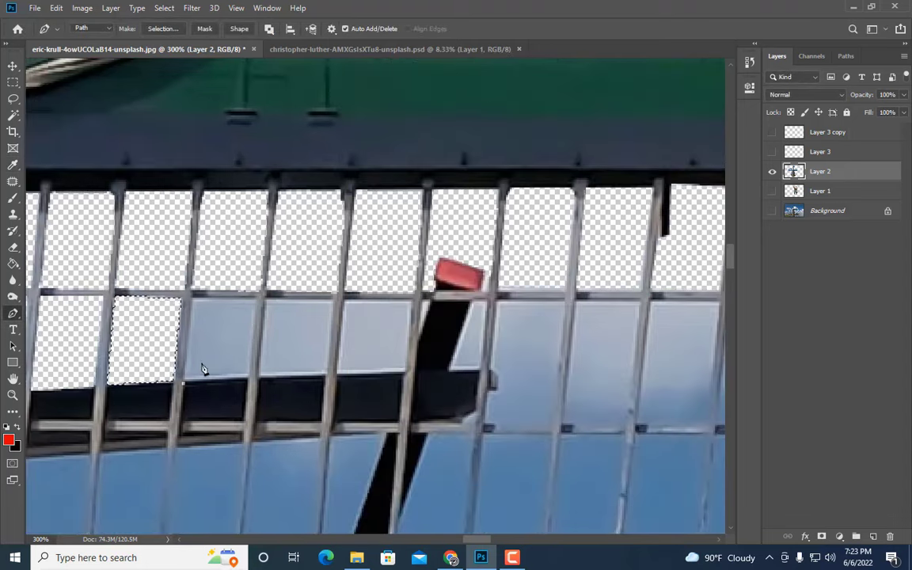
pyautogui.click(247, 379)
pyautogui.click(255, 298)
pyautogui.click(190, 298)
pyautogui.click(184, 383)
pyautogui.rightClick(214, 357)
pyautogui.click(258, 130)
pyautogui.click(570, 143)
pyautogui.press('Delete')
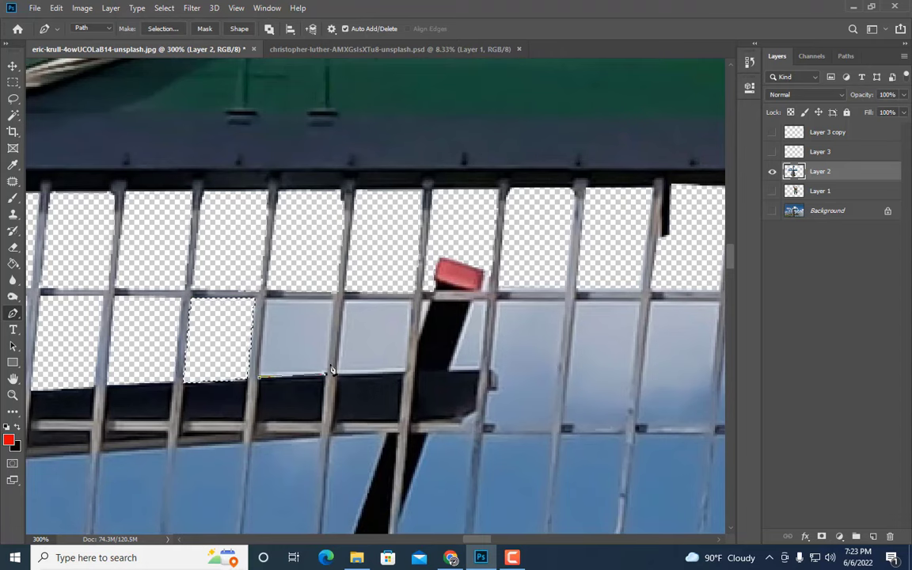
# Step: Outline the second-row opening two cells before the red-capped black post, make it a selection, and delete its sky
pyautogui.click(332, 300)
pyautogui.click(265, 299)
pyautogui.click(260, 376)
pyautogui.rightClick(292, 357)
pyautogui.click(334, 130)
pyautogui.click(570, 141)
pyautogui.press('Delete')
# Step: Outline the last second-row opening before the red-capped black post, make it a selection, and delete its sky
pyautogui.click(336, 376)
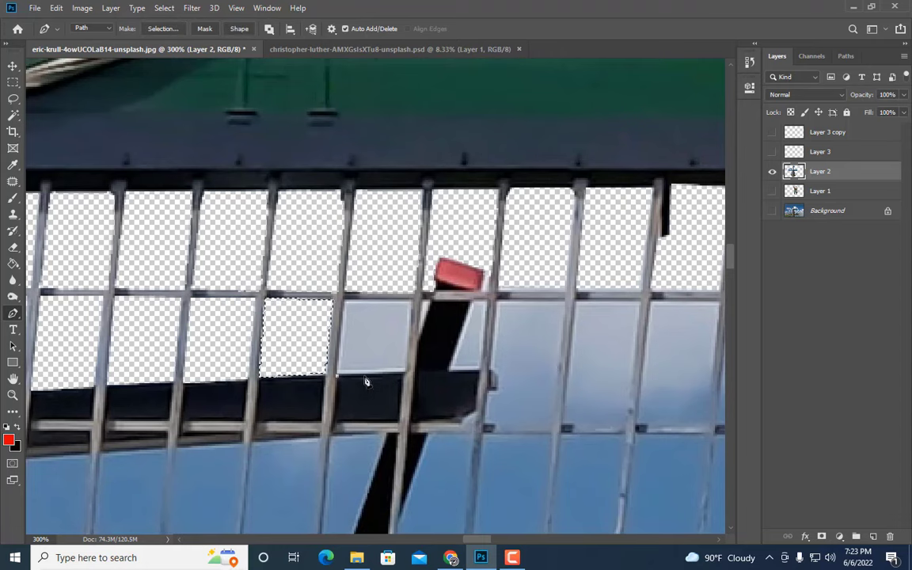
pyautogui.click(411, 300)
pyautogui.click(342, 299)
pyautogui.click(335, 376)
pyautogui.rightClick(360, 349)
pyautogui.click(402, 122)
pyautogui.click(570, 142)
pyautogui.press('Delete')
# Step: Outline the four-sided sky patch between the slanted black post and the next lattice bar, make it a selection, and delete it
pyautogui.click(445, 372)
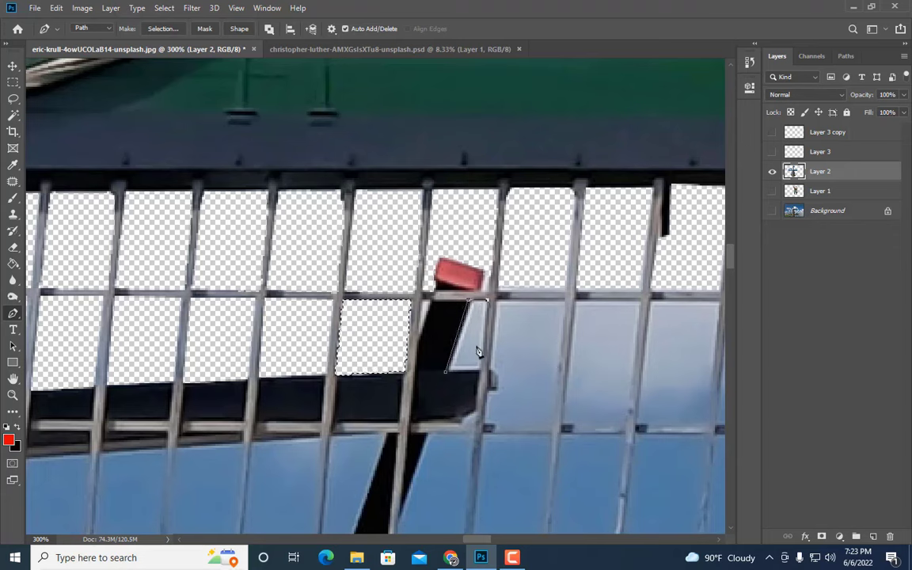
pyautogui.click(445, 372)
pyautogui.rightClick(466, 346)
pyautogui.click(484, 126)
pyautogui.click(569, 142)
pyautogui.press('Delete')
# Step: Outline the narrow triangular sky sliver on the other side of the black post, make it a selection, and delete it
pyautogui.click(415, 342)
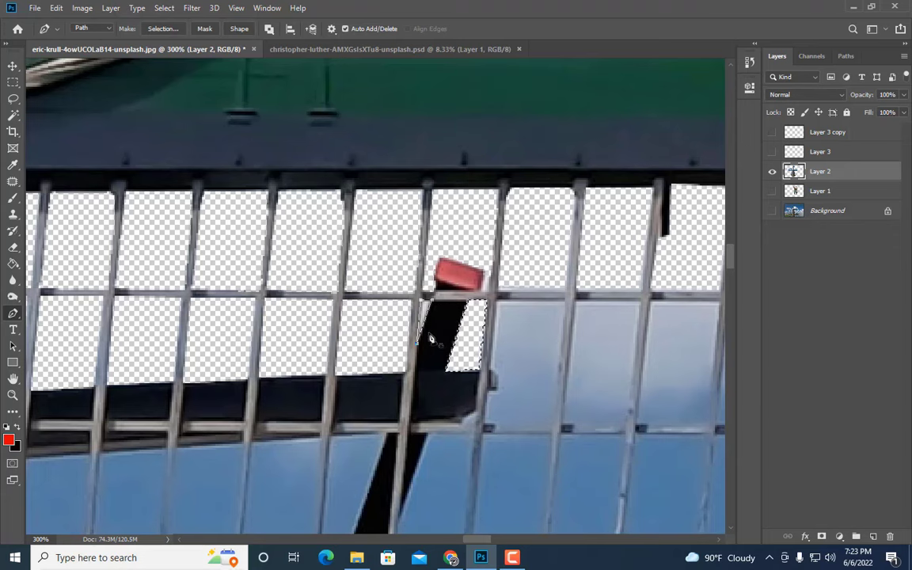
pyautogui.rightClick(431, 340)
pyautogui.click(403, 124)
pyautogui.click(568, 144)
pyautogui.press('Delete')
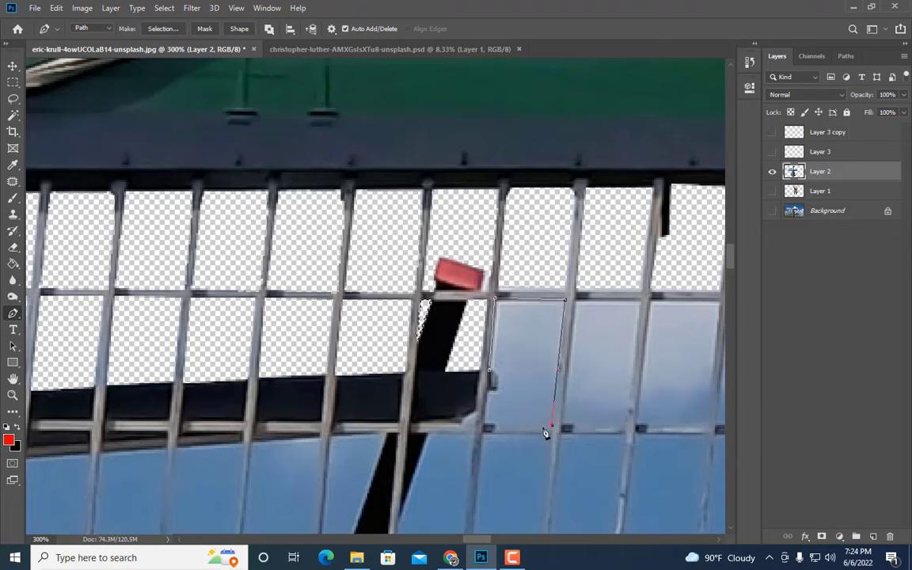
# Step: Outline the second-row opening around the dark beam's blunt end, make it a selection, and delete its sky
pyautogui.click(496, 374)
pyautogui.click(489, 371)
pyautogui.rightClick(511, 366)
pyautogui.click(541, 135)
pyautogui.click(569, 143)
pyautogui.press('Delete')
# Step: Outline the second full-height opening beyond the dark beam's end, make it a selection, and delete its sky
pyautogui.click(561, 425)
pyautogui.click(575, 300)
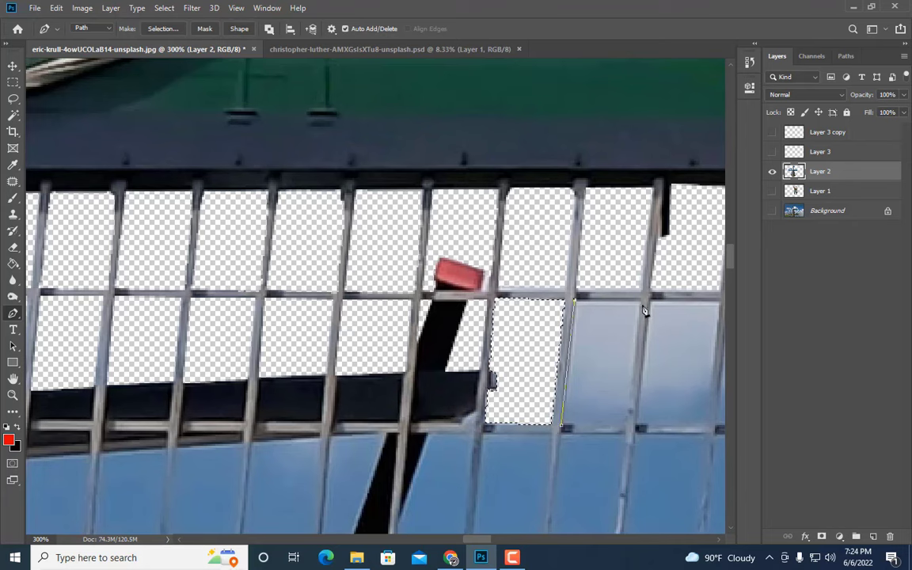
pyautogui.click(561, 425)
pyautogui.rightClick(582, 378)
pyautogui.click(605, 150)
pyautogui.click(570, 141)
pyautogui.press('Delete')
# Step: Outline the third full-height second-row opening beyond the dark beam's end, make it a selection, and delete its sky
pyautogui.hscroll(3, 475, 317)
pyautogui.click(353, 425)
pyautogui.click(367, 300)
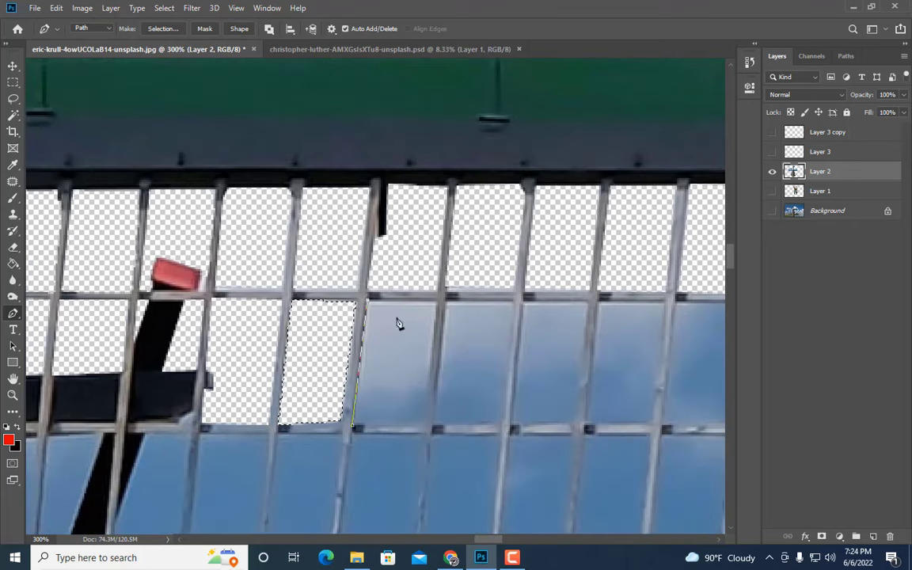
pyautogui.click(352, 426)
pyautogui.rightClick(377, 398)
pyautogui.click(437, 172)
pyautogui.click(569, 143)
pyautogui.press('Delete')
pyautogui.click(432, 425)
pyautogui.click(445, 300)
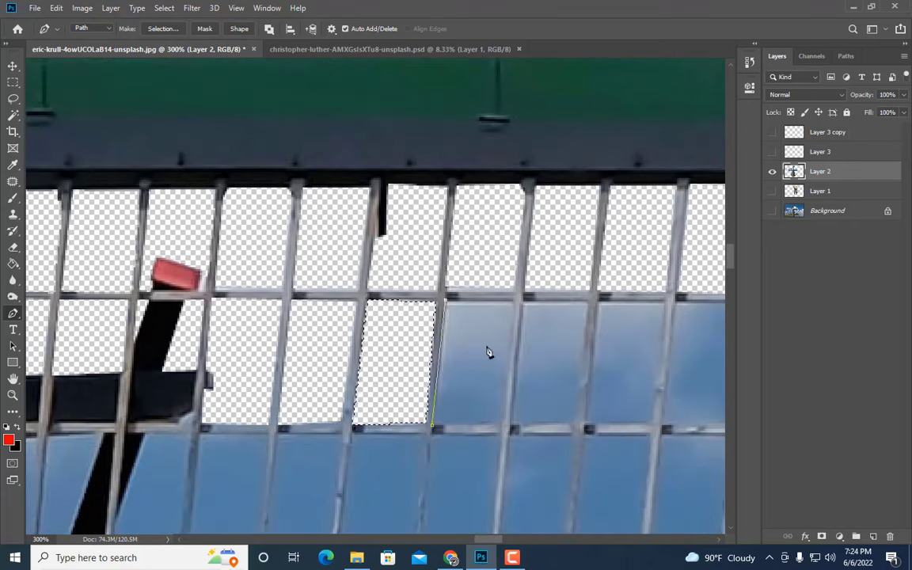
pyautogui.click(513, 300)
pyautogui.hotkey('ctrl', 'z')
pyautogui.hotkey('ctrl', 'z')
pyautogui.hotkey('ctrl', 'z')
pyautogui.hotkey('ctrl', 'z')
# Step: Outline the fourth full-height second-row opening beyond the dark beam's end, make it a selection, and delete its sky
pyautogui.click(432, 423)
pyautogui.click(443, 300)
pyautogui.click(512, 302)
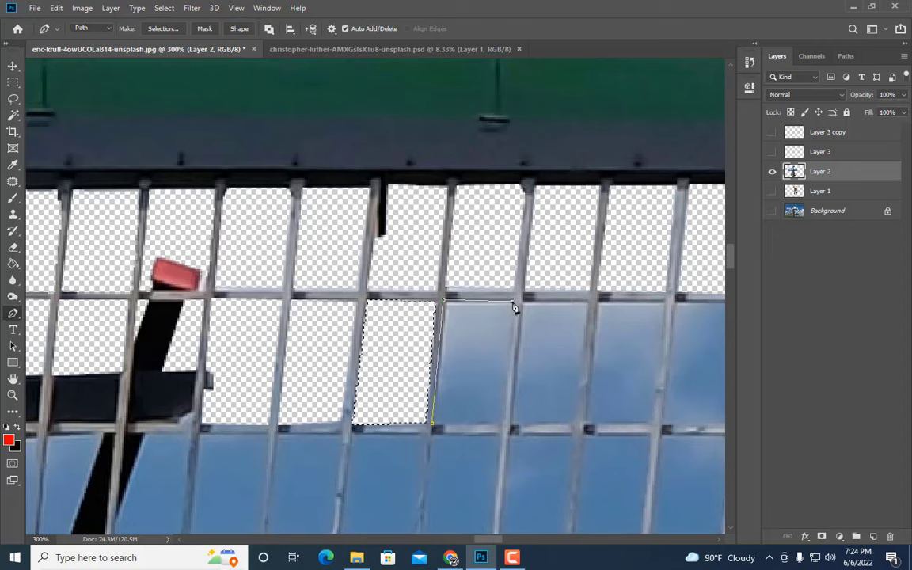
pyautogui.click(501, 424)
pyautogui.click(432, 424)
pyautogui.rightClick(461, 398)
pyautogui.click(514, 172)
pyautogui.click(569, 144)
pyautogui.press('Delete')
# Step: Outline the fifth full-height second-row opening beyond the dark beam's end, make it a selection, and delete its sky
pyautogui.click(577, 421)
pyautogui.click(588, 300)
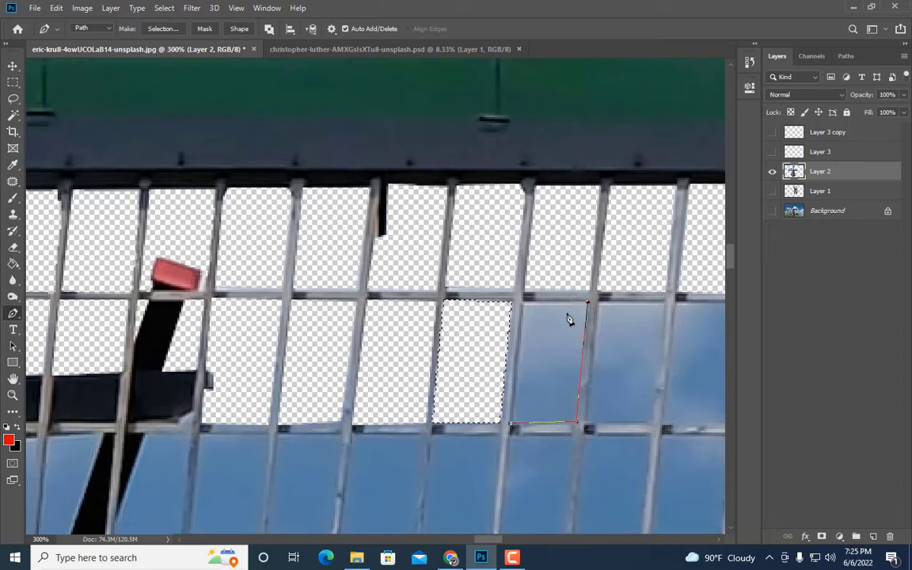
pyautogui.click(522, 301)
pyautogui.click(510, 424)
pyautogui.click(577, 422)
pyautogui.rightClick(536, 379)
# Step: Outline the first of the two remaining second-row sky openings, make it a selection with 0-pixel feather, and delete its sky
pyautogui.hscroll(5, 513, 480)
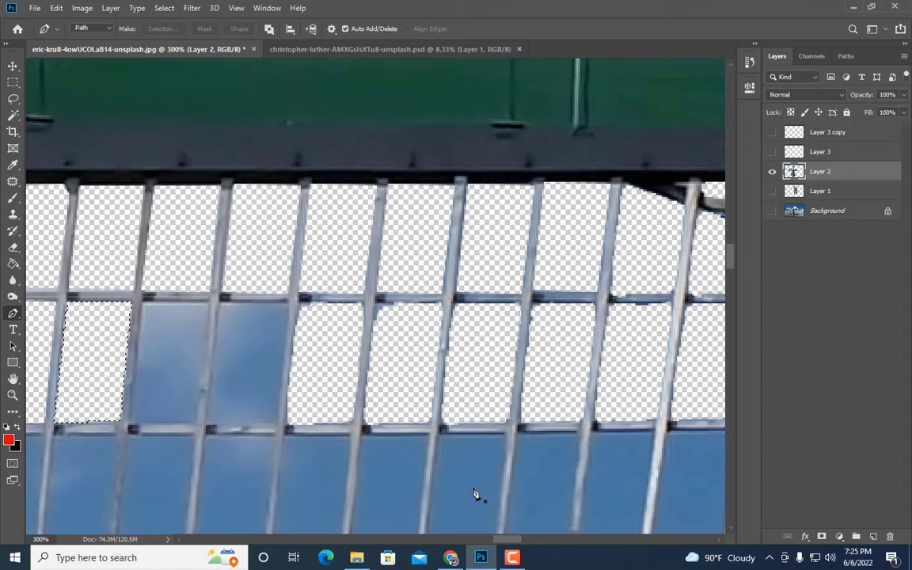
pyautogui.click(130, 421)
pyautogui.click(142, 302)
pyautogui.click(208, 302)
pyautogui.click(196, 421)
pyautogui.click(130, 421)
pyautogui.rightClick(161, 395)
pyautogui.click(213, 171)
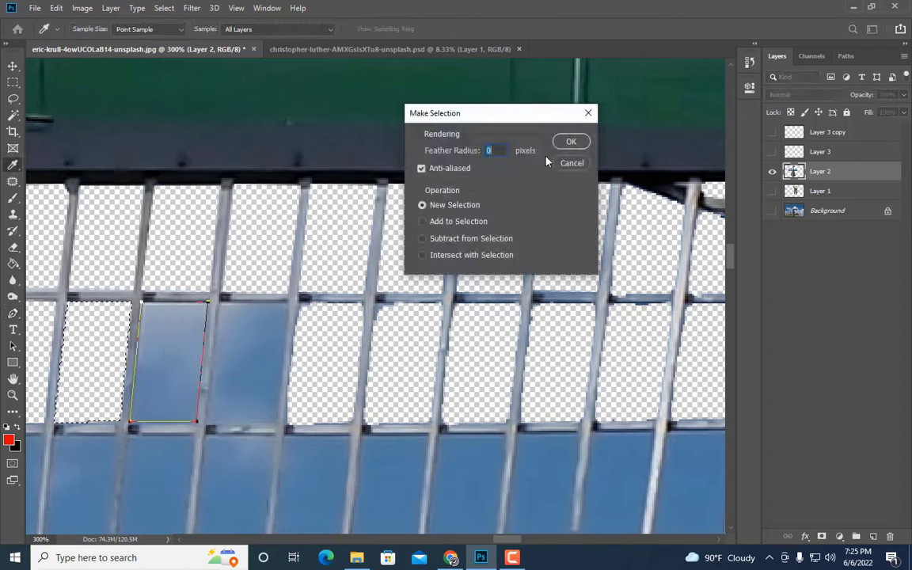
pyautogui.click(569, 142)
# Step: Outline the last sky-filled opening in the second row, make it a selection, and delete its sky
pyautogui.click(276, 422)
pyautogui.click(205, 421)
pyautogui.rightClick(243, 385)
pyautogui.click(287, 159)
pyautogui.click(569, 142)
pyautogui.press('Delete')
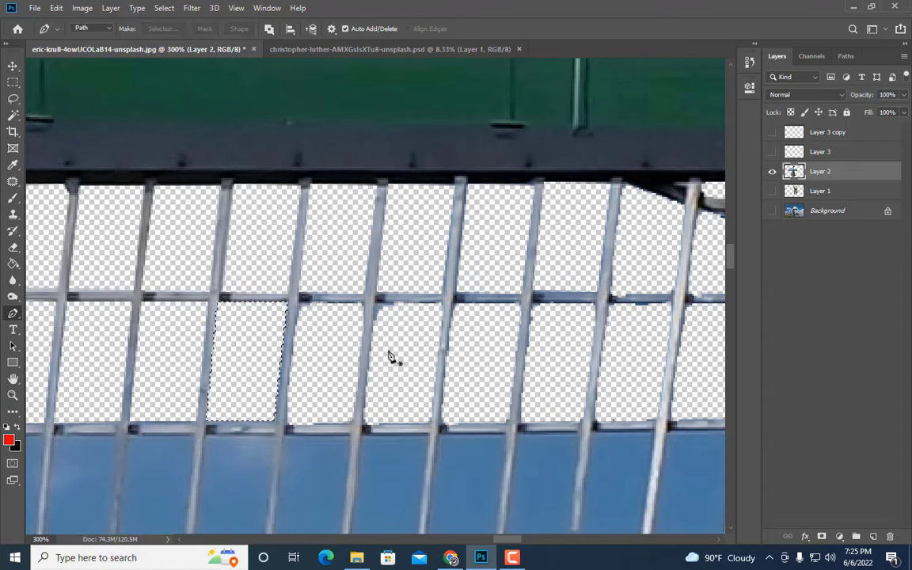
# Step: Outline the ragged-edged cleared opening two cells further along the second row, make it a selection, and delete its leftover sky fringe
pyautogui.click(373, 301)
pyautogui.moveTo(362, 423); pyautogui.dragTo(432, 423)
pyautogui.click(442, 302)
pyautogui.click(372, 302)
pyautogui.rightClick(392, 329)
pyautogui.click(446, 101)
pyautogui.click(569, 143)
pyautogui.press('Delete')
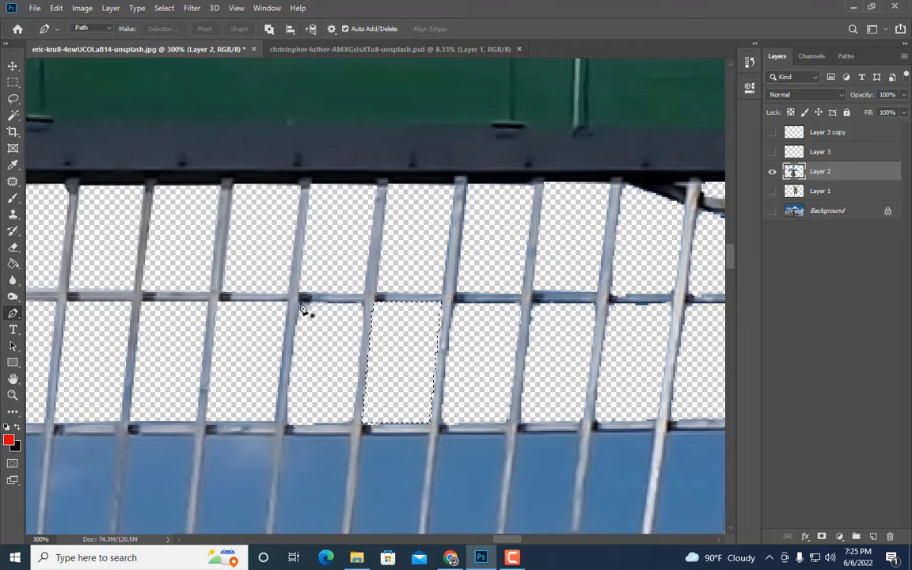
# Step: Outline the ragged-edged opening just before the cleaned one, make it a selection, and delete its leftover sky fringe
pyautogui.click(298, 302)
pyautogui.click(364, 303)
pyautogui.hotkey('ctrl', '-')
pyautogui.hotkey('ctrl', '-')
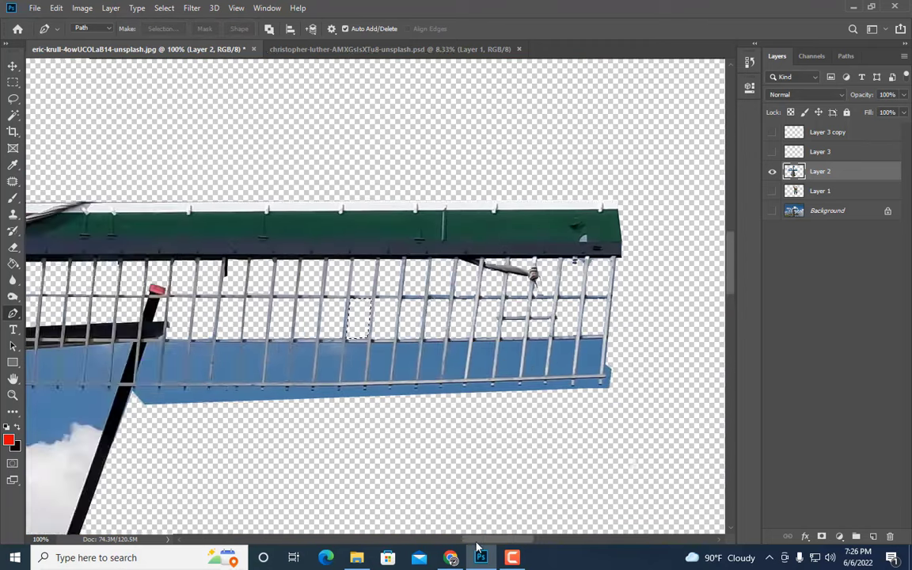
# Step: Examine the blade's cleared lattice rows and the sky remaining along its lower edge
pyautogui.hotkey('ctrl', '+')
pyautogui.hotkey('ctrl', '+')
pyautogui.hotkey('ctrl', '-')
pyautogui.hotkey('ctrl', '-')
pyautogui.hotkey('ctrl', '-')
pyautogui.hotkey('ctrl', '-')
pyautogui.hotkey('ctrl', '-')
pyautogui.hotkey('ctrl', '-')
pyautogui.hotkey('ctrl', '+')
pyautogui.hotkey('ctrl', '+')
pyautogui.hotkey('ctrl', '+')
pyautogui.hotkey('ctrl', '+')
pyautogui.hotkey('ctrl', '+')
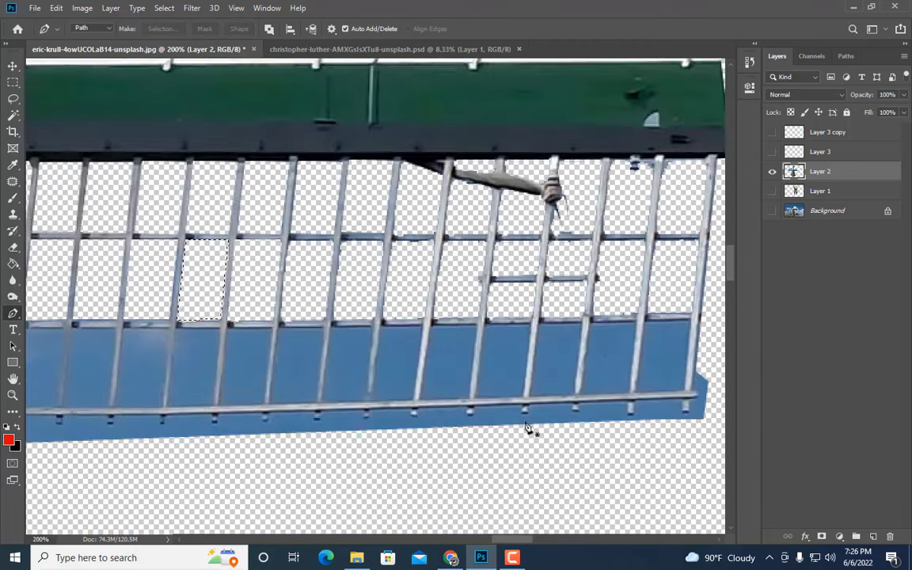
# Step: Select the three sky-filled openings at the outer end of the blade's bottom row with the Magic Wand and delete their sky
pyautogui.hotkey('ctrl', '+')
pyautogui.moveTo(504, 277); pyautogui.dragTo(75, 238)
pyautogui.press('w')
pyautogui.click(367, 333)
pyautogui.keyDown('shift'); pyautogui.click(294, 336); pyautogui.keyUp('shift')
pyautogui.keyDown('shift'); pyautogui.click(237, 336); pyautogui.keyUp('shift')
pyautogui.press('Delete')
# Step: Select the next sky-filled openings inward along the bottom row with the Magic Wand and delete their sky
pyautogui.click(138, 347)
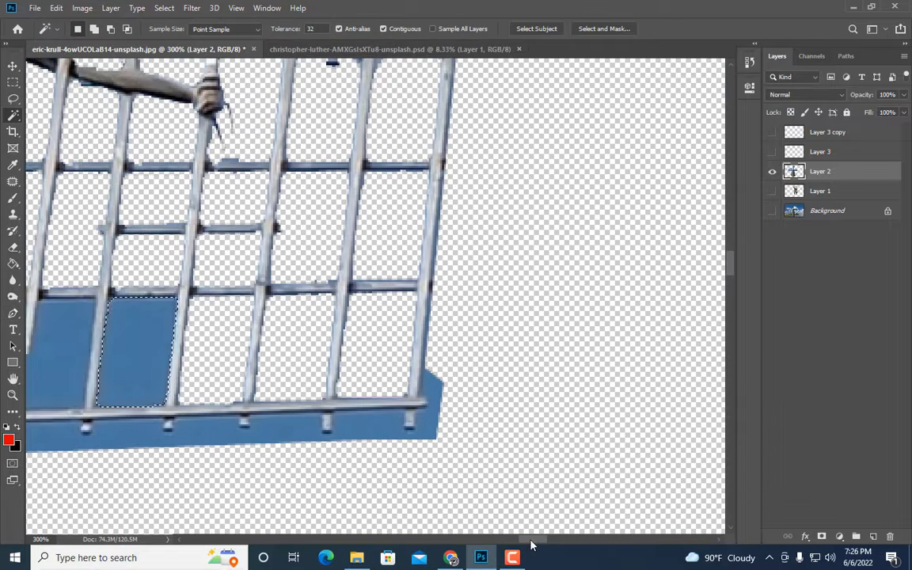
pyautogui.moveTo(532, 539); pyautogui.dragTo(521, 540)
pyautogui.keyDown('shift'); pyautogui.click(273, 348); pyautogui.keyUp('shift')
pyautogui.keyDown('shift'); pyautogui.click(194, 338); pyautogui.keyUp('shift')
pyautogui.press('Delete')
pyautogui.keyDown('shift'); pyautogui.click(59, 348); pyautogui.keyUp('shift')
pyautogui.press('Delete')
pyautogui.click(467, 541)
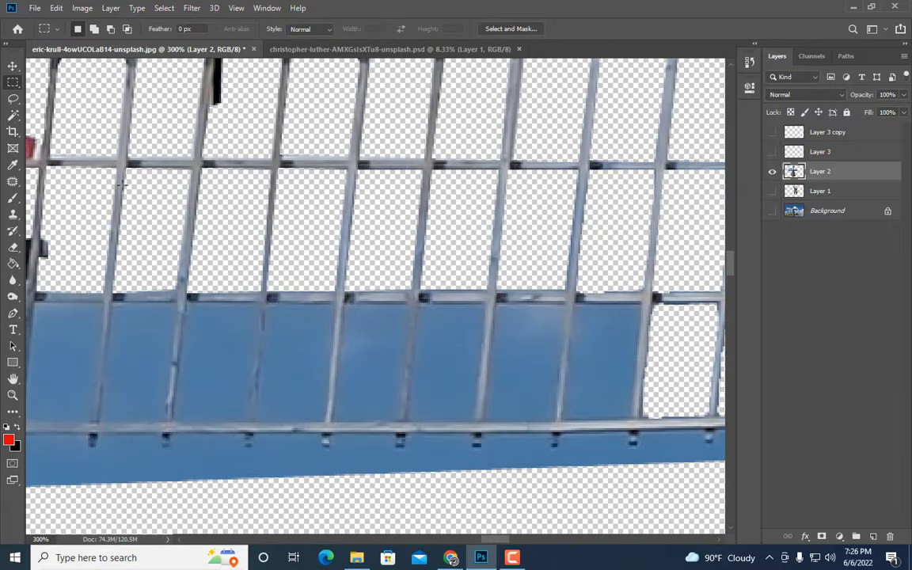
pyautogui.click(524, 366)
pyautogui.press('m')
pyautogui.hotkey('ctrl', 'z')
pyautogui.hotkey('ctrl', 'z')
pyautogui.click(142, 152)
# Step: Outline the bottom-row opening beside the last wand-cleared cell with the Pen tool, make it a selection, and delete its sky
pyautogui.press('p')
pyautogui.click(561, 420)
pyautogui.click(573, 303)
pyautogui.click(642, 305)
pyautogui.rightClick(588, 400)
pyautogui.click(637, 170)
pyautogui.press('Return')
pyautogui.press('Delete')
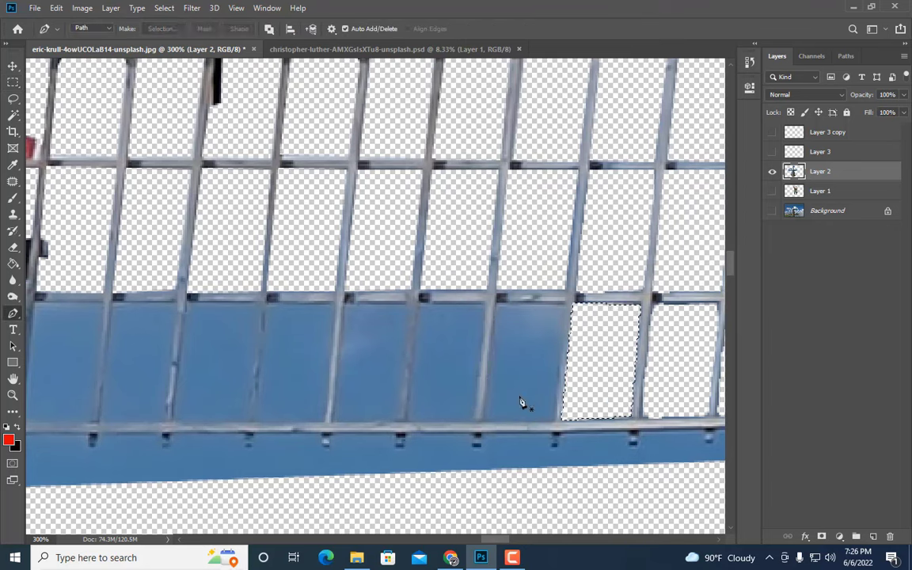
# Step: Outline the bottom-row opening two cells inward from the wand-cleared ones, make it a selection, and delete its sky
pyautogui.click(553, 421)
pyautogui.click(564, 305)
pyautogui.click(495, 303)
pyautogui.click(483, 420)
pyautogui.press('Return')
pyautogui.press('Delete')
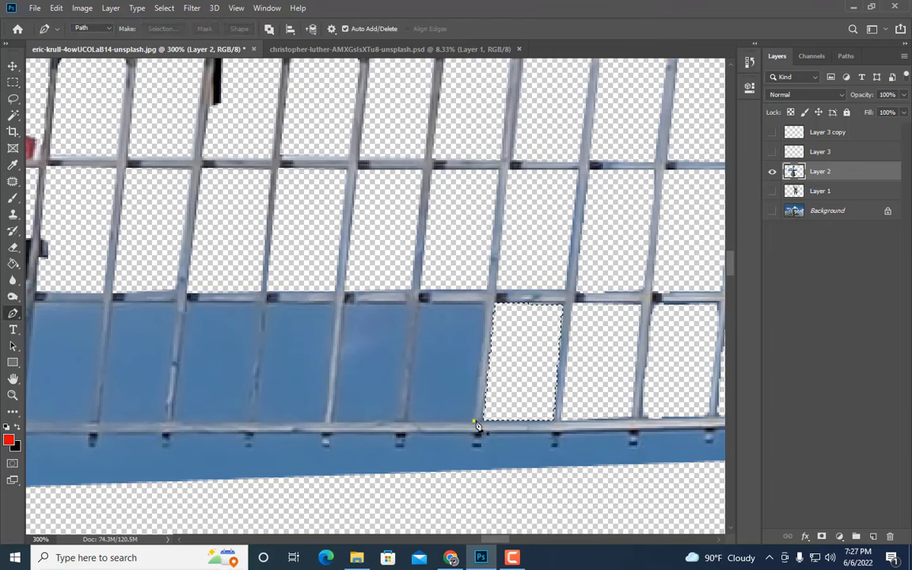
# Step: Outline the bottom-row opening three cells inward from the wand-cleared ones, make it a selection, and delete its sky
pyautogui.click(474, 420)
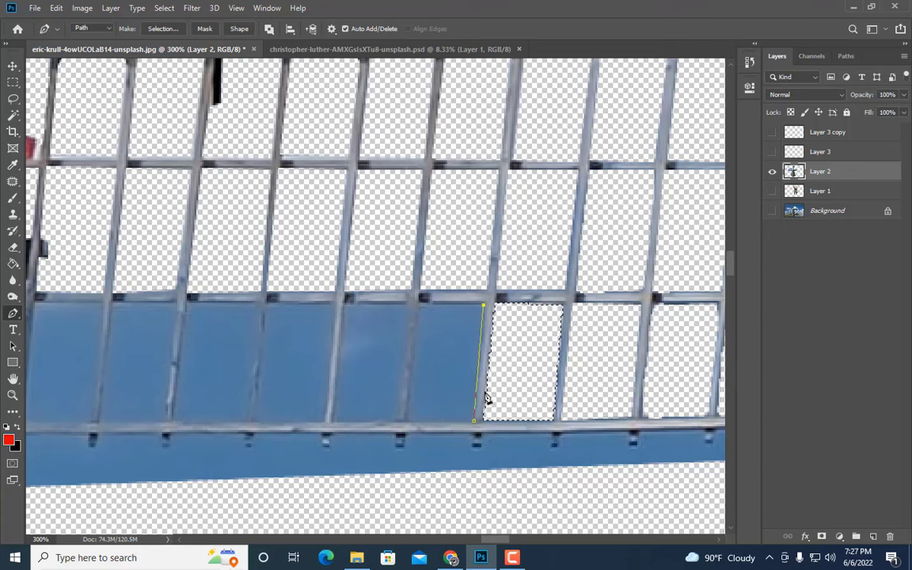
pyautogui.rightClick(415, 425)
pyautogui.click(475, 165)
pyautogui.press('Return')
pyautogui.press('Delete')
# Step: Outline the bottom-row opening four cells inward from the wand-cleared ones, make it a selection, and delete its sky
pyautogui.click(396, 420)
pyautogui.click(405, 303)
pyautogui.click(344, 303)
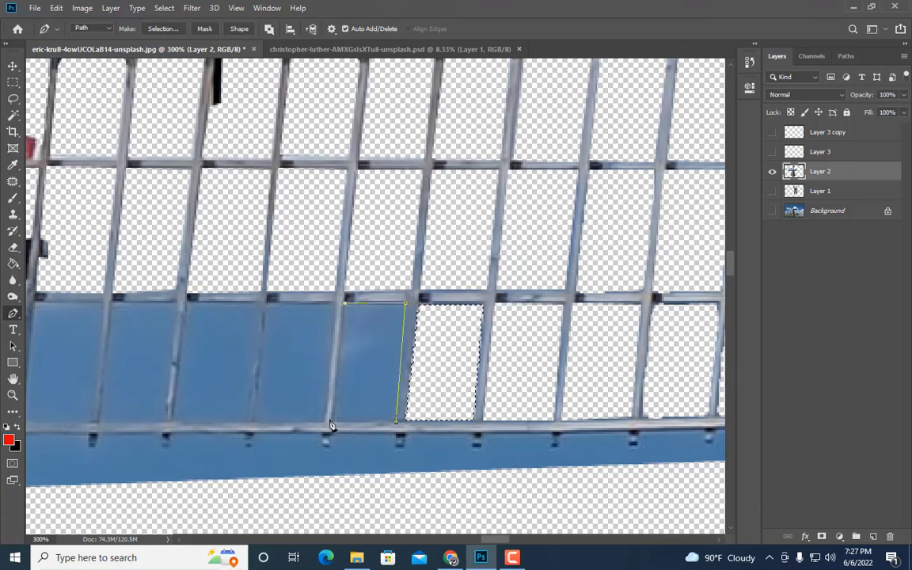
pyautogui.click(330, 421)
pyautogui.click(395, 422)
pyautogui.rightClick(383, 363)
pyautogui.click(423, 131)
pyautogui.press('Return')
pyautogui.press('Delete')
# Step: Outline the bottom-row opening five cells inward from the wand-cleared ones, make it a selection, and delete its sky
pyautogui.click(322, 422)
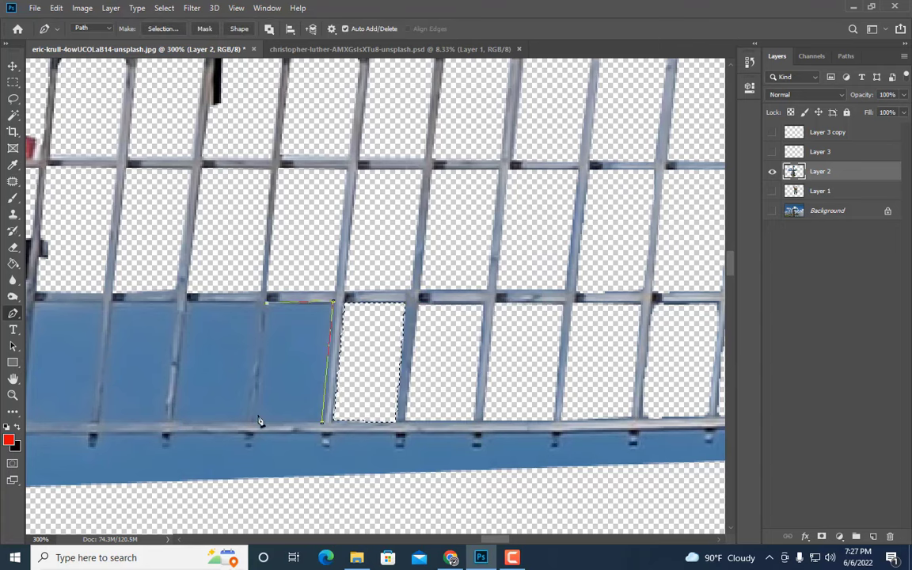
pyautogui.click(256, 419)
pyautogui.click(322, 422)
pyautogui.rightClick(294, 389)
pyautogui.click(340, 160)
pyautogui.press('Return')
pyautogui.press('Delete')
# Step: Outline the bottom-row opening six cells inward from the wand-cleared ones, make it a selection, and delete its sky
pyautogui.click(250, 420)
pyautogui.click(257, 301)
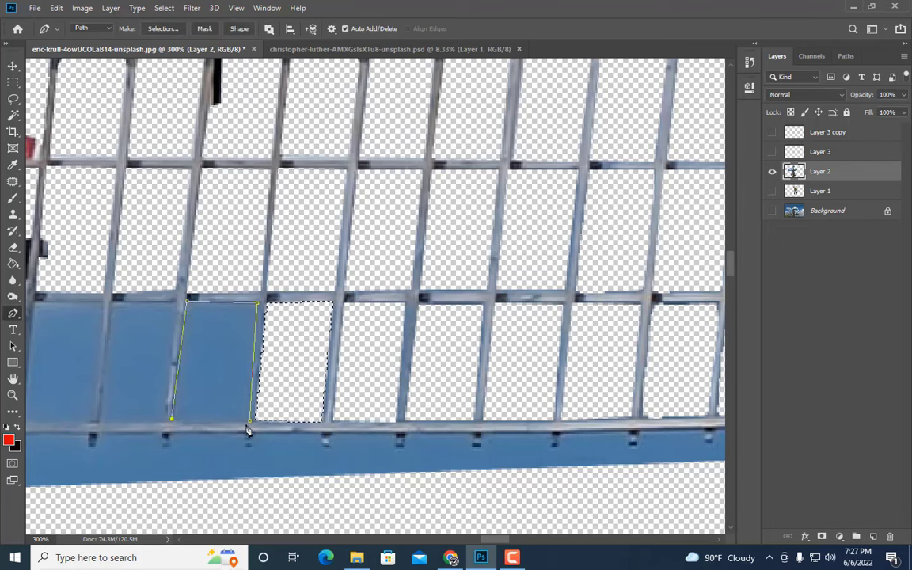
pyautogui.rightClick(177, 371)
pyautogui.click(208, 163)
pyautogui.press('Return')
pyautogui.press('Delete')
# Step: Outline the bottom-row opening seven cells inward from the wand-cleared ones, make it a selection, and delete its sky
pyautogui.click(165, 420)
pyautogui.click(175, 302)
pyautogui.click(112, 301)
pyautogui.click(102, 421)
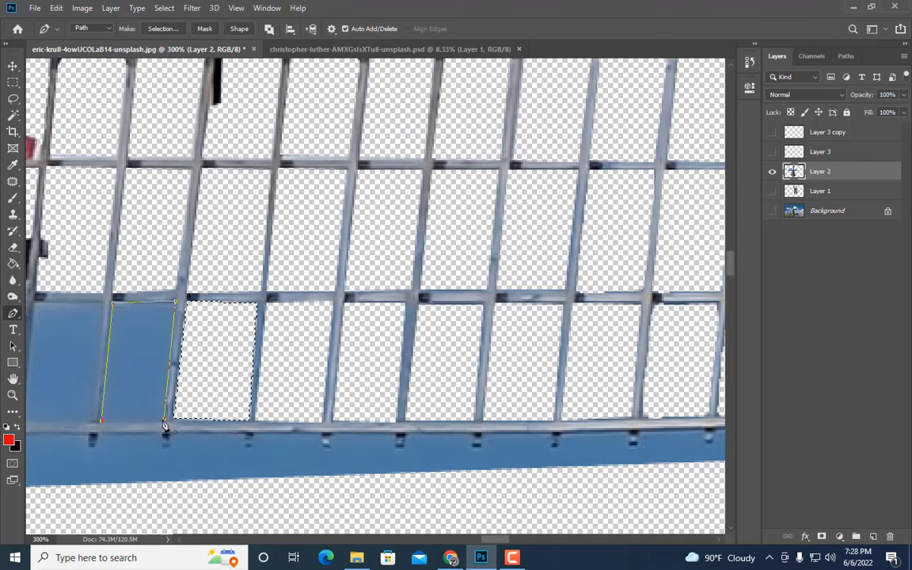
pyautogui.click(165, 421)
pyautogui.rightClick(125, 360)
pyautogui.click(158, 149)
pyautogui.press('Return')
pyautogui.press('Delete')
# Step: Outline the bottom-row sky area on the outer side of the black diagonal beam, make it a selection, and delete its sky
pyautogui.hscroll(-5, 428, 475)
pyautogui.click(479, 423)
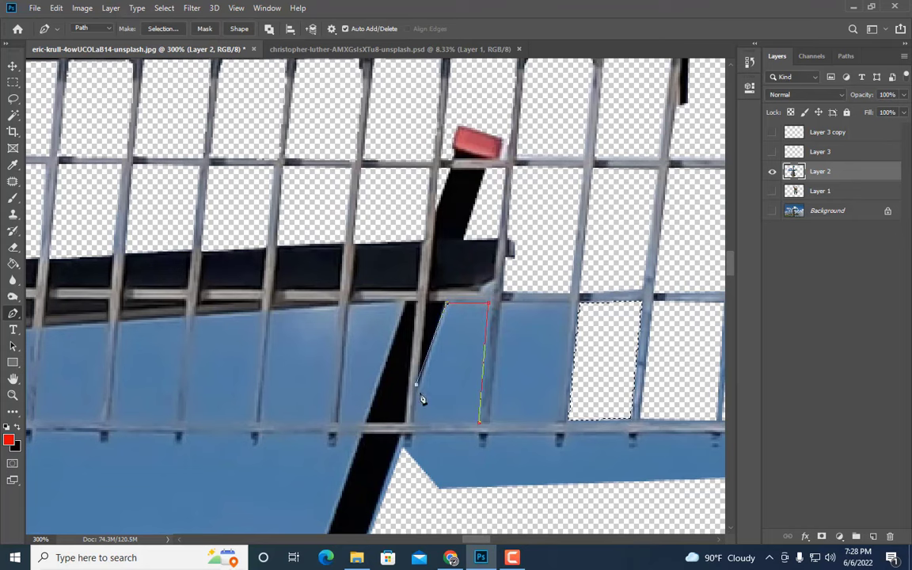
pyautogui.click(414, 420)
pyautogui.click(479, 423)
pyautogui.rightClick(396, 366)
pyautogui.click(431, 155)
pyautogui.press('Return')
pyautogui.press('Delete')
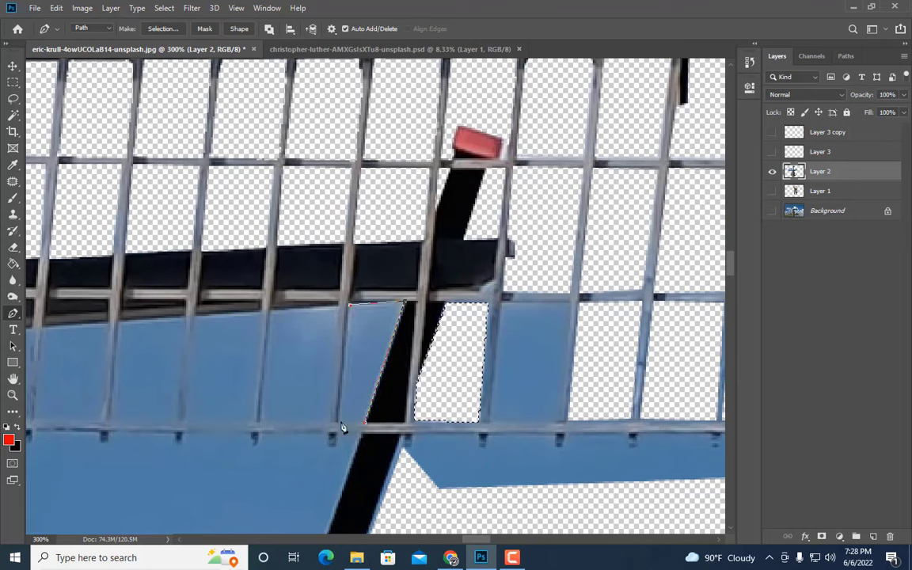
# Step: Outline the narrow bottom-row sky area on the inner side of the black diagonal beam, make it a selection, and delete its sky
pyautogui.click(338, 422)
pyautogui.click(349, 303)
pyautogui.rightClick(360, 360)
pyautogui.click(399, 175)
pyautogui.press('Return')
pyautogui.press('Delete')
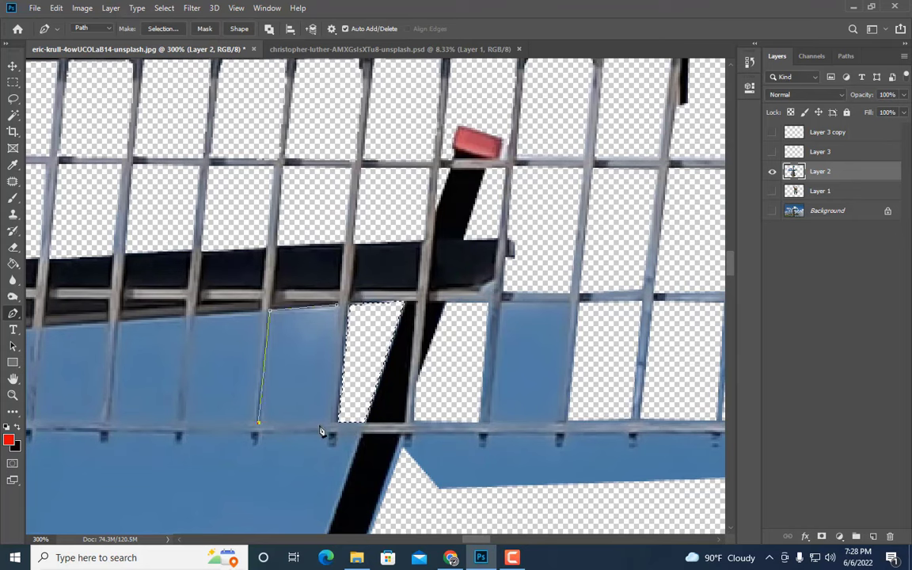
# Step: Outline the bottom-row opening one cell inward from the diagonal beam's cell, make it a selection, and delete its sky
pyautogui.click(329, 421)
pyautogui.click(336, 305)
pyautogui.rightClick(302, 358)
pyautogui.click(342, 127)
pyautogui.press('Return')
pyautogui.press('Delete')
# Step: Outline the bottom-row opening two cells inward from the diagonal beam's cell, make it a selection, and delete its sky
pyautogui.click(253, 420)
pyautogui.click(260, 311)
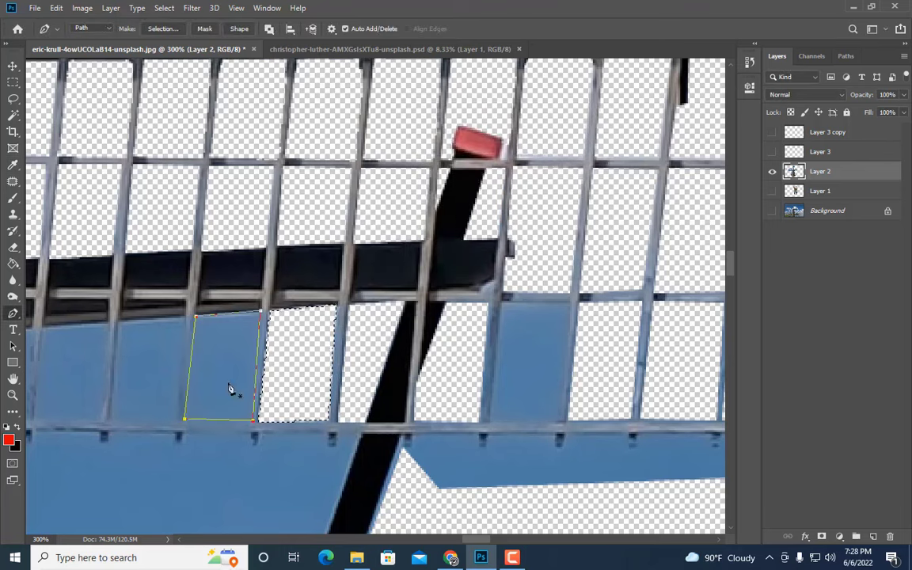
pyautogui.rightClick(227, 384)
pyautogui.click(266, 157)
pyautogui.press('Return')
pyautogui.press('Delete')
# Step: Outline the bottom-row opening three cells inward from the diagonal beam's cell, make it a selection, and delete its sky
pyautogui.click(175, 426)
pyautogui.click(183, 317)
pyautogui.click(120, 320)
pyautogui.click(113, 420)
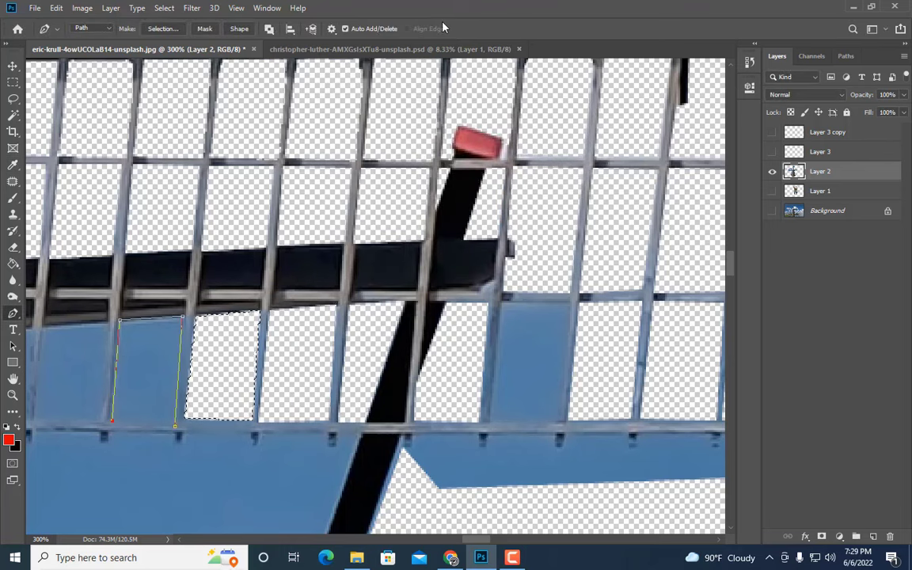
pyautogui.click(175, 426)
pyautogui.rightClick(153, 369)
pyautogui.click(195, 141)
pyautogui.press('Return')
pyautogui.press('Delete')
# Step: Outline the bottom-row opening four cells inward from the diagonal beam's cell, make it a selection, and delete its sky
pyautogui.hscroll(-5, 475, 325)
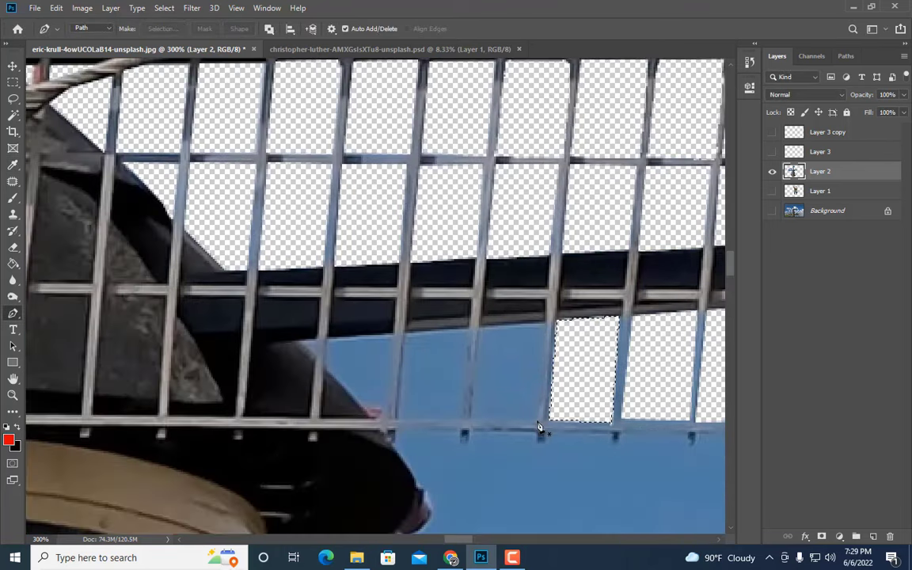
pyautogui.click(538, 420)
pyautogui.click(545, 322)
pyautogui.click(481, 326)
pyautogui.click(471, 418)
pyautogui.click(538, 420)
pyautogui.rightClick(520, 372)
pyautogui.click(560, 143)
pyautogui.press('Return')
pyautogui.press('Delete')
# Step: Outline the bottom-row opening five cells inward from the diagonal beam's cell, make it a selection, and delete its sky
pyautogui.click(462, 419)
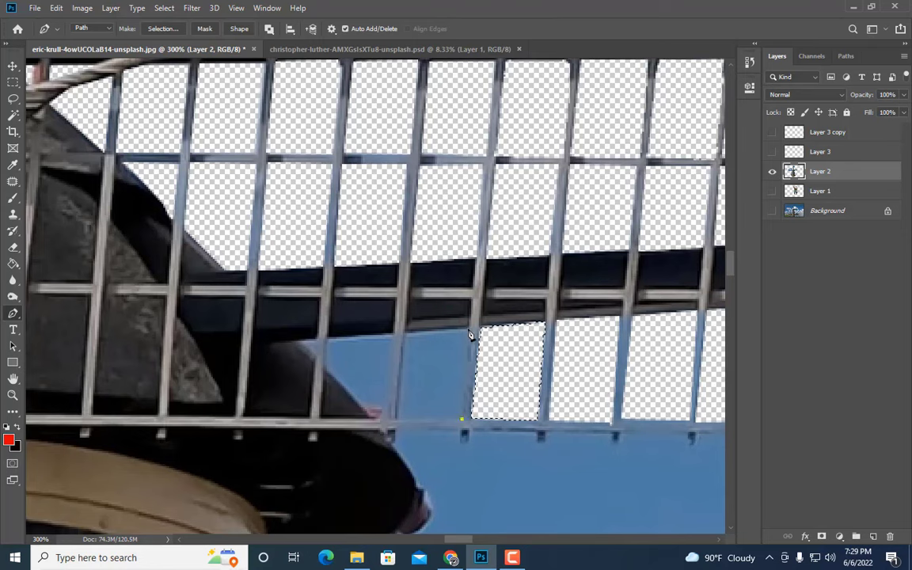
pyautogui.click(397, 418)
pyautogui.click(462, 418)
pyautogui.rightClick(452, 381)
pyautogui.click(488, 148)
pyautogui.press('Return')
pyautogui.press('Delete')
# Step: Outline the roughly triangular sky patch between the blade's bottom row and the mill cap, make it a selection, and delete its sky
pyautogui.click(389, 417)
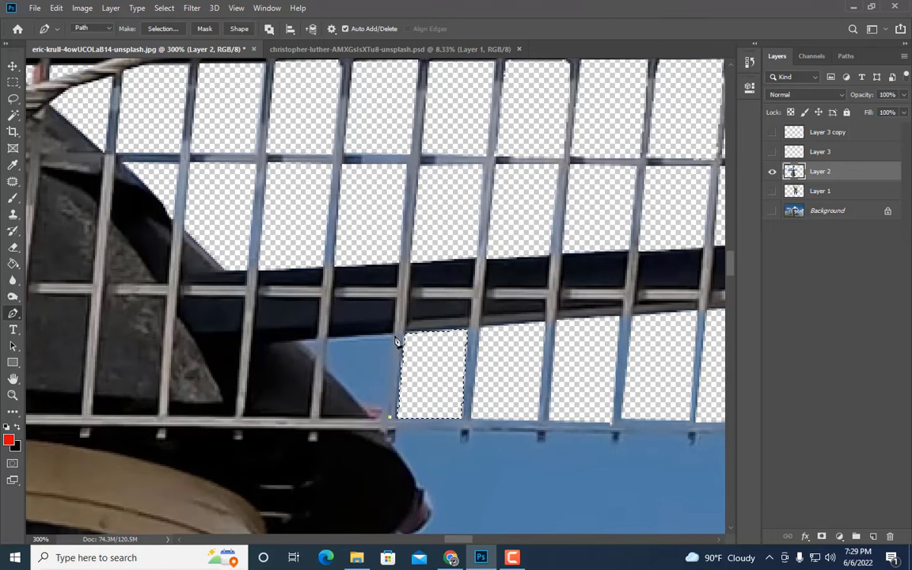
pyautogui.click(391, 334)
pyautogui.click(323, 363)
pyautogui.click(362, 407)
pyautogui.moveTo(380, 409)
pyautogui.mouseDown()
pyautogui.moveTo(408, 448)
pyautogui.moveTo(389, 413)
pyautogui.mouseUp()
pyautogui.rightClick(378, 380)
pyautogui.click(415, 151)
pyautogui.press('Return')
pyautogui.press('Delete')
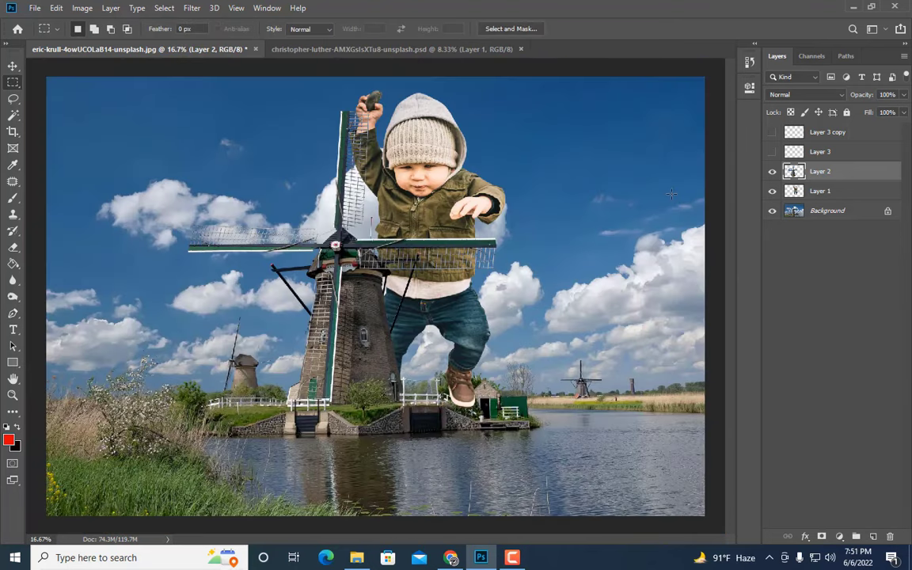
# Step: Check the composite by hiding and reshowing the child's layer, Layer 1, and convert that layer to a smart object
pyautogui.click(13, 394)
pyautogui.click(423, 196)
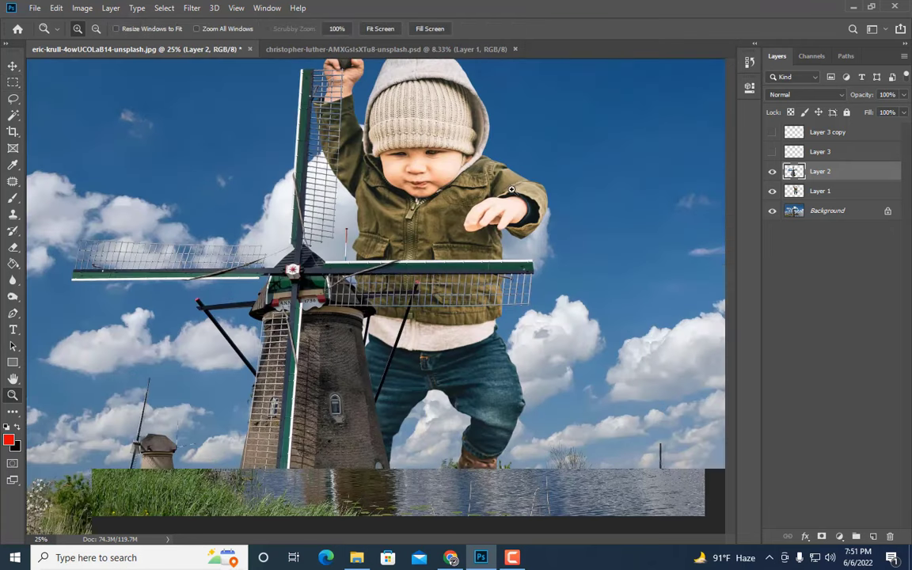
pyautogui.click(771, 193)
pyautogui.click(770, 193)
pyautogui.hotkey('ctrl', '-')
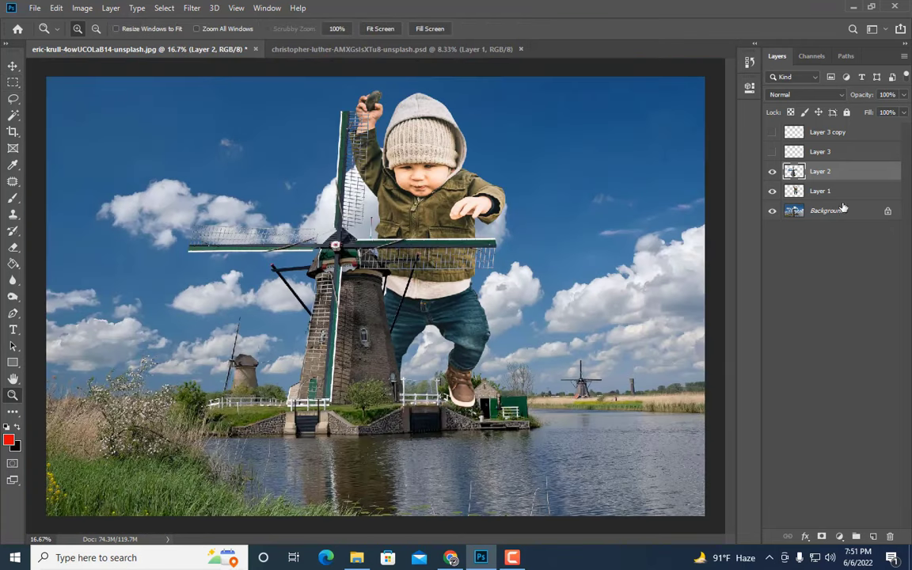
pyautogui.rightClick(834, 193)
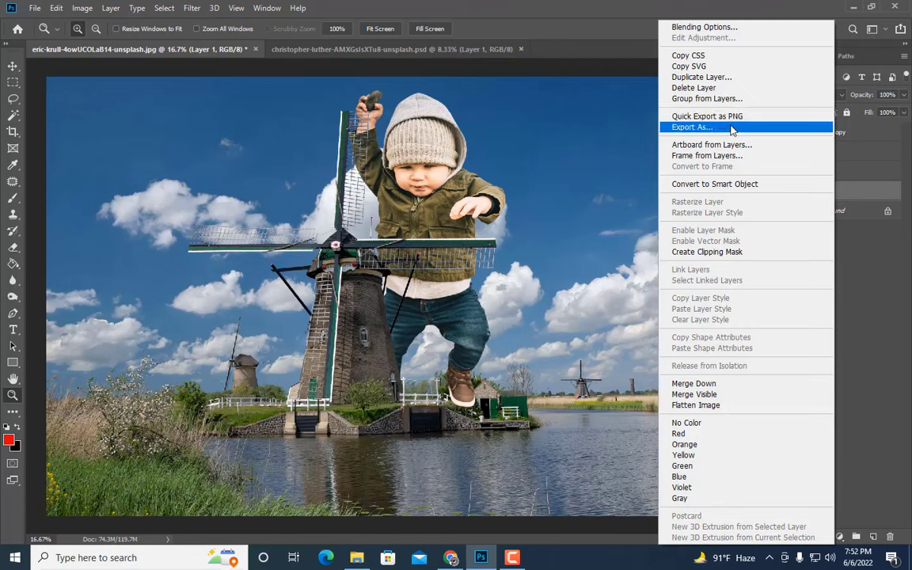
pyautogui.click(711, 128)
pyautogui.rightClick(852, 192)
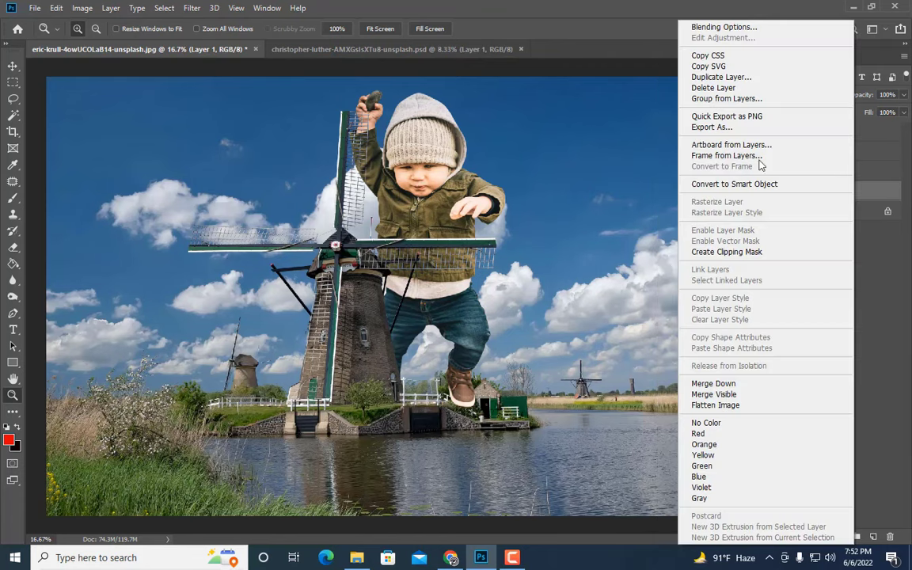
pyautogui.click(732, 183)
# Step: Scale the child down to about 87.5% and shift it slightly down and to the right behind the windmill
pyautogui.hotkey('ctrl', 't')
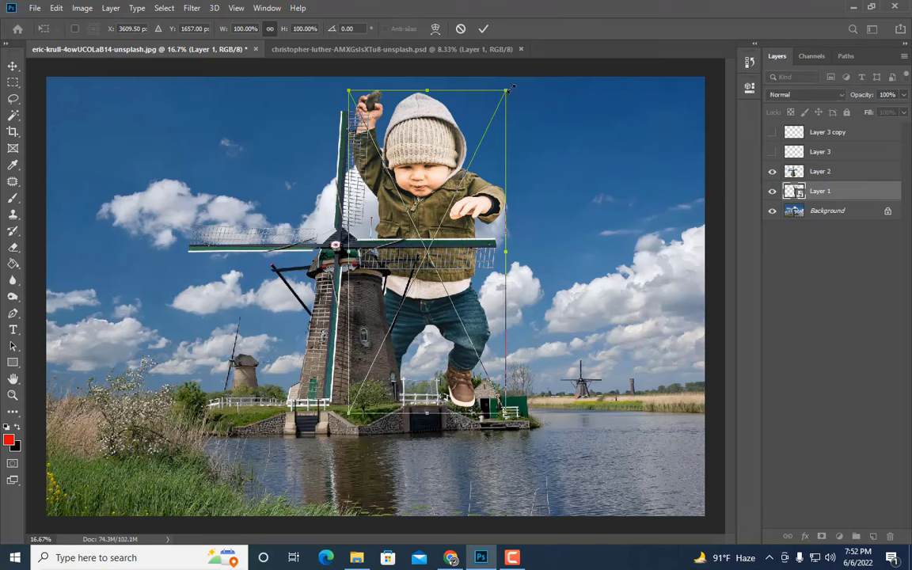
pyautogui.moveTo(507, 91); pyautogui.dragTo(496, 112)
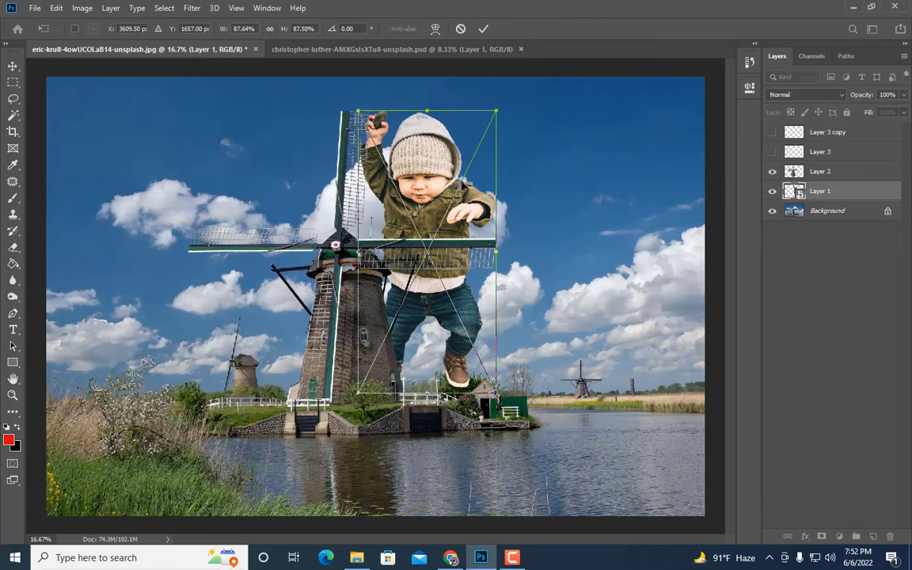
pyautogui.moveTo(417, 169); pyautogui.dragTo(440, 186)
pyautogui.press('Return')
# Step: Hide Layer 2 and the Background so only the child shows, and magnify the raised hand holding the stone
pyautogui.hotkey('ctrl', '+')
pyautogui.scroll(2, 573, 218)
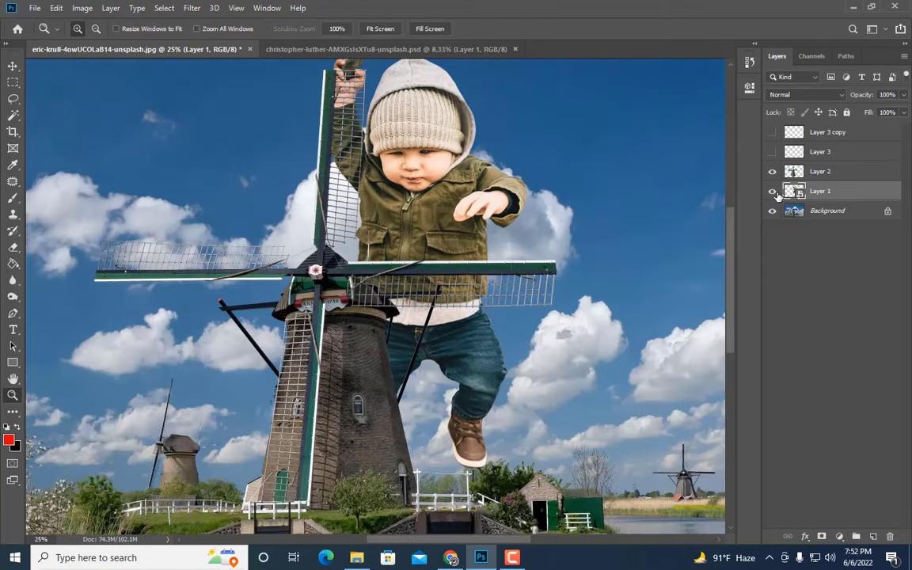
pyautogui.click(772, 171)
pyautogui.click(771, 211)
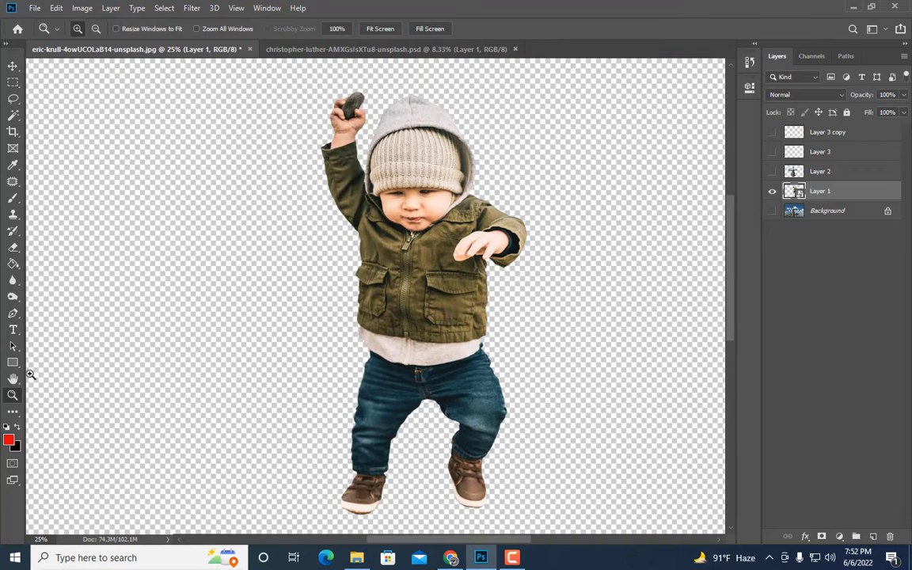
pyautogui.moveTo(364, 79); pyautogui.dragTo(364, 79)
# Step: Choose the Clone Stamp, rasterize the child's Layer 1, and add a new blank layer above it
pyautogui.click(13, 214)
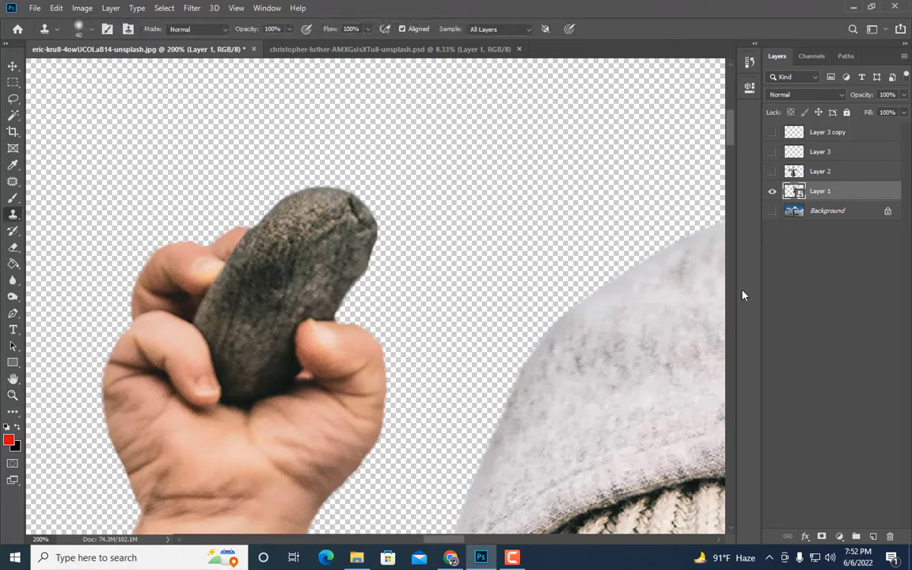
pyautogui.rightClick(848, 190)
pyautogui.click(715, 230)
pyautogui.click(874, 538)
pyautogui.scroll(-1, 264, 364)
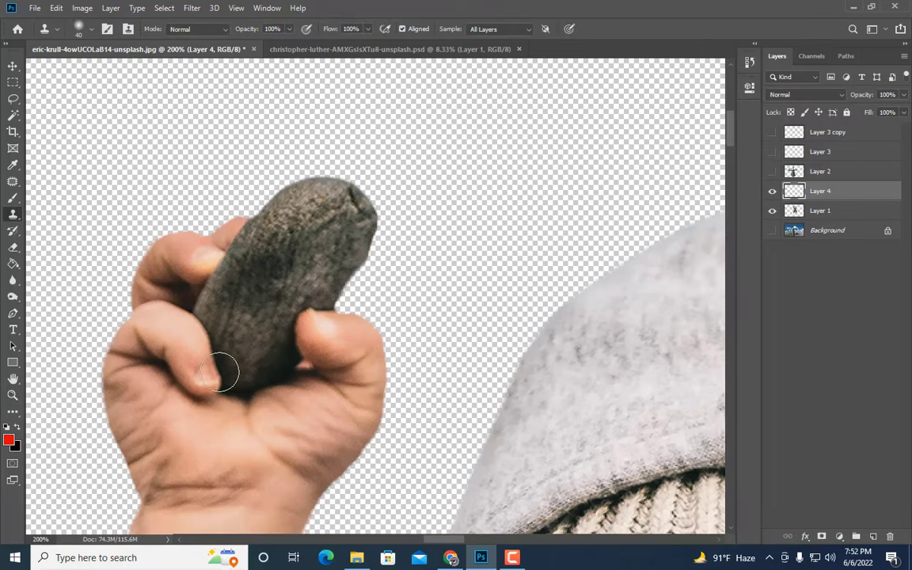
# Step: Lasso the lowest curled finger beside the stone and try to copy it from Layer 4 to a new layer
pyautogui.click(14, 98)
pyautogui.moveTo(232, 391); pyautogui.dragTo(98, 320)
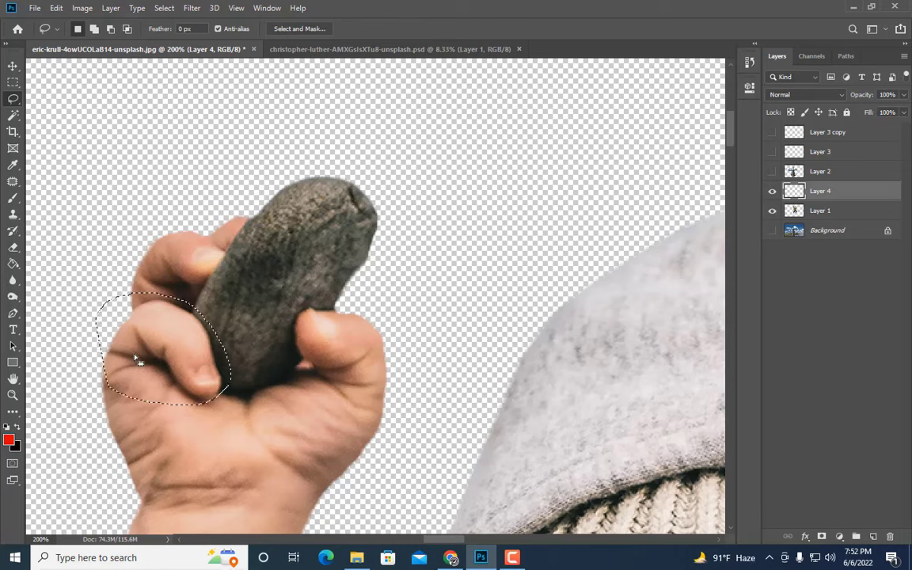
pyautogui.hotkey('ctrl', 'j')
pyautogui.click(440, 212)
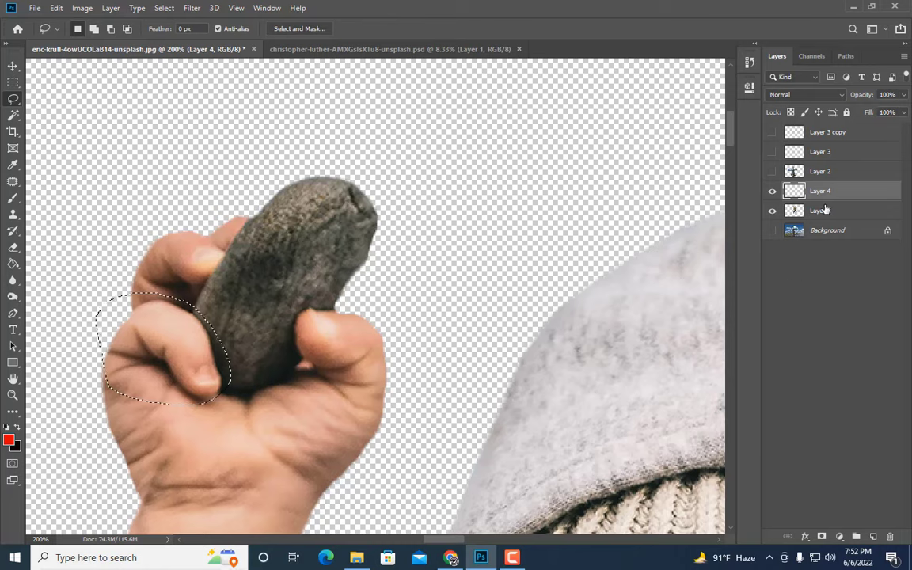
# Step: Copy the selected curled finger from Layer 1 to a new smart object layer and place it over the stone's upper part
pyautogui.click(819, 211)
pyautogui.hotkey('ctrl', 'j')
pyautogui.rightClick(827, 211)
pyautogui.press('Escape')
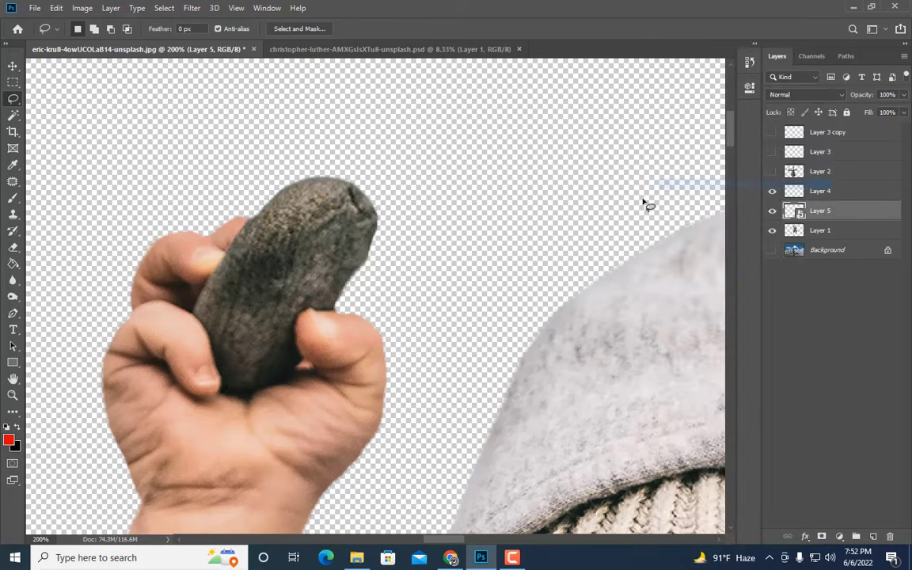
pyautogui.hotkey('ctrl', 't')
pyautogui.moveTo(188, 357); pyautogui.dragTo(262, 261)
pyautogui.press('Return')
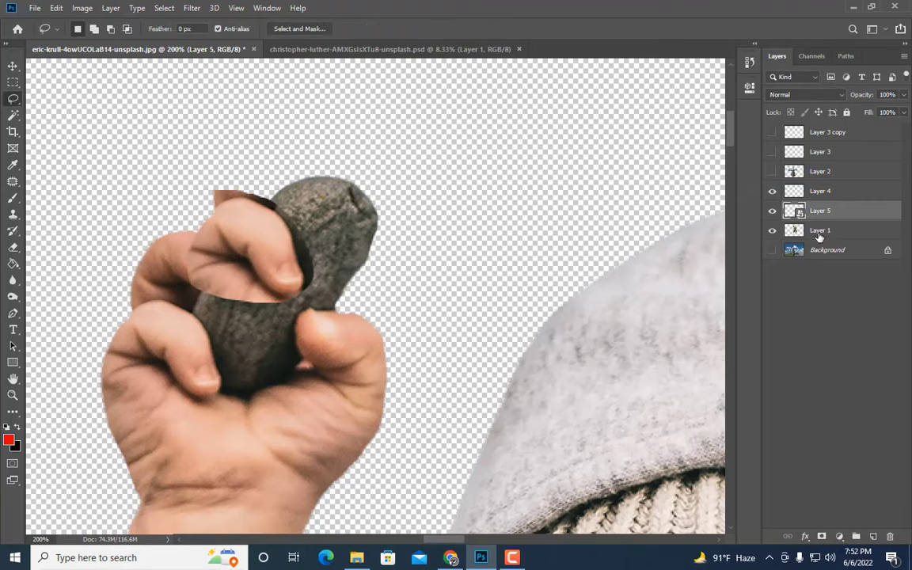
# Step: Hide Layer 5 and erase the stone's upper end protruding above the fingers and thumb on Layer 1
pyautogui.click(772, 210)
pyautogui.click(845, 230)
pyautogui.hotkey('ctrl', '+')
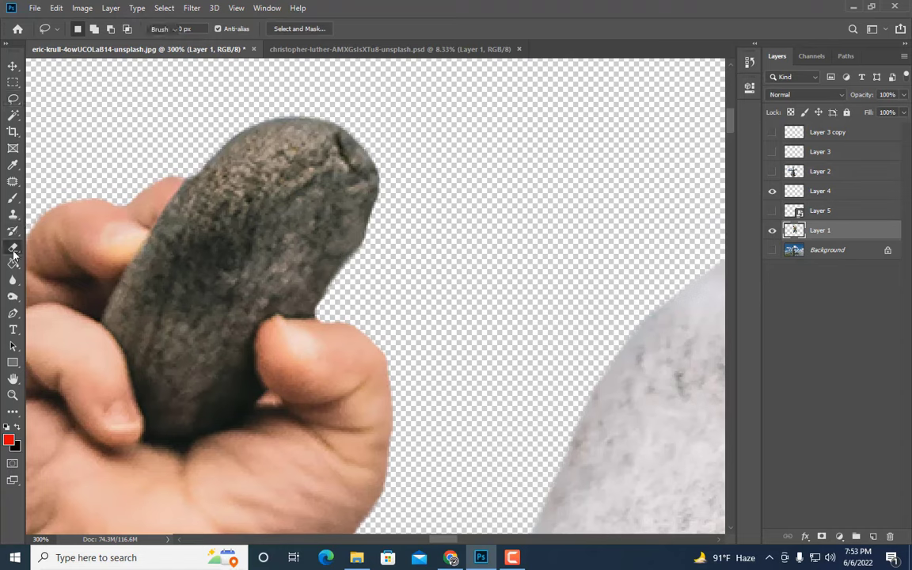
pyautogui.click(13, 247)
pyautogui.moveTo(216, 192); pyautogui.dragTo(253, 245)
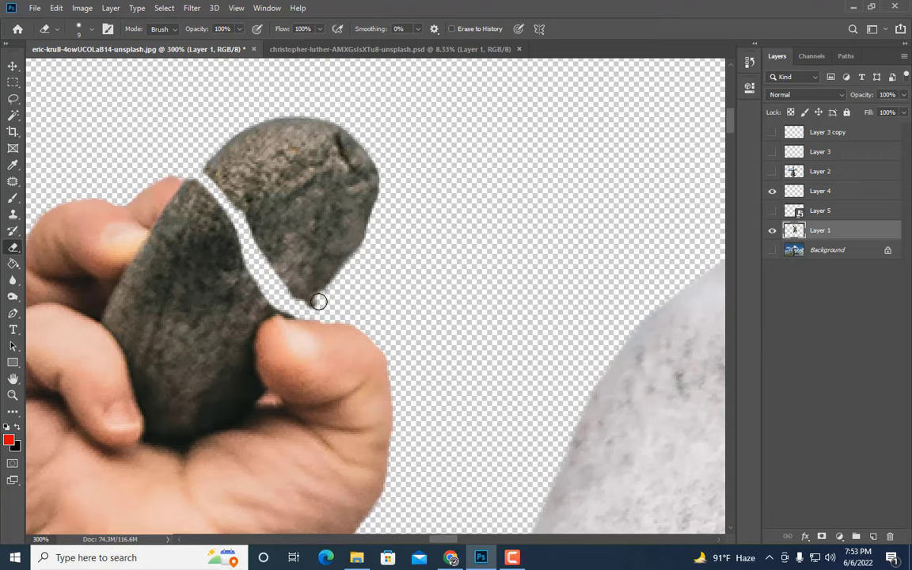
pyautogui.moveTo(319, 301)
pyautogui.mouseDown()
pyautogui.moveTo(296, 293)
pyautogui.moveTo(200, 156)
pyautogui.mouseUp()
pyautogui.press(']')
pyautogui.press(']')
pyautogui.moveTo(190, 149)
pyautogui.mouseDown()
pyautogui.moveTo(249, 191)
pyautogui.moveTo(331, 288)
pyautogui.moveTo(382, 249)
pyautogui.moveTo(366, 259)
pyautogui.moveTo(391, 273)
pyautogui.mouseUp()
pyautogui.hotkey('ctrl', '-')
pyautogui.hotkey('ctrl', '-')
pyautogui.hotkey('ctrl', '-')
pyautogui.hotkey('ctrl', '-')
pyautogui.hotkey('ctrl', '-')
pyautogui.hotkey('ctrl', '+')
pyautogui.hotkey('ctrl', '+')
pyautogui.hotkey('ctrl', '+')
pyautogui.hotkey('ctrl', '-')
pyautogui.hotkey('ctrl', '-')
pyautogui.hotkey('ctrl', '-')
pyautogui.hotkey('ctrl', '+')
pyautogui.hotkey('ctrl', '+')
pyautogui.hotkey('ctrl', '+')
pyautogui.hotkey('ctrl', '+')
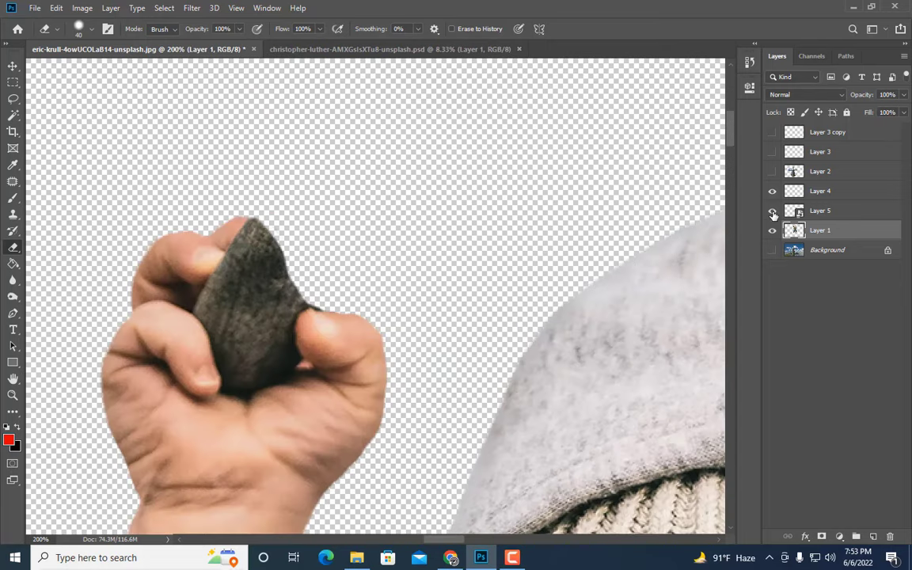
# Step: Show the copied finger on Layer 5 again and shift it slightly down and left onto the shortened stone
pyautogui.click(772, 211)
pyautogui.click(830, 211)
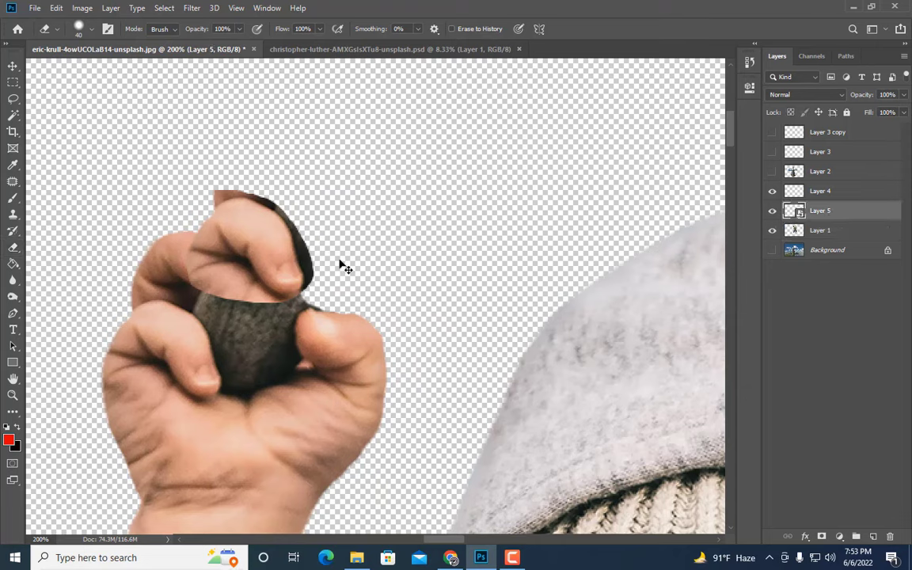
pyautogui.hotkey('ctrl', 't')
pyautogui.moveTo(314, 247)
pyautogui.mouseDown()
pyautogui.moveTo(342, 230)
pyautogui.moveTo(251, 255)
pyautogui.mouseUp()
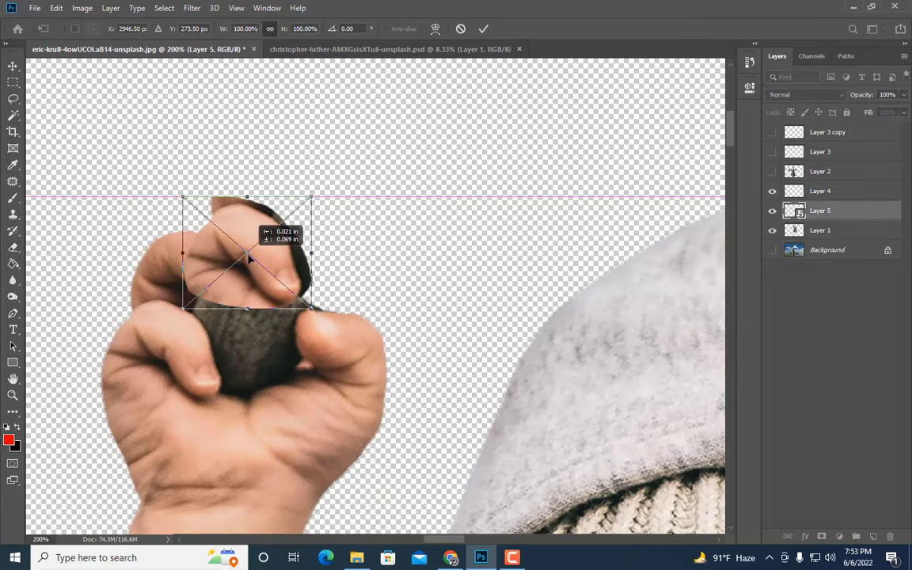
pyautogui.press('Return')
# Step: Rasterize Layer 5 and erase the leftover skin strip and dark stone edge around the copied finger's outer side
pyautogui.press('e')
pyautogui.hotkey('ctrl', '+')
pyautogui.rightClick(823, 210)
pyautogui.click(687, 229)
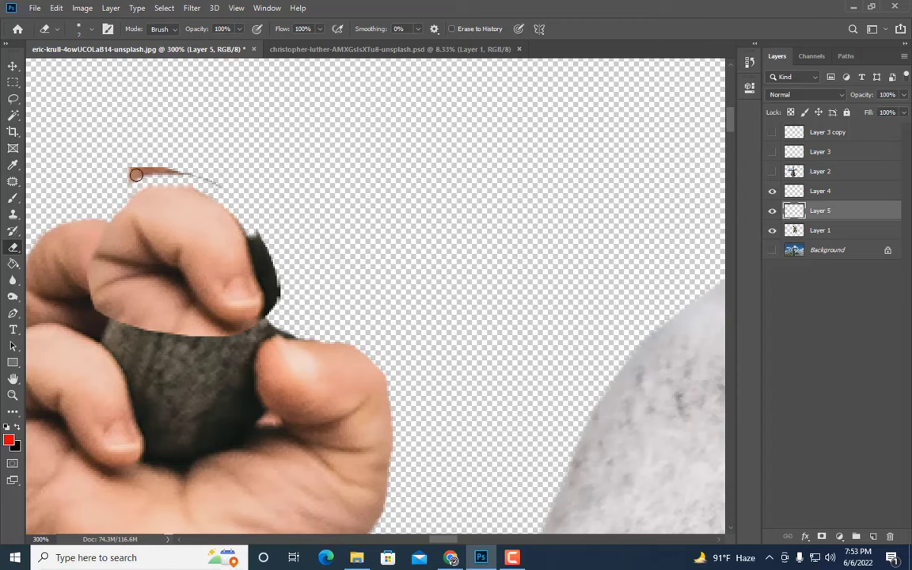
pyautogui.press(']')
pyautogui.press(']')
pyautogui.moveTo(136, 174); pyautogui.dragTo(215, 186)
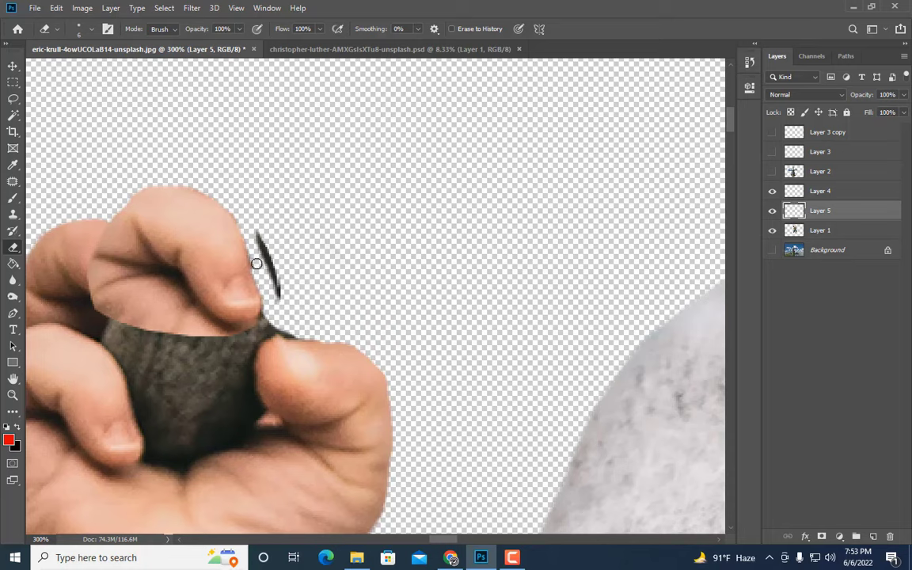
pyautogui.moveTo(264, 246); pyautogui.dragTo(278, 296)
# Step: Erase the part of the copied finger covering the neighbouring fingertip and the stone's edge, comparing with Layer 5 hidden
pyautogui.scroll(-2, 289, 250)
pyautogui.press(']')
pyautogui.moveTo(117, 218)
pyautogui.mouseDown()
pyautogui.moveTo(106, 205)
pyautogui.moveTo(111, 289)
pyautogui.mouseUp()
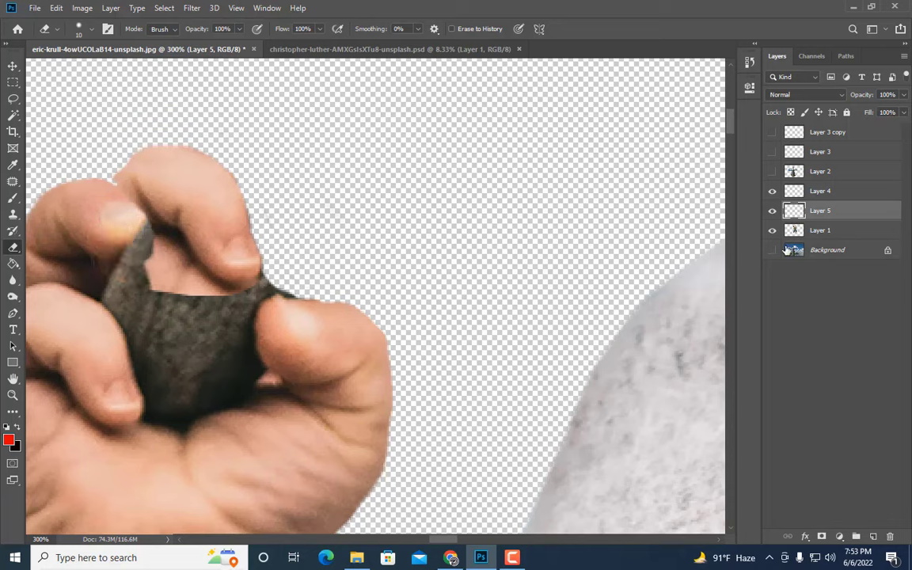
pyautogui.click(772, 211)
pyautogui.click(771, 211)
pyautogui.click(772, 211)
# Step: Nudge the copied finger on Layer 5 slightly right and down towards the thumb
pyautogui.click(824, 192)
pyautogui.hotkey('ctrl', 't')
pyautogui.press('Return')
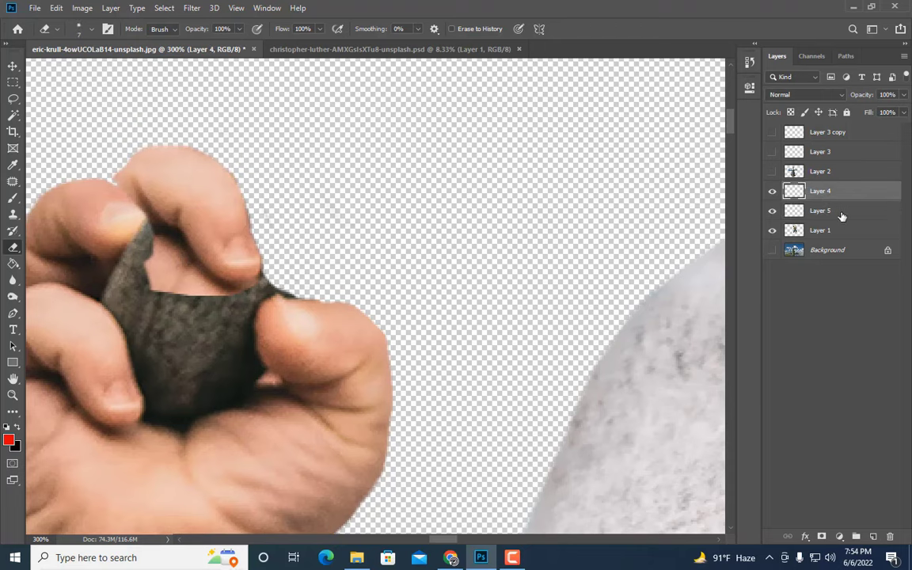
pyautogui.click(839, 212)
pyautogui.hotkey('ctrl', 't')
pyautogui.moveTo(242, 222); pyautogui.dragTo(231, 223)
pyautogui.press('Return')
pyautogui.hotkey('ctrl', '-')
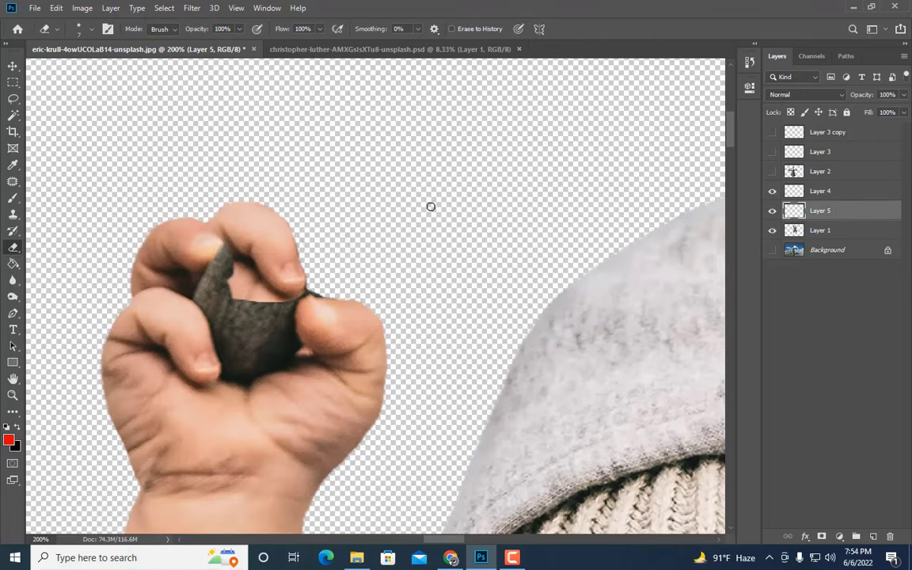
# Step: Merge the child's Layer 1, the finger on Layer 5 and the blank Layer 4 into one layer
pyautogui.rightClick(831, 228)
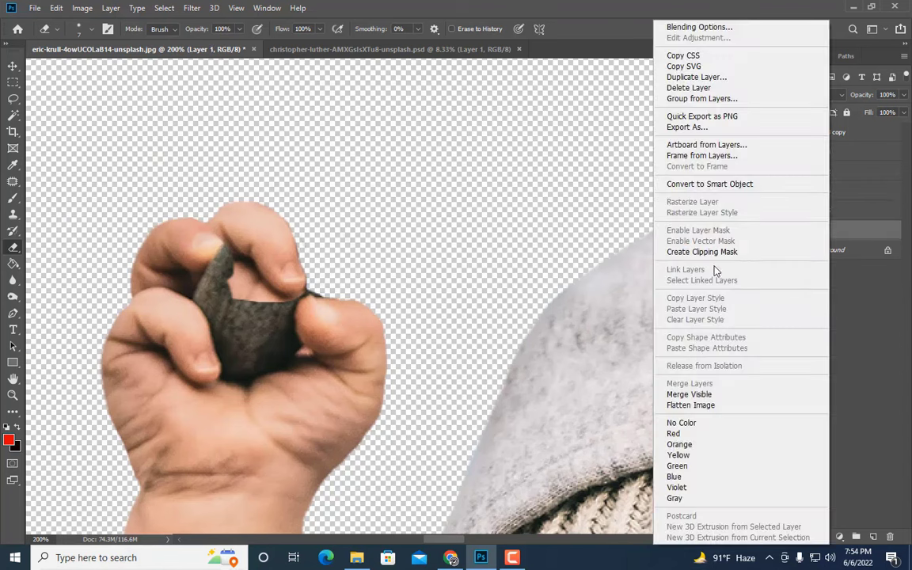
pyautogui.click(709, 184)
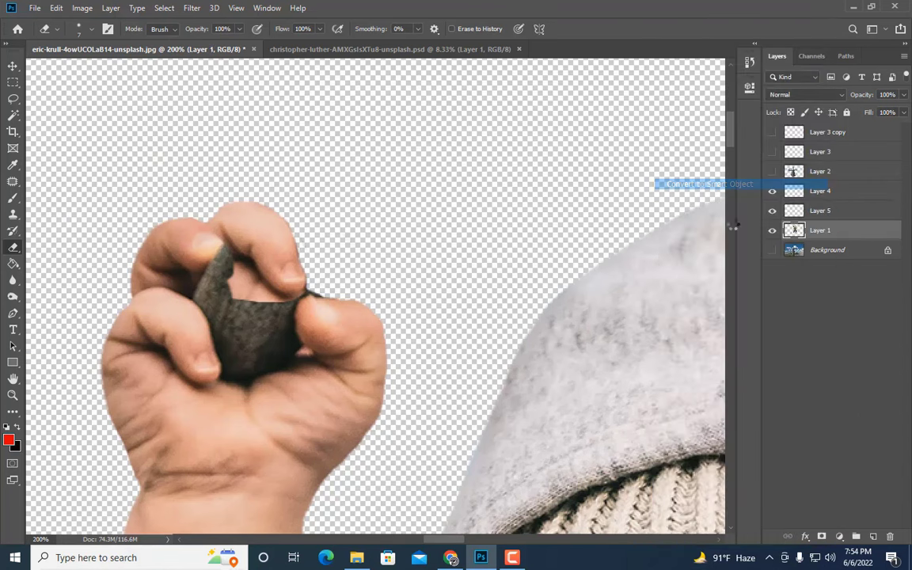
pyautogui.keyDown('ctrl'); pyautogui.click(831, 213); pyautogui.keyUp('ctrl')
pyautogui.rightClick(831, 213)
pyautogui.click(730, 383)
pyautogui.click(827, 191)
pyautogui.hotkey('ctrl', 'e')
pyautogui.hotkey('ctrl', '+')
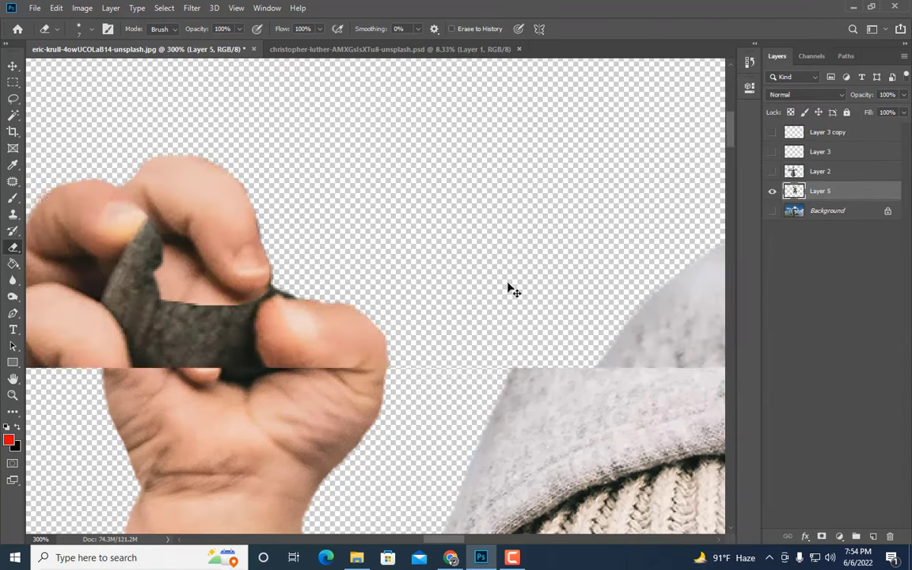
pyautogui.hotkey('ctrl', '-')
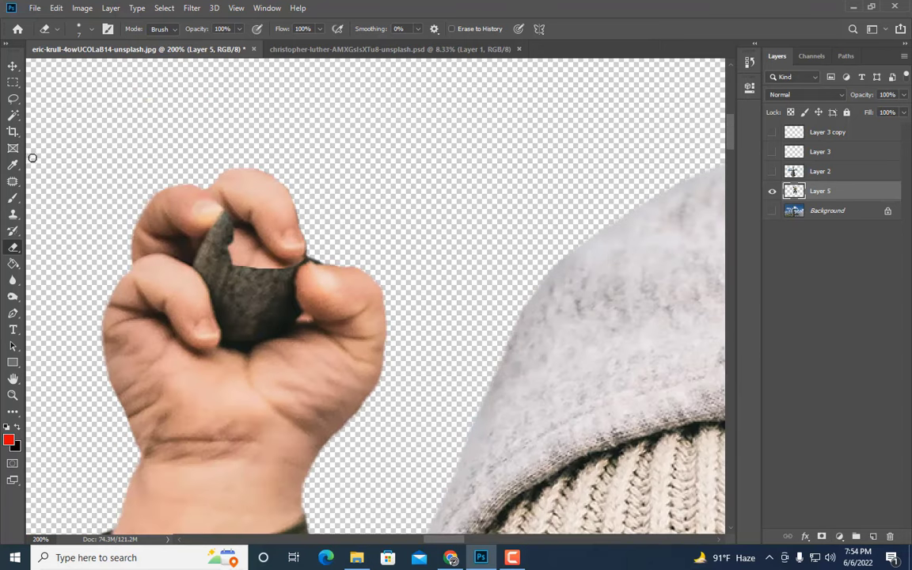
# Step: Lasso a patch of palm below the thumb, copy it to a new layer and convert it to a smart object
pyautogui.press('l')
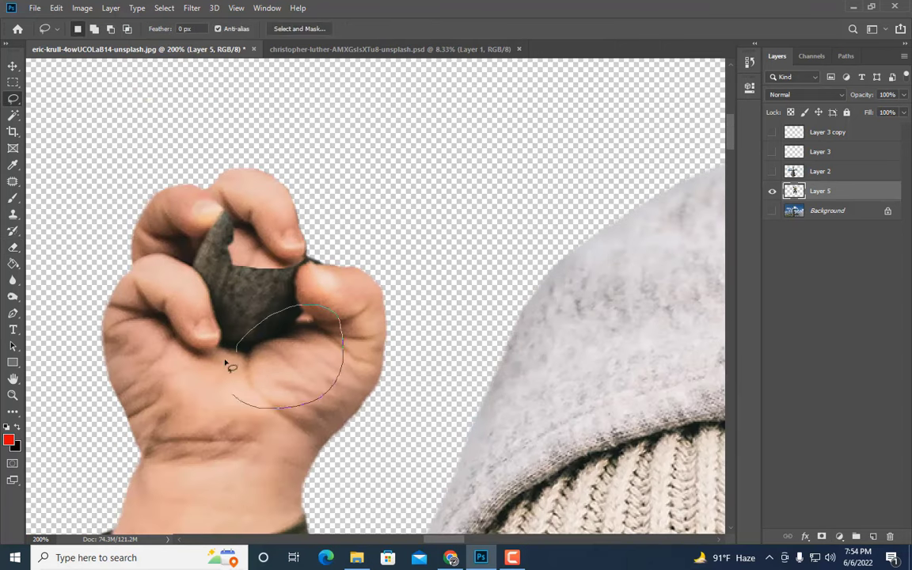
pyautogui.moveTo(225, 360)
pyautogui.mouseDown()
pyautogui.moveTo(252, 320)
pyautogui.moveTo(197, 358)
pyautogui.moveTo(106, 331)
pyautogui.mouseUp()
pyautogui.hotkey('ctrl', 'j')
pyautogui.rightClick(825, 192)
pyautogui.click(742, 184)
# Step: Rotate the palm patch about 112° and stretch it to about 131% by 171% over the remaining stone
pyautogui.hotkey('ctrl', 't')
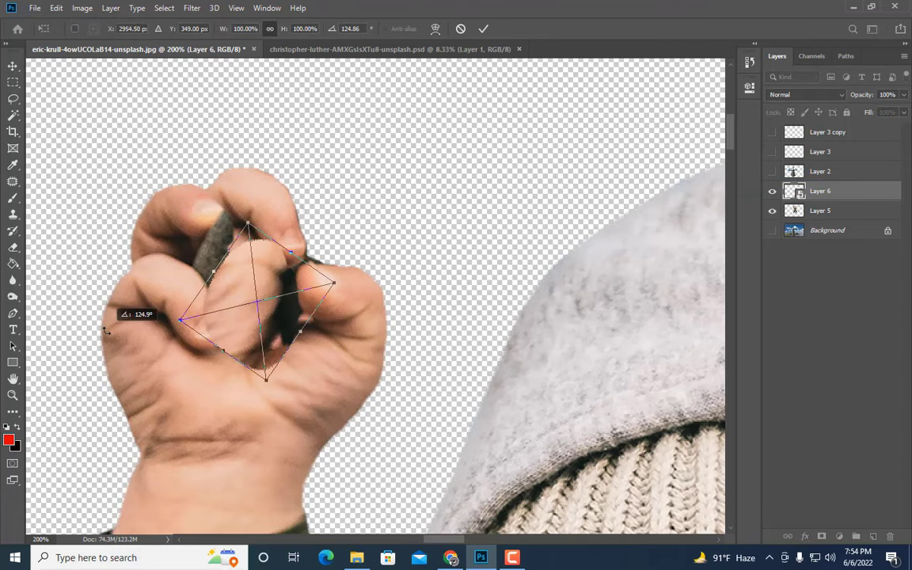
pyautogui.moveTo(266, 341); pyautogui.dragTo(261, 321)
pyautogui.moveTo(331, 264); pyautogui.dragTo(371, 273)
pyautogui.moveTo(304, 279); pyautogui.dragTo(322, 297)
pyautogui.moveTo(392, 320); pyautogui.dragTo(405, 298)
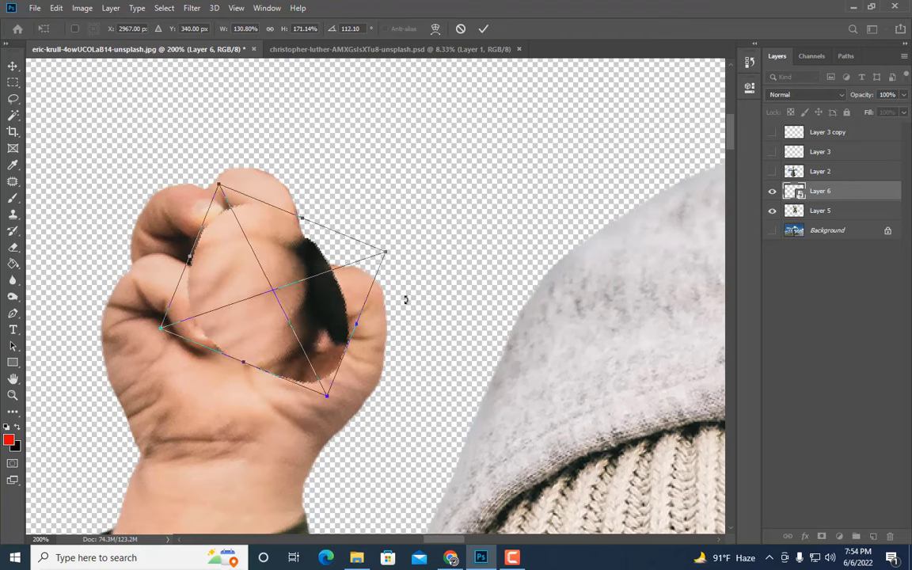
pyautogui.press('Return')
# Step: Rasterize Layer 6 and darken the palm patch with a Curves adjustment
pyautogui.rightClick(835, 190)
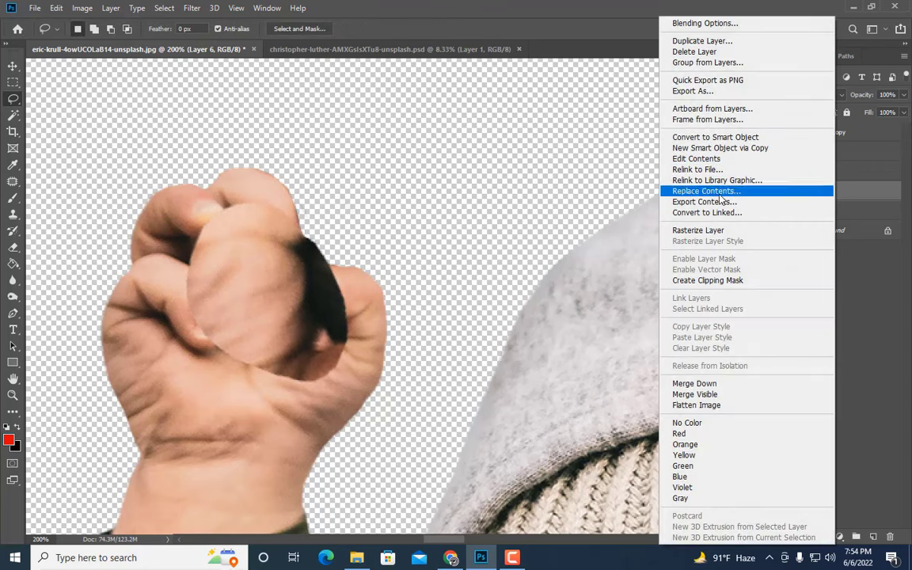
pyautogui.click(641, 235)
pyautogui.click(82, 8)
pyautogui.moveTo(158, 41)
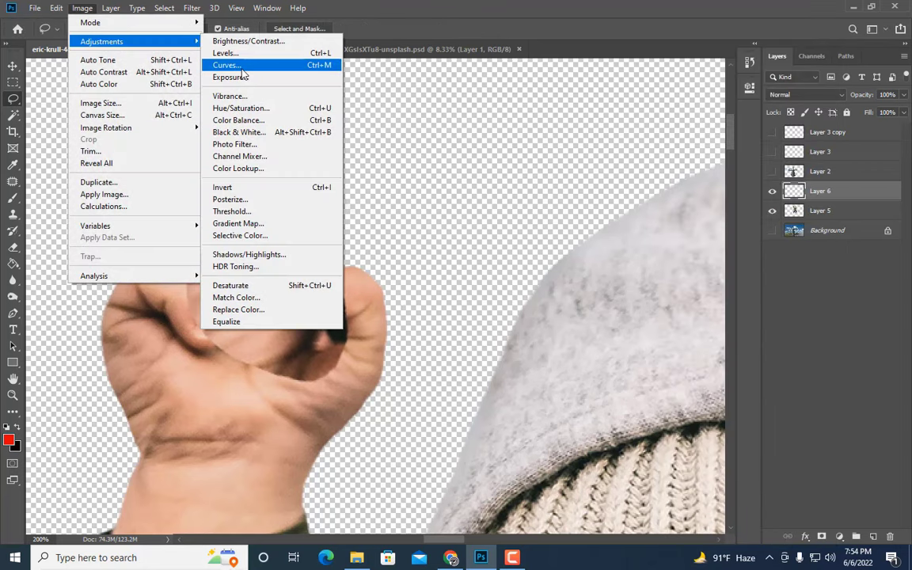
pyautogui.click(227, 65)
pyautogui.moveTo(570, 184); pyautogui.dragTo(563, 202)
pyautogui.click(816, 88)
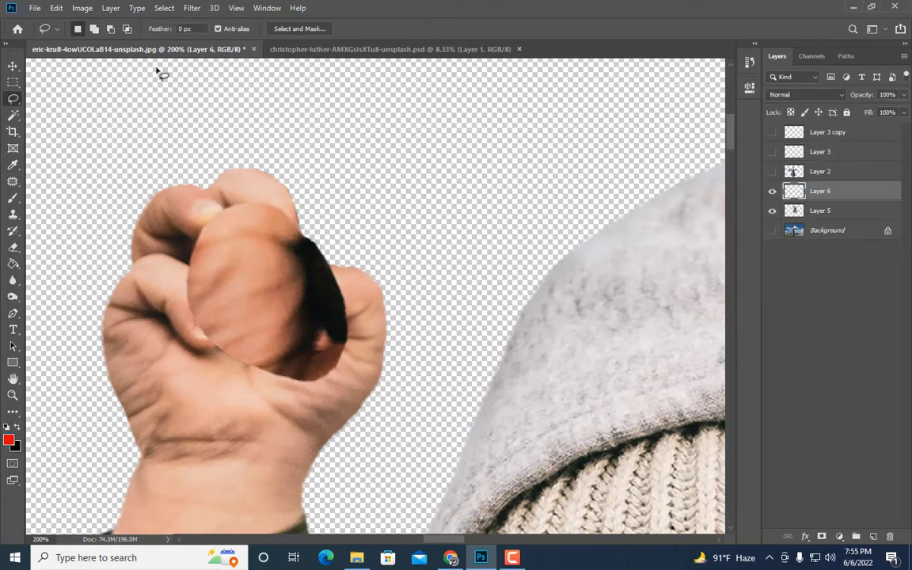
# Step: Darken the palm patch further with Brightness/Contrast, setting the brightness to -55
pyautogui.click(82, 8)
pyautogui.moveTo(119, 39)
pyautogui.click(380, 37)
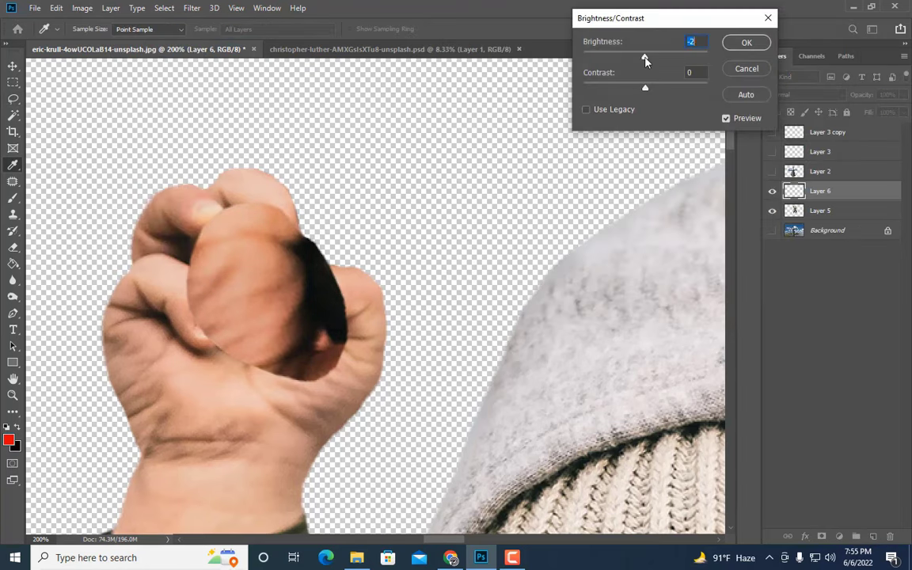
pyautogui.moveTo(645, 61); pyautogui.dragTo(622, 57)
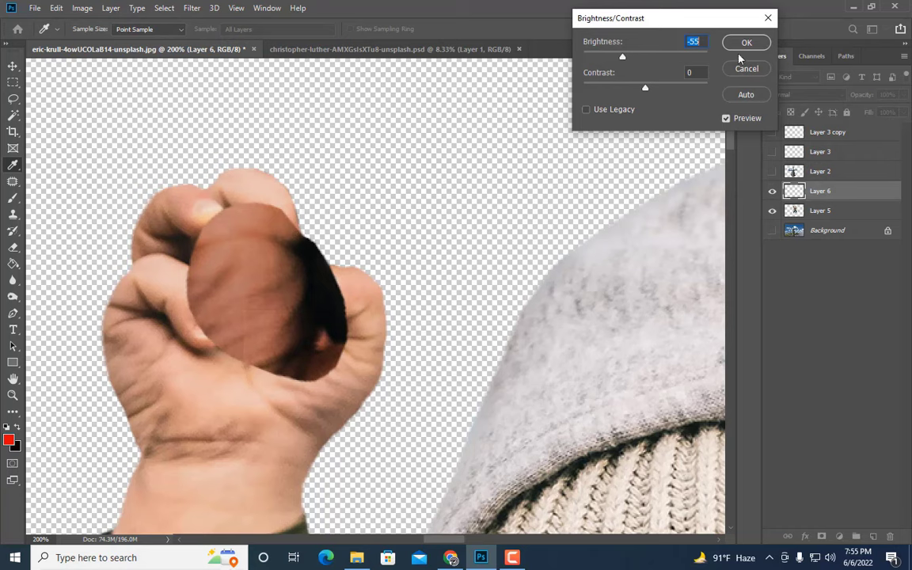
pyautogui.click(742, 46)
# Step: Compare the hand with and without the palm patch, and duplicate Layer 5
pyautogui.click(771, 191)
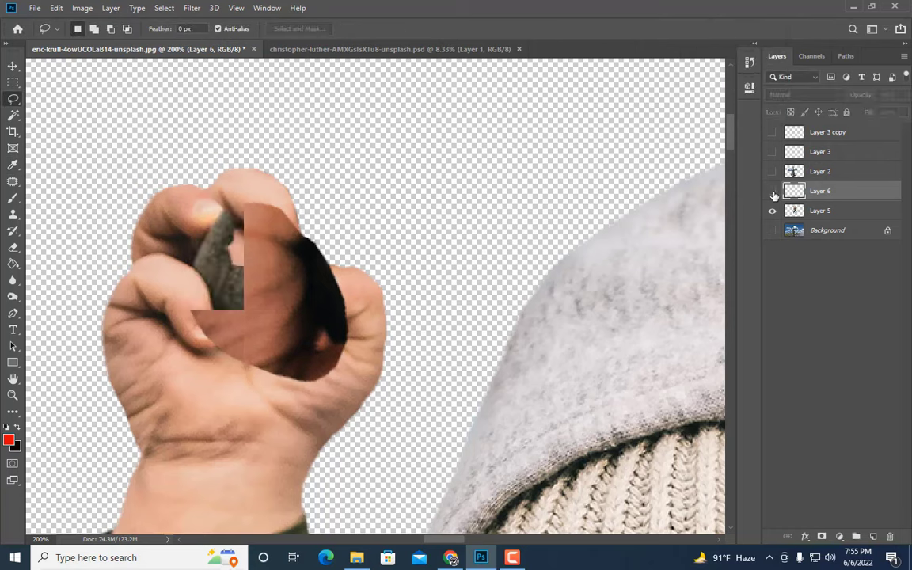
pyautogui.click(772, 191)
pyautogui.click(887, 210)
pyautogui.hotkey('ctrl', 'j')
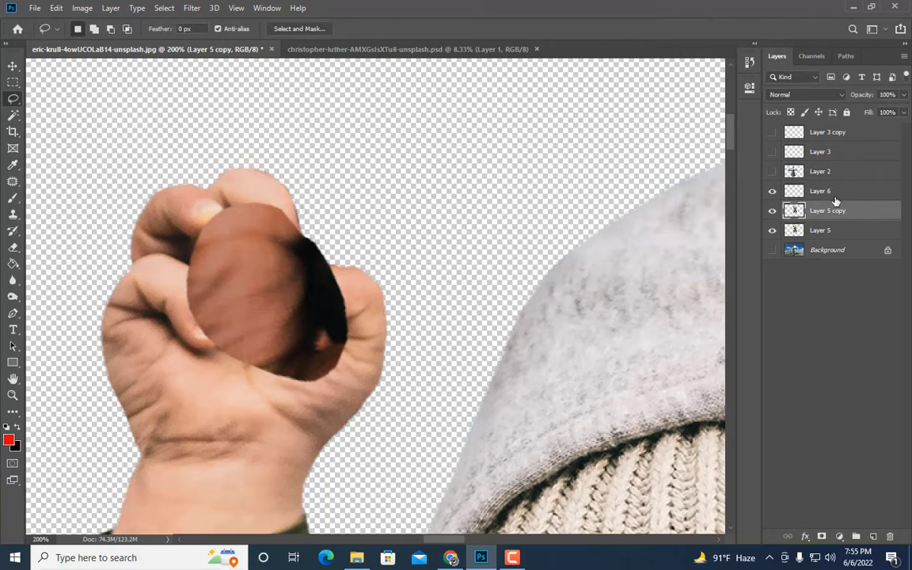
# Step: Add an inverted black mask to Layer 6 and paint it white over the stone to reveal the palm patch only there
pyautogui.click(838, 192)
pyautogui.click(822, 536)
pyautogui.hotkey('ctrl', 'i')
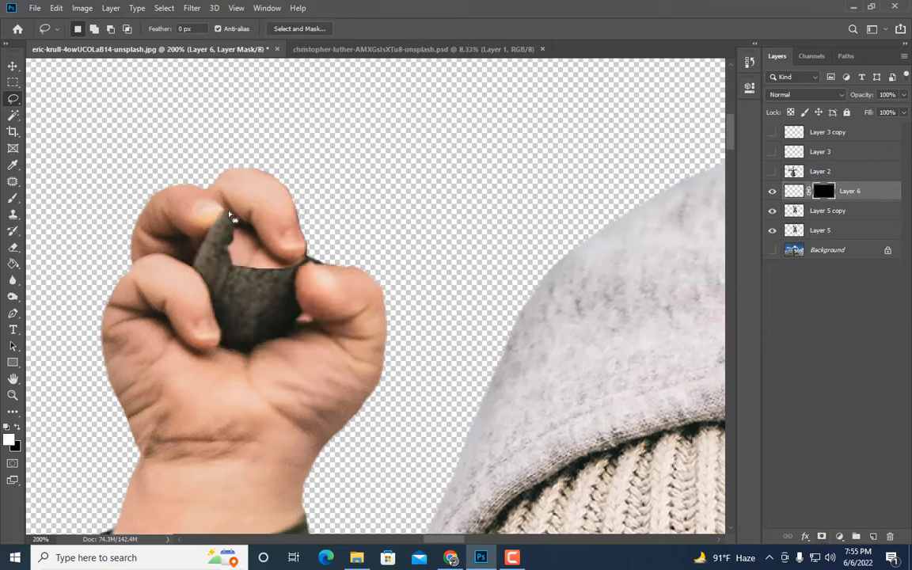
pyautogui.click(12, 247)
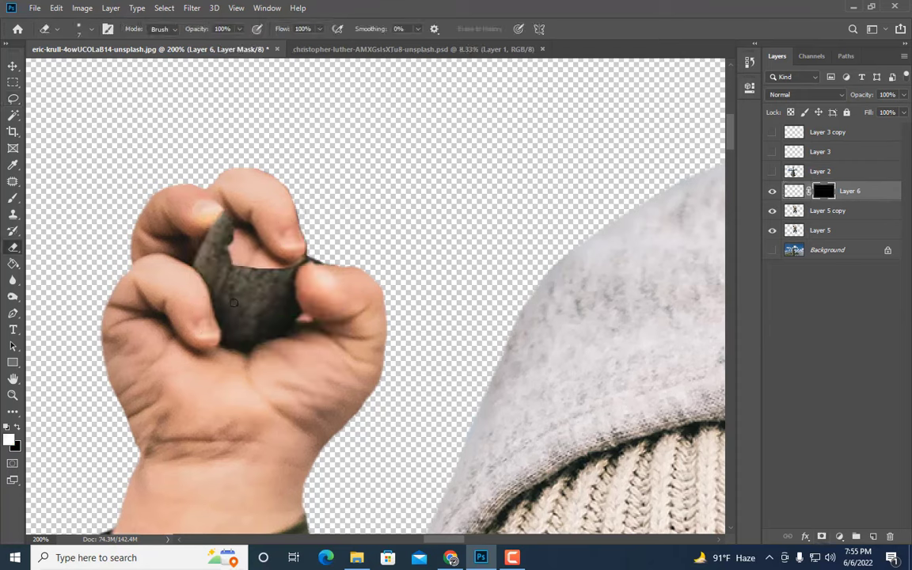
pyautogui.click(13, 197)
pyautogui.moveTo(263, 291)
pyautogui.mouseDown()
pyautogui.moveTo(252, 295)
pyautogui.moveTo(213, 254)
pyautogui.mouseUp()
pyautogui.press('[')
pyautogui.press('[')
pyautogui.moveTo(278, 297)
pyautogui.mouseDown()
pyautogui.moveTo(231, 298)
pyautogui.moveTo(235, 326)
pyautogui.moveTo(286, 324)
pyautogui.moveTo(285, 299)
pyautogui.mouseUp()
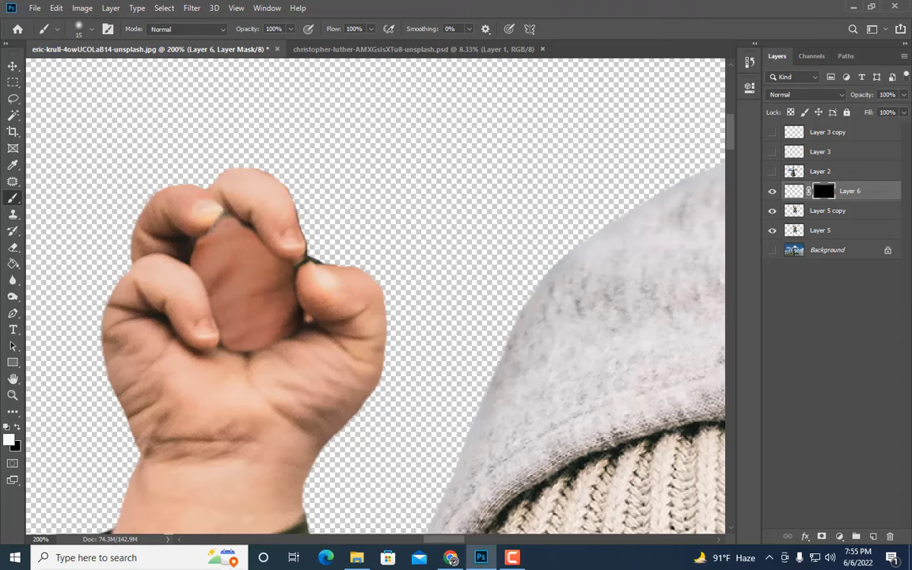
# Step: Recolour the palm patch on Layer 6 with Hue/Saturation: hue +4, saturation -8, lightness -37
pyautogui.click(793, 192)
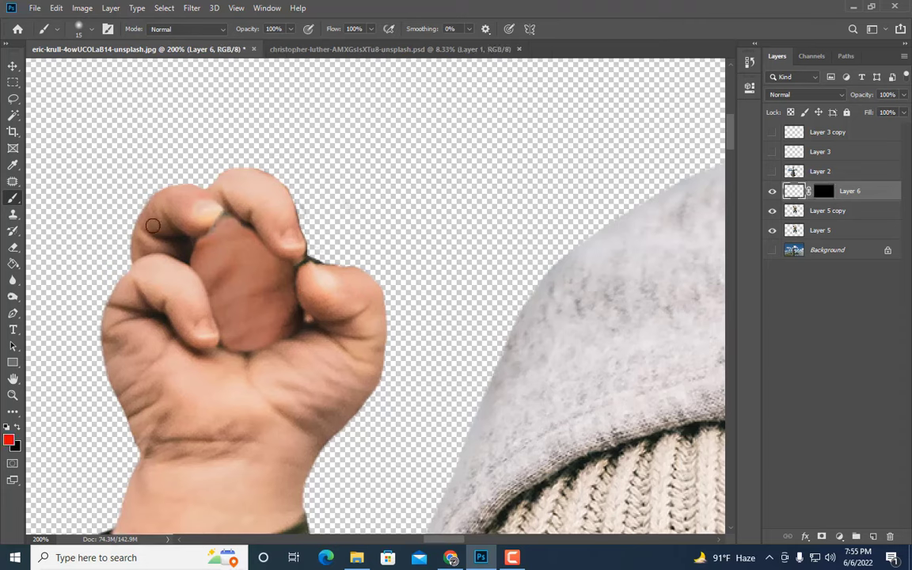
pyautogui.click(83, 8)
pyautogui.moveTo(116, 40)
pyautogui.click(324, 110)
pyautogui.moveTo(657, 162); pyautogui.dragTo(634, 164)
pyautogui.moveTo(661, 101); pyautogui.dragTo(653, 101)
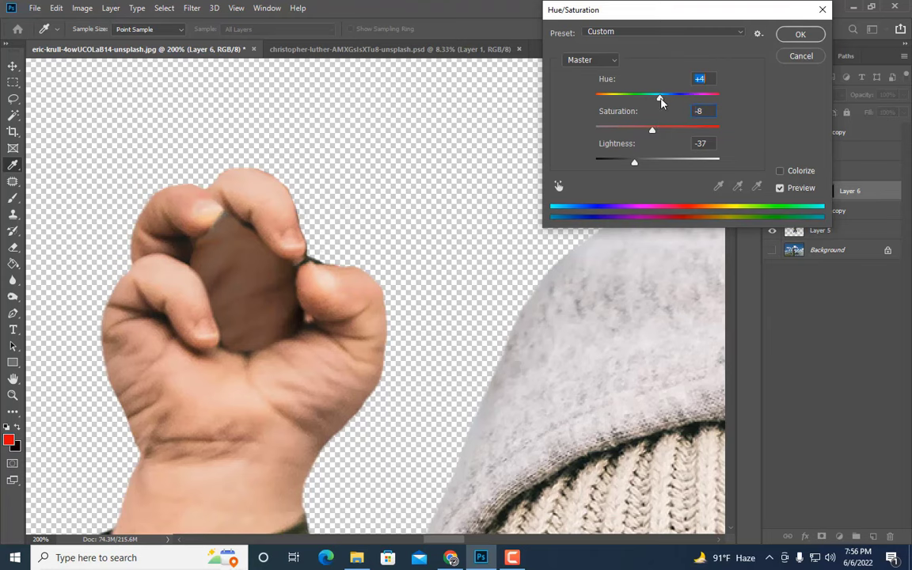
pyautogui.click(800, 34)
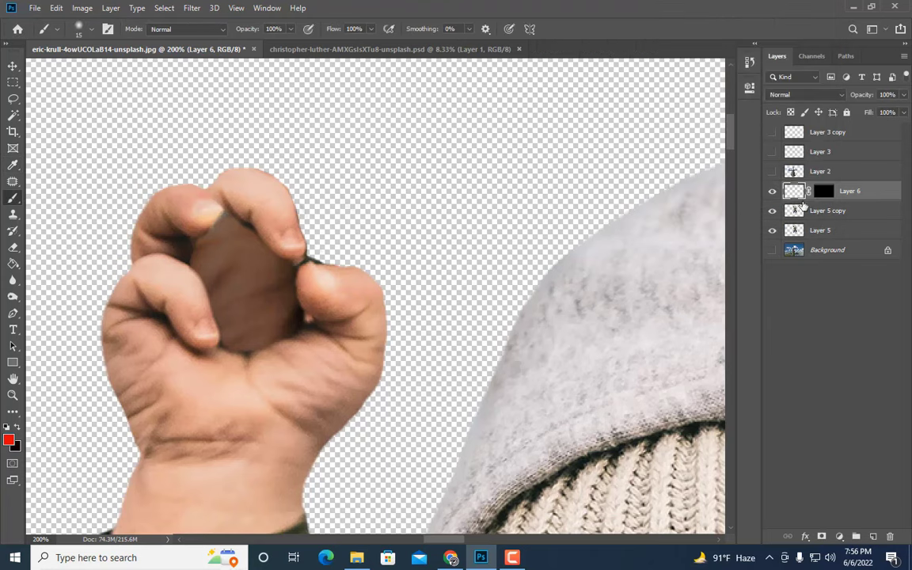
# Step: Compare the hand with and without the recoloured palm patch, and delete Layer 6 with its mask
pyautogui.click(773, 191)
pyautogui.click(773, 190)
pyautogui.click(775, 193)
pyautogui.hotkey('ctrl', '-')
pyautogui.hotkey('ctrl', '-')
pyautogui.hotkey('ctrl', '+')
pyautogui.hotkey('ctrl', '+')
pyautogui.hotkey('ctrl', '+')
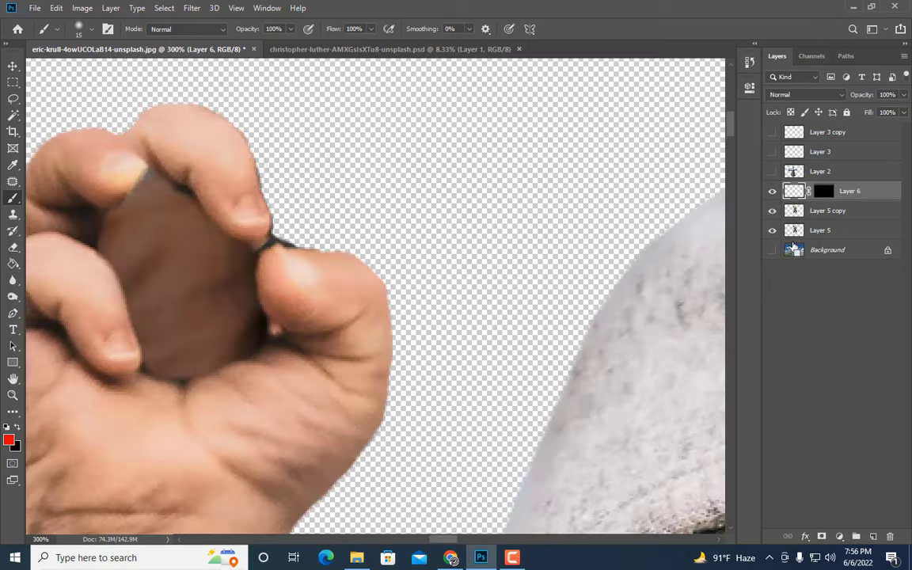
pyautogui.hotkey('ctrl', '-')
pyautogui.click(13, 82)
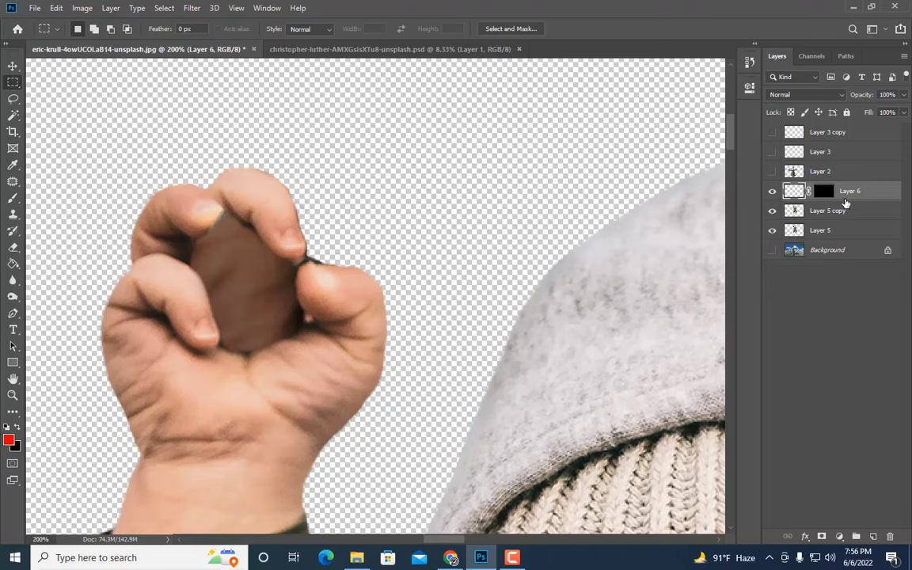
pyautogui.press('Delete')
# Step: Extend the upper-left finger's fingertip over the adjoining stone edge on Layer 5 copy with the Clone Stamp tool
pyautogui.click(13, 98)
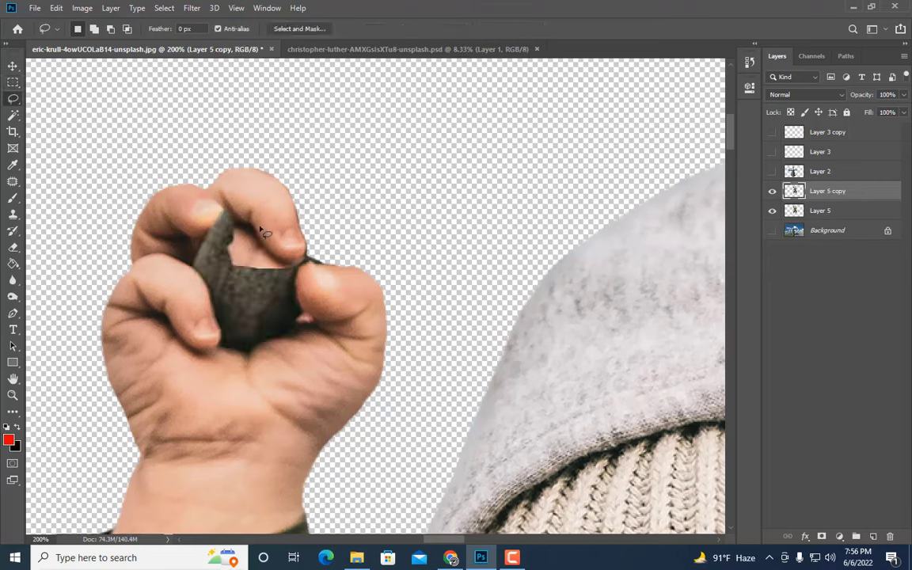
pyautogui.click(12, 394)
pyautogui.click(187, 222)
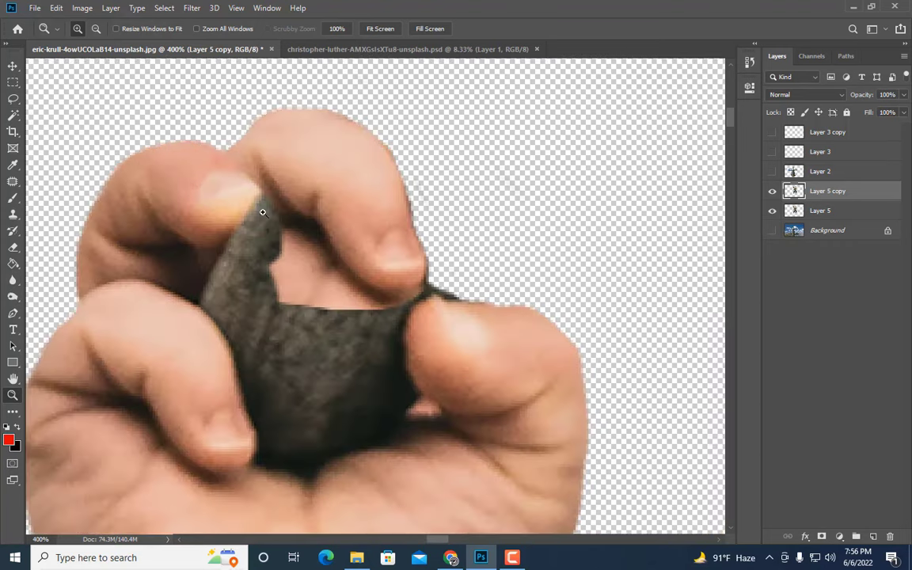
pyautogui.click(13, 215)
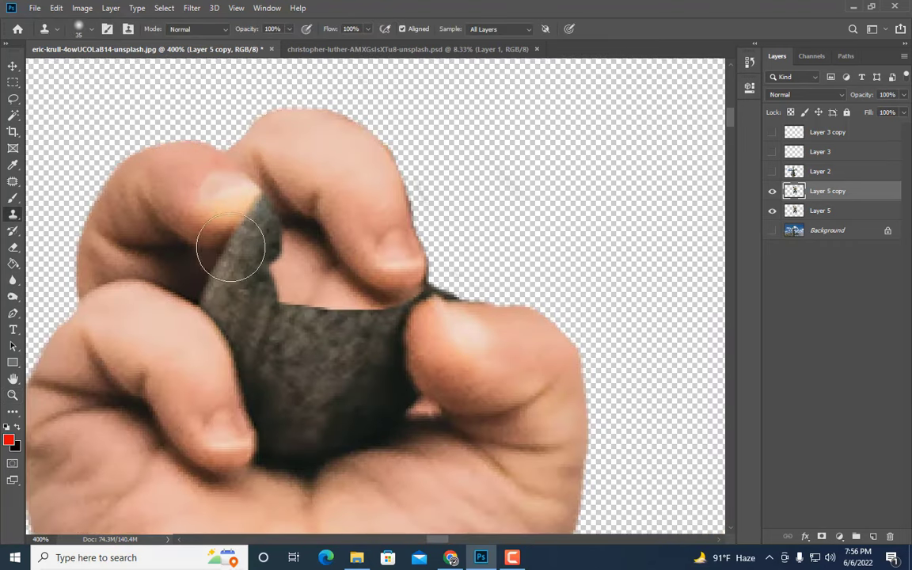
pyautogui.moveTo(218, 232); pyautogui.dragTo(257, 207)
pyautogui.keyDown('alt'); pyautogui.click(241, 221); pyautogui.keyUp('alt')
pyautogui.moveTo(228, 242)
pyautogui.mouseDown()
pyautogui.moveTo(212, 245)
pyautogui.moveTo(228, 242)
pyautogui.mouseUp()
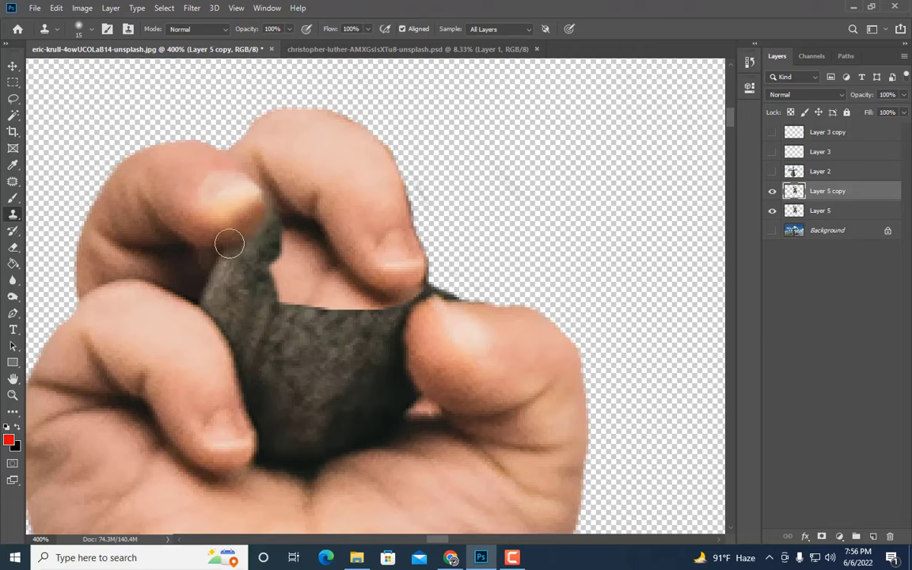
pyautogui.press('[')
pyautogui.press('[')
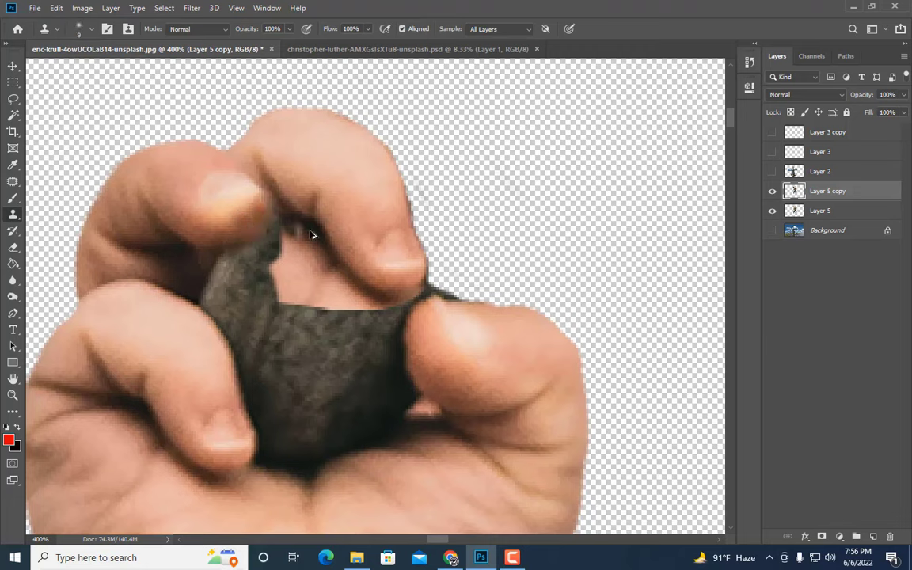
# Step: Clone the dark shadow beneath the upper-left fingertip across the adjoining strip of stone
pyautogui.press(']')
pyautogui.press(']')
pyautogui.press(']')
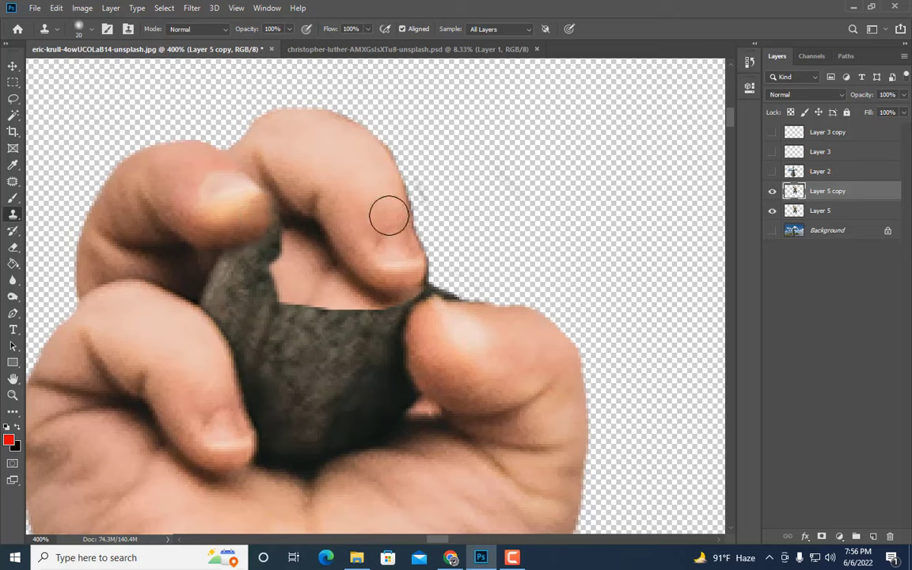
pyautogui.press('[')
pyautogui.press('[')
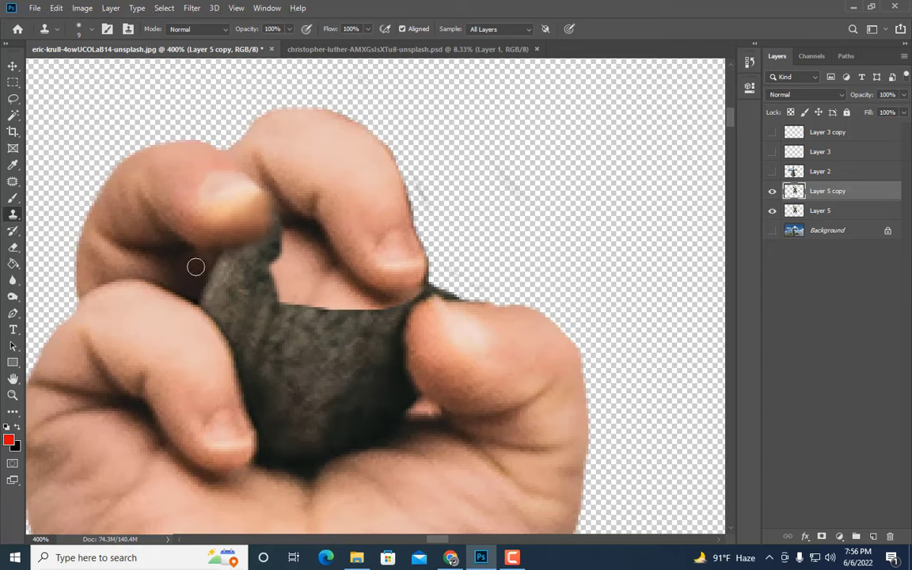
pyautogui.moveTo(224, 260); pyautogui.dragTo(232, 255)
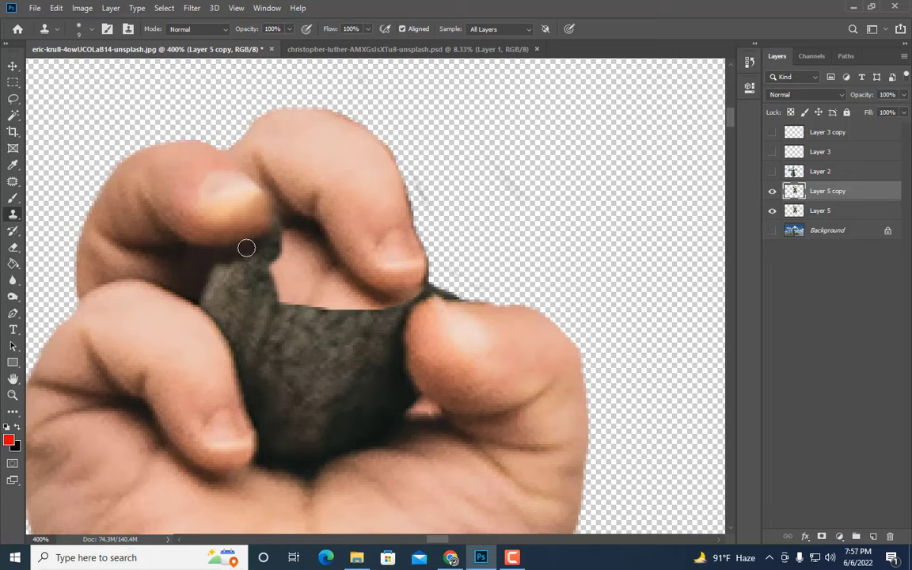
pyautogui.moveTo(261, 235)
pyautogui.mouseDown()
pyautogui.moveTo(199, 269)
pyautogui.moveTo(263, 231)
pyautogui.moveTo(268, 216)
pyautogui.moveTo(210, 262)
pyautogui.moveTo(262, 231)
pyautogui.moveTo(270, 204)
pyautogui.moveTo(282, 239)
pyautogui.moveTo(268, 189)
pyautogui.mouseUp()
pyautogui.keyDown('alt'); pyautogui.click(229, 256); pyautogui.keyUp('alt')
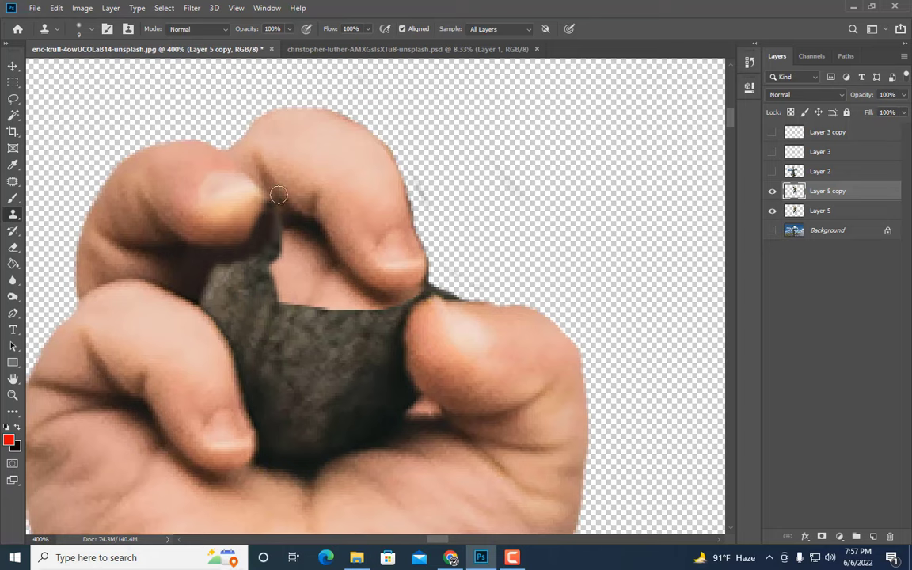
# Step: Refine the rounded edge of the upper-left fingertip with small Clone Stamp strokes
pyautogui.keyDown('alt'); pyautogui.click(366, 252); pyautogui.keyUp('alt')
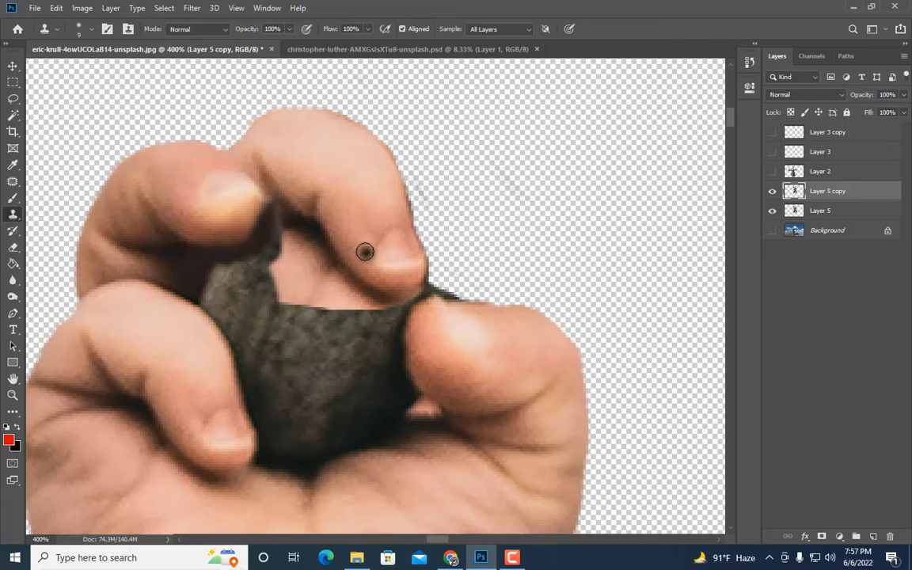
pyautogui.press('[')
pyautogui.press('[')
pyautogui.press('[')
pyautogui.press('[')
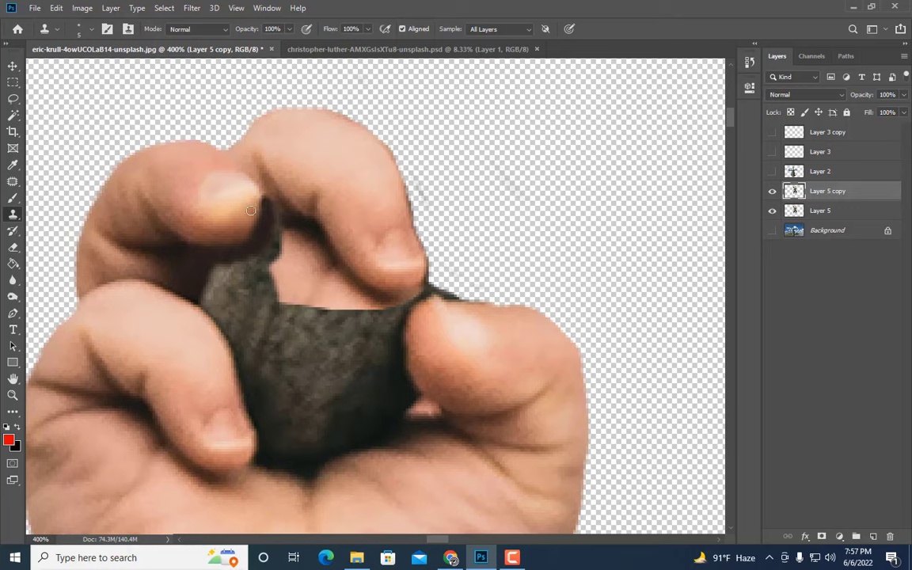
pyautogui.moveTo(260, 202); pyautogui.dragTo(258, 215)
pyautogui.moveTo(217, 241); pyautogui.dragTo(240, 234)
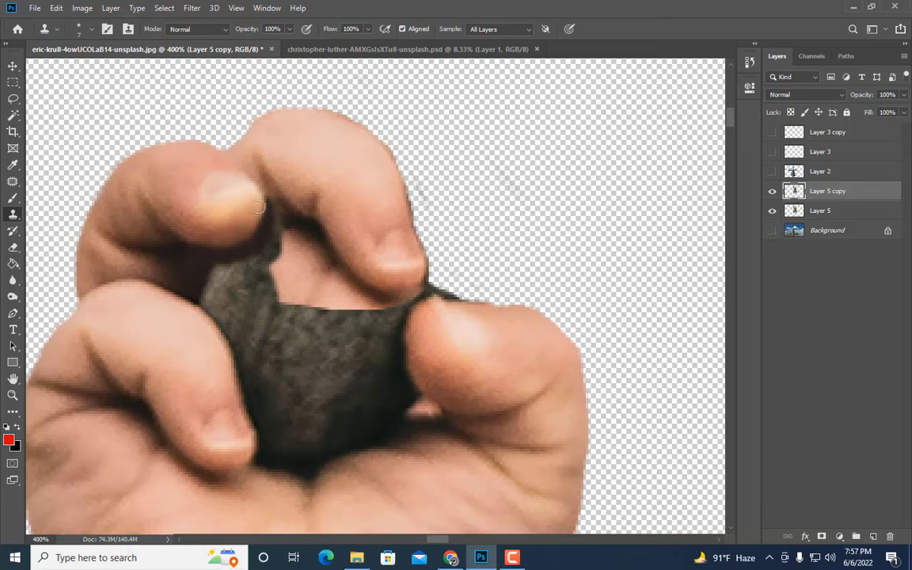
pyautogui.moveTo(263, 183); pyautogui.dragTo(273, 206)
# Step: Clone the dark finger shadow down the stone's left edge beside the lower-left finger
pyautogui.scroll(-1, 362, 237)
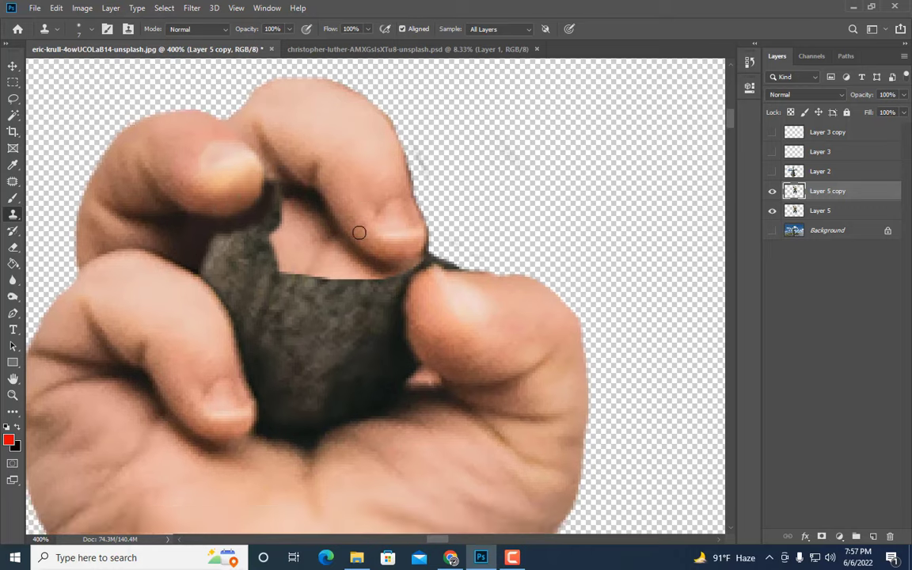
pyautogui.press(']')
pyautogui.keyDown('alt'); pyautogui.click(192, 241); pyautogui.keyUp('alt')
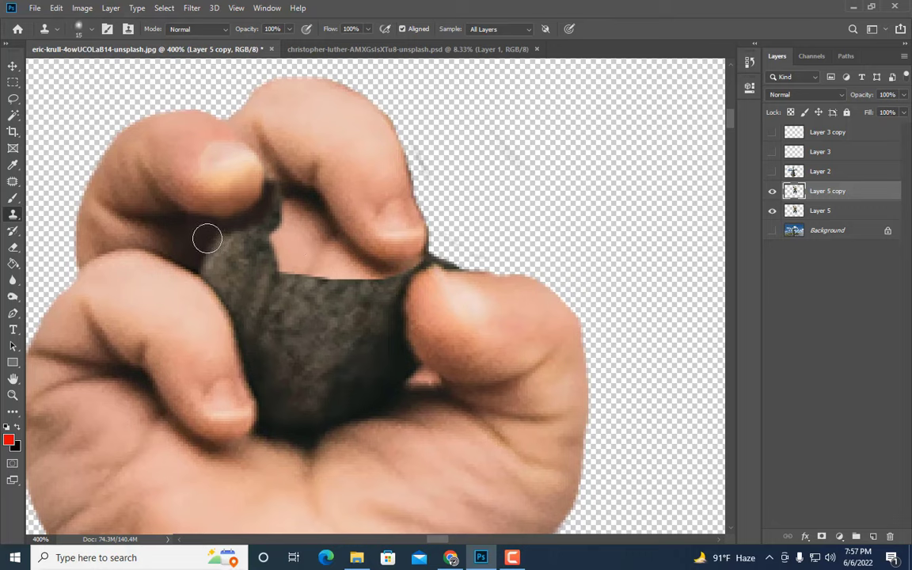
pyautogui.moveTo(207, 239)
pyautogui.mouseDown()
pyautogui.moveTo(226, 238)
pyautogui.moveTo(203, 244)
pyautogui.moveTo(216, 272)
pyautogui.moveTo(195, 259)
pyautogui.moveTo(224, 291)
pyautogui.mouseUp()
pyautogui.press('[')
pyautogui.press('[')
pyautogui.press('[')
pyautogui.keyDown('alt'); pyautogui.click(200, 260); pyautogui.keyUp('alt')
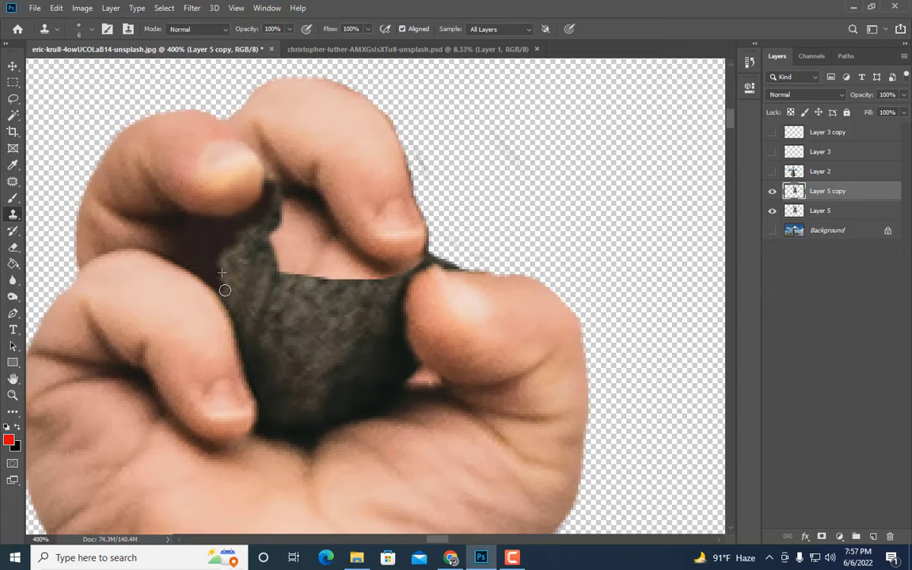
pyautogui.click(225, 246)
pyautogui.press(']')
pyautogui.moveTo(226, 244)
pyautogui.mouseDown()
pyautogui.moveTo(244, 256)
pyautogui.moveTo(217, 250)
pyautogui.moveTo(223, 288)
pyautogui.mouseUp()
# Step: Blend the cloned shadow along the lower-left finger and into the gap between the two upper fingers
pyautogui.keyDown('alt'); pyautogui.click(216, 250); pyautogui.keyUp('alt')
pyautogui.press('[')
pyautogui.press('[')
pyautogui.press('[')
pyautogui.press('[')
pyautogui.press('[')
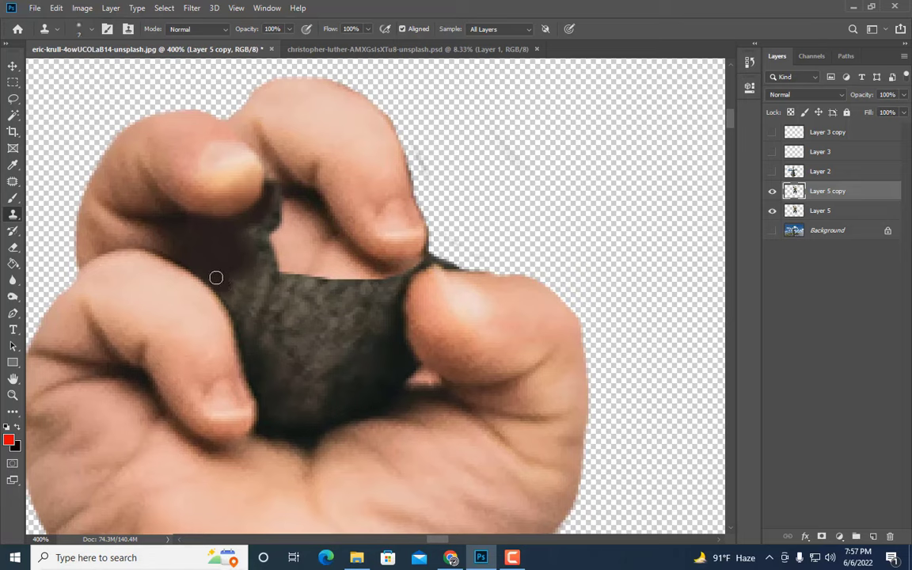
pyautogui.press(']')
pyautogui.moveTo(183, 230)
pyautogui.mouseDown()
pyautogui.moveTo(177, 222)
pyautogui.moveTo(194, 223)
pyautogui.mouseUp()
pyautogui.click(272, 179)
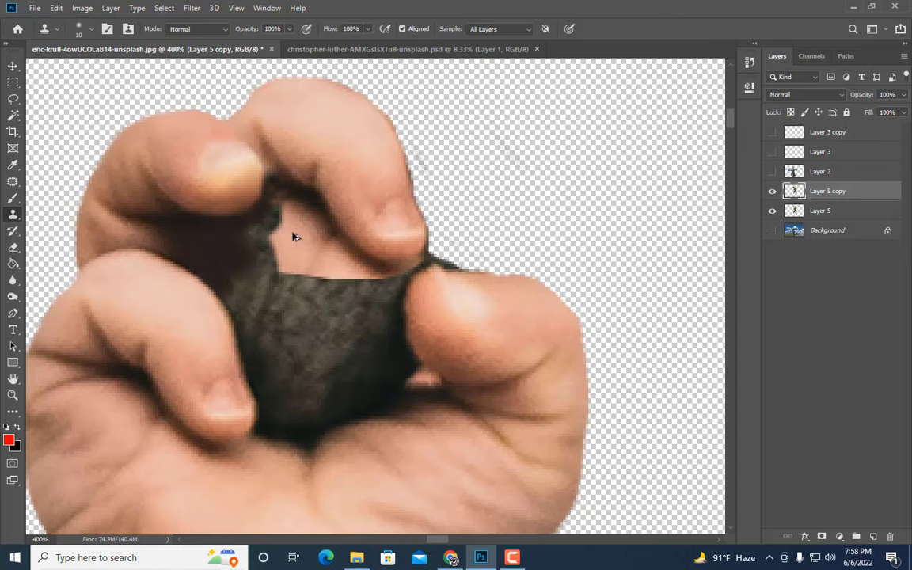
pyautogui.press('[')
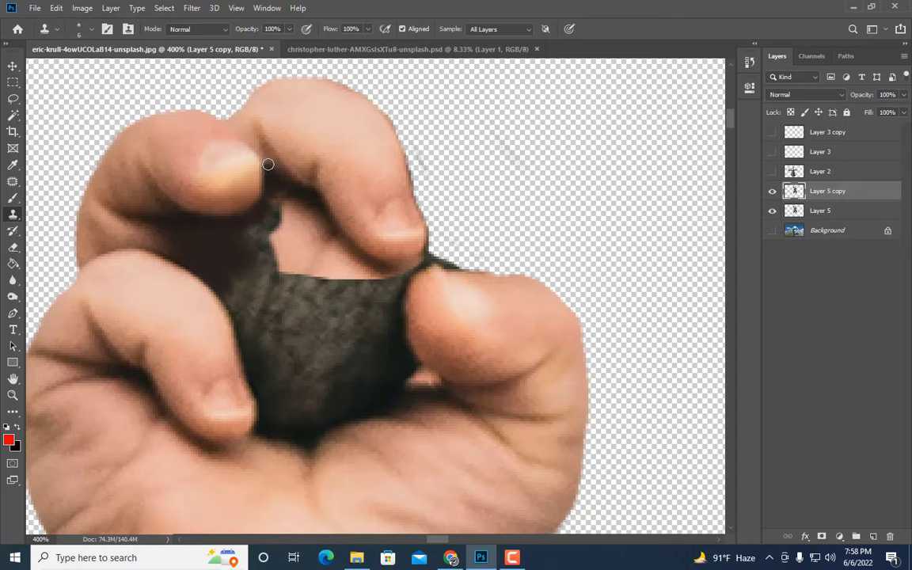
# Step: Patch the stone's upper-left part with palm skin using the Patch tool in Source mode, and clear the selection
pyautogui.hotkey('ctrl', '-')
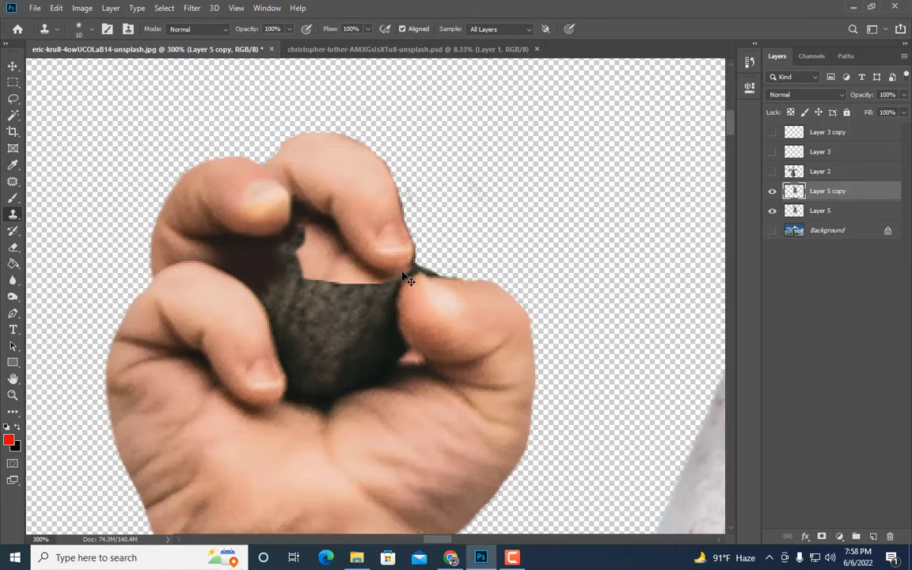
pyautogui.hotkey('ctrl', '+')
pyautogui.scroll(-2, 317, 249)
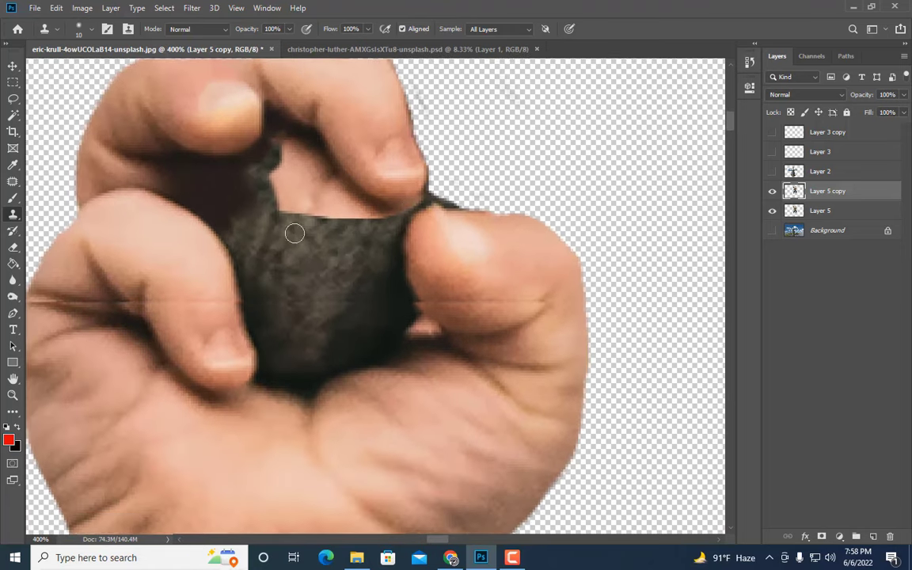
pyautogui.rightClick(12, 180)
pyautogui.click(55, 203)
pyautogui.moveTo(210, 179); pyautogui.dragTo(245, 162)
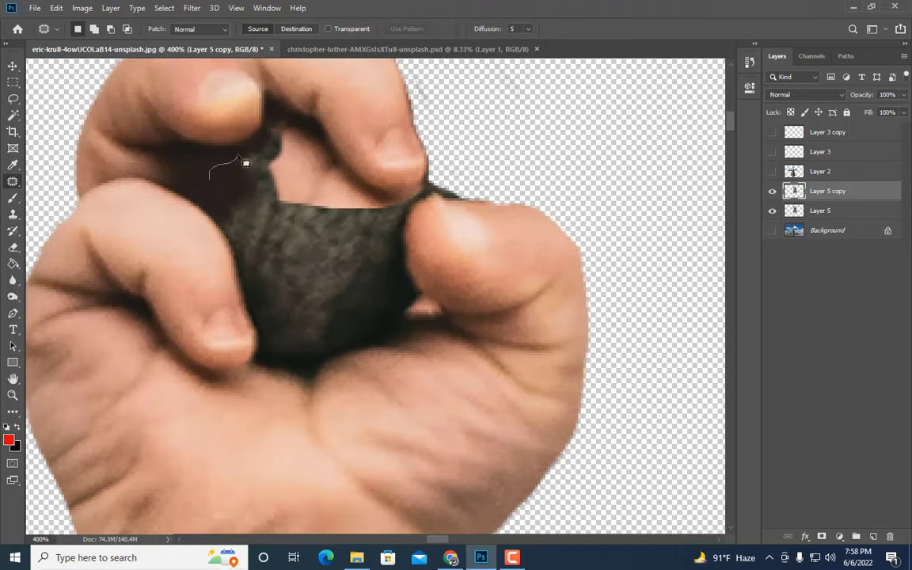
pyautogui.moveTo(255, 235); pyautogui.dragTo(252, 231)
pyautogui.moveTo(244, 189); pyautogui.dragTo(392, 400)
pyautogui.hotkey('ctrl', 'd')
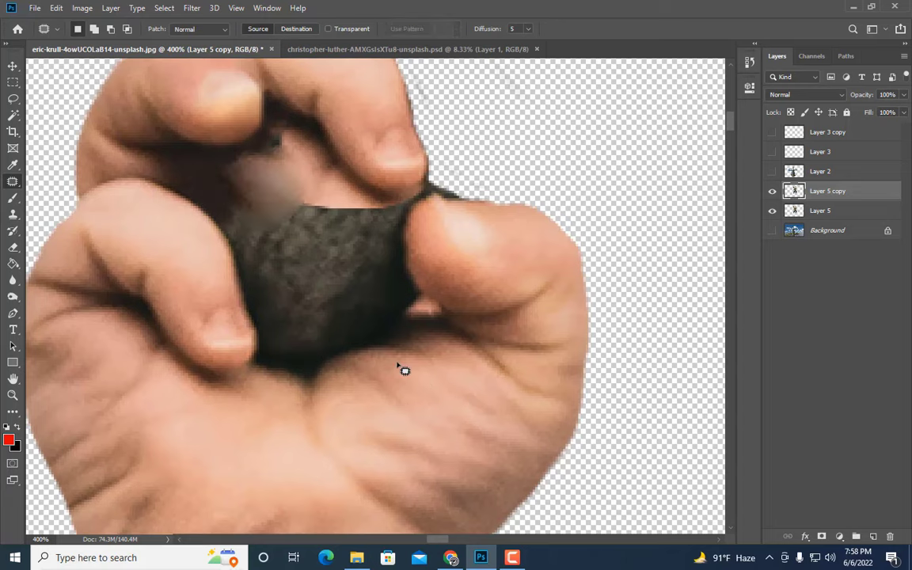
# Step: Examine how the patched hand looks in the wider image and up close
pyautogui.scroll(1, 396, 336)
pyautogui.hotkey('ctrl', '-')
pyautogui.hotkey('ctrl', '-')
pyautogui.hotkey('ctrl', '-')
pyautogui.hotkey('ctrl', '-')
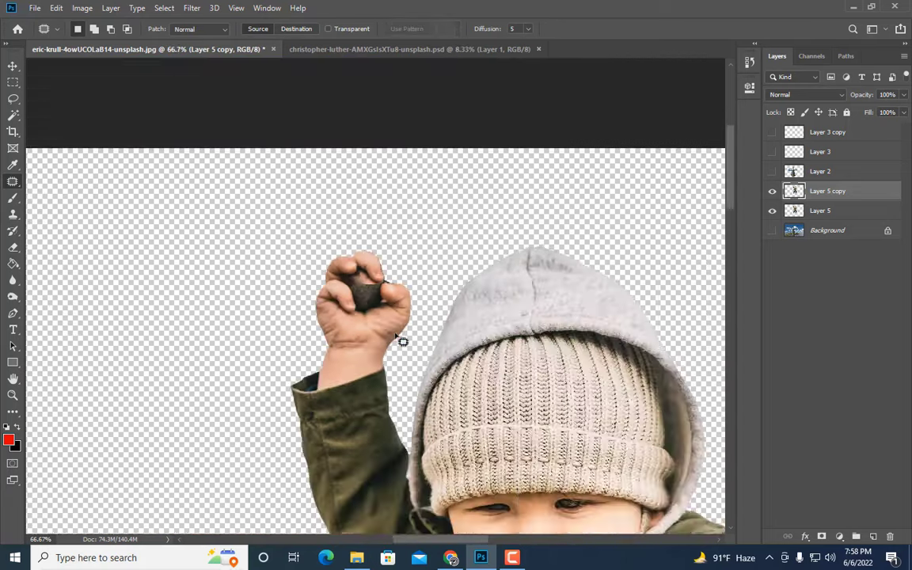
pyautogui.hotkey('ctrl', '+')
pyautogui.hotkey('ctrl', '+')
pyautogui.hotkey('ctrl', '+')
pyautogui.scroll(2, 311, 252)
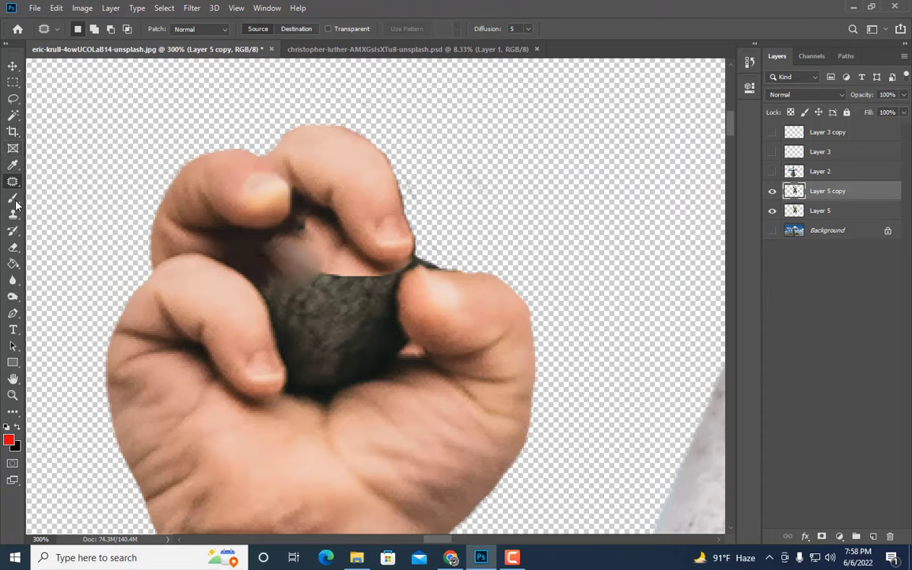
# Step: Copy the top finger from Layer 5 copy to a new layer with a freehand selection, and convert it to a smart object
pyautogui.click(13, 98)
pyautogui.moveTo(299, 205)
pyautogui.mouseDown()
pyautogui.moveTo(423, 143)
pyautogui.moveTo(439, 224)
pyautogui.moveTo(426, 262)
pyautogui.mouseUp()
pyautogui.hotkey('ctrl', 'j')
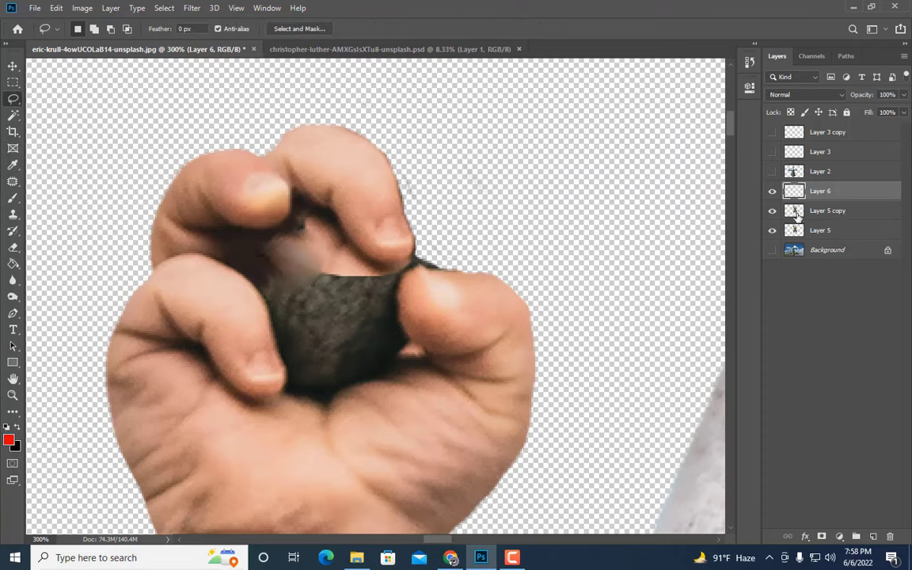
pyautogui.rightClick(798, 194)
pyautogui.click(726, 184)
# Step: Move the copied finger toward the thumb and rotate it about 26.5°
pyautogui.hotkey('ctrl', 't')
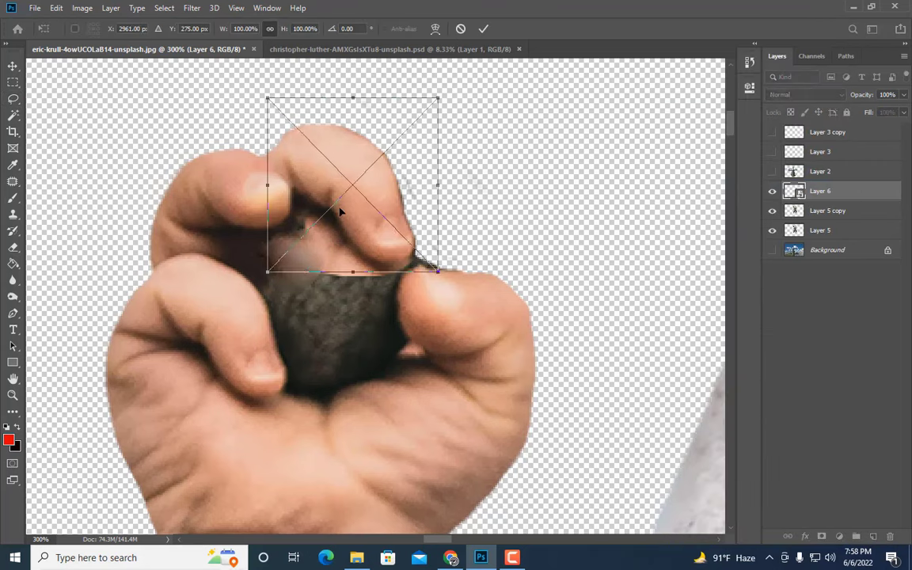
pyautogui.moveTo(339, 210); pyautogui.dragTo(415, 198)
pyautogui.moveTo(524, 244); pyautogui.dragTo(476, 275)
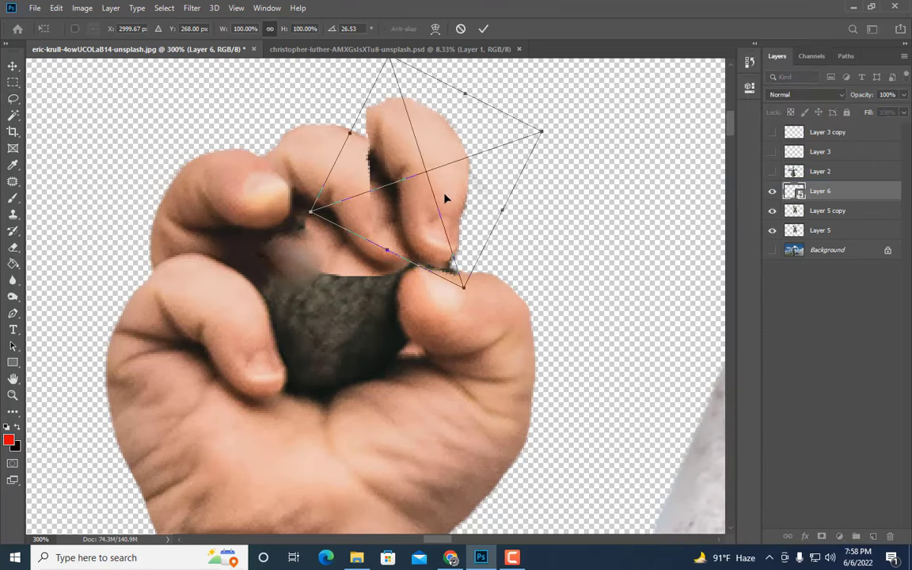
pyautogui.moveTo(443, 183)
pyautogui.mouseDown()
pyautogui.moveTo(461, 195)
pyautogui.moveTo(448, 192)
pyautogui.mouseUp()
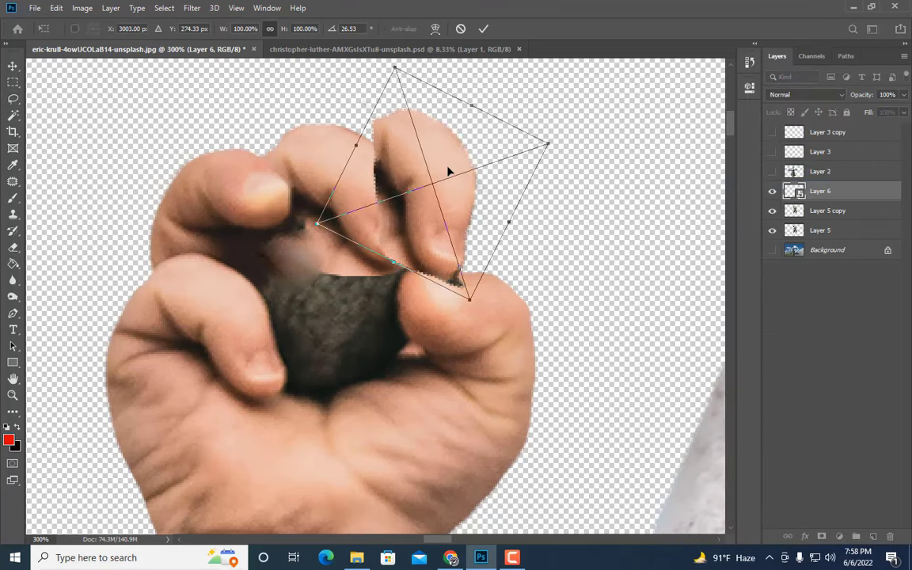
# Step: Warp the upper corners of the copied finger so its base joins the hand and its outer edge curves inward
pyautogui.click(435, 29)
pyautogui.moveTo(395, 68); pyautogui.dragTo(363, 94)
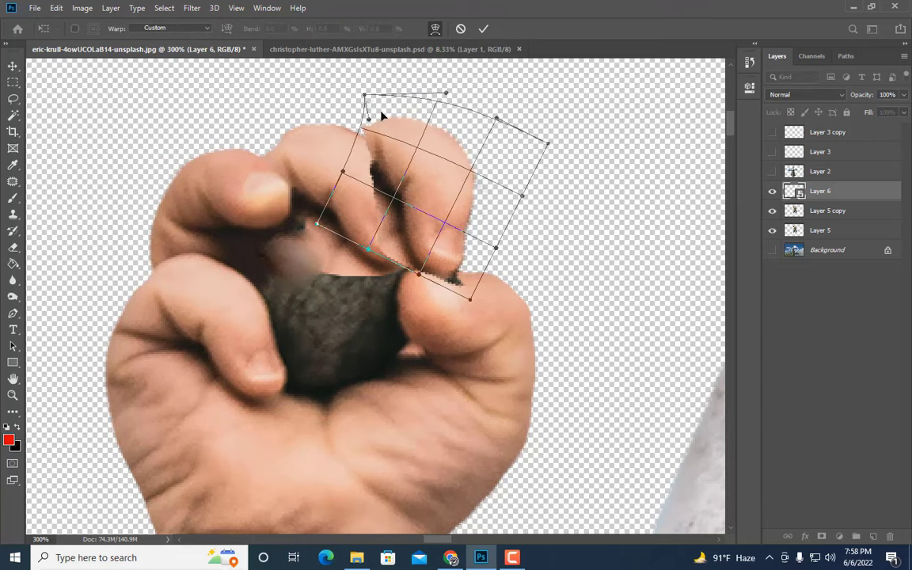
pyautogui.press('Return')
pyautogui.hotkey('ctrl', 't')
pyautogui.click(437, 30)
pyautogui.moveTo(514, 140); pyautogui.dragTo(507, 160)
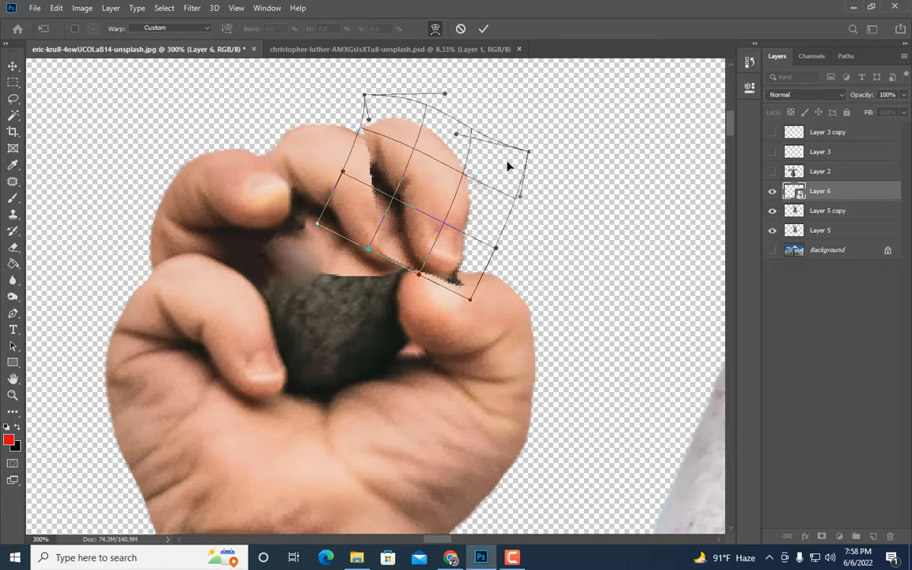
pyautogui.press('Return')
# Step: Rasterize Layer 6 and erase the part of the copied finger that overlaps the original top finger
pyautogui.press('e')
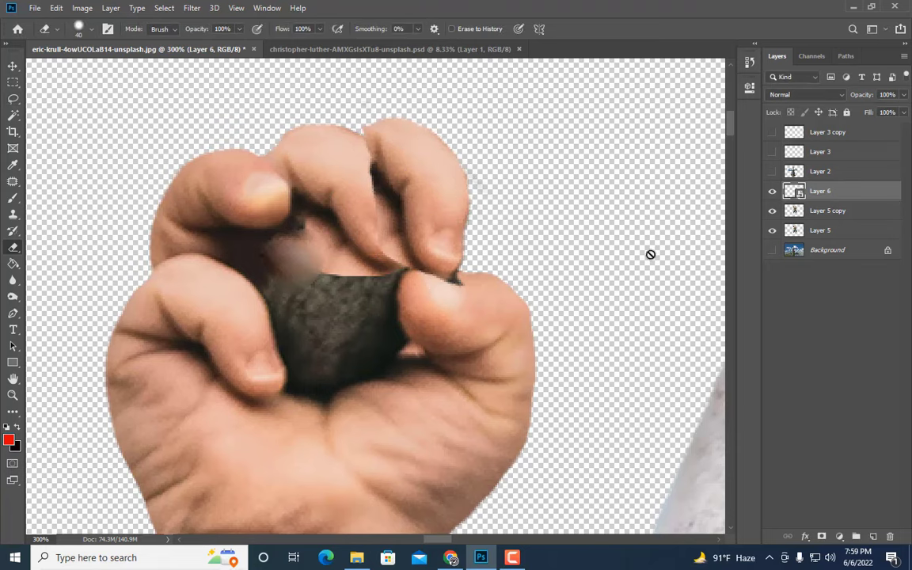
pyautogui.rightClick(776, 190)
pyautogui.click(688, 229)
pyautogui.moveTo(397, 214)
pyautogui.mouseDown()
pyautogui.moveTo(381, 174)
pyautogui.moveTo(356, 154)
pyautogui.moveTo(376, 192)
pyautogui.moveTo(379, 248)
pyautogui.mouseUp()
pyautogui.press(']')
pyautogui.press(']')
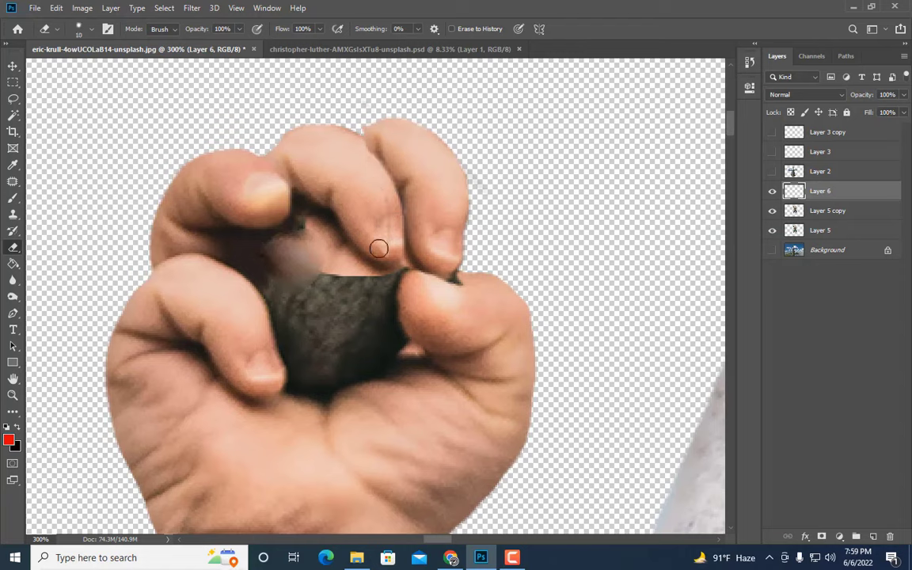
# Step: Compare the hand with and without the copied finger, and hide Layer 6
pyautogui.click(774, 192)
pyautogui.click(773, 193)
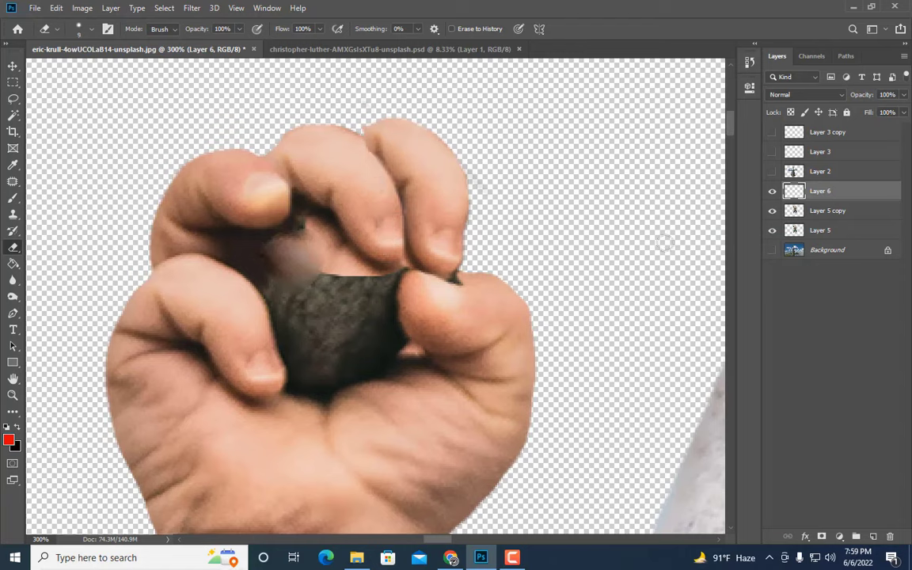
pyautogui.click(773, 191)
pyautogui.click(772, 191)
# Step: Copy the top finger from Layer 5 copy onto a new layer above Layer 6, and show Layer 6 again
pyautogui.click(827, 210)
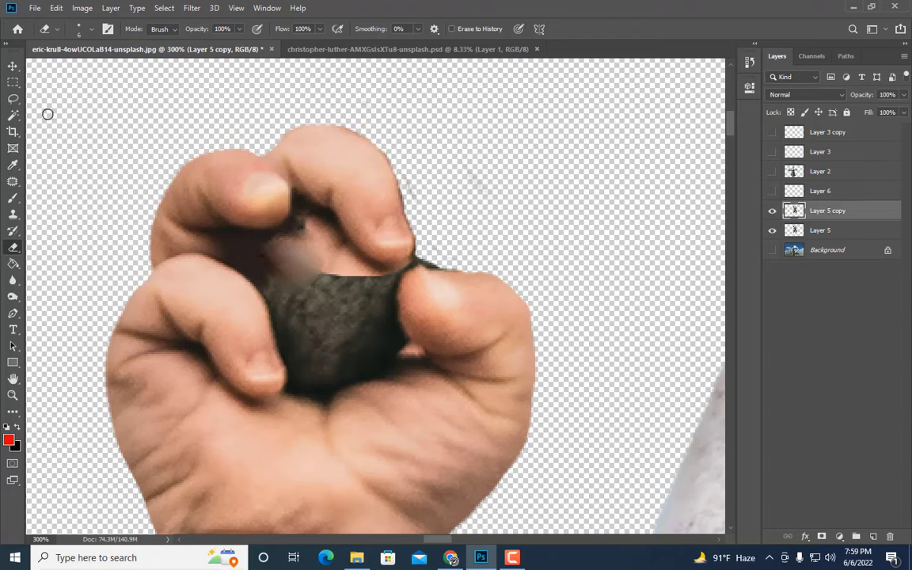
pyautogui.press('l')
pyautogui.moveTo(270, 151)
pyautogui.mouseDown()
pyautogui.moveTo(421, 127)
pyautogui.moveTo(428, 252)
pyautogui.mouseUp()
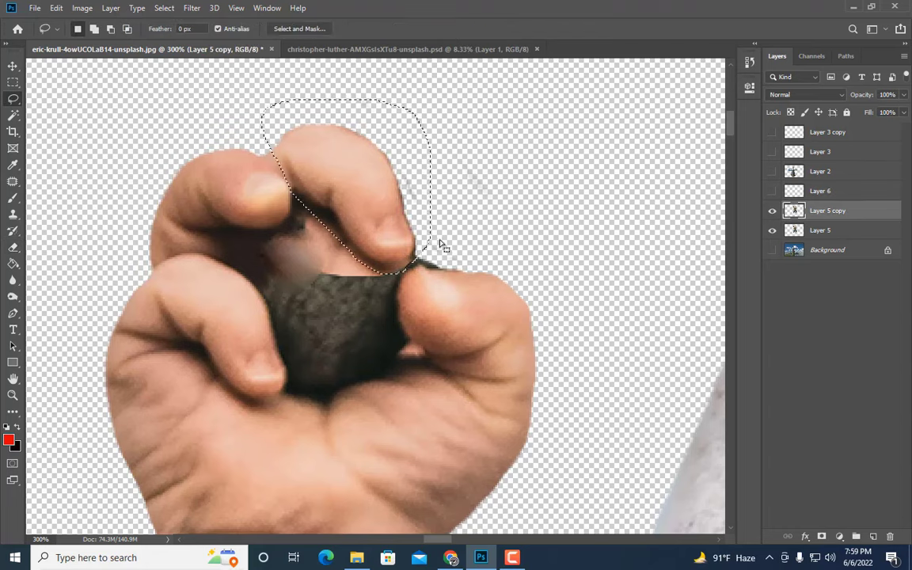
pyautogui.hotkey('ctrl', 'j')
pyautogui.moveTo(829, 208); pyautogui.dragTo(823, 192)
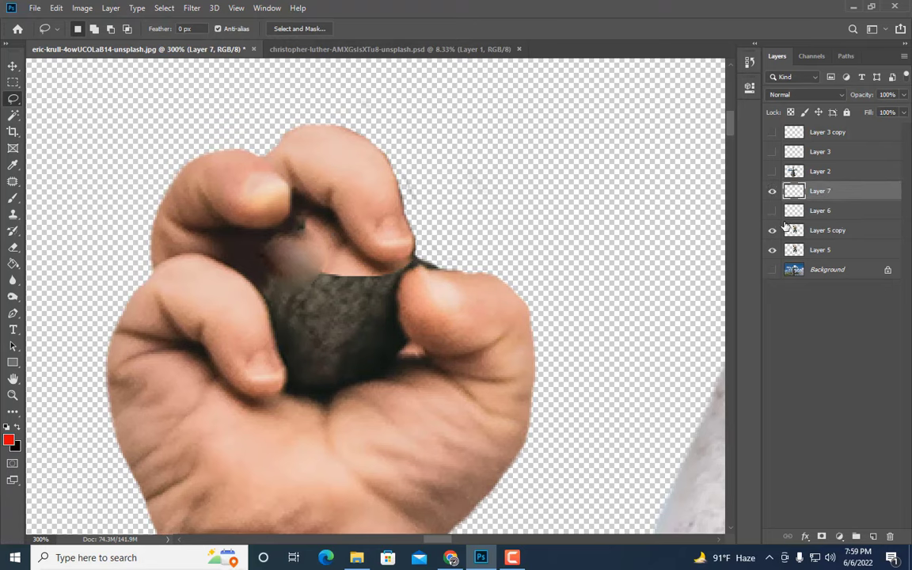
pyautogui.click(772, 210)
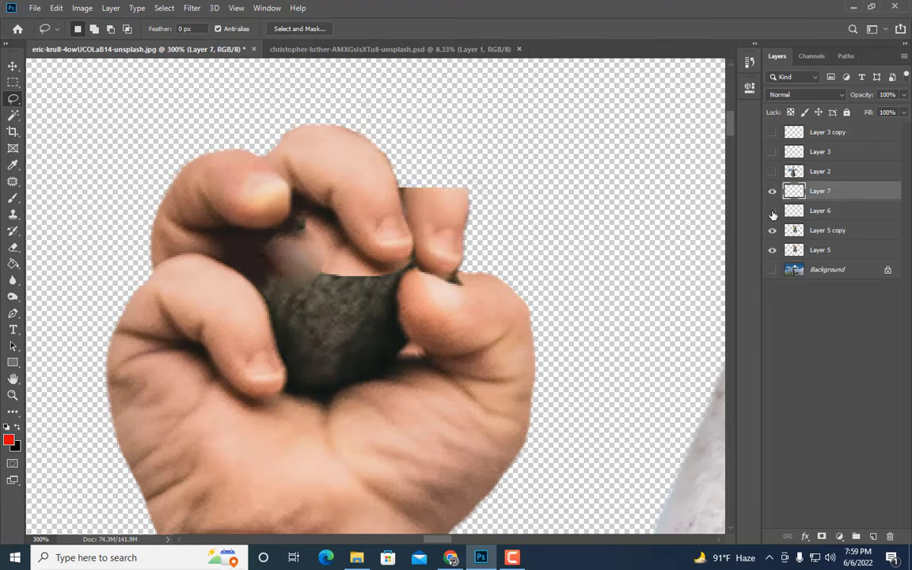
# Step: Convert Layer 6 to a smart object and warp the upper-left corner of the copied finger slightly outward and down
pyautogui.rightClick(823, 210)
pyautogui.click(736, 184)
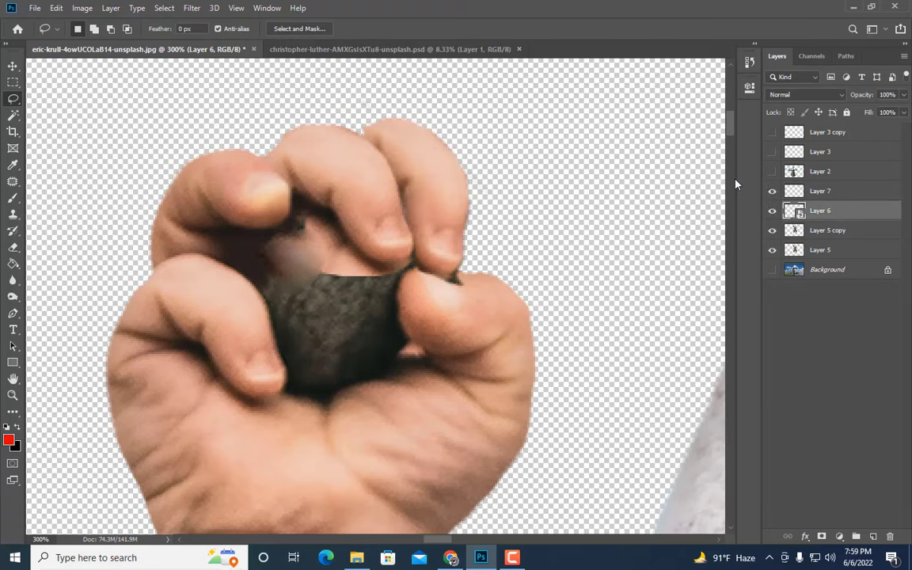
pyautogui.hotkey('ctrl', 't')
pyautogui.click(436, 32)
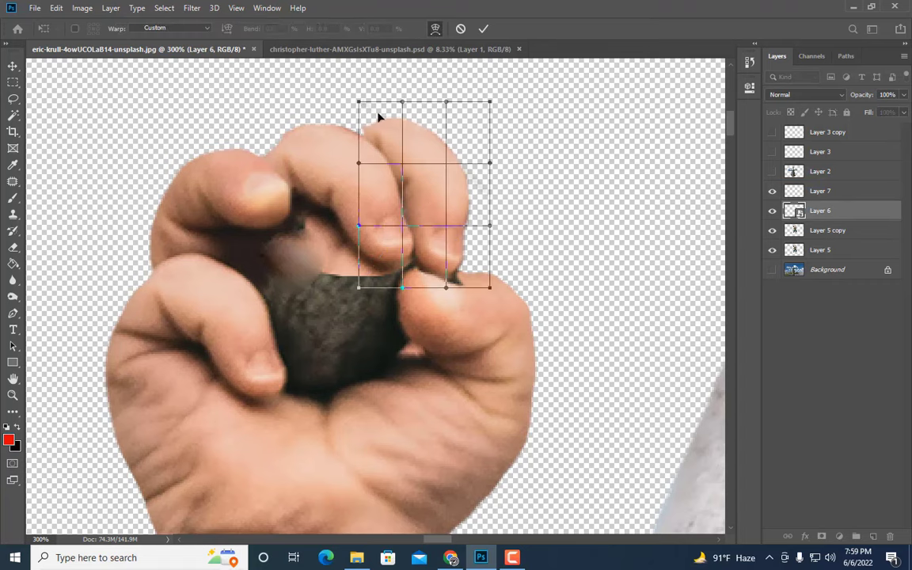
pyautogui.moveTo(359, 102); pyautogui.dragTo(346, 115)
pyautogui.press('Return')
pyautogui.hotkey('ctrl', '-')
pyautogui.hotkey('ctrl', '-')
pyautogui.hotkey('ctrl', '-')
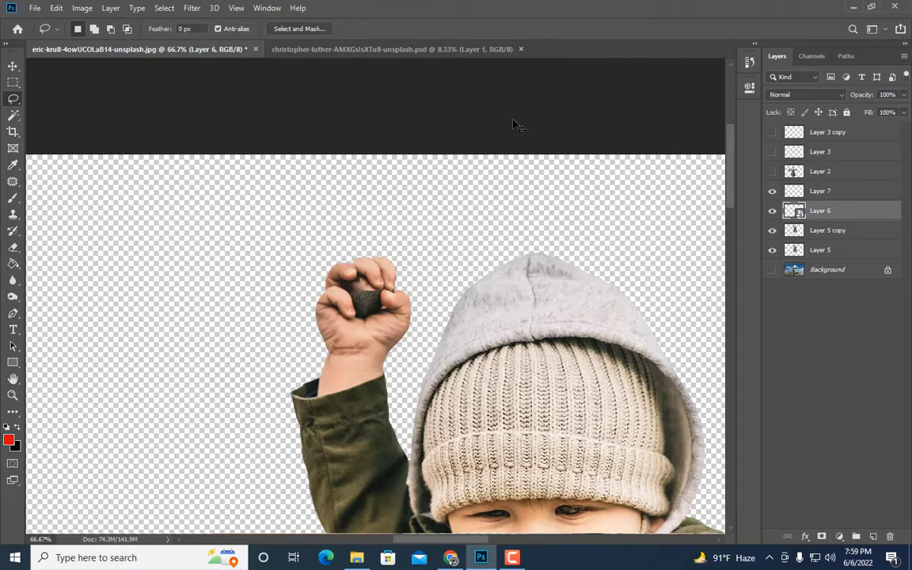
pyautogui.hotkey('ctrl', '+')
pyautogui.hotkey('ctrl', '+')
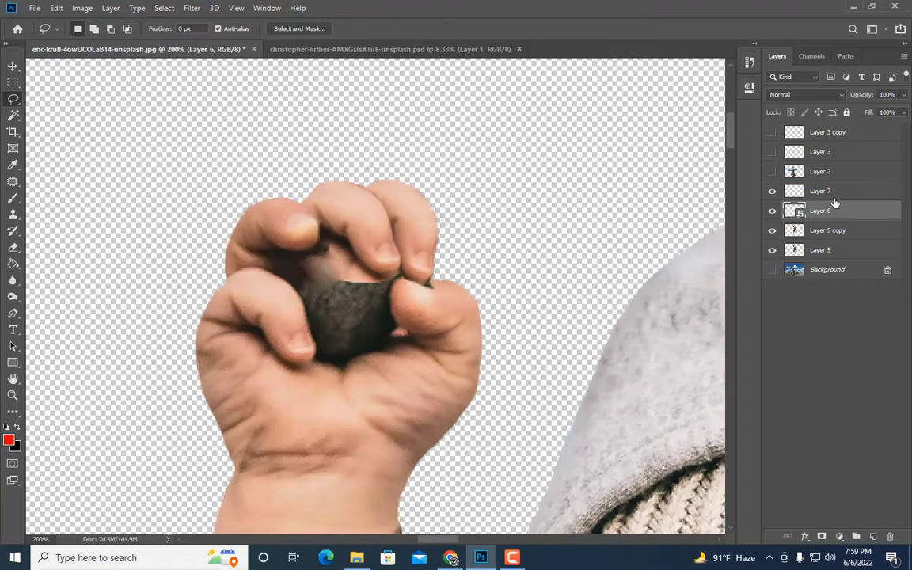
# Step: Merge Layer 5 copy into Layer 5, and merge a duplicate of Layer 5 with finger layers 6 and 7
pyautogui.click(823, 230)
pyautogui.rightClick(823, 230)
pyautogui.click(671, 380)
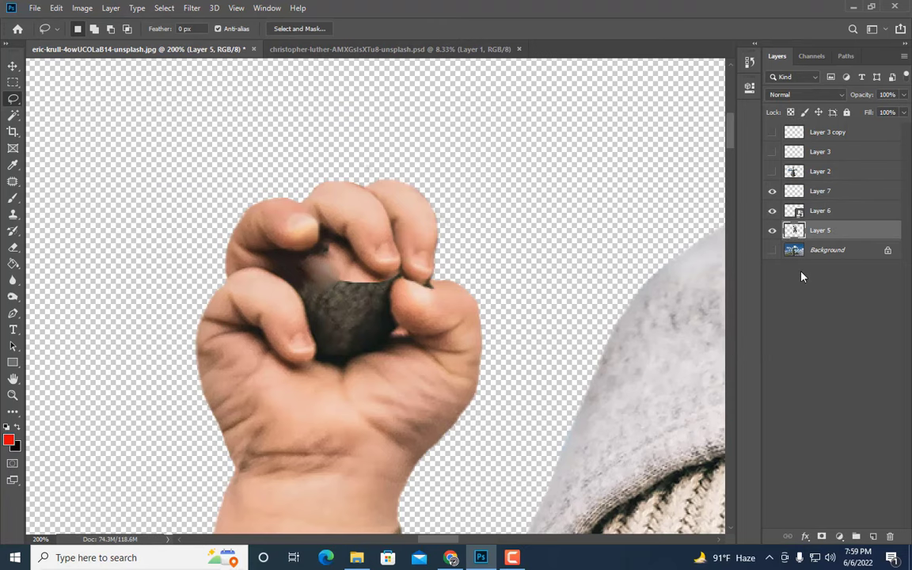
pyautogui.hotkey('ctrl', 'j')
pyautogui.keyDown('shift'); pyautogui.click(823, 191); pyautogui.keyUp('shift')
pyautogui.rightClick(823, 190)
pyautogui.click(688, 382)
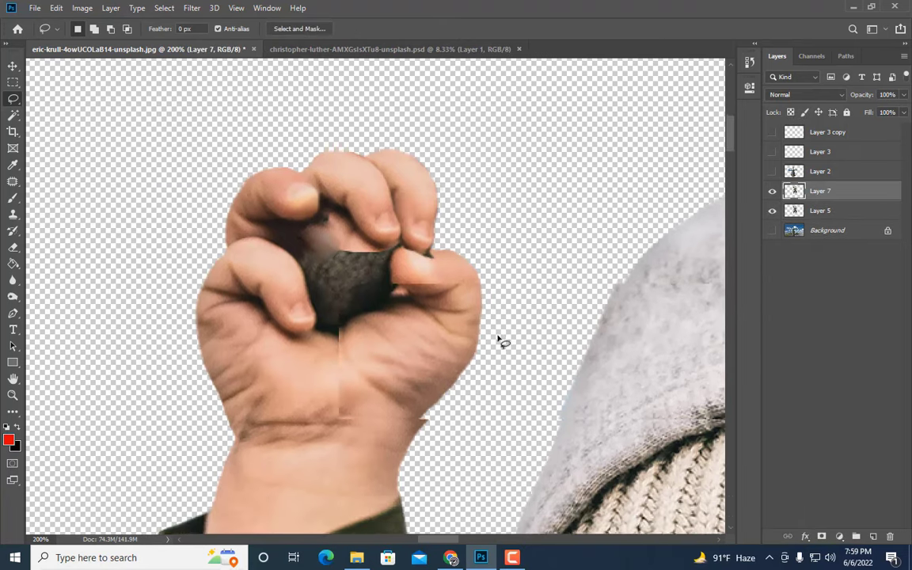
# Step: Copy a rectangular patch of palm skin below the stone onto a new layer and convert it to a smart object
pyautogui.scroll(-2, 498, 338)
pyautogui.hotkey('ctrl', '-')
pyautogui.hotkey('ctrl', '-')
pyautogui.hotkey('ctrl', '-')
pyautogui.hotkey('ctrl', '-')
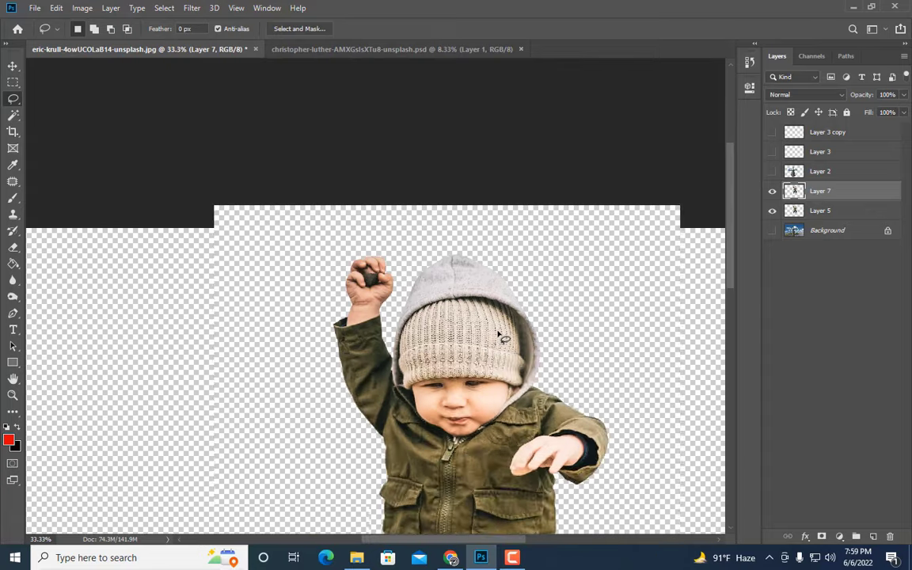
pyautogui.hotkey('ctrl', '+')
pyautogui.hotkey('ctrl', '+')
pyautogui.hotkey('ctrl', '+')
pyautogui.hotkey('ctrl', '+')
pyautogui.press('m')
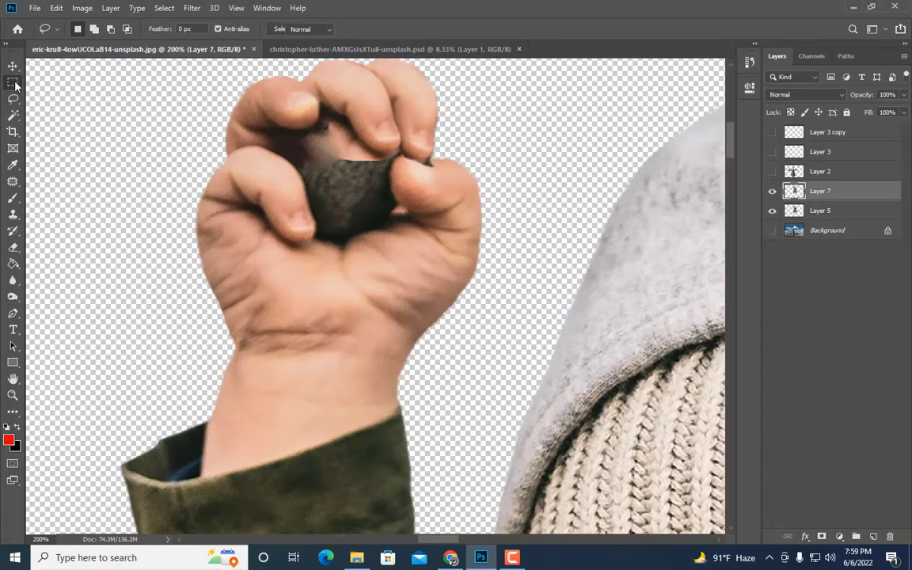
pyautogui.moveTo(231, 226)
pyautogui.mouseDown()
pyautogui.moveTo(363, 366)
pyautogui.moveTo(378, 366)
pyautogui.mouseUp()
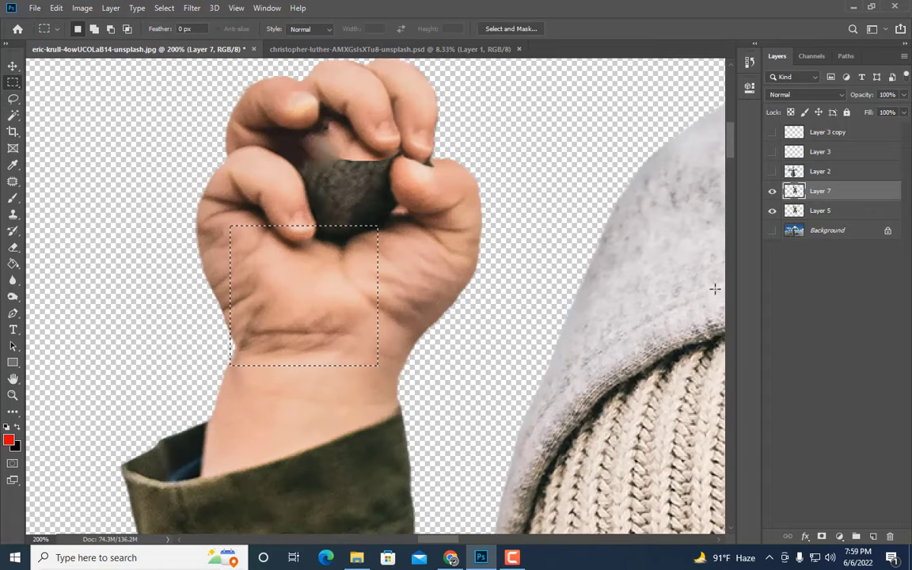
pyautogui.hotkey('ctrl', 'j')
pyautogui.rightClick(840, 191)
pyautogui.click(720, 184)
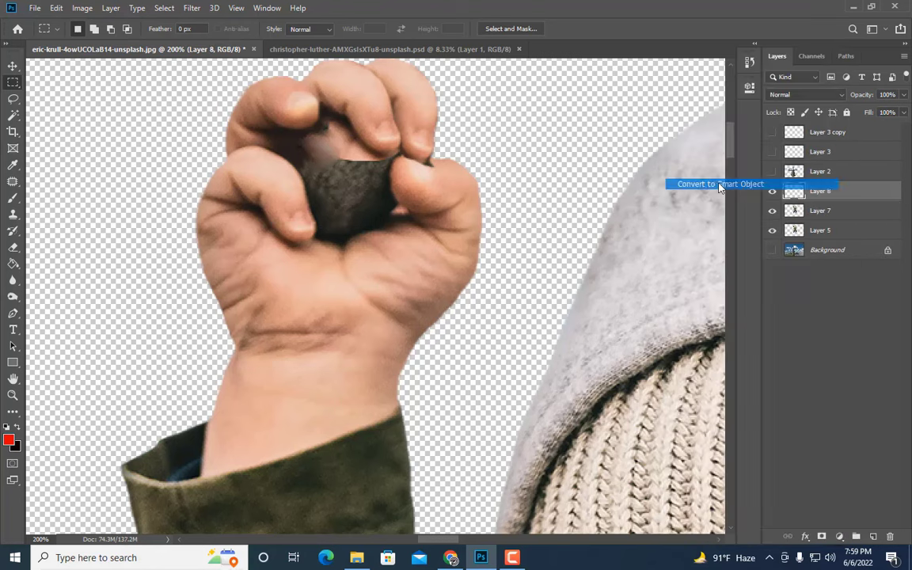
# Step: Enlarge and rotate the palm skin patch, and place it over the stone and the gap between the fingers
pyautogui.hotkey('ctrl', 't')
pyautogui.moveTo(376, 367); pyautogui.dragTo(399, 377)
pyautogui.moveTo(355, 350); pyautogui.dragTo(402, 254)
pyautogui.moveTo(463, 299); pyautogui.dragTo(368, 248)
pyautogui.press('Return')
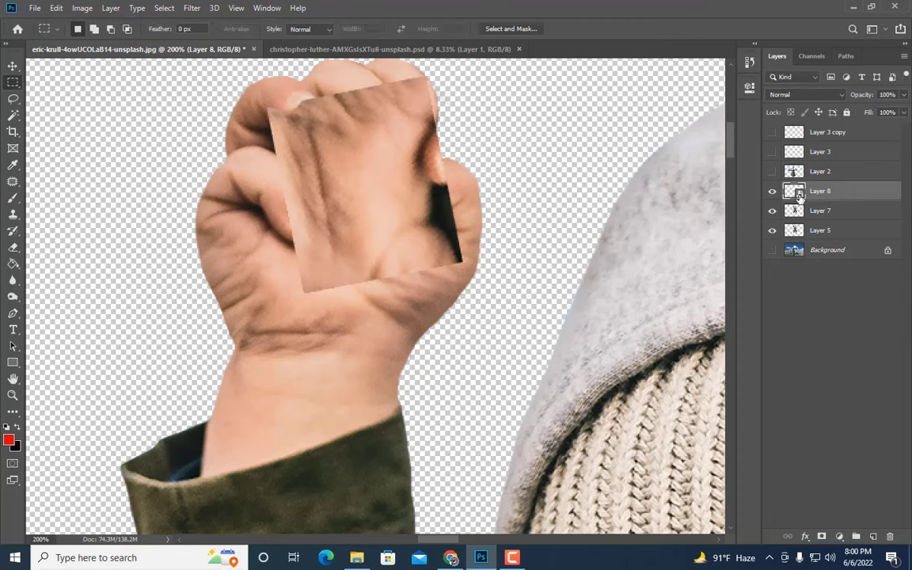
# Step: Rasterize the skin patch on Layer 8 and lower its lightness to -19 with Hue/Saturation
pyautogui.rightClick(815, 191)
pyautogui.click(625, 209)
pyautogui.click(82, 8)
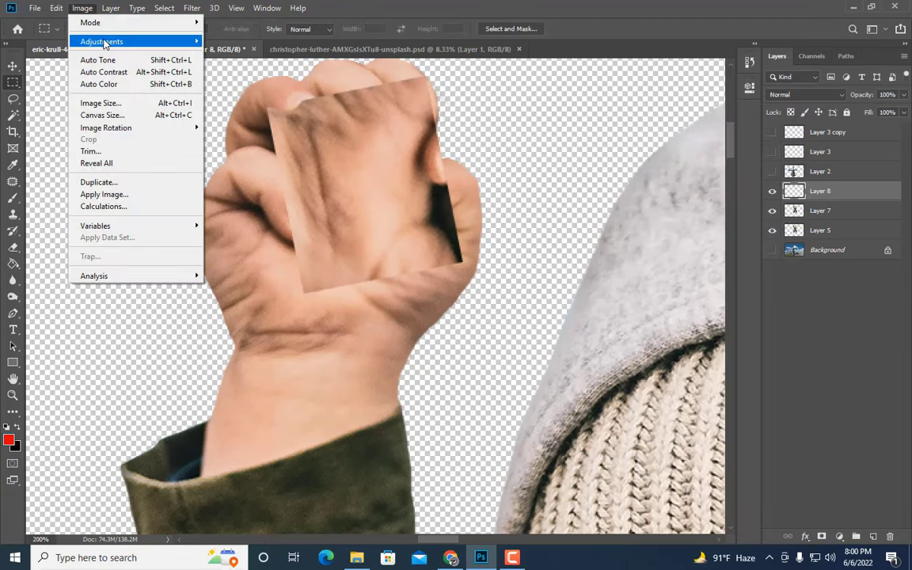
pyautogui.moveTo(95, 40)
pyautogui.click(269, 109)
pyautogui.moveTo(657, 162); pyautogui.dragTo(646, 166)
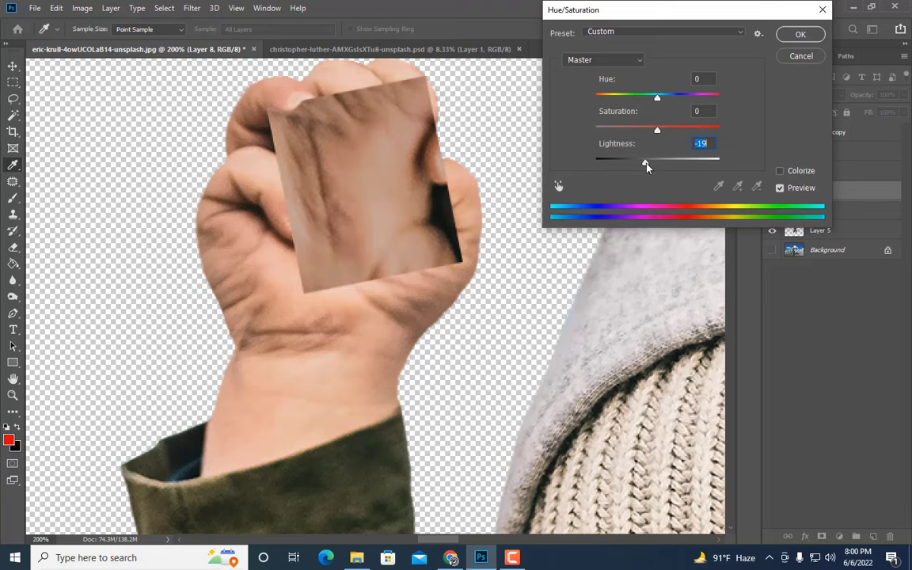
pyautogui.press('Return')
# Step: Darken the skin patch with a Curves adjustment that maps input 120 to output 73
pyautogui.click(82, 8)
pyautogui.moveTo(95, 40)
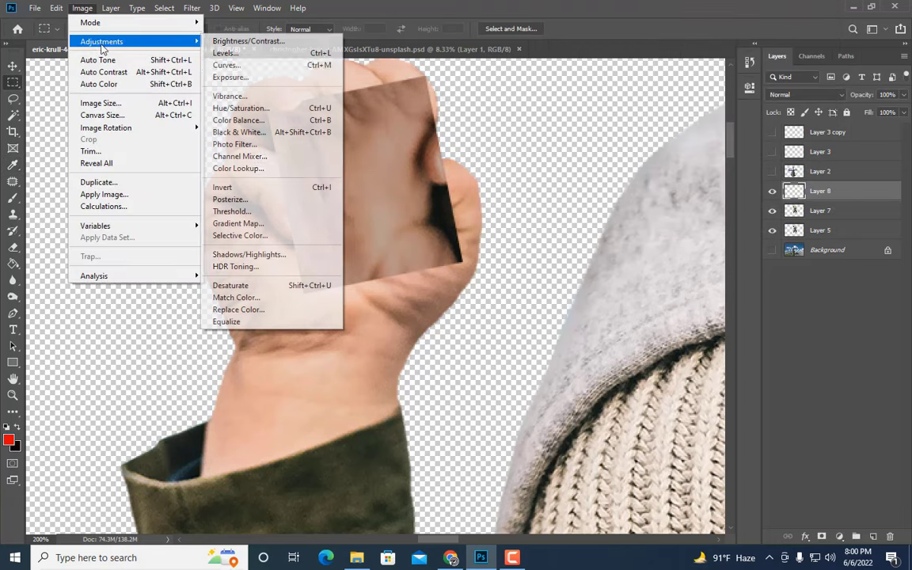
pyautogui.click(225, 65)
pyautogui.moveTo(562, 184); pyautogui.dragTo(564, 215)
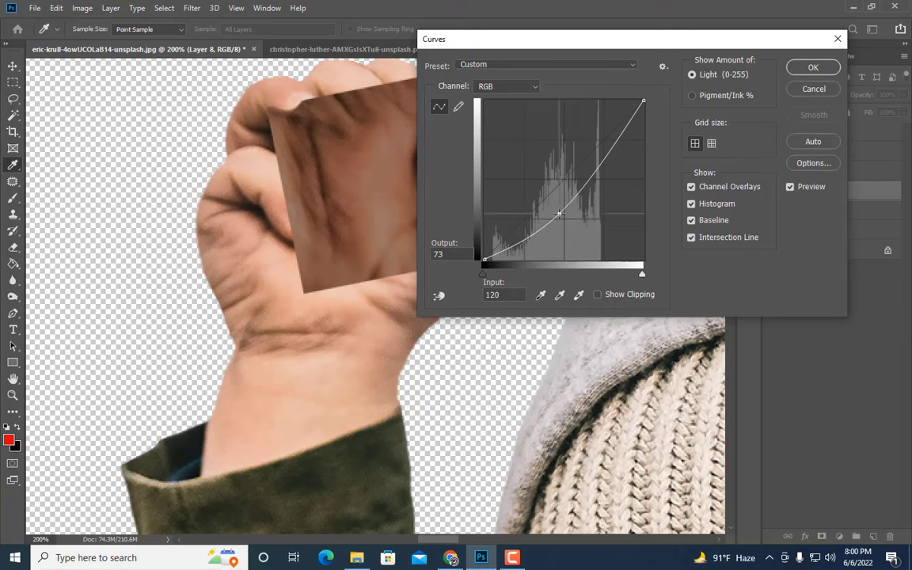
pyautogui.click(813, 68)
# Step: Set the skin patch's brightness to -84 with Brightness/Contrast
pyautogui.click(83, 8)
pyautogui.moveTo(95, 35)
pyautogui.click(404, 43)
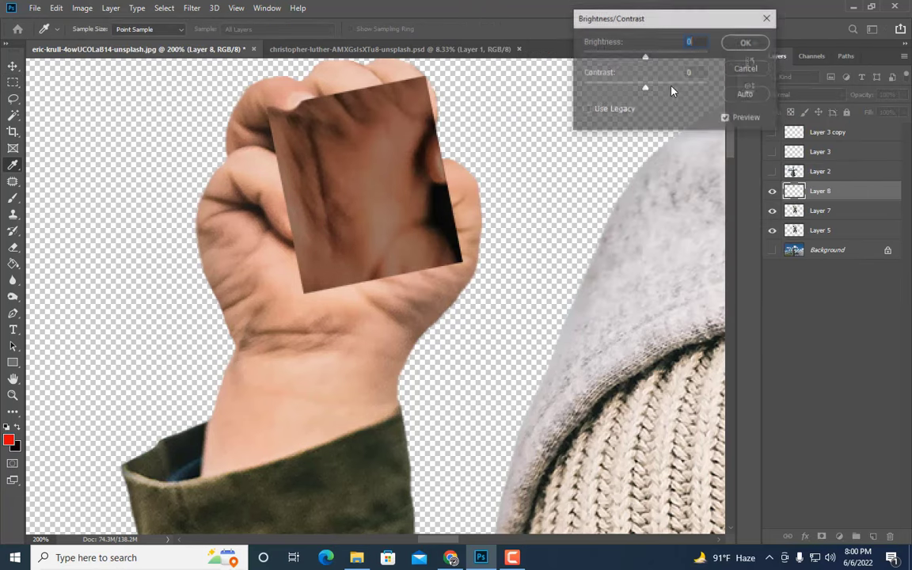
pyautogui.moveTo(645, 57); pyautogui.dragTo(609, 60)
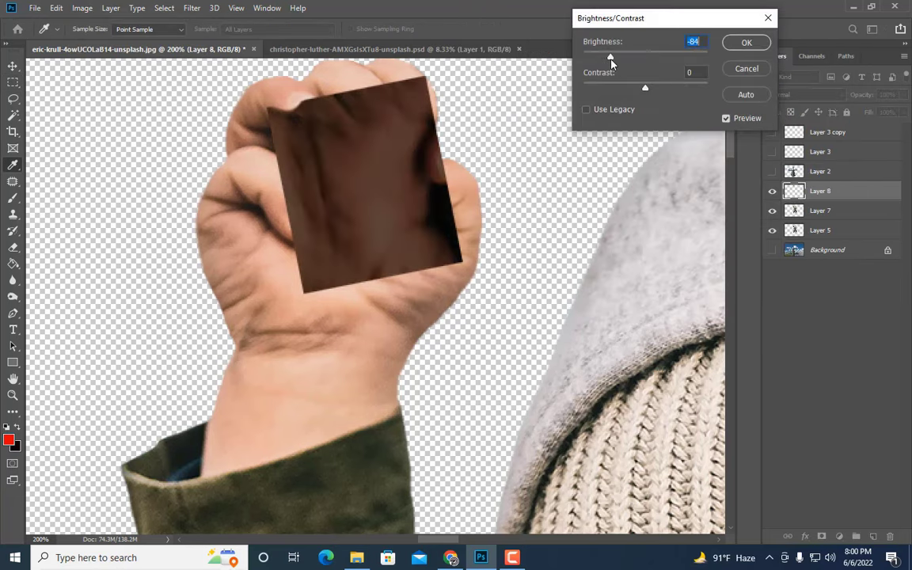
pyautogui.click(746, 43)
pyautogui.press('m')
# Step: Add an inverted mask to Layer 8 and paint the dark skin patch in over the stone between the fingers
pyautogui.click(820, 535)
pyautogui.hotkey('ctrl', 'i')
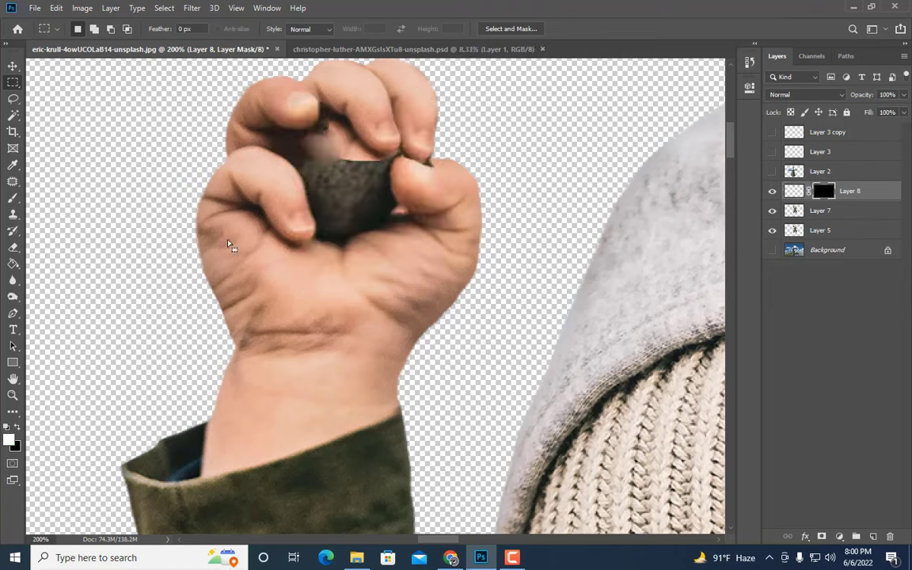
pyautogui.click(13, 199)
pyautogui.moveTo(317, 151)
pyautogui.mouseDown()
pyautogui.moveTo(331, 152)
pyautogui.moveTo(321, 149)
pyautogui.moveTo(331, 131)
pyautogui.moveTo(339, 141)
pyautogui.moveTo(307, 154)
pyautogui.moveTo(352, 176)
pyautogui.mouseUp()
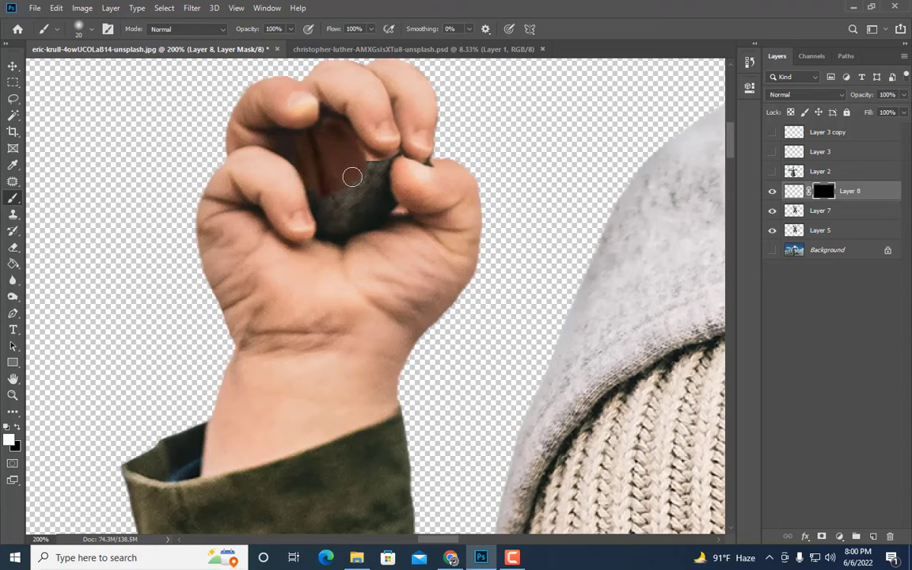
pyautogui.moveTo(294, 144)
pyautogui.mouseDown()
pyautogui.moveTo(322, 145)
pyautogui.moveTo(337, 128)
pyautogui.moveTo(371, 173)
pyautogui.mouseUp()
pyautogui.press('[')
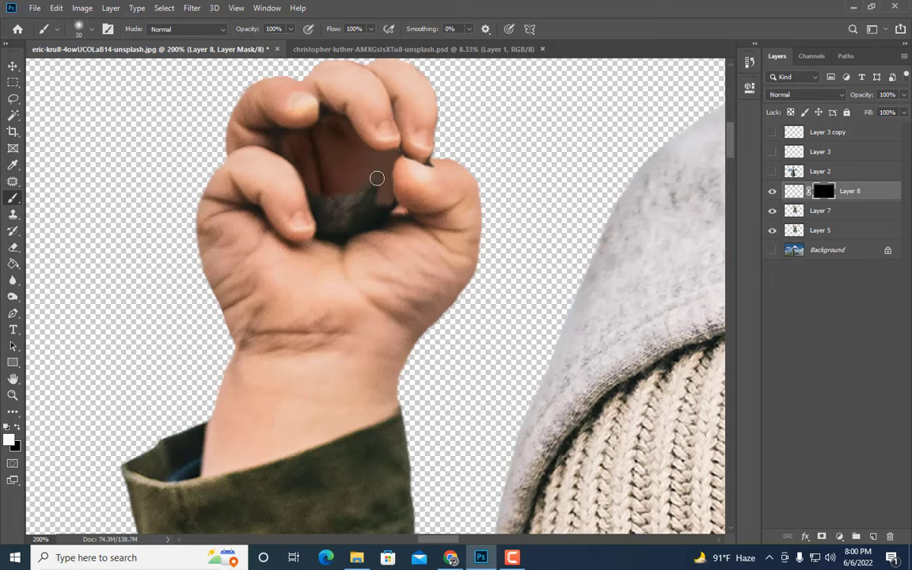
pyautogui.moveTo(376, 178)
pyautogui.mouseDown()
pyautogui.moveTo(342, 203)
pyautogui.moveTo(326, 191)
pyautogui.moveTo(352, 214)
pyautogui.moveTo(398, 213)
pyautogui.moveTo(381, 197)
pyautogui.moveTo(372, 216)
pyautogui.moveTo(337, 235)
pyautogui.mouseUp()
pyautogui.press('[')
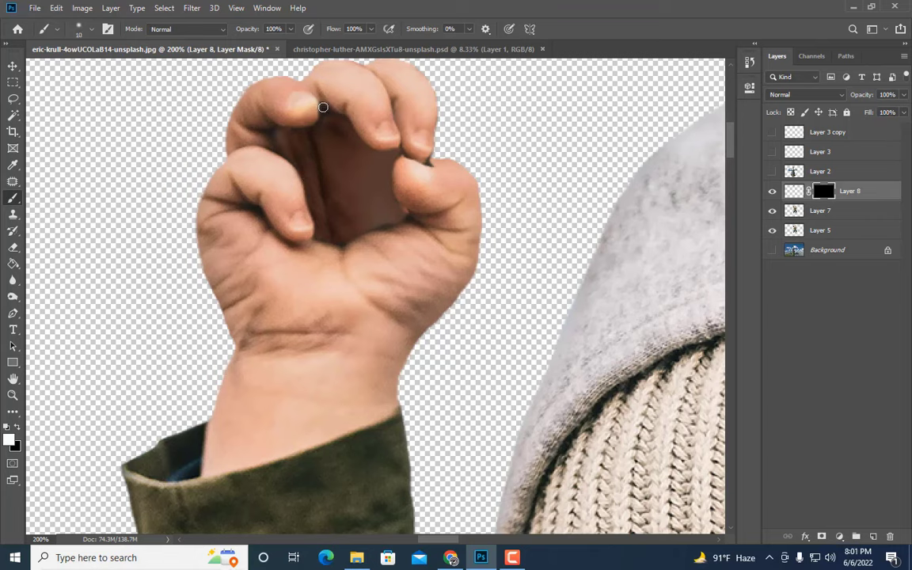
pyautogui.click(13, 246)
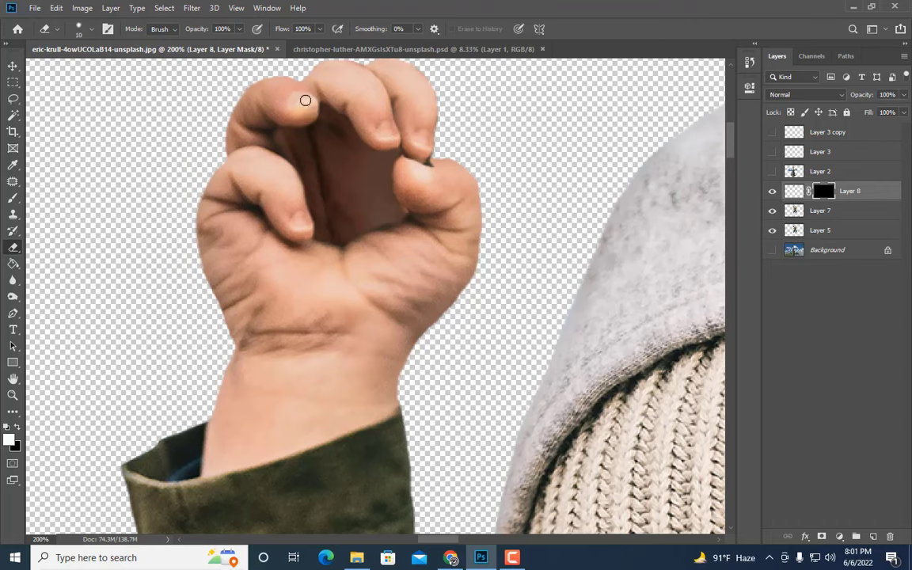
pyautogui.rightClick(201, 75)
pyautogui.moveTo(266, 136); pyautogui.dragTo(313, 136)
pyautogui.click(127, 134)
pyautogui.press(']')
pyautogui.press(']')
pyautogui.press(']')
pyautogui.press(']')
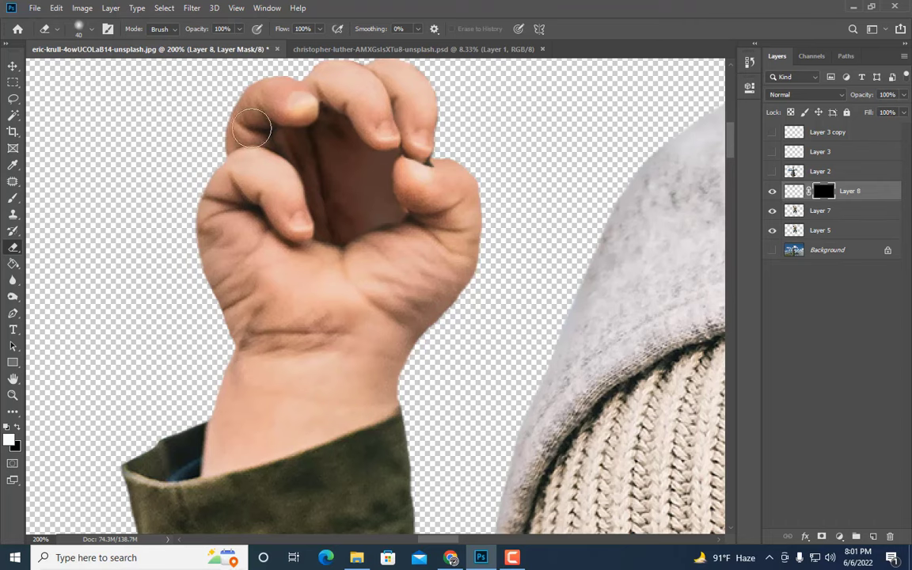
# Step: Compare the hand with and without Layer 8, and darken its skin patch further with Brightness/Contrast
pyautogui.click(773, 192)
pyautogui.click(773, 191)
pyautogui.click(794, 192)
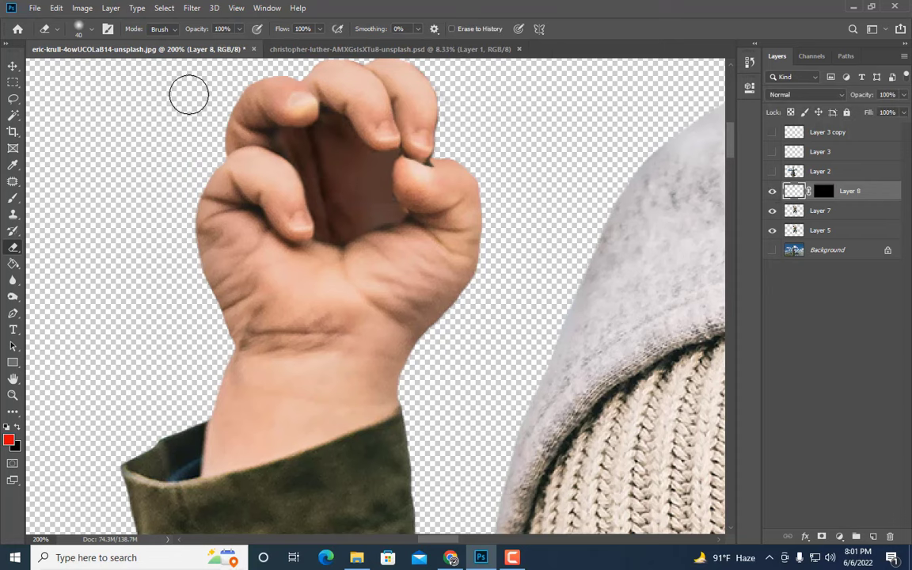
pyautogui.click(82, 8)
pyautogui.moveTo(101, 41)
pyautogui.moveTo(645, 57); pyautogui.dragTo(597, 59)
pyautogui.press('e')
pyautogui.click(746, 42)
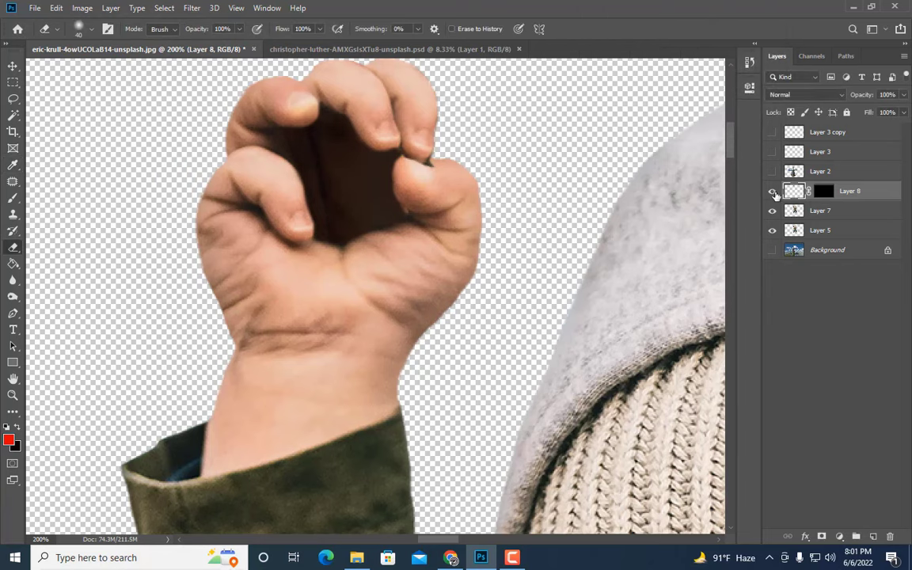
# Step: Merge Layer 8 down into Layer 7 and stamp the visible layers onto a new layer
pyautogui.rightClick(839, 192)
pyautogui.click(702, 380)
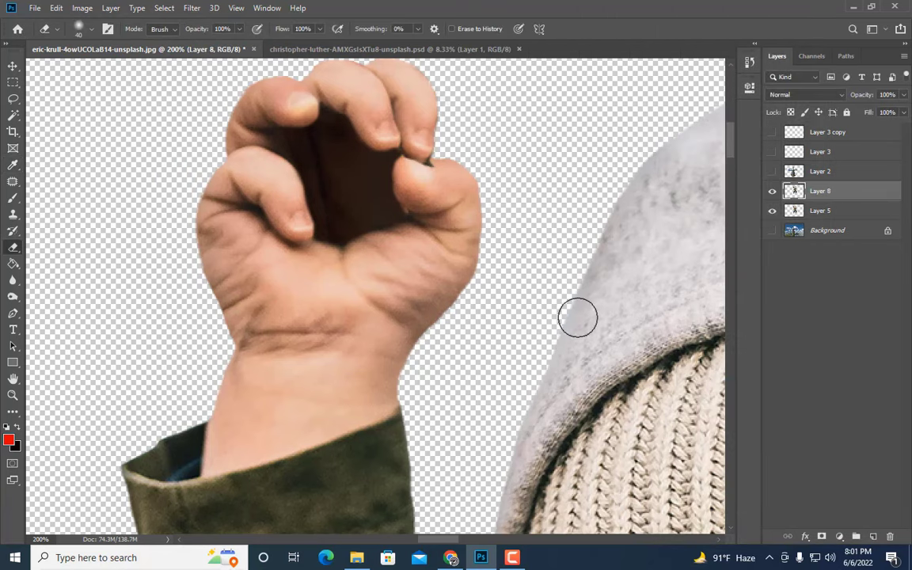
pyautogui.hotkey('ctrl', 'alt', 'shift', 'e')
# Step: Pull the palm's upper edge into the dark hollow with the Mixer Brush, using small brush sizes
pyautogui.click(16, 202)
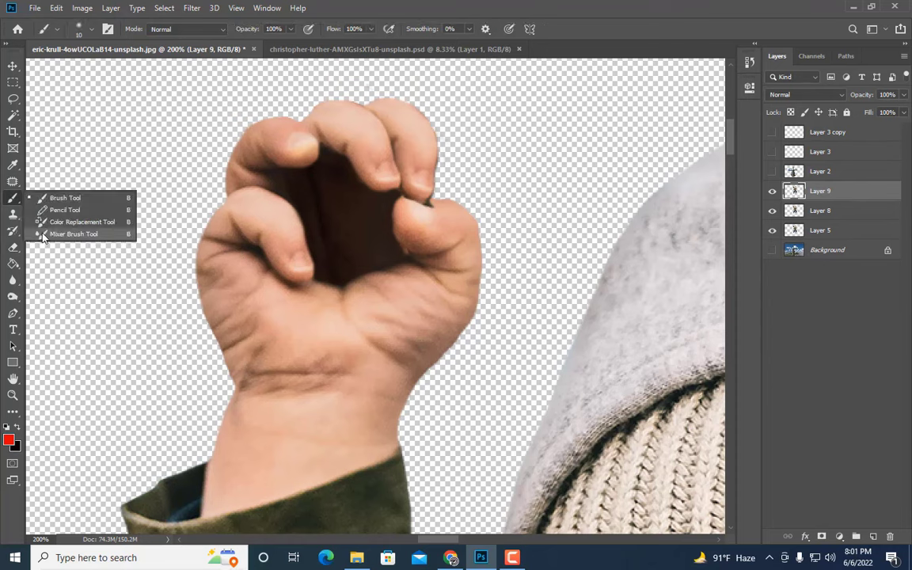
pyautogui.click(44, 234)
pyautogui.hotkey('ctrl', '+')
pyautogui.press('[')
pyautogui.press('[')
pyautogui.press('[')
pyautogui.press('[')
pyautogui.press('[')
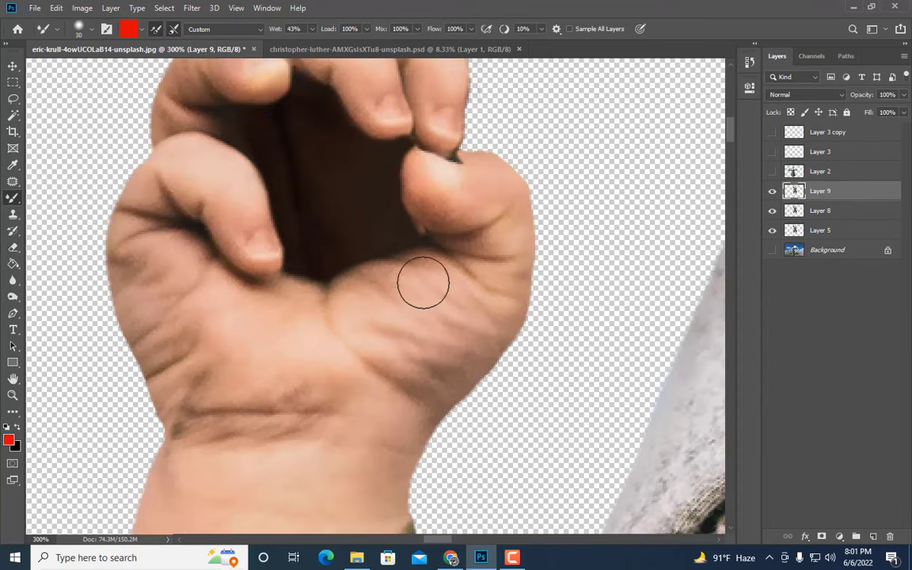
pyautogui.moveTo(388, 267)
pyautogui.mouseDown()
pyautogui.moveTo(370, 246)
pyautogui.moveTo(331, 250)
pyautogui.moveTo(316, 297)
pyautogui.mouseUp()
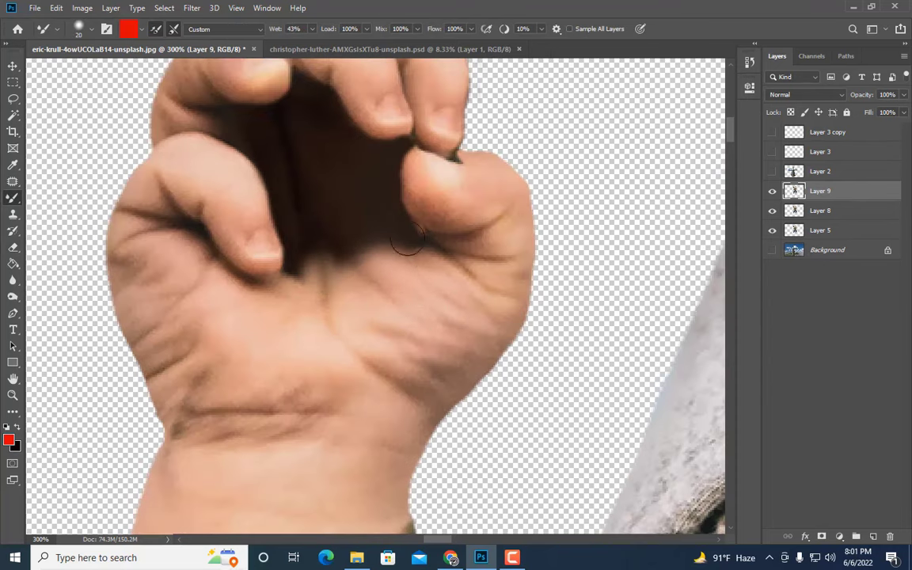
pyautogui.press('[')
pyautogui.press(']')
pyautogui.moveTo(412, 283)
pyautogui.mouseDown()
pyautogui.moveTo(356, 264)
pyautogui.moveTo(327, 274)
pyautogui.moveTo(295, 261)
pyautogui.mouseUp()
pyautogui.press('[')
pyautogui.press('[')
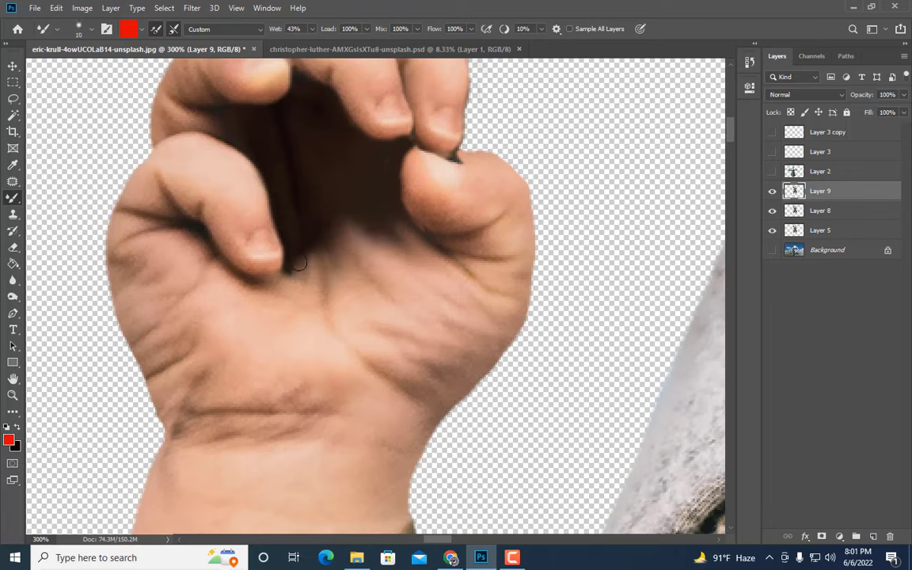
# Step: Smudge palm skin up into the dark hollow with larger Mixer Brush strokes to soften the shadow transition
pyautogui.press(']')
pyautogui.press(']')
pyautogui.press(']')
pyautogui.press(']')
pyautogui.press('[')
pyautogui.press('[')
pyautogui.press('[')
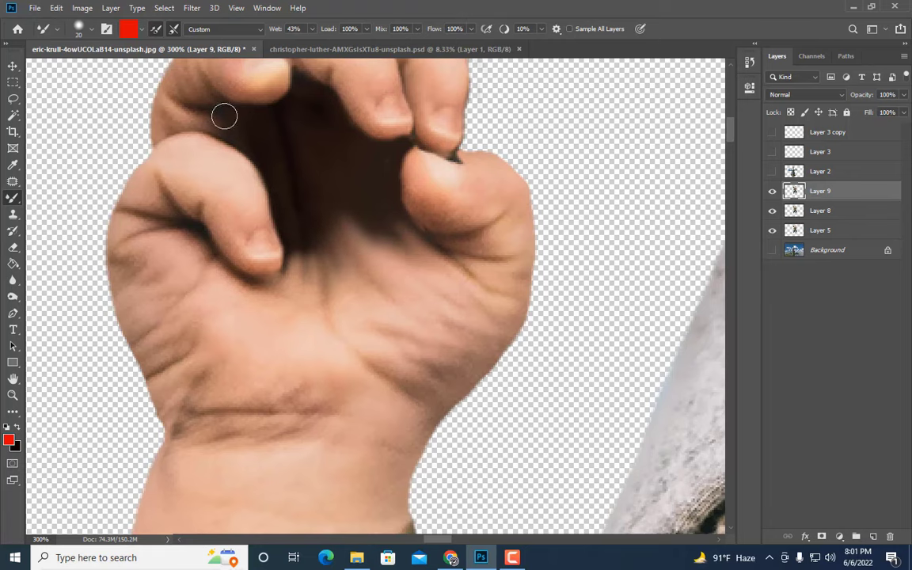
pyautogui.press(']')
pyautogui.press(']')
pyautogui.press(']')
pyautogui.moveTo(372, 240); pyautogui.dragTo(360, 198)
pyautogui.press(']')
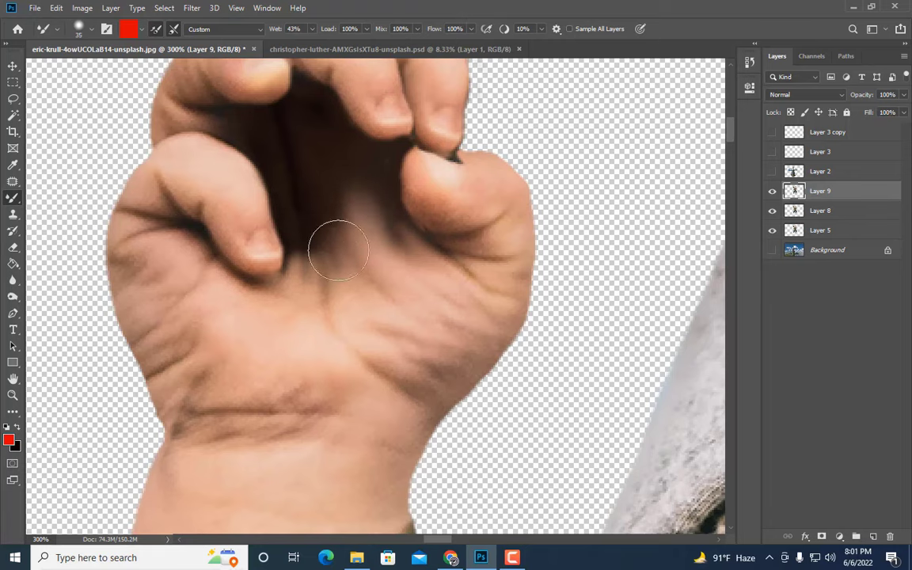
pyautogui.moveTo(318, 257); pyautogui.dragTo(296, 199)
pyautogui.moveTo(293, 245); pyautogui.dragTo(267, 150)
pyautogui.moveTo(356, 244)
pyautogui.mouseDown()
pyautogui.moveTo(329, 200)
pyautogui.moveTo(354, 216)
pyautogui.mouseUp()
# Step: Blend the hollow's upper edge beneath the raised fingers with a small Mixer Brush
pyautogui.scroll(3, 352, 241)
pyautogui.press('[')
pyautogui.press('[')
pyautogui.press('[')
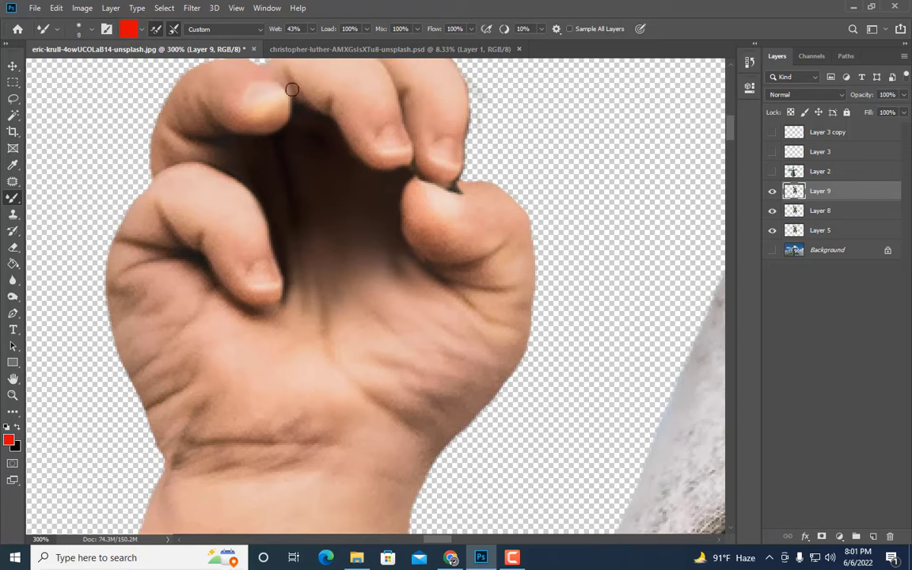
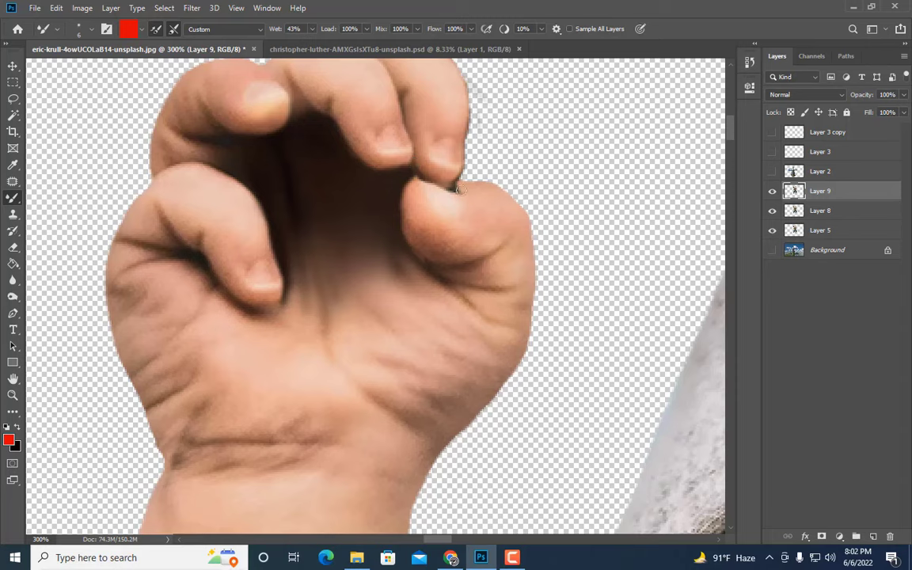
pyautogui.scroll(1, 457, 208)
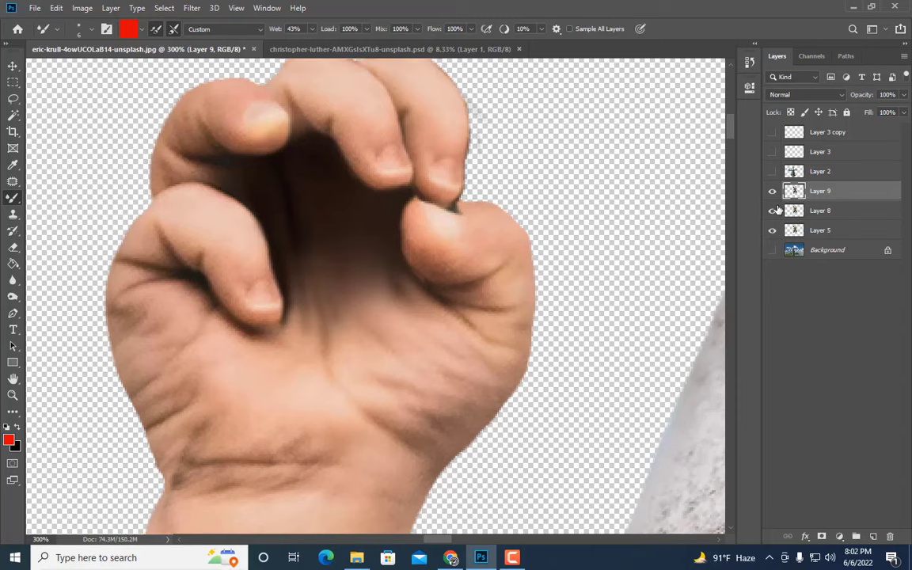
pyautogui.scroll(2, 491, 245)
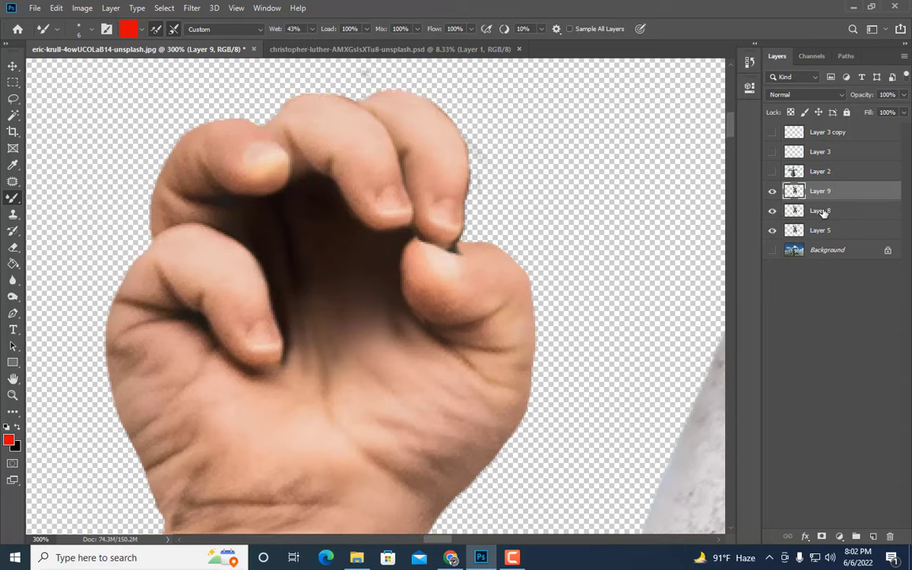
# Step: Set Layer 9's opacity to 72% and compare the hand with and without the layer
pyautogui.click(903, 94)
pyautogui.moveTo(902, 108); pyautogui.dragTo(886, 112)
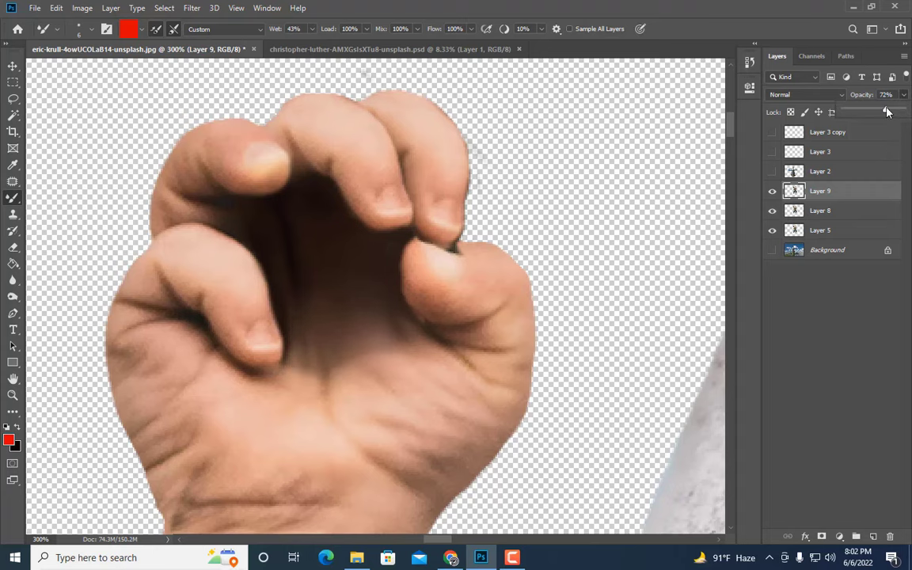
pyautogui.click(773, 194)
pyautogui.hotkey('ctrl', '-')
pyautogui.hotkey('ctrl', '-')
pyautogui.hotkey('ctrl', '-')
pyautogui.hotkey('ctrl', '+')
pyautogui.hotkey('ctrl', '+')
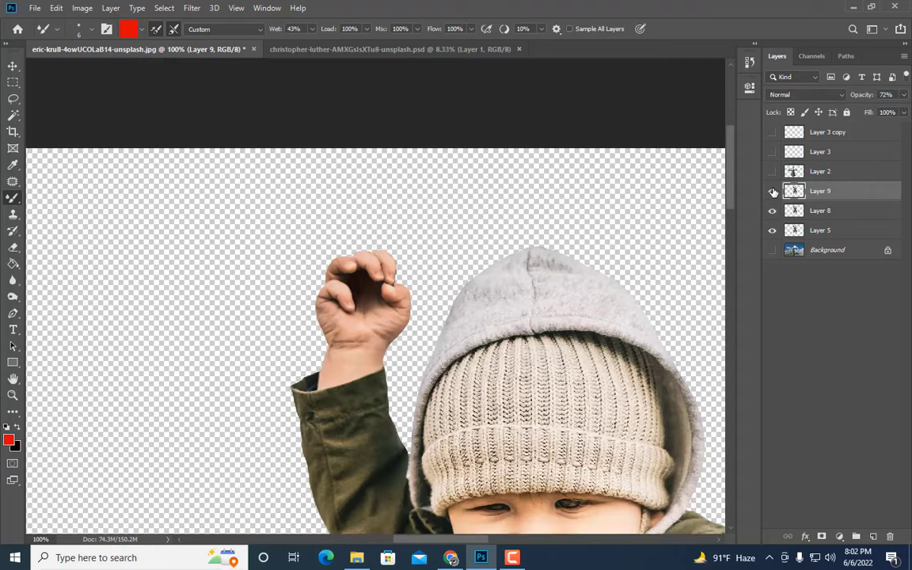
# Step: Merge Layer 9 and Layer 8 into one layer
pyautogui.keyDown('ctrl'); pyautogui.click(827, 210); pyautogui.keyUp('ctrl')
pyautogui.rightClick(827, 210)
pyautogui.click(712, 381)
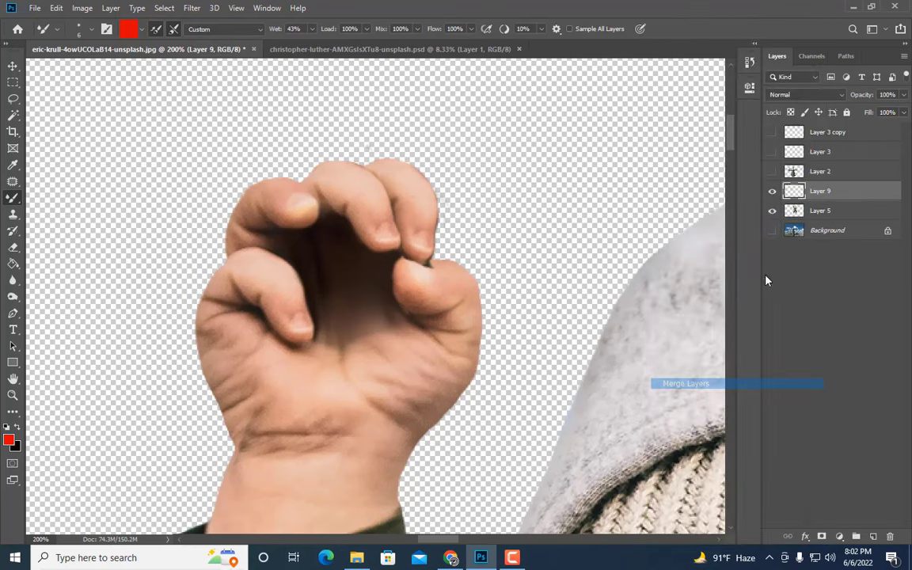
# Step: Copy the original thumb from Layer 5 to a new layer and place it above Layer 9
pyautogui.click(771, 191)
pyautogui.press('l')
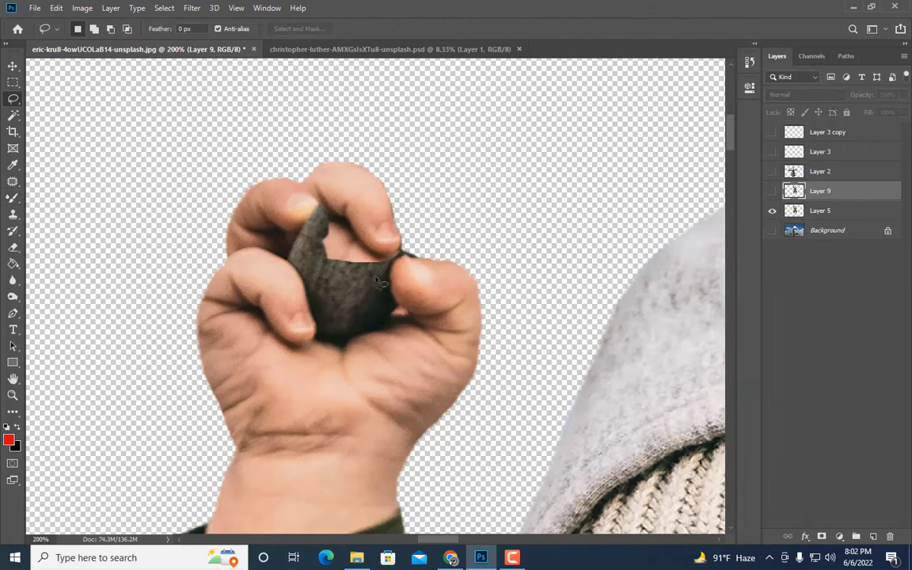
pyautogui.moveTo(489, 253); pyautogui.dragTo(396, 336)
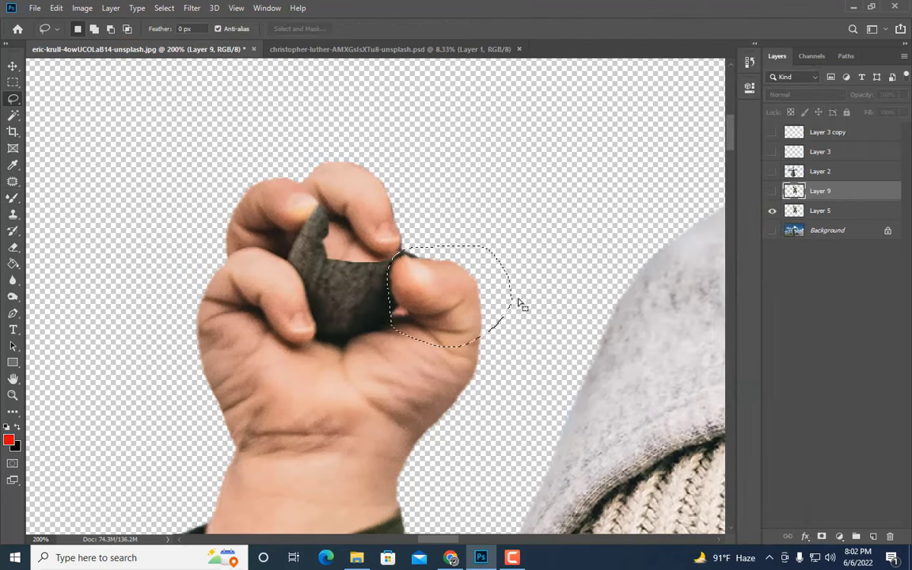
pyautogui.click(821, 211)
pyautogui.hotkey('ctrl', 'j')
pyautogui.moveTo(824, 213); pyautogui.dragTo(812, 194)
pyautogui.click(774, 211)
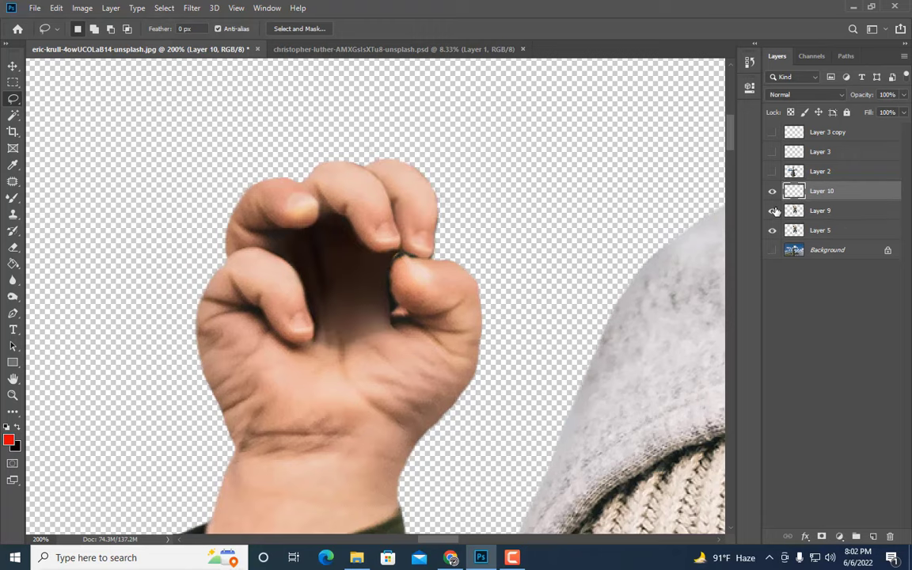
# Step: Compare the hand with and without the copied thumb, and delete the thumb layer
pyautogui.click(13, 395)
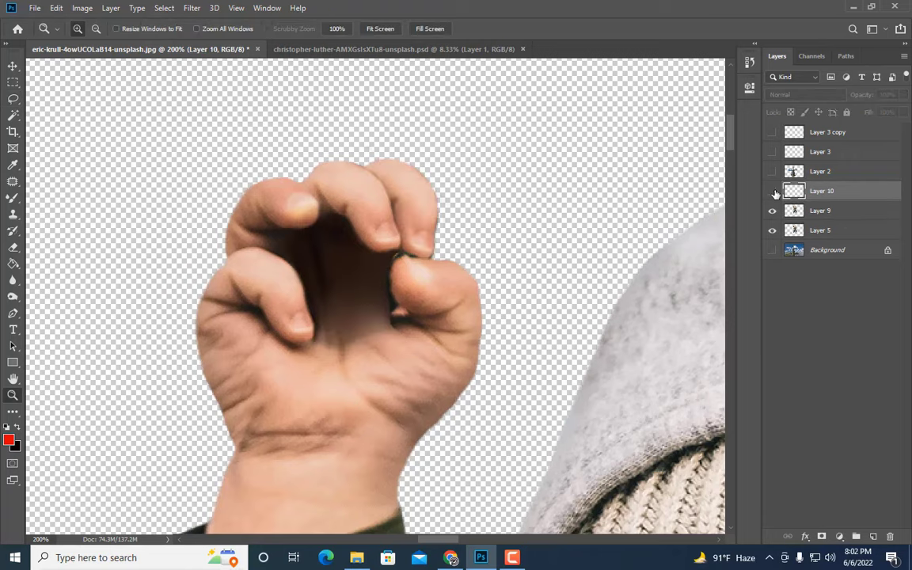
pyautogui.click(773, 191)
pyautogui.click(772, 191)
pyautogui.hotkey('ctrl', '+')
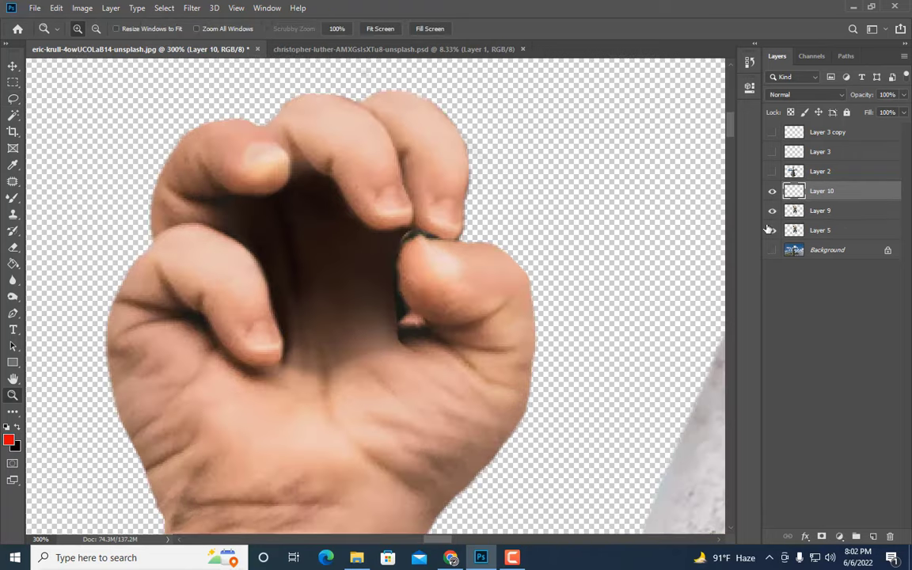
pyautogui.click(772, 191)
pyautogui.press('Delete')
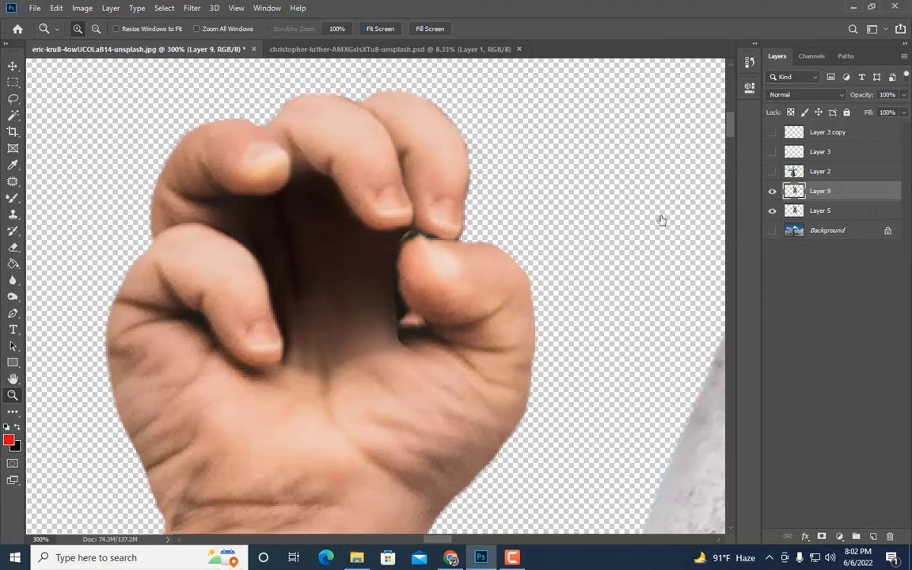
# Step: Cover the dark gap between the thumb and the fingertip above it with skin using the Clone Stamp
pyautogui.click(14, 219)
pyautogui.hotkey('ctrl', '+')
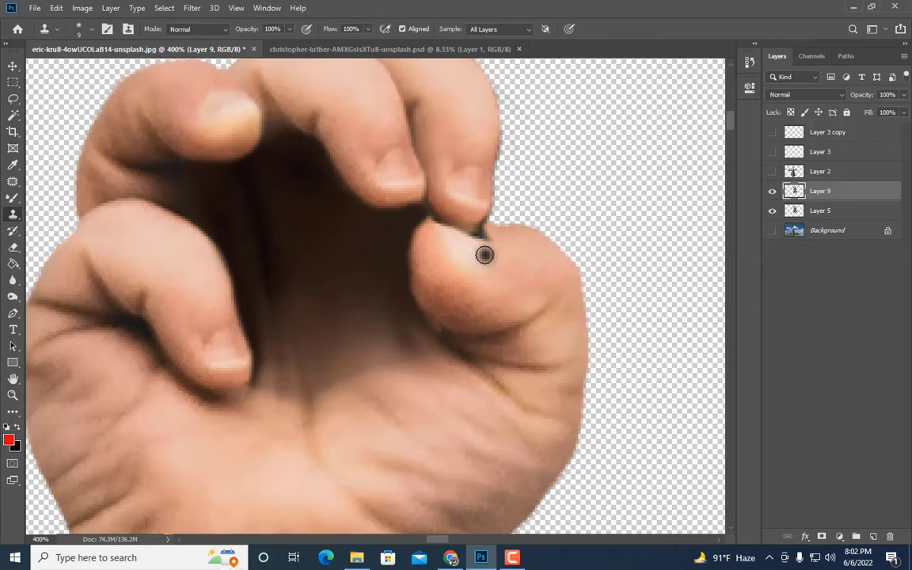
pyautogui.moveTo(479, 237); pyautogui.dragTo(462, 234)
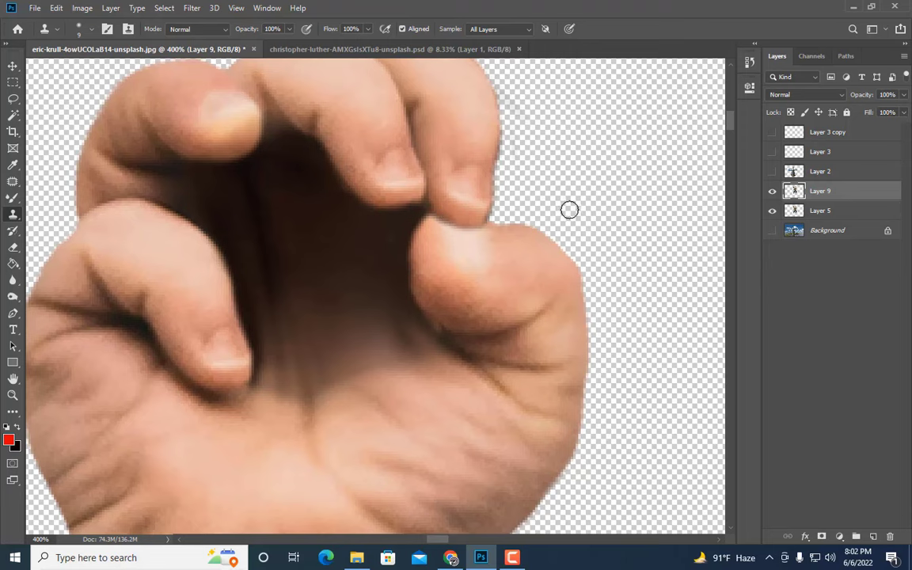
pyautogui.hotkey('ctrl', '-')
pyautogui.hotkey('ctrl', '-')
pyautogui.hotkey('ctrl', '-')
pyautogui.hotkey('ctrl', '-')
pyautogui.hotkey('ctrl', '-')
pyautogui.hotkey('ctrl', '-')
pyautogui.hotkey('ctrl', '+')
pyautogui.hotkey('ctrl', '+')
pyautogui.hotkey('ctrl', '+')
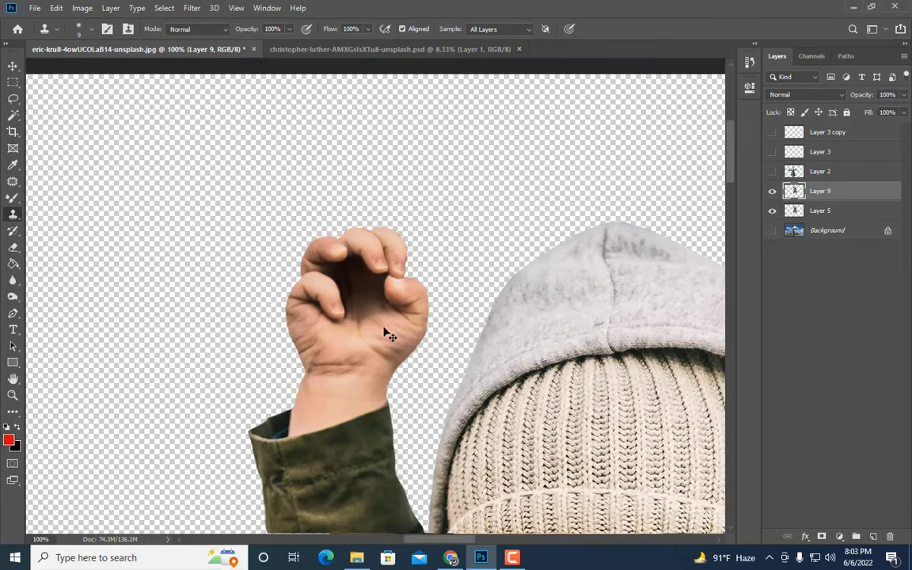
# Step: Duplicate Layer 9 and smooth the shadow and crease at the top of the palm with the Patch Tool
pyautogui.hotkey('ctrl', '+')
pyautogui.hotkey('ctrl', 'j')
pyautogui.click(12, 182)
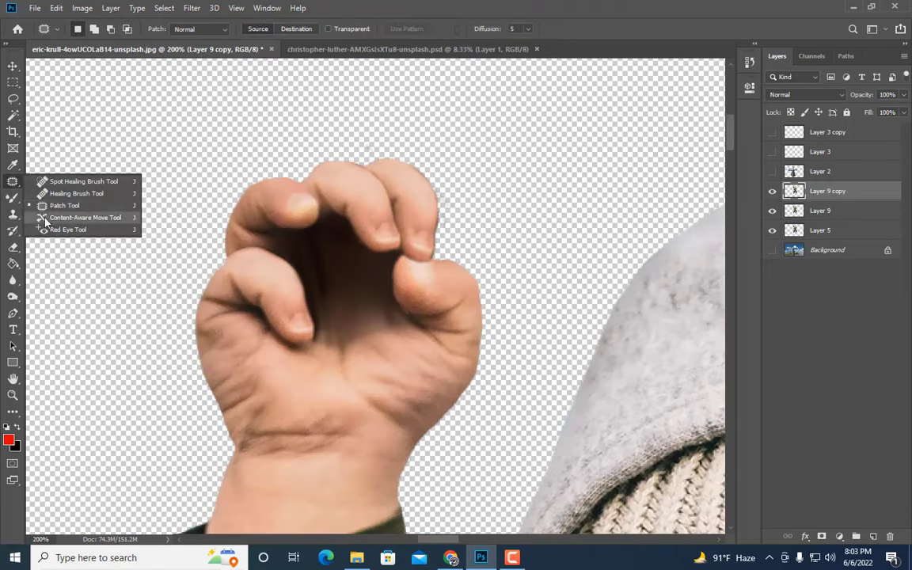
pyautogui.click(43, 207)
pyautogui.moveTo(378, 328)
pyautogui.mouseDown()
pyautogui.moveTo(322, 349)
pyautogui.moveTo(362, 264)
pyautogui.moveTo(381, 300)
pyautogui.moveTo(375, 328)
pyautogui.moveTo(353, 298)
pyautogui.mouseUp()
pyautogui.hotkey('ctrl', 'd')
pyautogui.hotkey('ctrl', 'd')
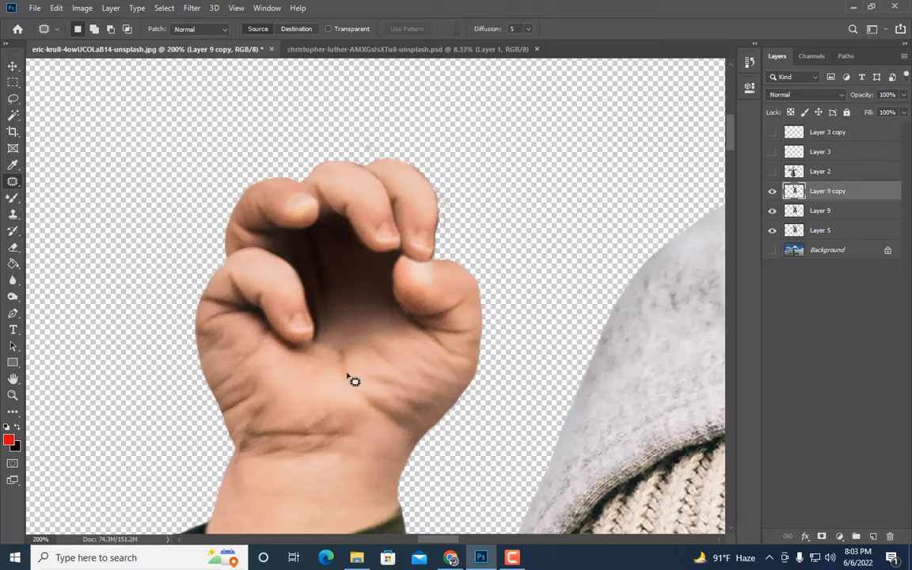
pyautogui.moveTo(364, 354); pyautogui.dragTo(332, 348)
pyautogui.moveTo(359, 355); pyautogui.dragTo(365, 314)
pyautogui.hotkey('ctrl', 'd')
# Step: Show the windmill on Layer 2 and hide Layer 9 and Layer 5
pyautogui.hotkey('ctrl', '-')
pyautogui.hotkey('ctrl', '-')
pyautogui.hotkey('ctrl', '-')
pyautogui.hotkey('ctrl', '-')
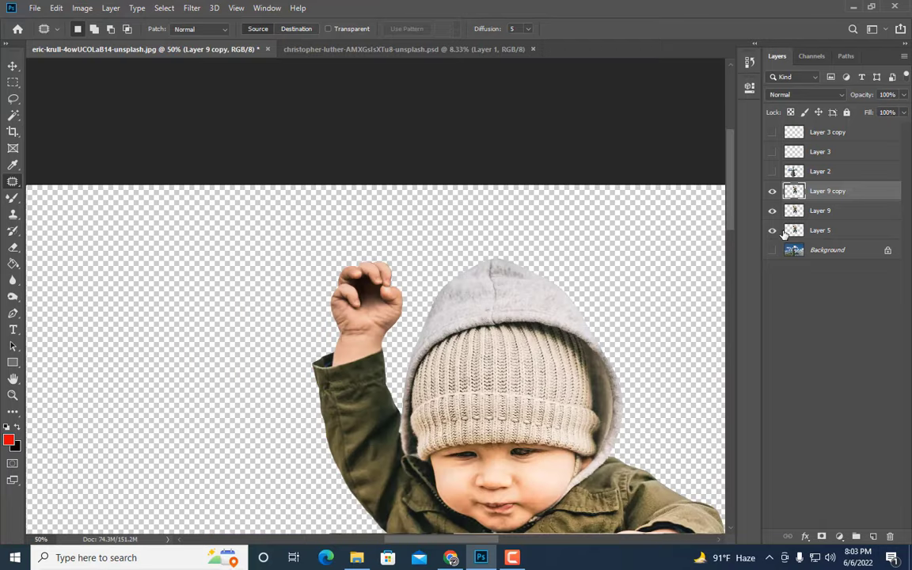
pyautogui.click(772, 172)
pyautogui.hotkey('ctrl', '+')
pyautogui.hotkey('ctrl', '+')
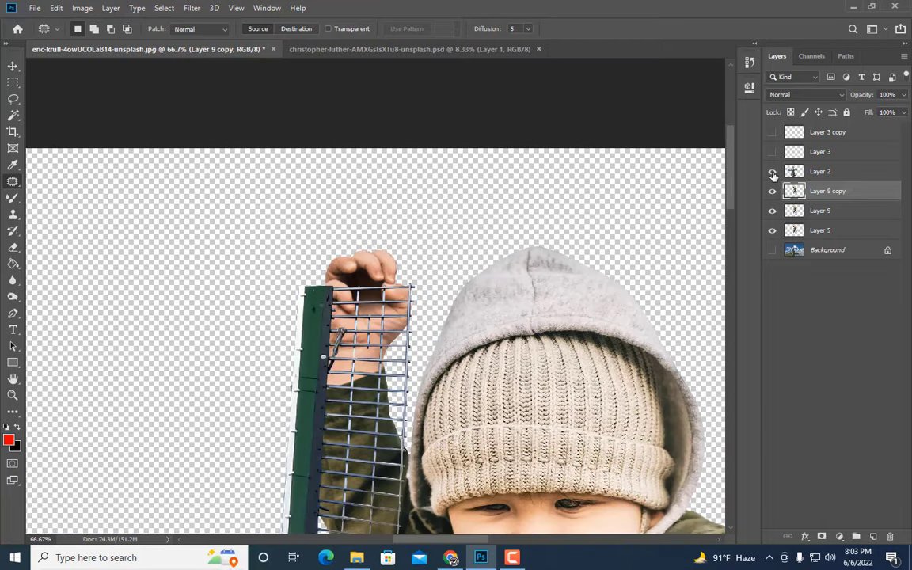
pyautogui.hotkey('ctrl', '-')
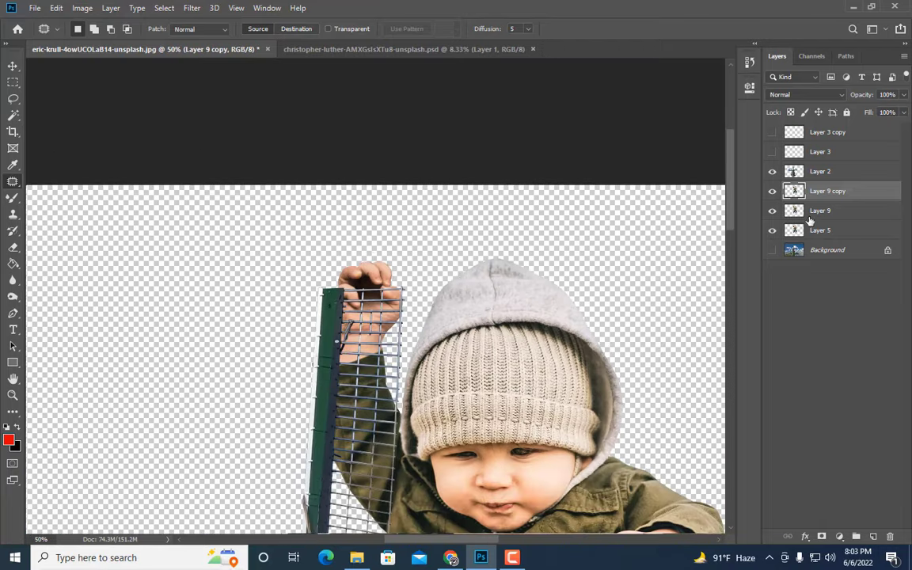
pyautogui.moveTo(772, 211); pyautogui.dragTo(772, 230)
pyautogui.hotkey('ctrl', '-')
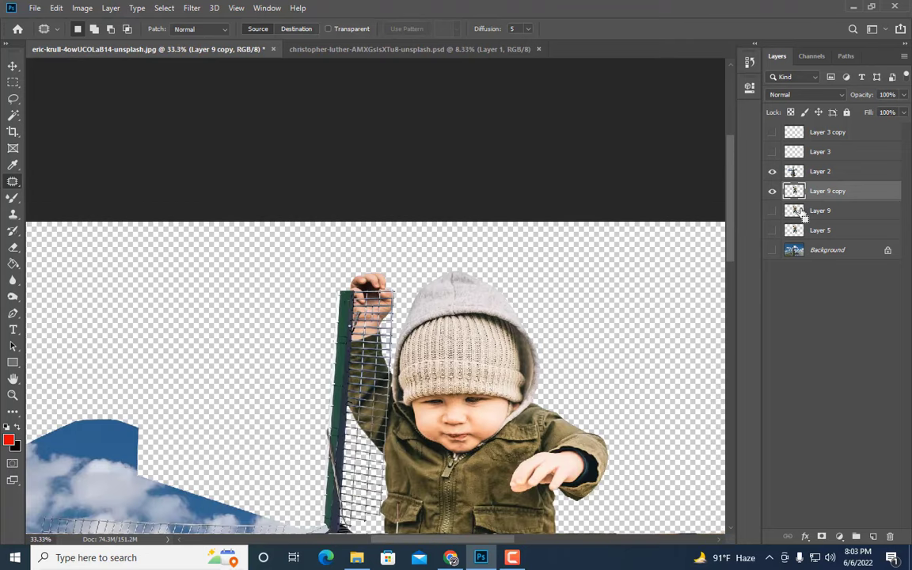
# Step: Show the Background layer and check the hand and child against the windmill and sky
pyautogui.click(772, 252)
pyautogui.hotkey('ctrl', '+')
pyautogui.hotkey('ctrl', '+')
pyautogui.hotkey('ctrl', '+')
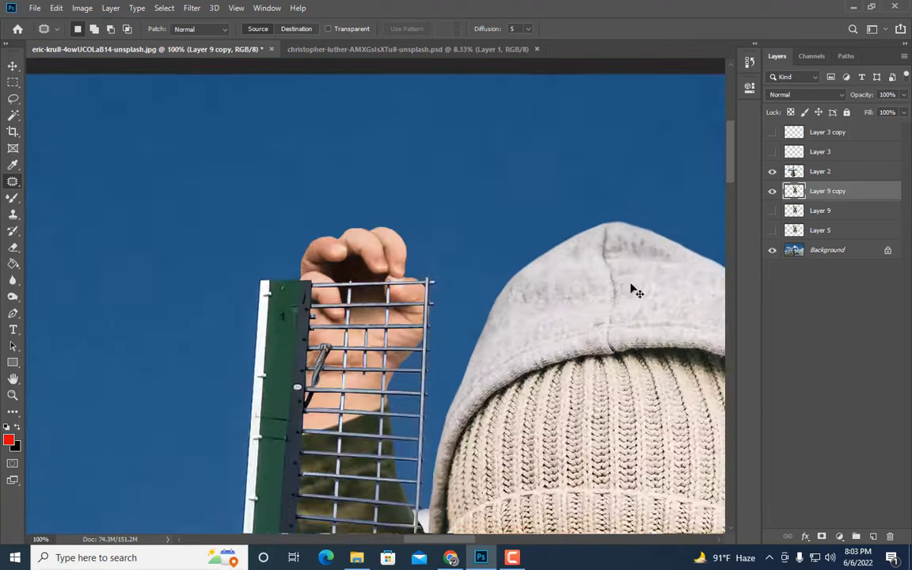
pyautogui.hotkey('ctrl', '-')
pyautogui.hotkey('ctrl', '-')
pyautogui.hotkey('ctrl', '-')
pyautogui.hotkey('ctrl', '-')
pyautogui.scroll(-2, 580, 360)
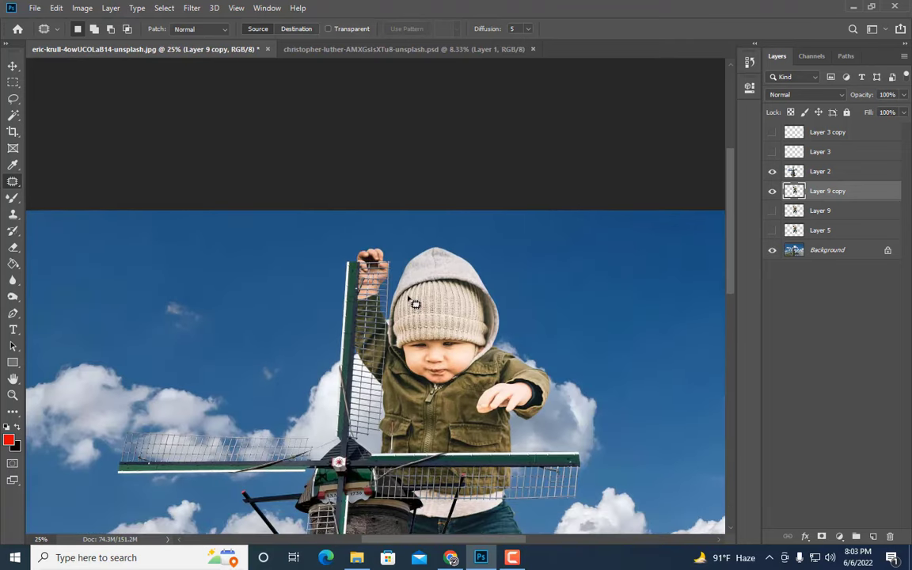
# Step: Convert Layer 9 copy to a smart object and move the child lower so the free hand rests on the horizontal blade
pyautogui.rightClick(851, 195)
pyautogui.click(713, 181)
pyautogui.hotkey('ctrl', 't')
pyautogui.moveTo(479, 311); pyautogui.dragTo(494, 348)
pyautogui.press('Return')
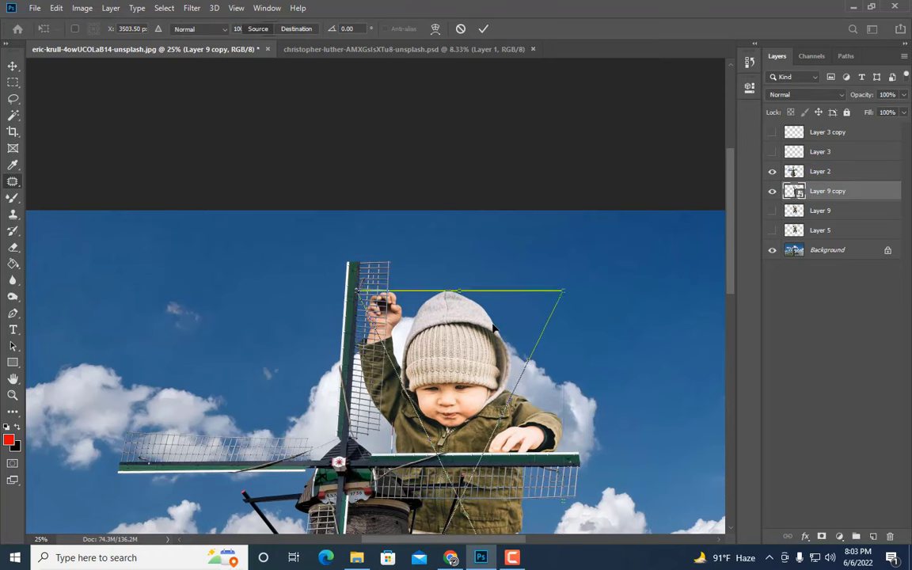
pyautogui.hotkey('ctrl', '-')
pyautogui.hotkey('ctrl', '-')
pyautogui.hotkey('ctrl', '+')
pyautogui.hotkey('ctrl', '+')
pyautogui.scroll(1, 495, 328)
pyautogui.scroll(2, 709, 331)
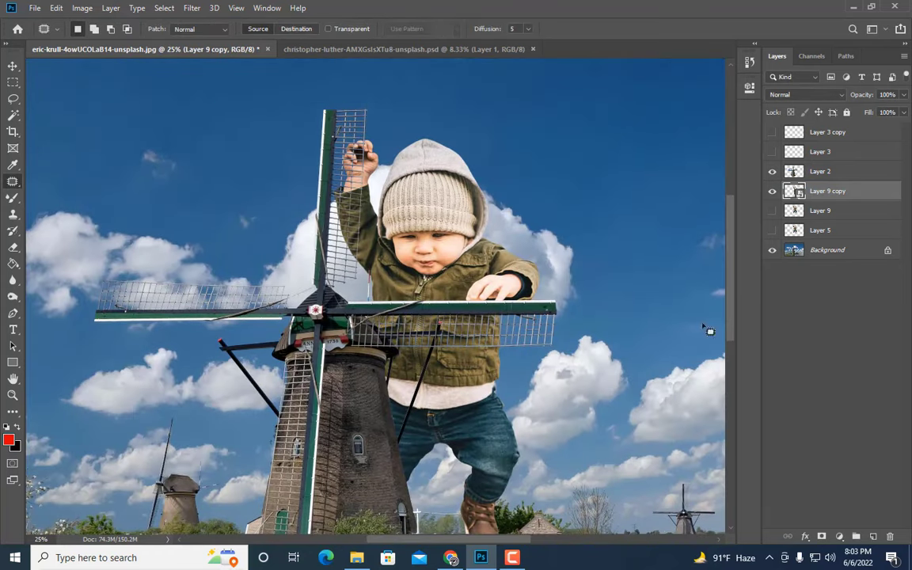
# Step: Hide Layer 2, Layer 9 copy and Background, and show only Layer 9
pyautogui.click(773, 172)
pyautogui.click(773, 190)
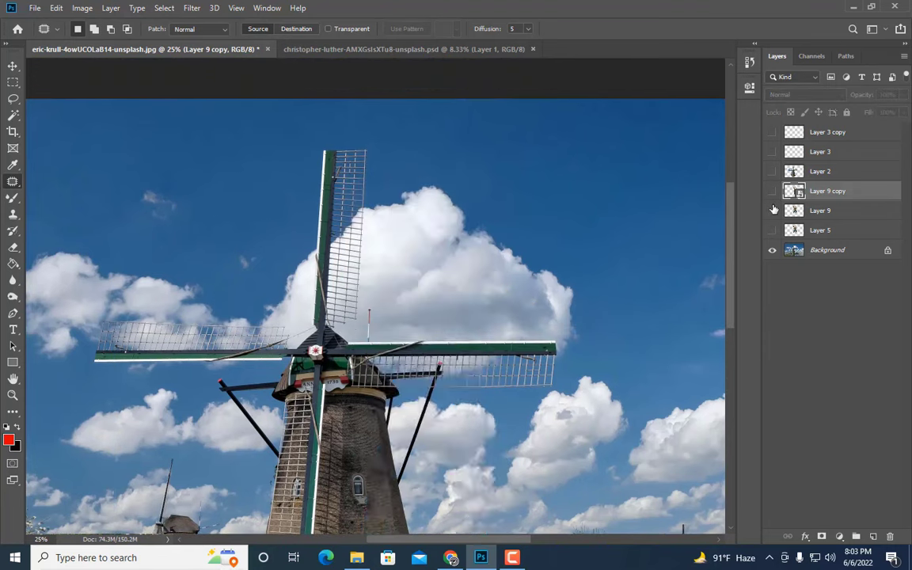
pyautogui.click(773, 210)
pyautogui.click(773, 251)
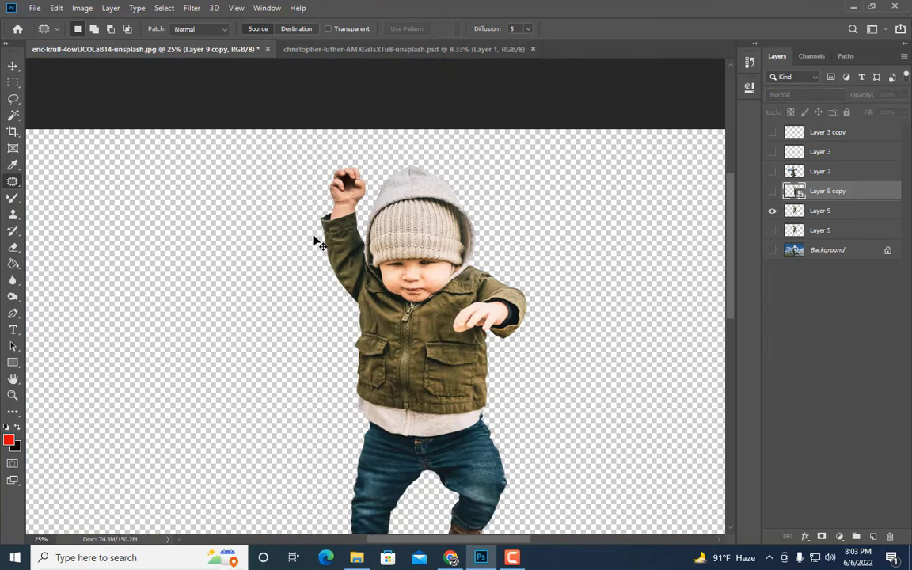
# Step: Copy the raised arm and hand from Layer 9 onto a new layer and convert that layer to a smart object
pyautogui.hotkey('ctrl', '+')
pyautogui.click(13, 82)
pyautogui.moveTo(251, 136); pyautogui.dragTo(368, 336)
pyautogui.click(823, 211)
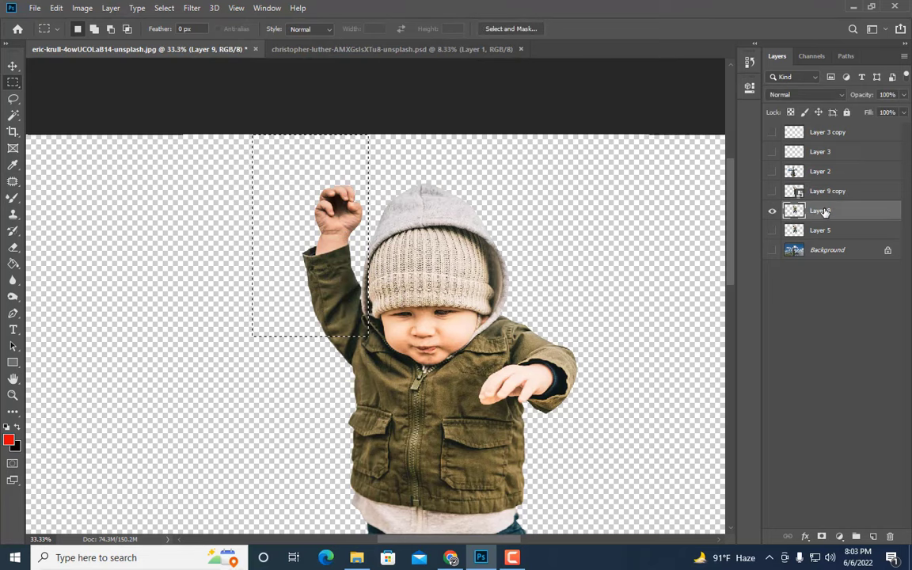
pyautogui.hotkey('ctrl', 'j')
pyautogui.rightClick(825, 211)
pyautogui.click(813, 184)
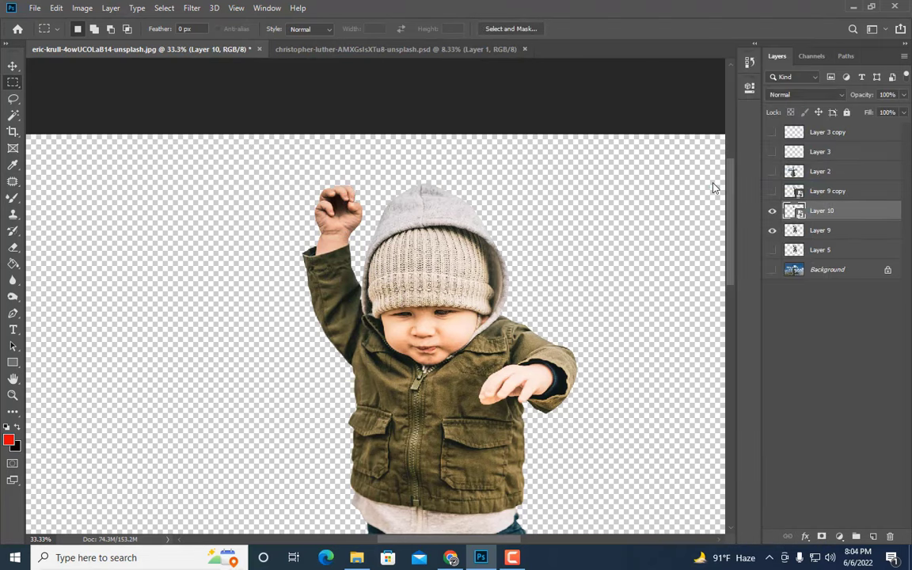
# Step: Move the copied raised arm up and slightly left so the arm extends above its original position
pyautogui.hotkey('ctrl', 't')
pyautogui.press('Up')
pyautogui.press('Up')
pyautogui.press('Up')
pyautogui.press('Up')
pyautogui.press('Up')
pyautogui.press('Up')
pyautogui.press('Up')
pyautogui.press('Up')
pyautogui.press('Up')
pyautogui.press('Up')
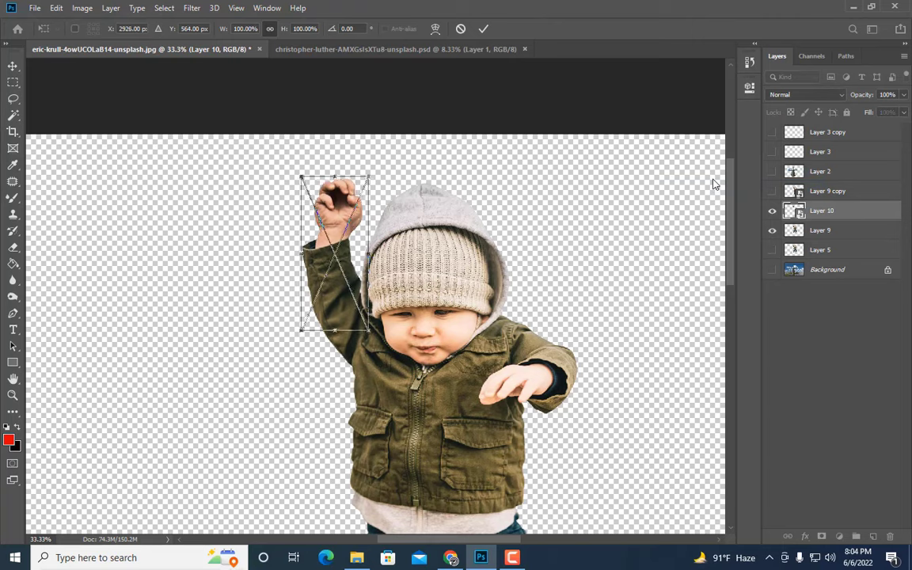
pyautogui.press('Left')
pyautogui.press('Left')
pyautogui.press('Left')
pyautogui.press('Left')
pyautogui.press('Up')
pyautogui.press('Up')
pyautogui.press('Up')
pyautogui.press('Up')
pyautogui.press('Up')
pyautogui.press('Up')
pyautogui.press('Up')
pyautogui.press('Up')
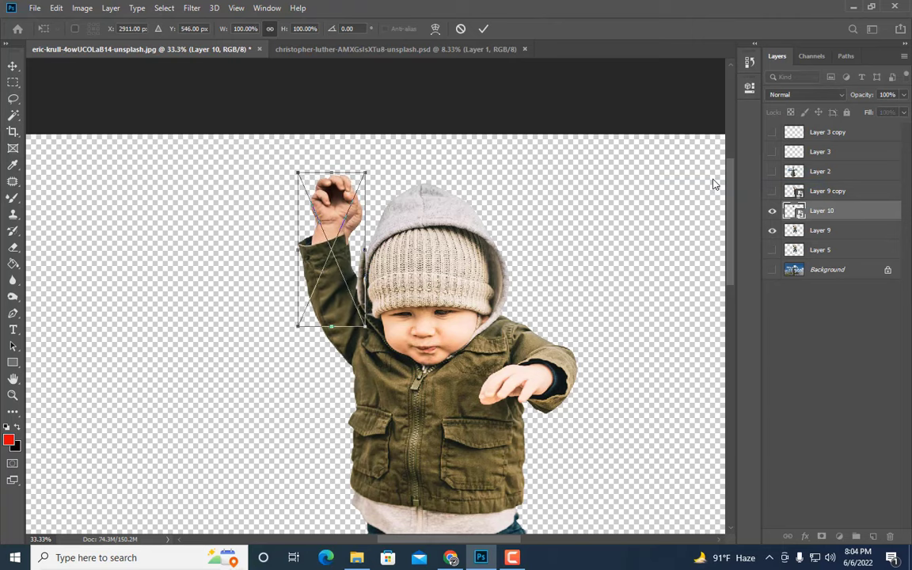
pyautogui.press('Left')
pyautogui.press('Left')
pyautogui.press('Left')
pyautogui.press('Return')
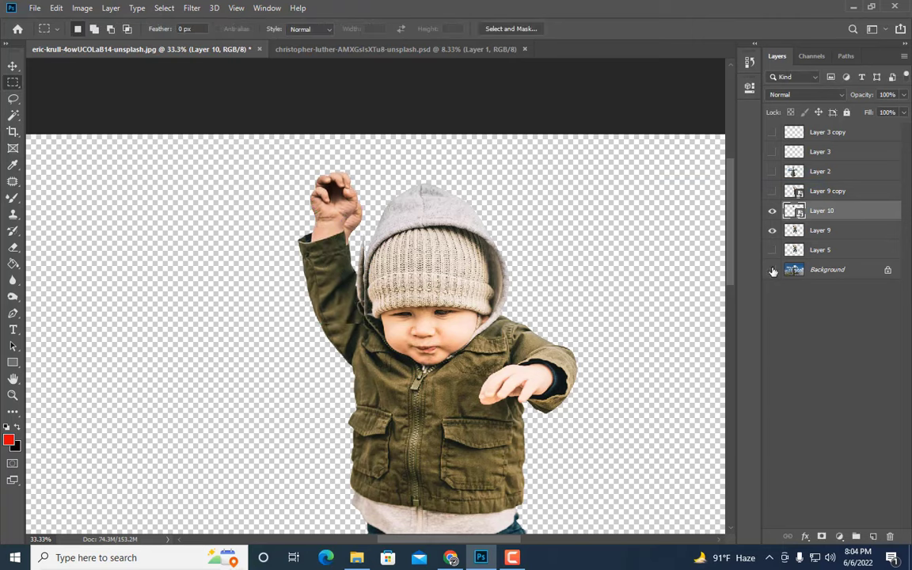
# Step: Show the Background layer and check the shifted arm against the windmill with Layer 9 on and off
pyautogui.click(772, 270)
pyautogui.click(772, 270)
pyautogui.click(773, 270)
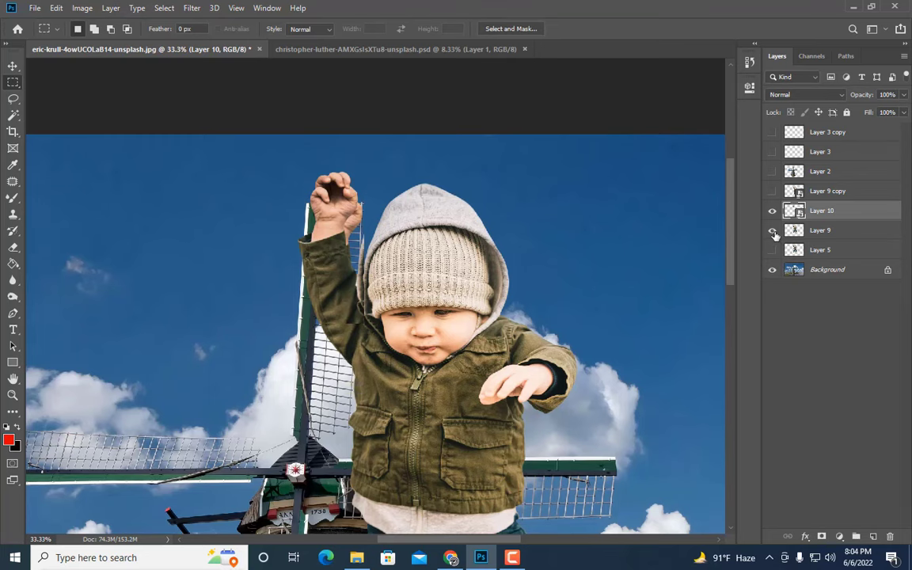
pyautogui.click(773, 230)
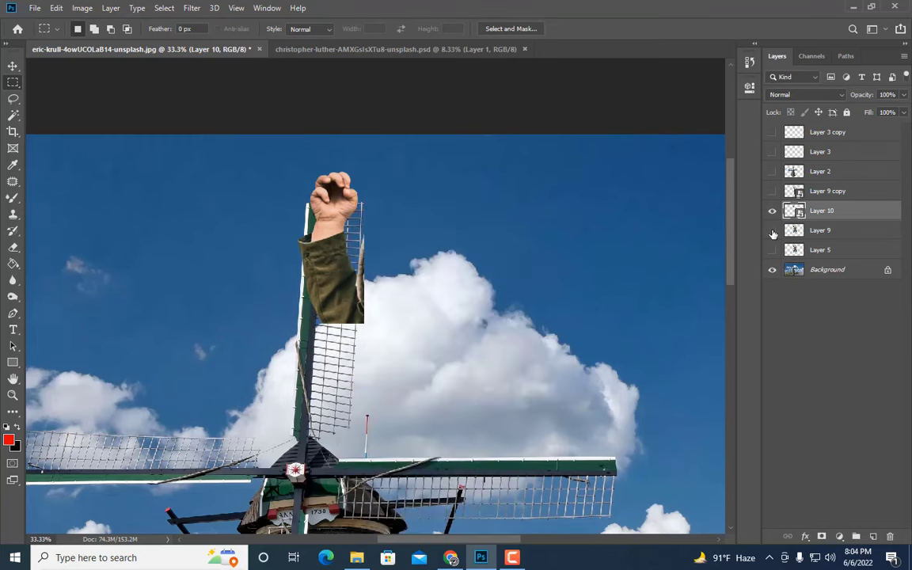
pyautogui.click(772, 231)
# Step: Hide the Background layer and erase the original hand on Layer 9 showing beside the shifted arm, using a 90 px eraser
pyautogui.click(803, 231)
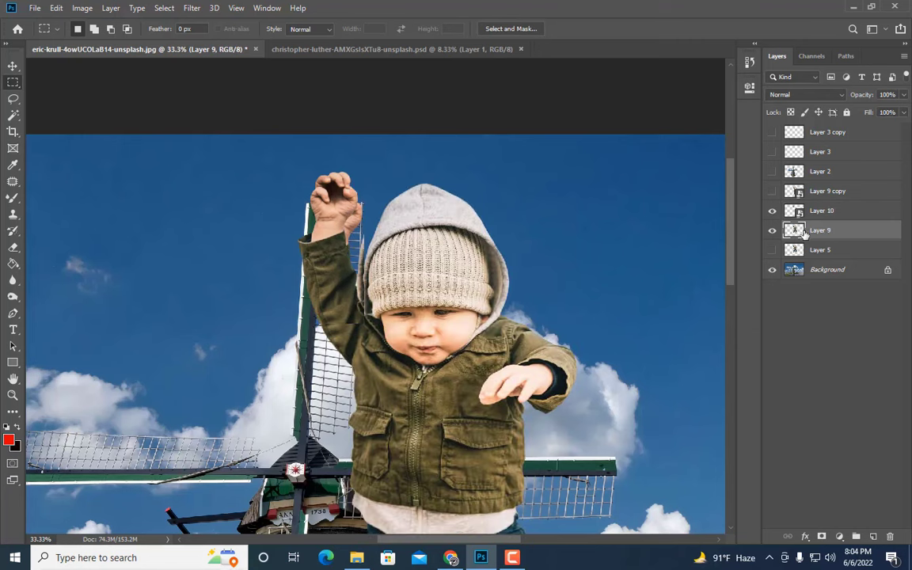
pyautogui.click(772, 269)
pyautogui.hotkey('ctrl', '+')
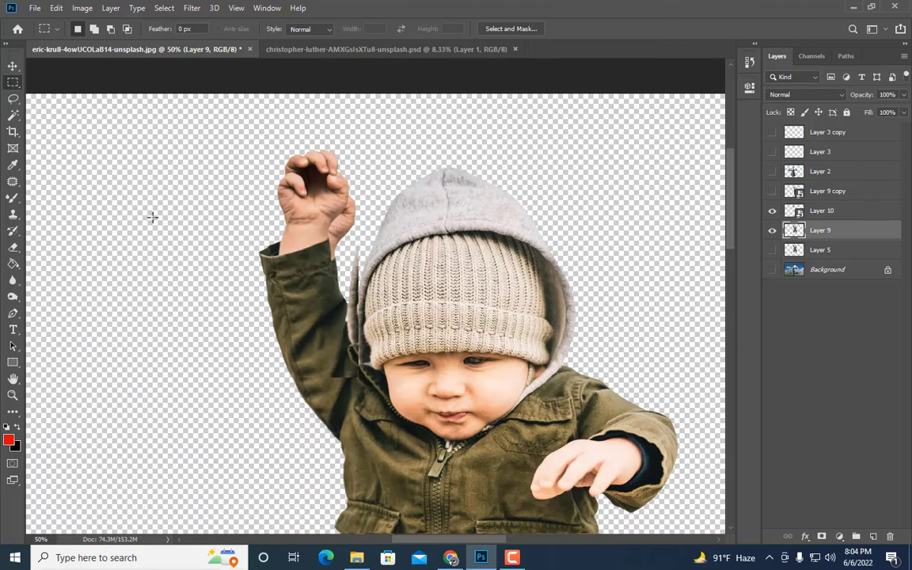
pyautogui.press('e')
pyautogui.press(']')
pyautogui.press(']')
pyautogui.press(']')
pyautogui.press(']')
pyautogui.press(']')
pyautogui.press(']')
pyautogui.press(']')
pyautogui.press(']')
pyautogui.press(']')
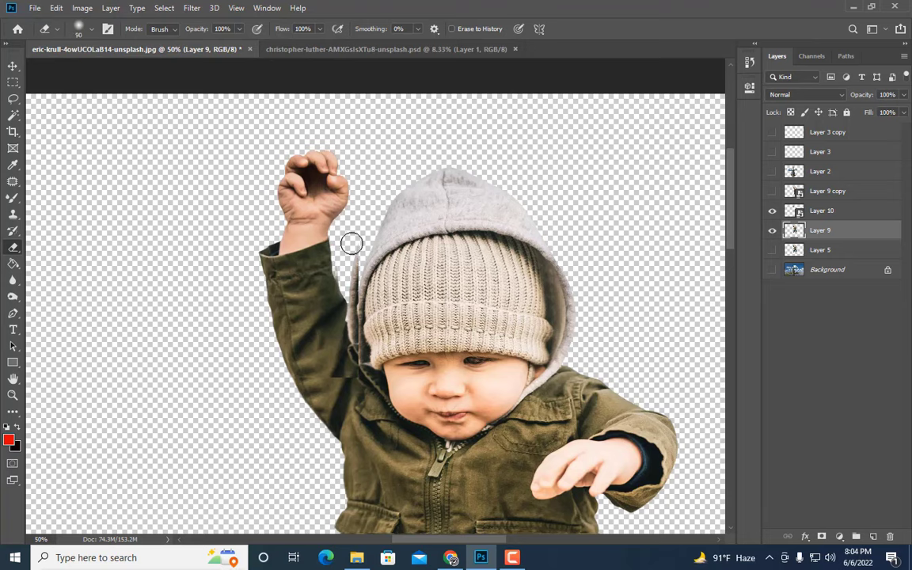
pyautogui.hotkey('ctrl', '+')
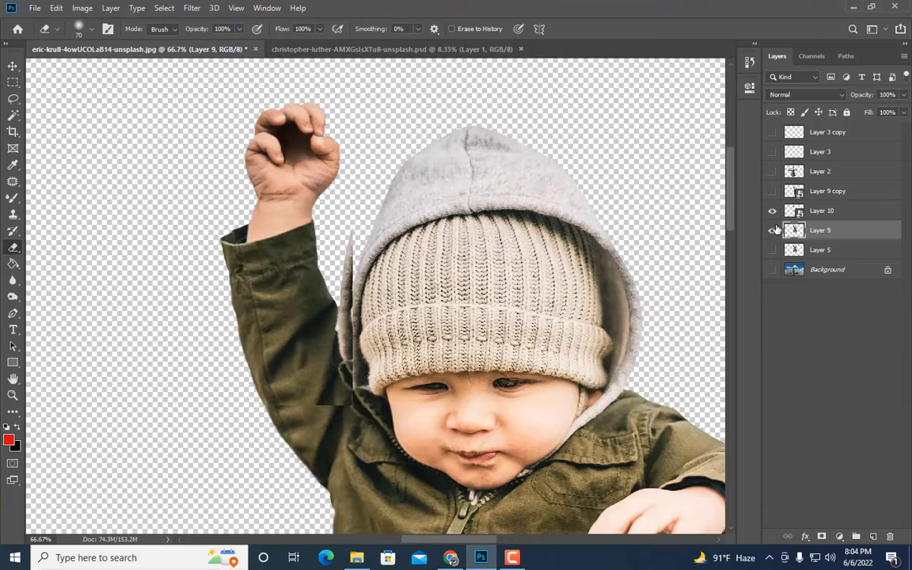
# Step: Rasterize Layer 10 and set the eraser brush size to 70 px
pyautogui.press(']')
pyautogui.press(']')
pyautogui.rightClick(820, 222)
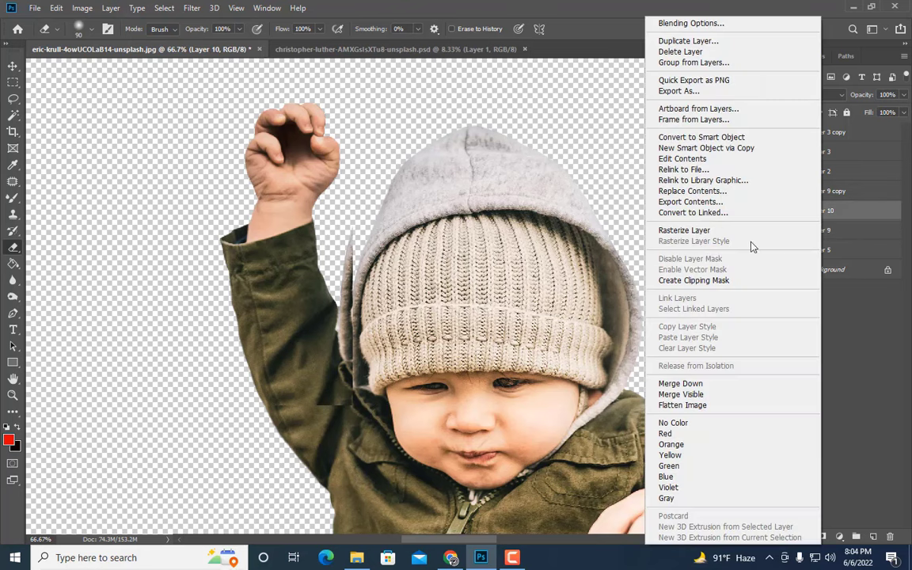
pyautogui.click(681, 228)
pyautogui.press('[')
pyautogui.press('[')
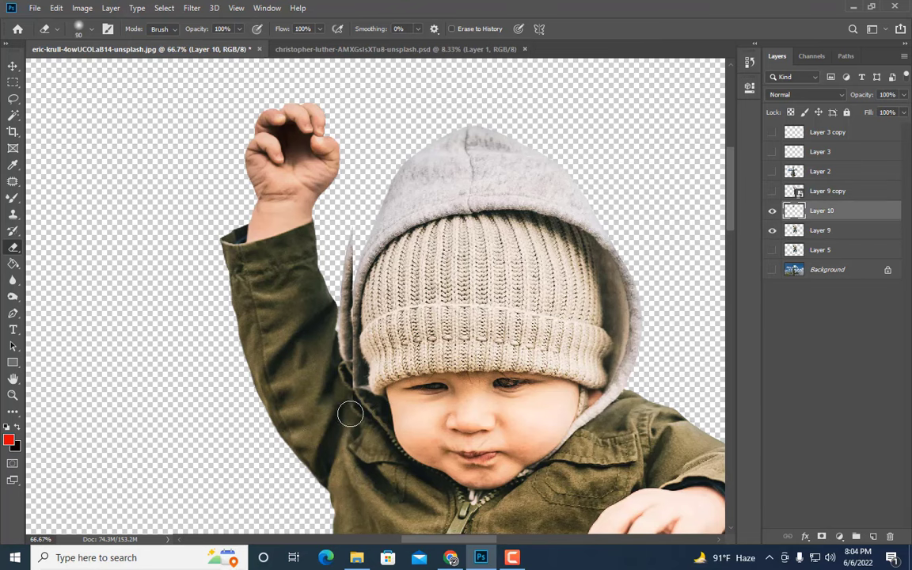
# Step: Erase the duplicated strip of hood and the hard jacket edge beside the raised arm on Layer 10
pyautogui.click(772, 210)
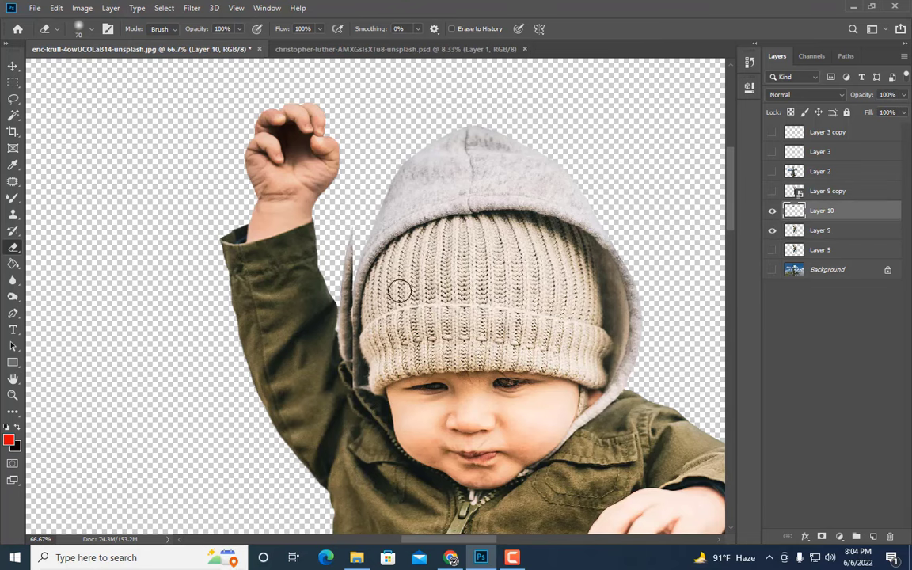
pyautogui.moveTo(351, 249)
pyautogui.mouseDown()
pyautogui.moveTo(351, 338)
pyautogui.moveTo(345, 315)
pyautogui.moveTo(329, 304)
pyautogui.moveTo(326, 324)
pyautogui.moveTo(337, 383)
pyautogui.moveTo(323, 346)
pyautogui.moveTo(352, 422)
pyautogui.mouseUp()
pyautogui.hotkey('ctrl', '+')
pyautogui.scroll(-1, 389, 316)
pyautogui.press(']')
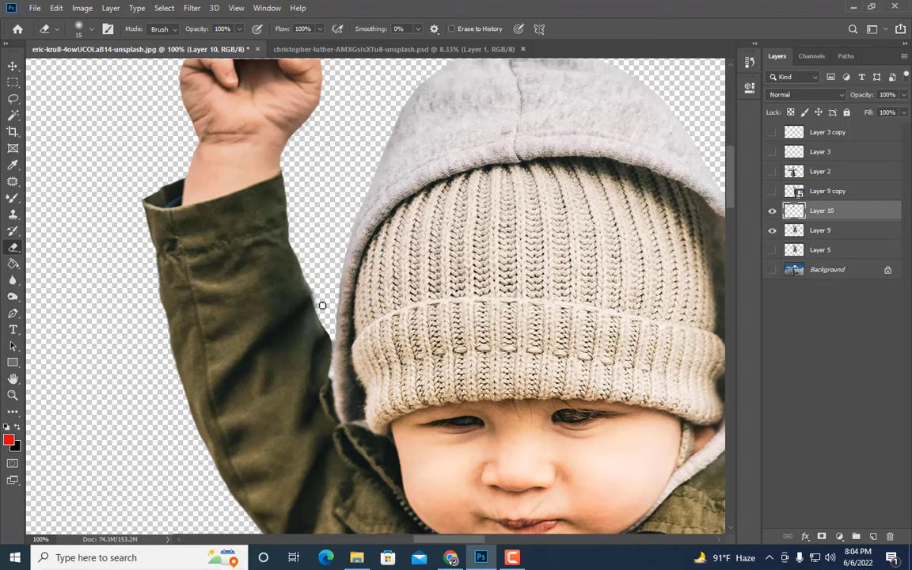
pyautogui.hotkey('ctrl', '-')
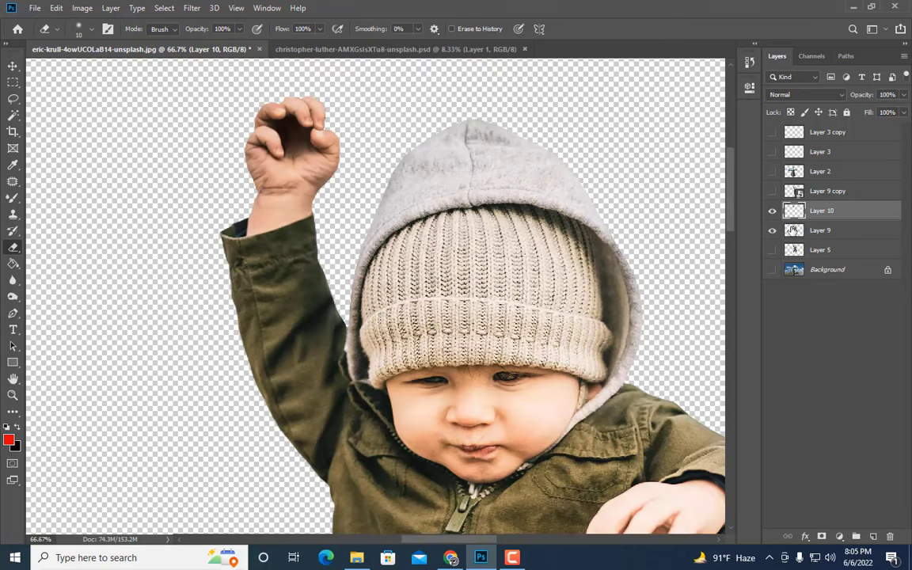
pyautogui.click(770, 213)
pyautogui.click(769, 213)
# Step: Convert Layer 10 to a smart object and stretch the raised arm upward to about 107% height
pyautogui.rightClick(829, 220)
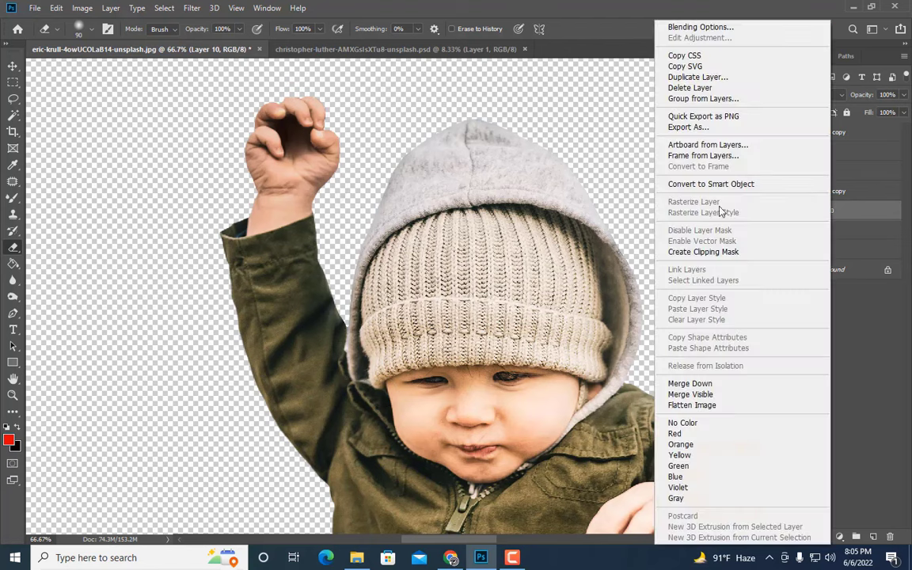
pyautogui.press('Escape')
pyautogui.hotkey('ctrl', 't')
pyautogui.hotkey('ctrl', '-')
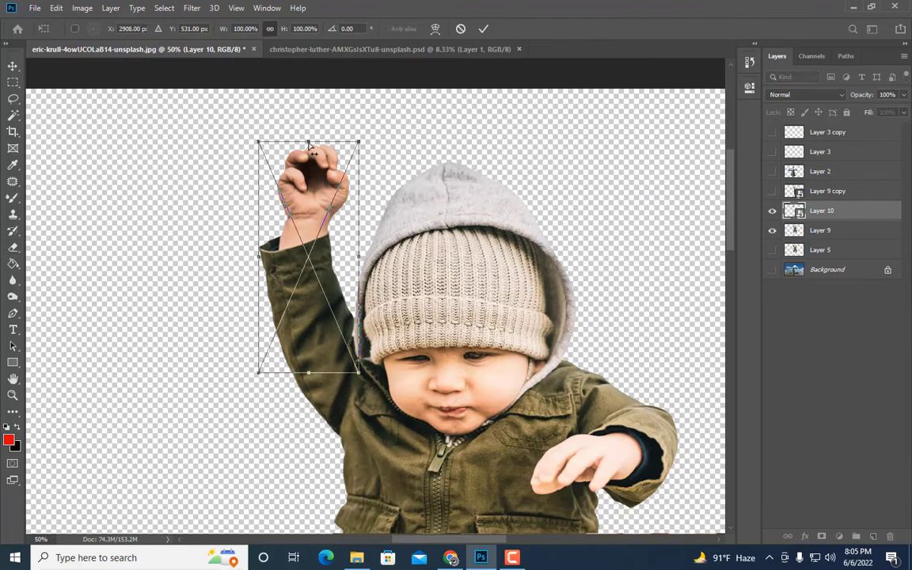
pyautogui.moveTo(308, 144); pyautogui.dragTo(308, 127)
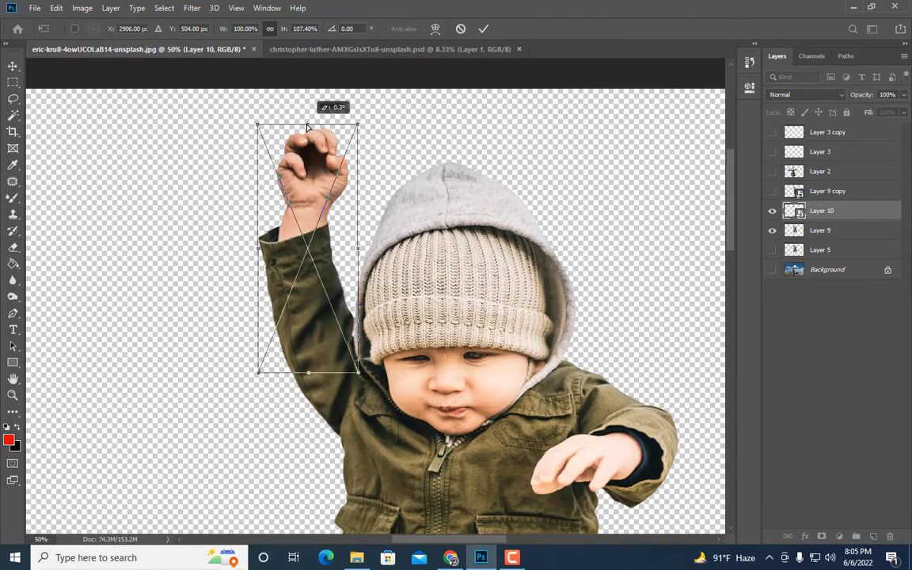
pyautogui.press('Return')
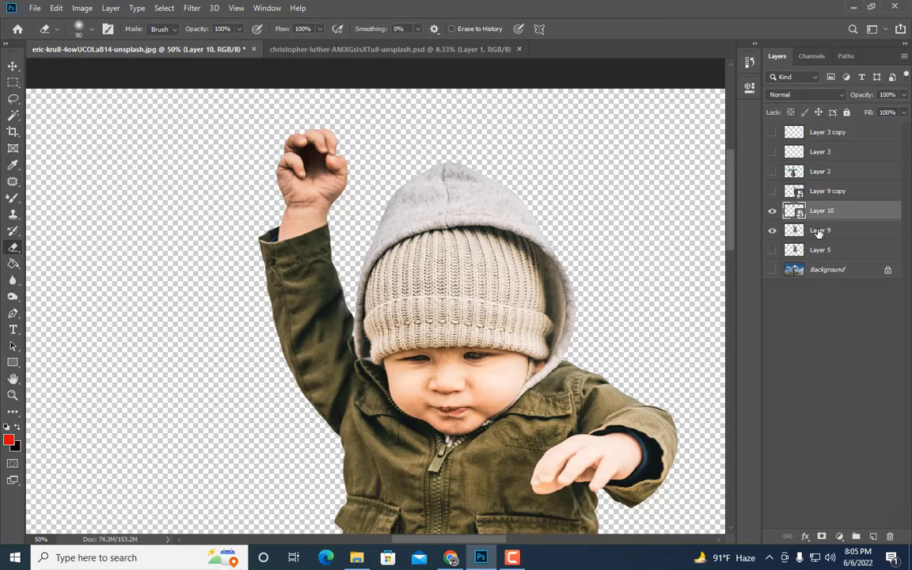
# Step: Merge the stretched arm layer with Layer 9 into one child layer
pyautogui.keyDown('ctrl'); pyautogui.click(819, 231); pyautogui.keyUp('ctrl')
pyautogui.rightClick(819, 231)
pyautogui.click(697, 383)
# Step: Compare the merged child with Layer 9 copy, leaving only Layer 2 and Layer 10 visible
pyautogui.click(773, 193)
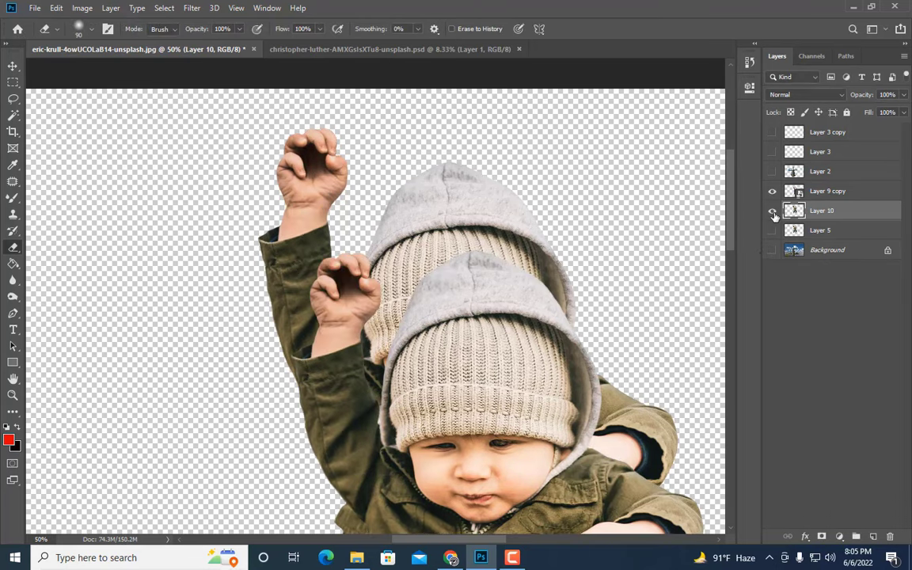
pyautogui.click(773, 212)
pyautogui.click(772, 212)
pyautogui.click(772, 173)
pyautogui.click(773, 210)
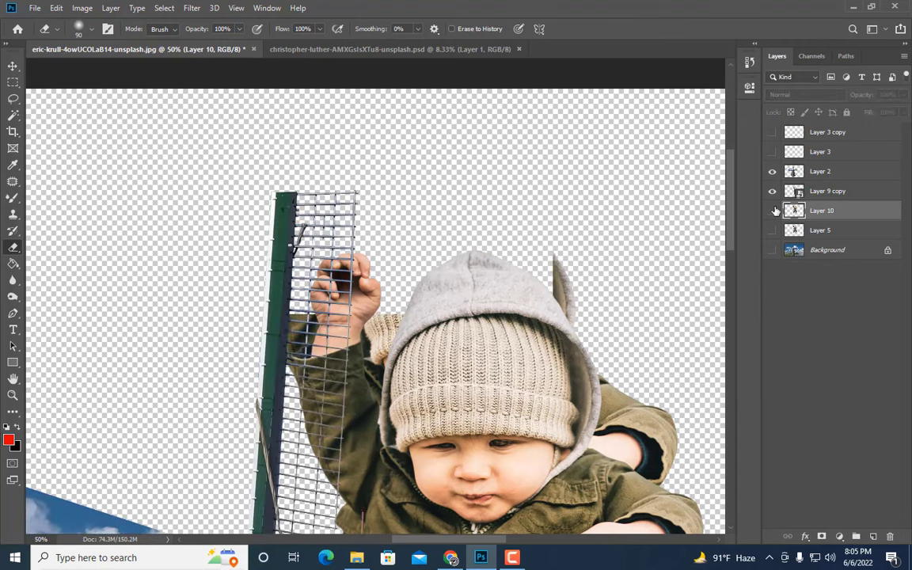
pyautogui.click(774, 210)
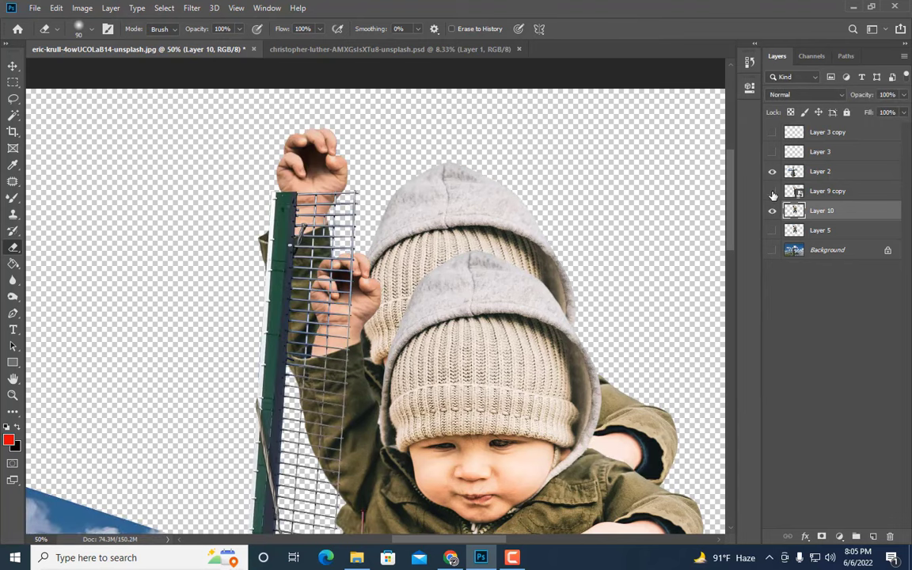
pyautogui.click(773, 193)
pyautogui.hotkey('ctrl', '-')
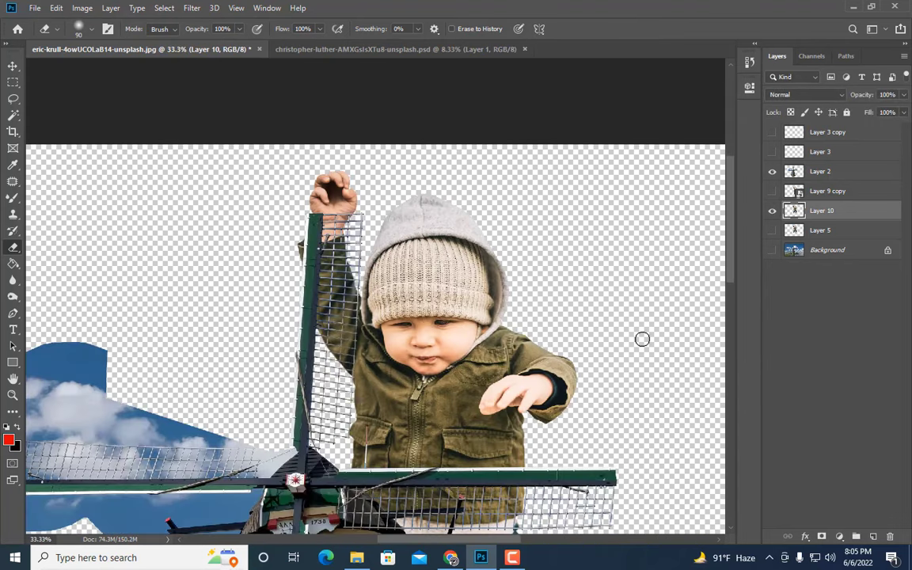
# Step: Convert Layer 10 to a smart object and move the child straight down to a Y position of about 1565 px
pyautogui.rightClick(827, 210)
pyautogui.click(696, 182)
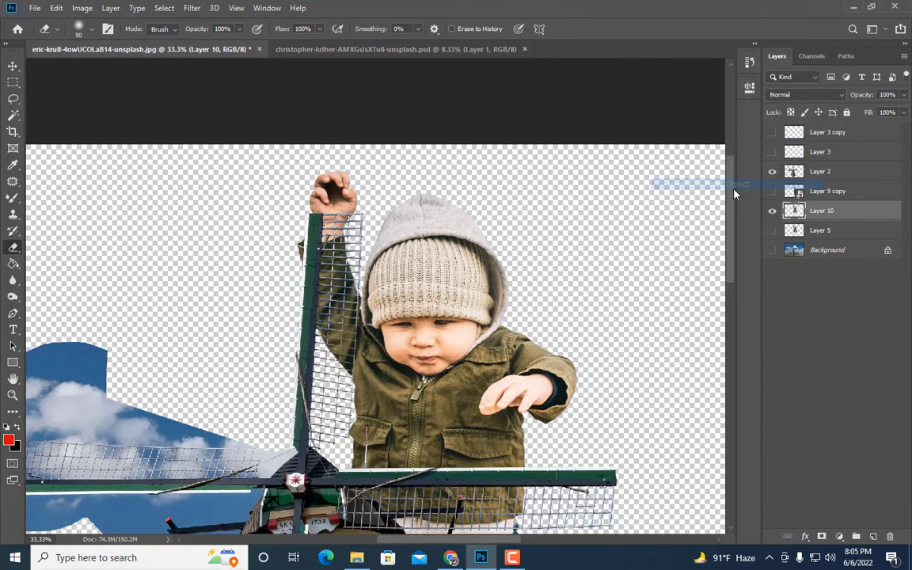
pyautogui.hotkey('ctrl', 't')
pyautogui.press('Down')
pyautogui.press('Down')
pyautogui.press('Down')
pyautogui.press('Down')
pyautogui.press('Down')
pyautogui.press('Down')
pyautogui.press('Down')
pyautogui.press('Down')
pyautogui.press('Down')
pyautogui.press('Down')
pyautogui.press('Down')
pyautogui.press('Down')
pyautogui.press('Down')
pyautogui.press('Down')
pyautogui.press('Down')
pyautogui.press('Down')
pyautogui.press('Down')
pyautogui.press('Down')
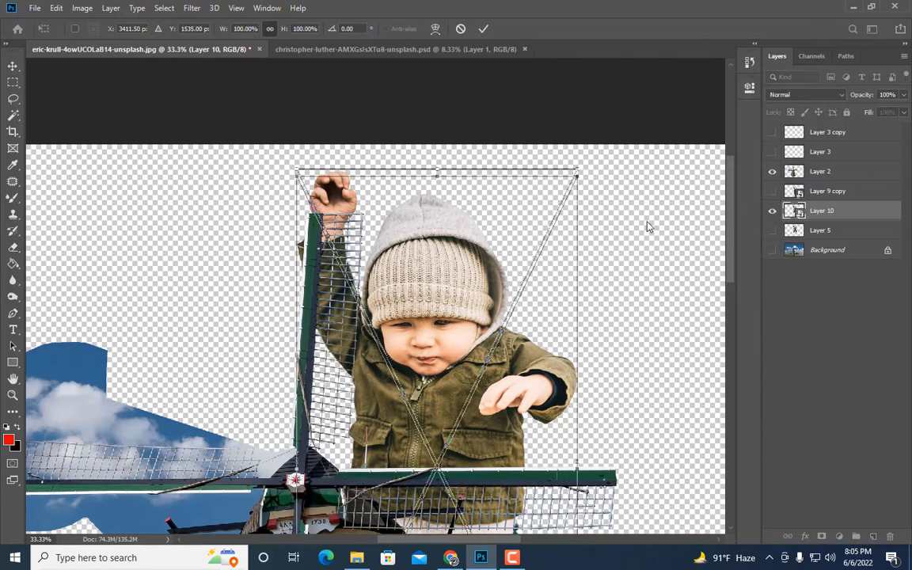
pyautogui.press('Down')
pyautogui.press('Down')
pyautogui.press('Down')
pyautogui.press('Down')
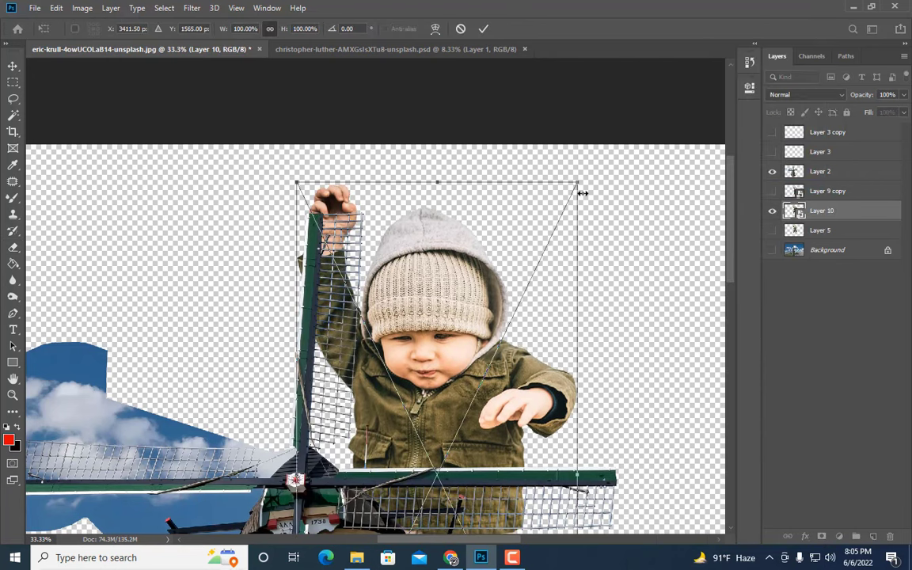
# Step: Scale the child down slightly and reposition it so the raised hand sits at the tip of the upright blade
pyautogui.moveTo(577, 183); pyautogui.dragTo(574, 190)
pyautogui.moveTo(520, 247)
pyautogui.mouseDown()
pyautogui.moveTo(520, 236)
pyautogui.moveTo(522, 255)
pyautogui.mouseUp()
pyautogui.scroll(-4, 575, 275)
pyautogui.press('Return')
pyautogui.hotkey('ctrl', '-')
pyautogui.scroll(-6, 576, 247)
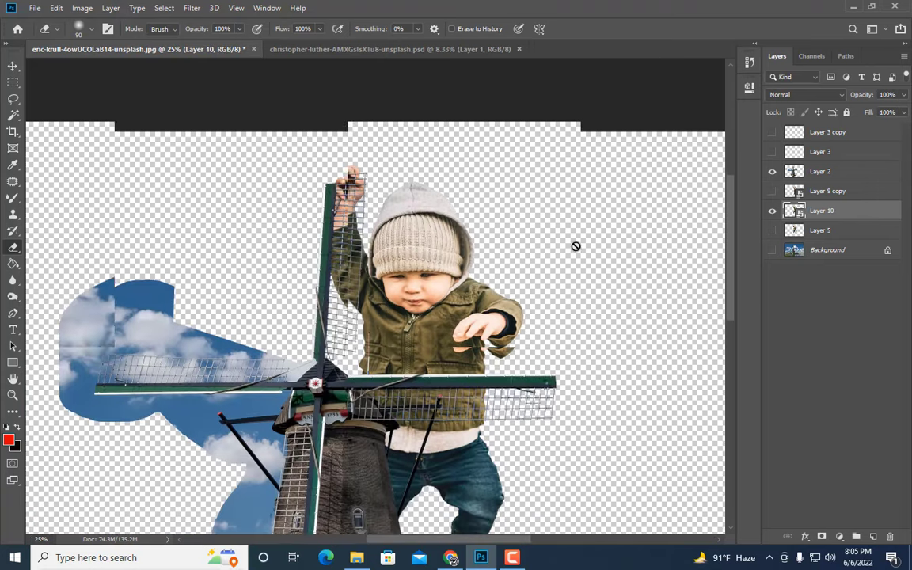
pyautogui.scroll(3, 568, 244)
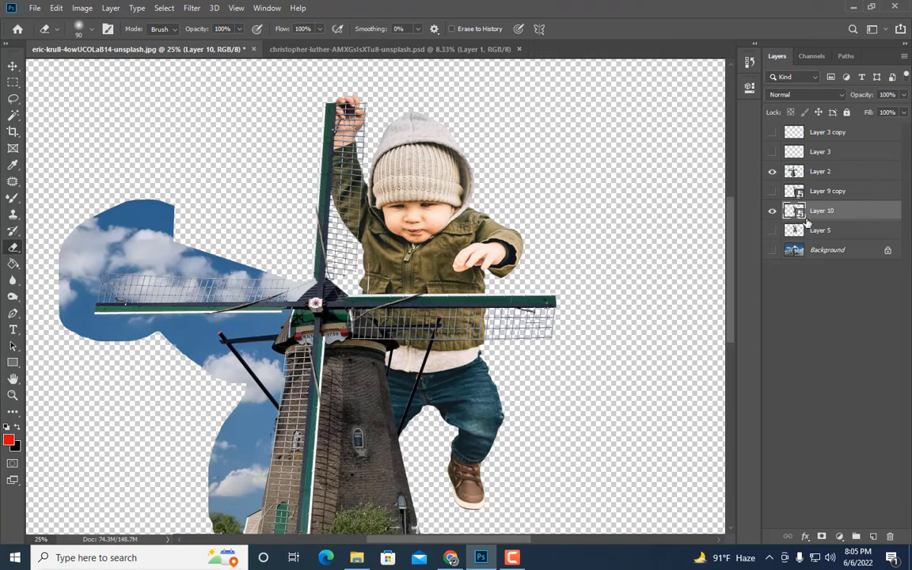
# Step: Rasterize Layer 10, lasso the child's lowered arm and hand, and copy them to a new smart object layer
pyautogui.rightClick(810, 211)
pyautogui.click(705, 231)
pyautogui.hotkey('ctrl', '+')
pyautogui.hotkey('ctrl', '+')
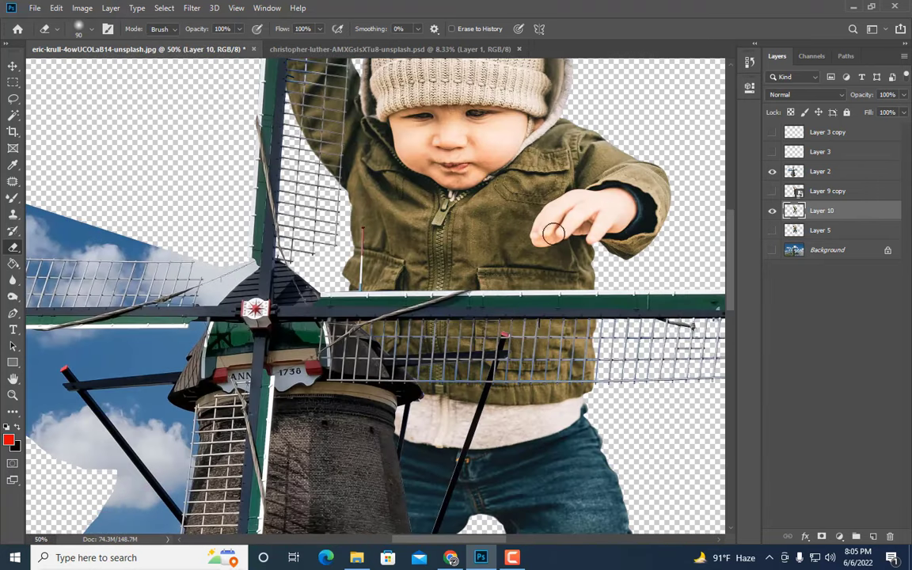
pyautogui.click(13, 98)
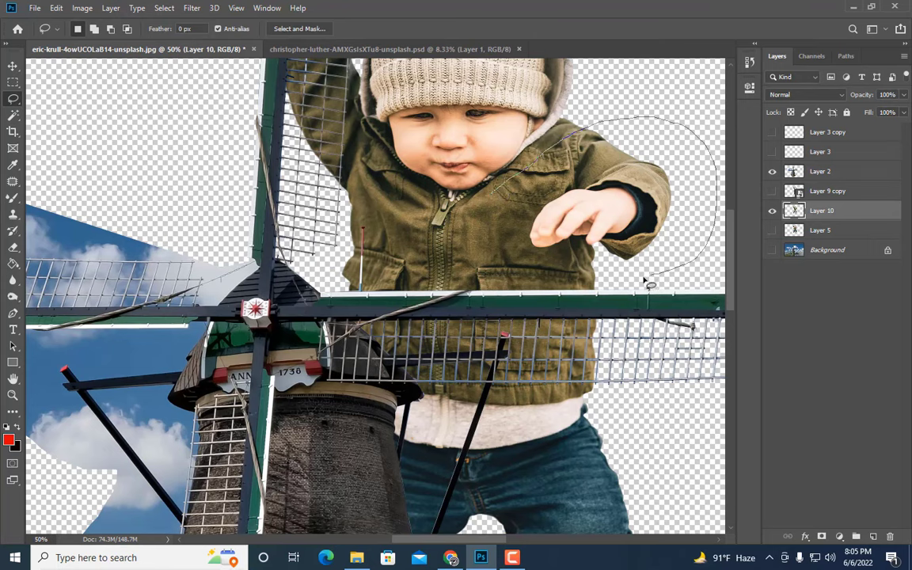
pyautogui.moveTo(645, 278); pyautogui.dragTo(494, 203)
pyautogui.hotkey('ctrl', 'j')
pyautogui.rightClick(825, 213)
pyautogui.click(744, 186)
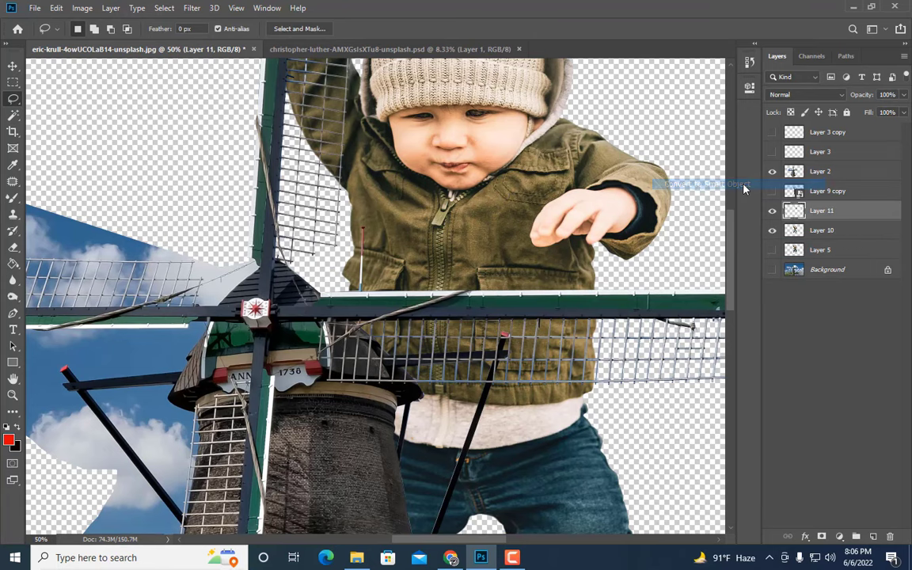
# Step: Stretch the copied arm on Layer 11 to 128.04% height and nudge it down until the hand rests on the horizontal blade
pyautogui.hotkey('ctrl', 't')
pyautogui.hotkey('ctrl', '-')
pyautogui.moveTo(514, 290); pyautogui.dragTo(514, 313)
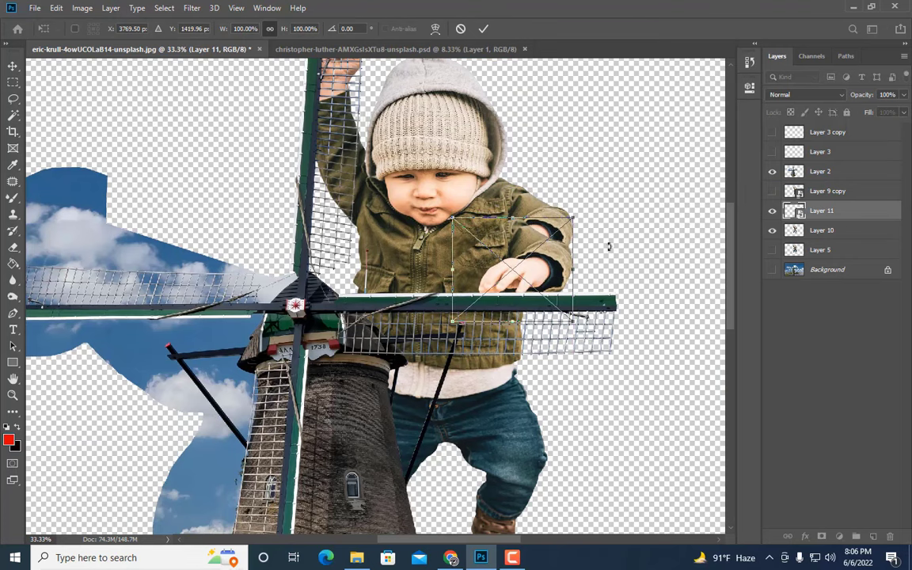
pyautogui.moveTo(513, 221); pyautogui.dragTo(515, 190)
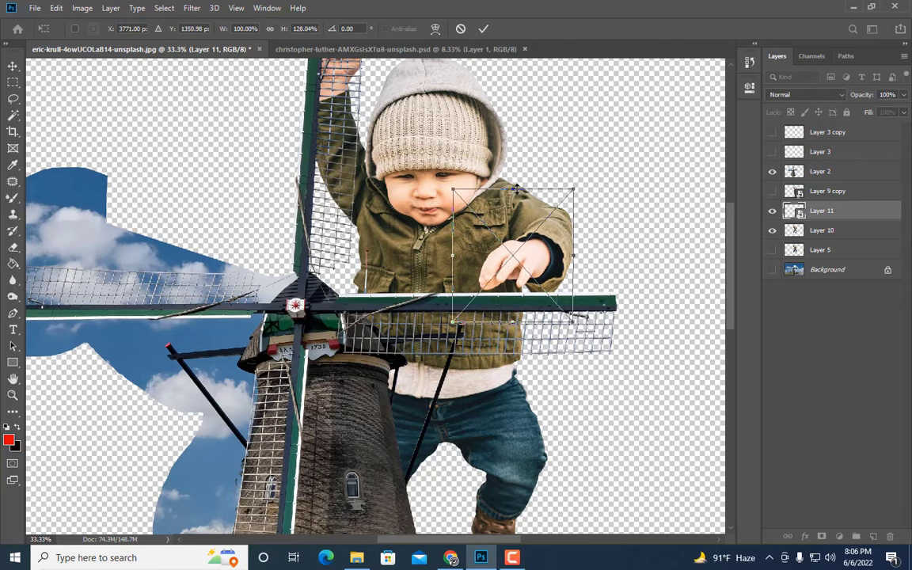
pyautogui.press('Down')
pyautogui.press('Down')
pyautogui.press('Down')
pyautogui.press('Down')
pyautogui.press('Down')
pyautogui.press('Down')
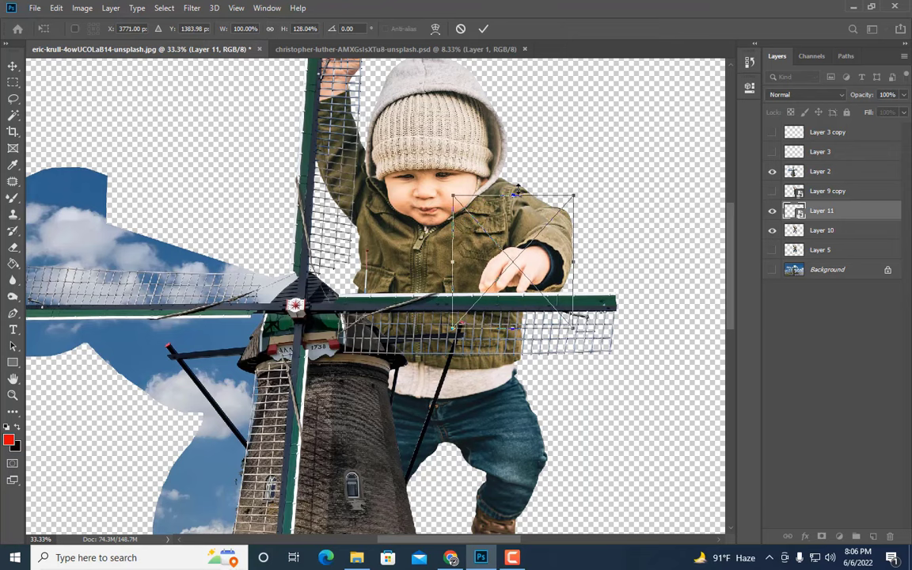
pyautogui.press('Return')
pyautogui.hotkey('ctrl', '+')
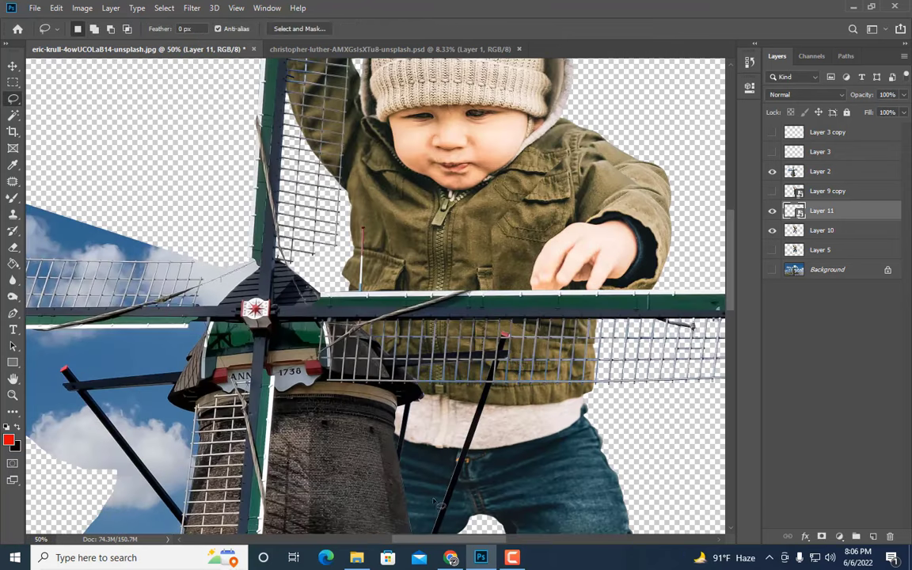
# Step: Rasterize Layer 11 and erase the excess jacket around the copied arm, toggling the layer's visibility to compare
pyautogui.moveTo(438, 539); pyautogui.dragTo(468, 539)
pyautogui.rightClick(839, 212)
pyautogui.click(712, 231)
pyautogui.hotkey('ctrl', '+')
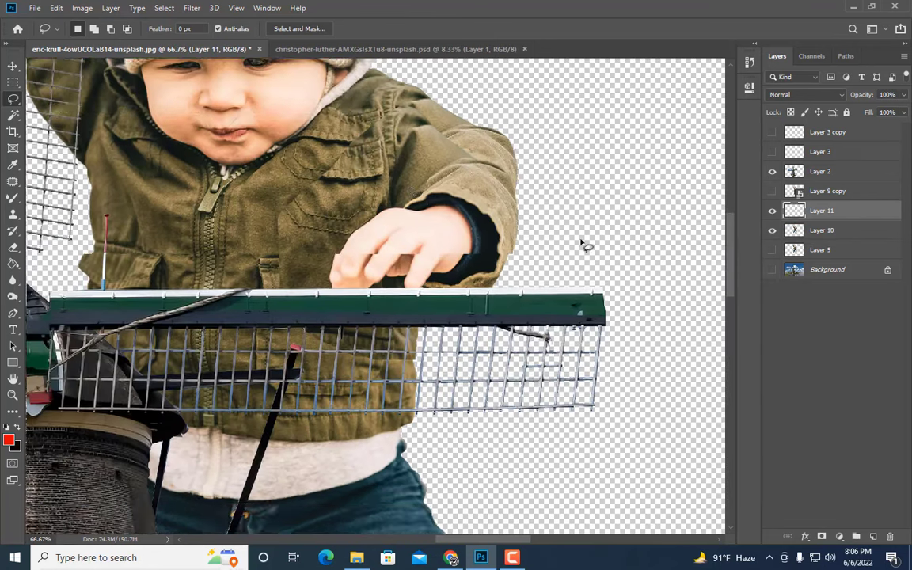
pyautogui.scroll(2, 582, 245)
pyautogui.click(13, 248)
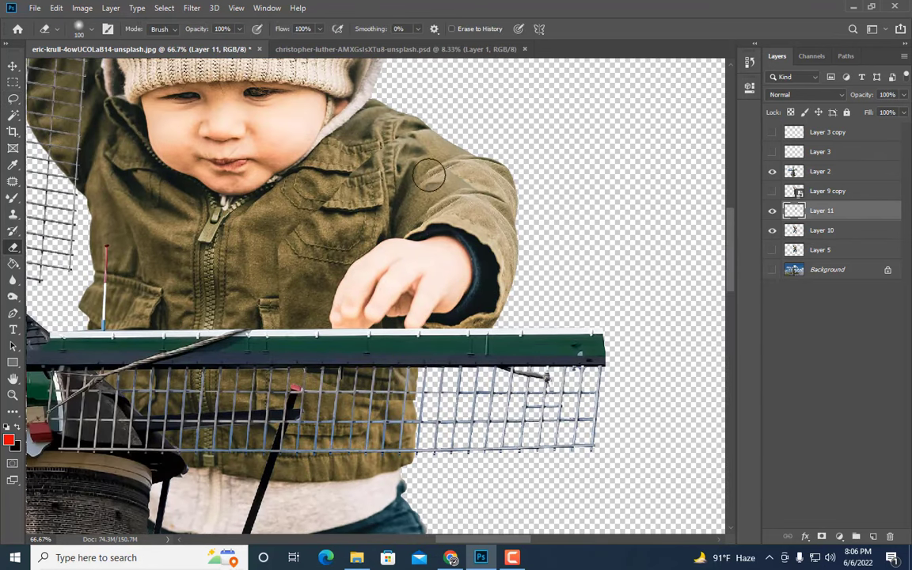
pyautogui.click(774, 211)
pyautogui.click(774, 211)
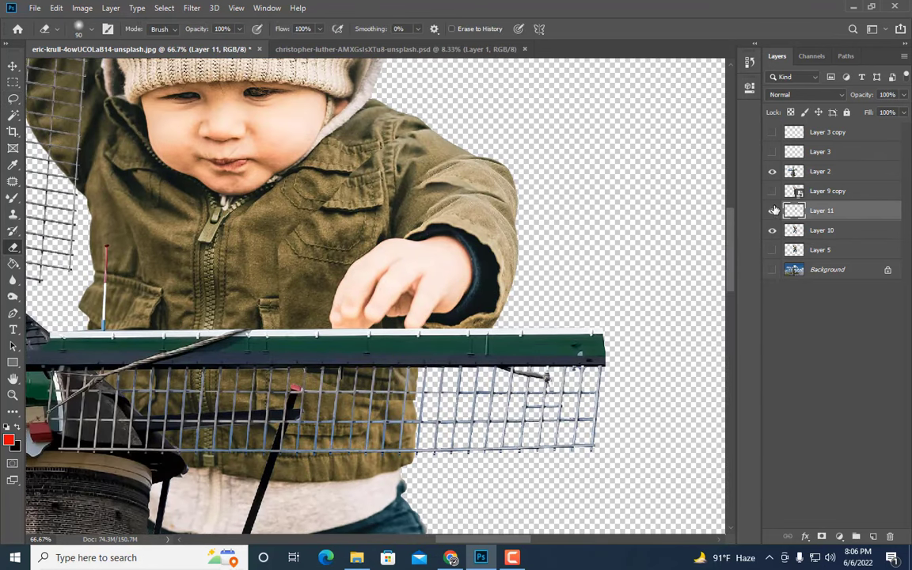
pyautogui.click(773, 211)
pyautogui.click(773, 210)
pyautogui.click(774, 210)
pyautogui.click(773, 210)
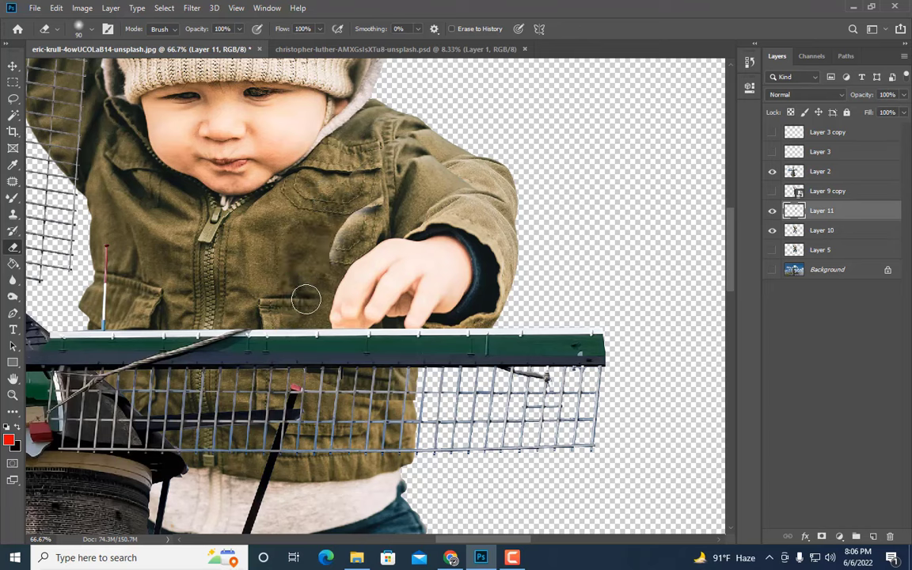
# Step: Clean up the Layer 11 edge beside the child's fingers with a 35 px Eraser and compare against the original arm
pyautogui.press('[')
pyautogui.press('[')
pyautogui.press('[')
pyautogui.press('[')
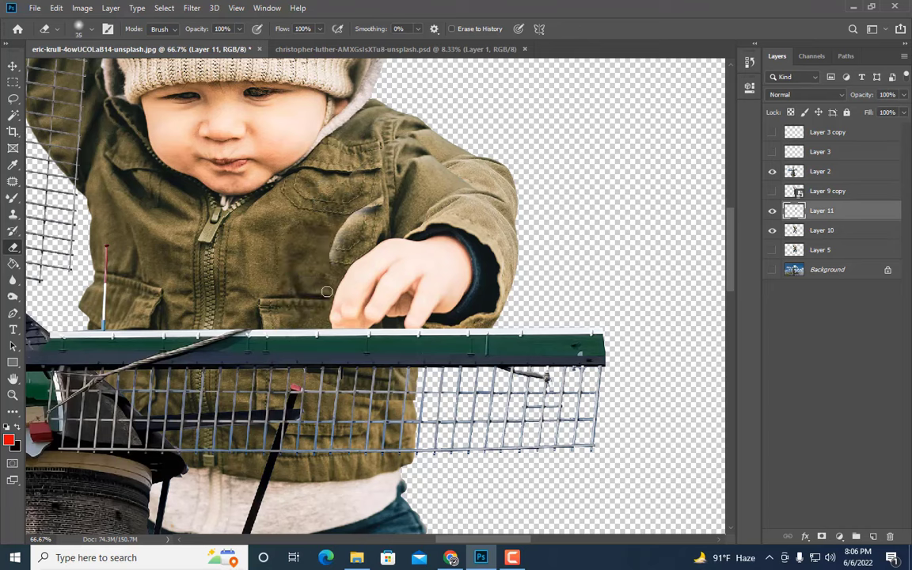
pyautogui.scroll(1, 318, 271)
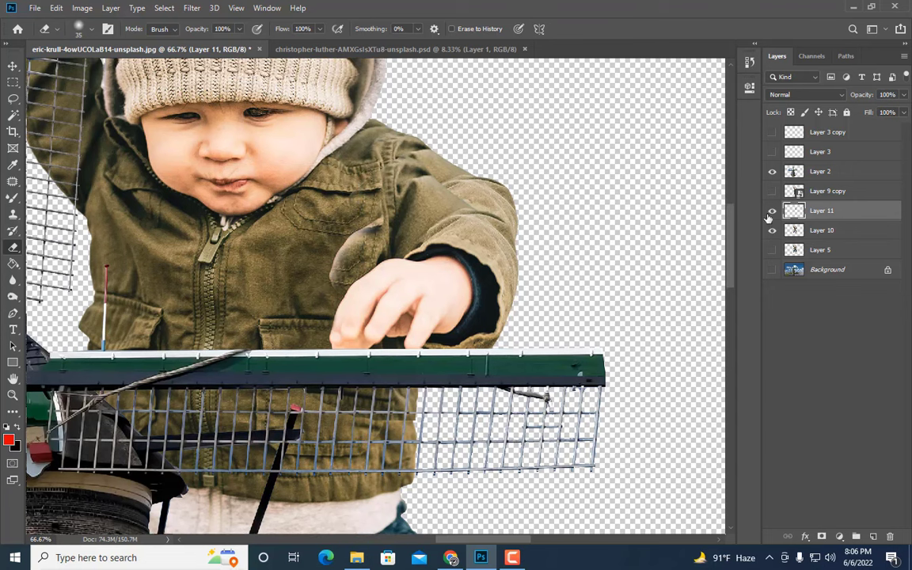
pyautogui.click(772, 210)
pyautogui.click(772, 210)
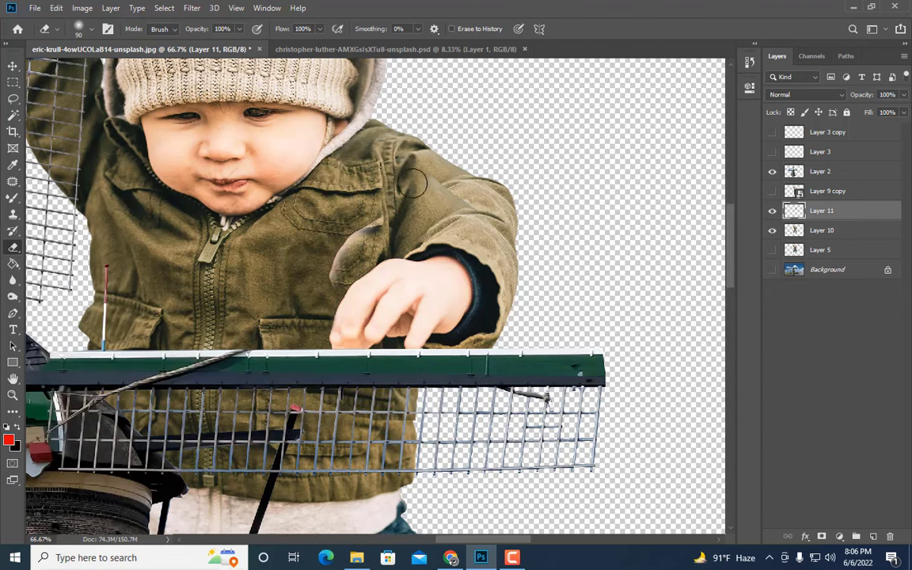
# Step: Blend the copied sleeve into the shoulder by erasing its edge with brushes of 50 to 100 px, comparing with Layer 11 hidden
pyautogui.press('[')
pyautogui.press('[')
pyautogui.press('[')
pyautogui.press('[')
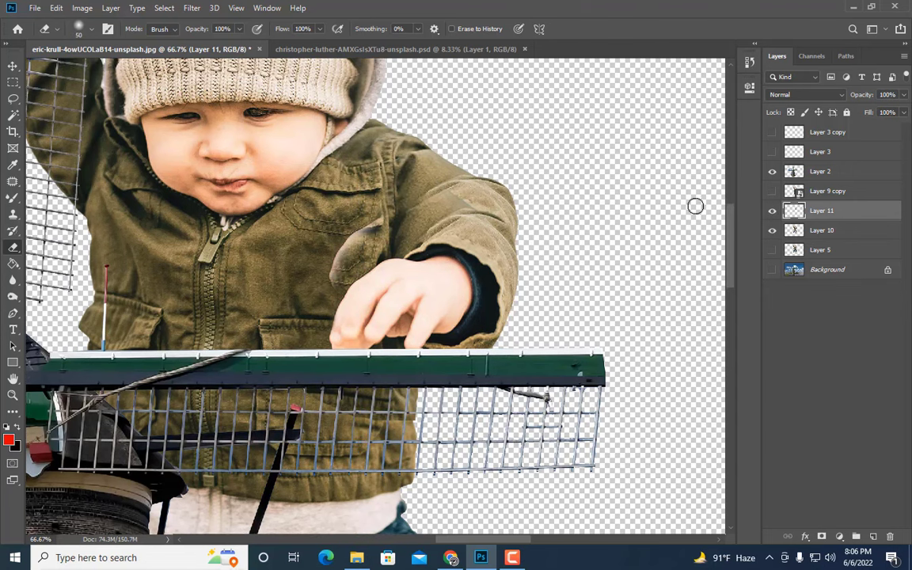
pyautogui.press(']')
pyautogui.press(']')
pyautogui.press(']')
pyautogui.press(']')
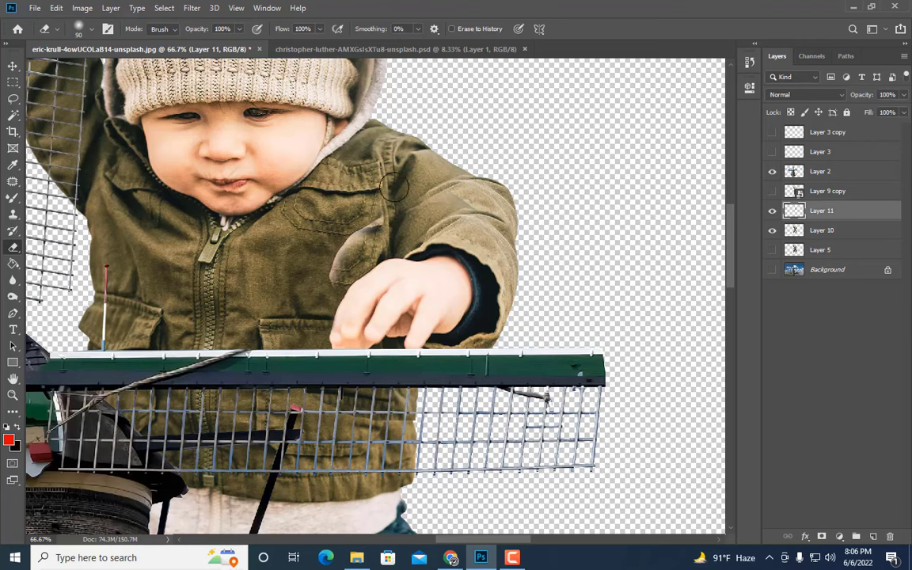
pyautogui.click(772, 211)
pyautogui.click(773, 211)
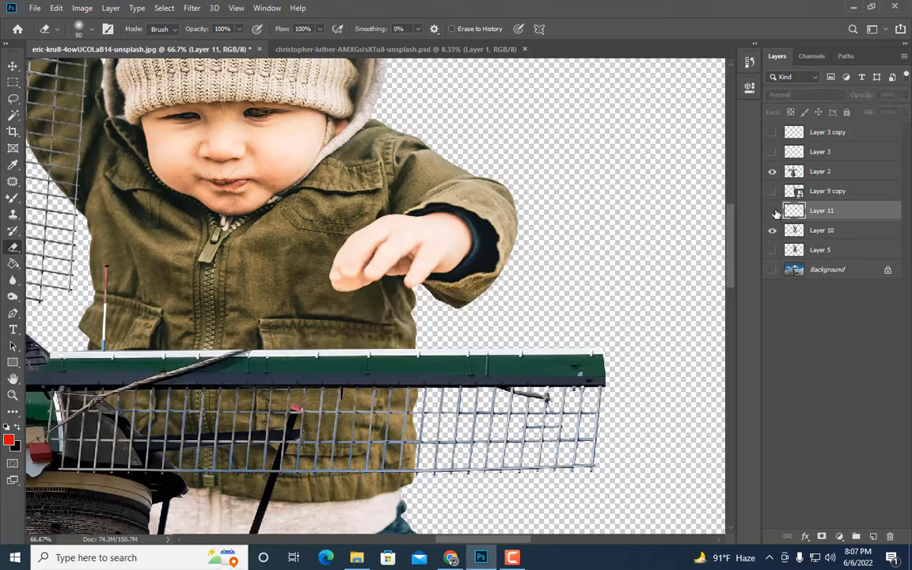
pyautogui.click(774, 211)
pyautogui.click(773, 212)
pyautogui.click(773, 211)
pyautogui.press('[')
pyautogui.press(']')
pyautogui.press(']')
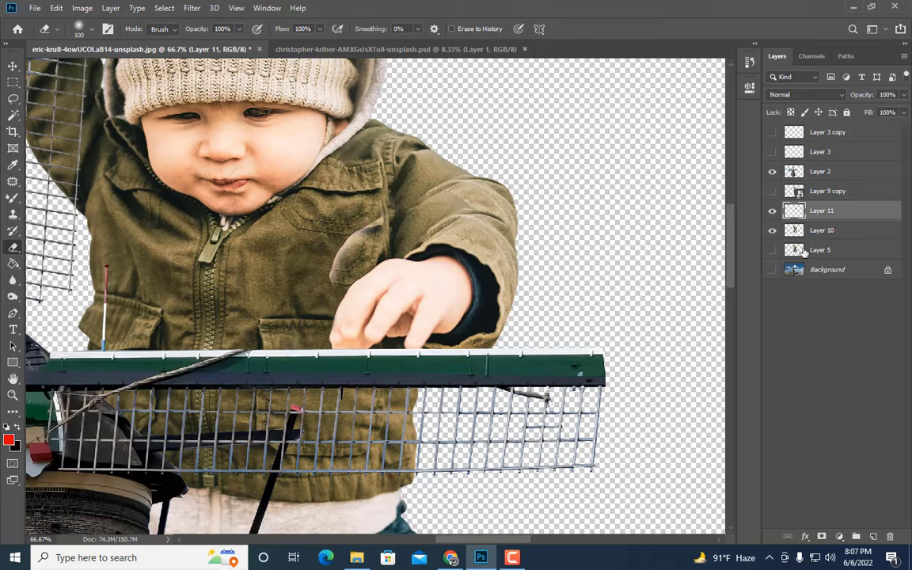
# Step: Merge Layer 11 with Layer 10 and patch the join on the child's upper sleeve
pyautogui.rightClick(841, 234)
pyautogui.click(775, 381)
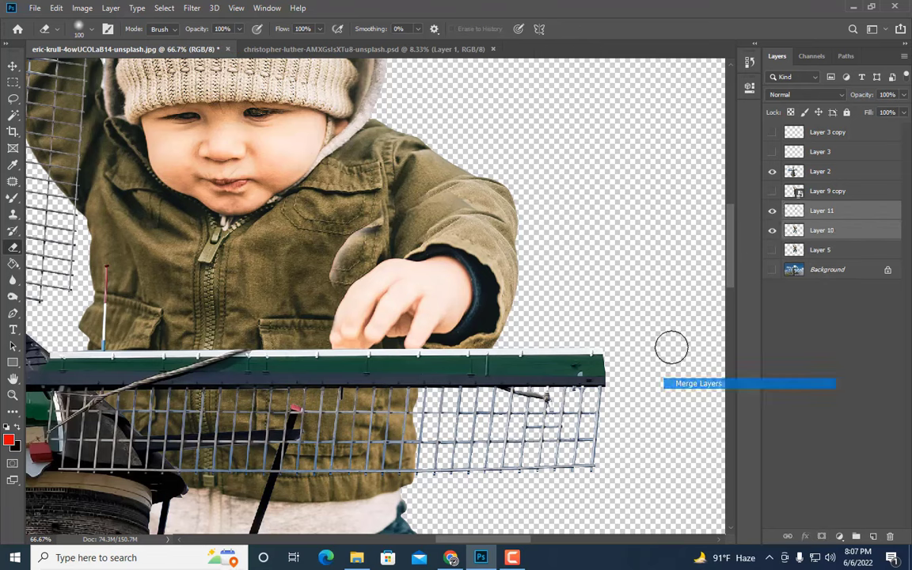
pyautogui.click(13, 181)
pyautogui.moveTo(435, 198)
pyautogui.mouseDown()
pyautogui.moveTo(452, 190)
pyautogui.moveTo(477, 200)
pyautogui.moveTo(465, 208)
pyautogui.mouseUp()
pyautogui.hotkey('ctrl', 'd')
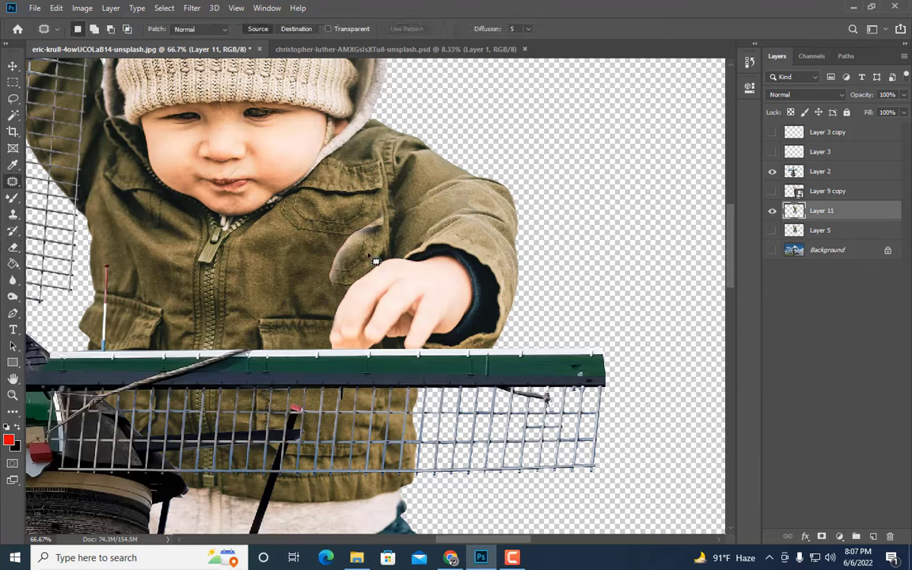
# Step: Patch the dark remnant on the jacket above the child's lowered hand with clean fabric texture
pyautogui.moveTo(328, 244)
pyautogui.mouseDown()
pyautogui.moveTo(385, 214)
pyautogui.moveTo(381, 261)
pyautogui.moveTo(332, 269)
pyautogui.moveTo(329, 245)
pyautogui.mouseUp()
pyautogui.moveTo(346, 263)
pyautogui.mouseDown()
pyautogui.moveTo(293, 273)
pyautogui.moveTo(281, 288)
pyautogui.moveTo(383, 242)
pyautogui.moveTo(381, 260)
pyautogui.moveTo(364, 276)
pyautogui.moveTo(326, 260)
pyautogui.moveTo(313, 237)
pyautogui.mouseUp()
pyautogui.hotkey('ctrl', 'd')
pyautogui.hotkey('ctrl', 'd')
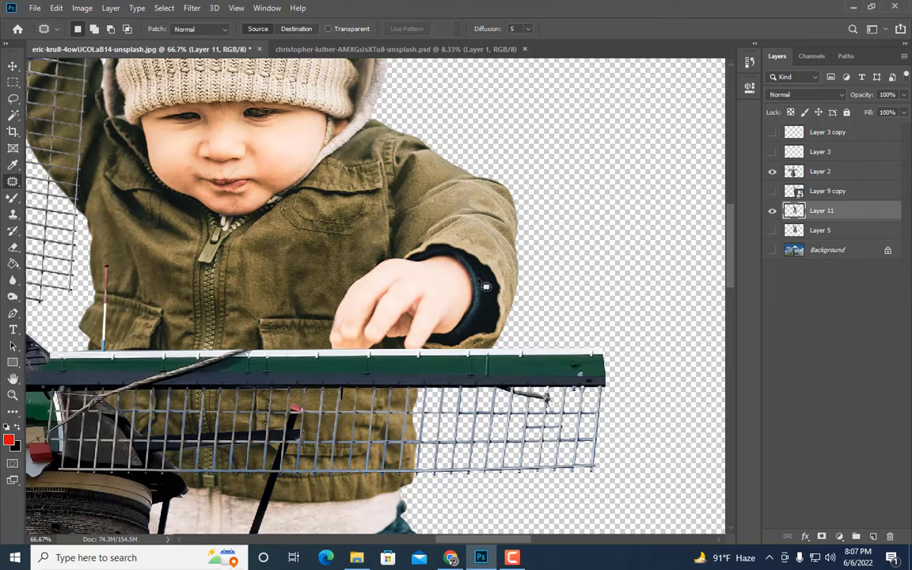
# Step: Lasso the fingers of the lowered hand, copy them to a new layer, and place it above Layer 2
pyautogui.hotkey('ctrl', '-')
pyautogui.hotkey('ctrl', '-')
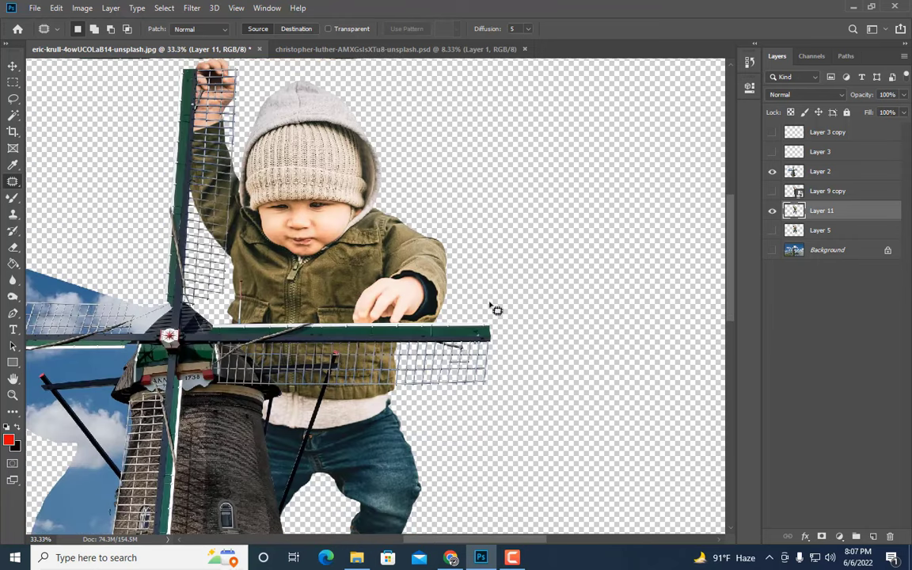
pyautogui.scroll(1, 489, 304)
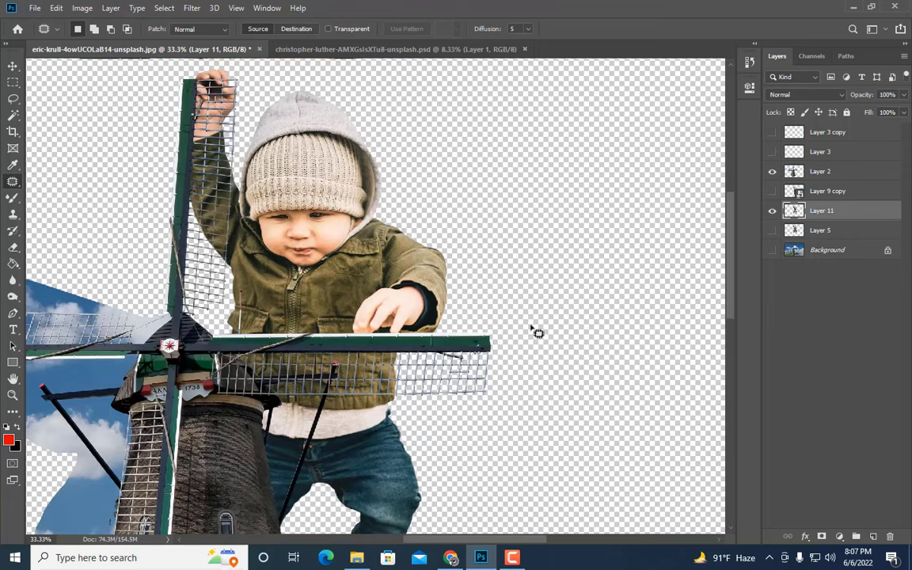
pyautogui.hotkey('ctrl', '+')
pyautogui.hotkey('ctrl', '+')
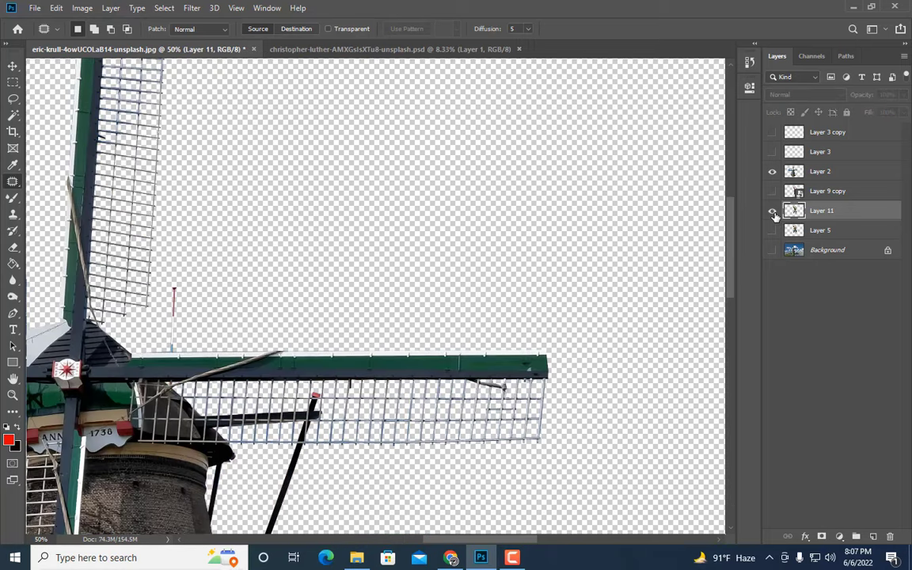
pyautogui.scroll(-3, 457, 325)
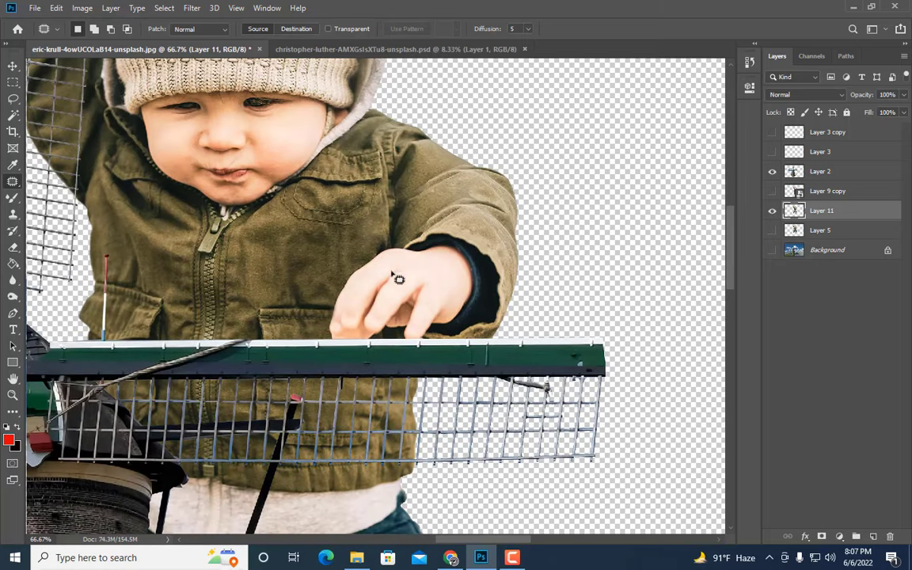
pyautogui.click(12, 98)
pyautogui.moveTo(369, 310)
pyautogui.mouseDown()
pyautogui.moveTo(352, 310)
pyautogui.moveTo(323, 233)
pyautogui.moveTo(413, 360)
pyautogui.moveTo(402, 352)
pyautogui.mouseUp()
pyautogui.hotkey('ctrl', 'j')
pyautogui.moveTo(824, 212); pyautogui.dragTo(810, 164)
# Step: Erase the jacket fringe around the index and middle fingertips where they overlap the blade
pyautogui.hotkey('ctrl', '+')
pyautogui.hotkey('ctrl', '+')
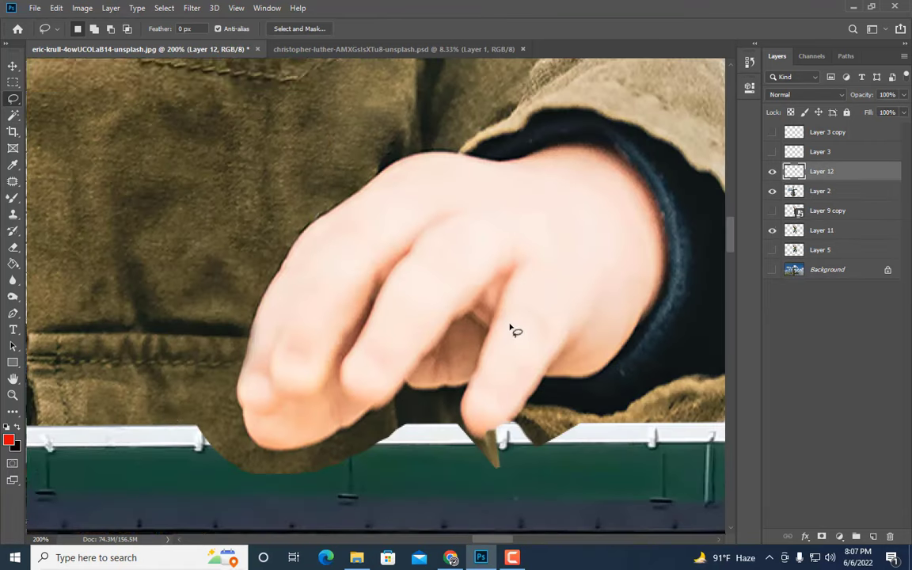
pyautogui.click(13, 247)
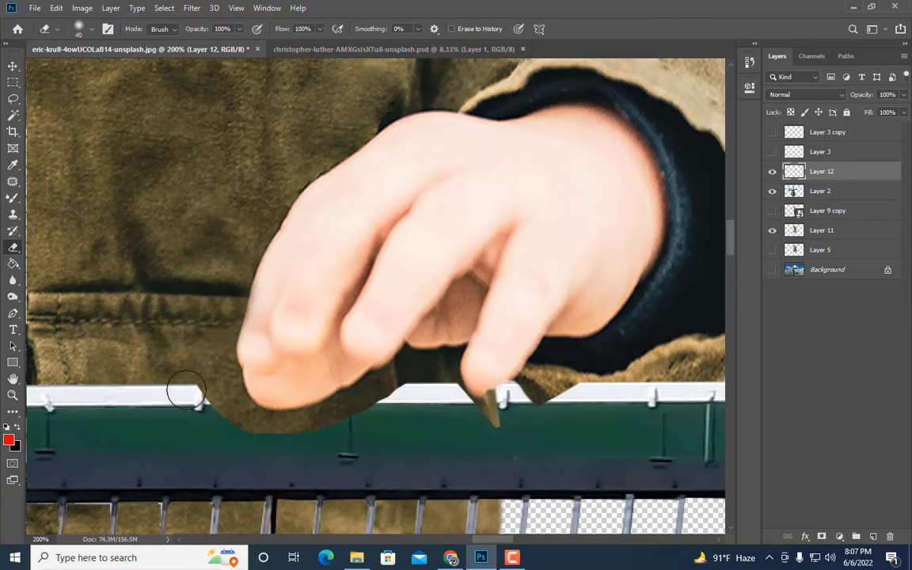
pyautogui.press('[')
pyautogui.press('[')
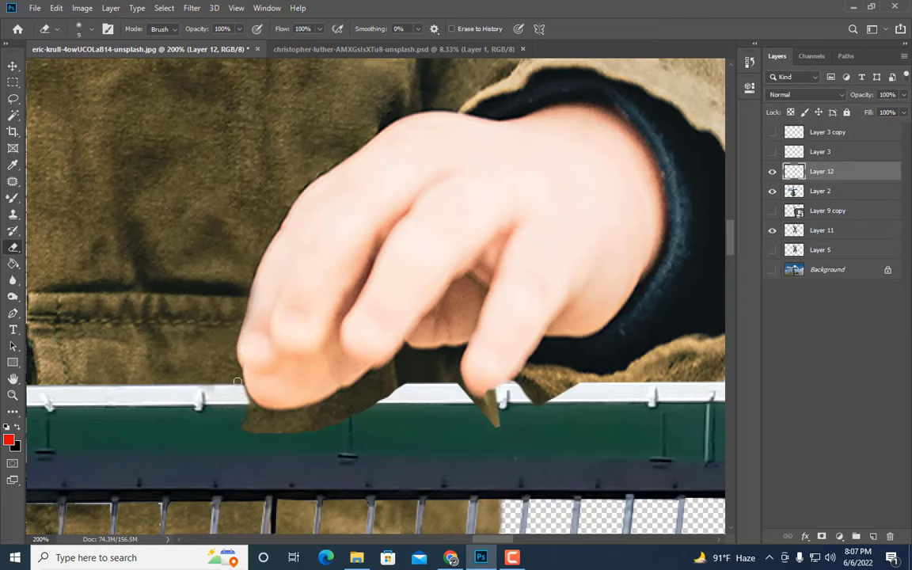
pyautogui.press(']')
pyautogui.moveTo(254, 405)
pyautogui.mouseDown()
pyautogui.moveTo(230, 416)
pyautogui.moveTo(302, 432)
pyautogui.moveTo(257, 417)
pyautogui.moveTo(316, 419)
pyautogui.moveTo(274, 414)
pyautogui.moveTo(375, 379)
pyautogui.moveTo(353, 404)
pyautogui.moveTo(391, 412)
pyautogui.mouseUp()
pyautogui.press(']')
pyautogui.press(']')
pyautogui.press(']')
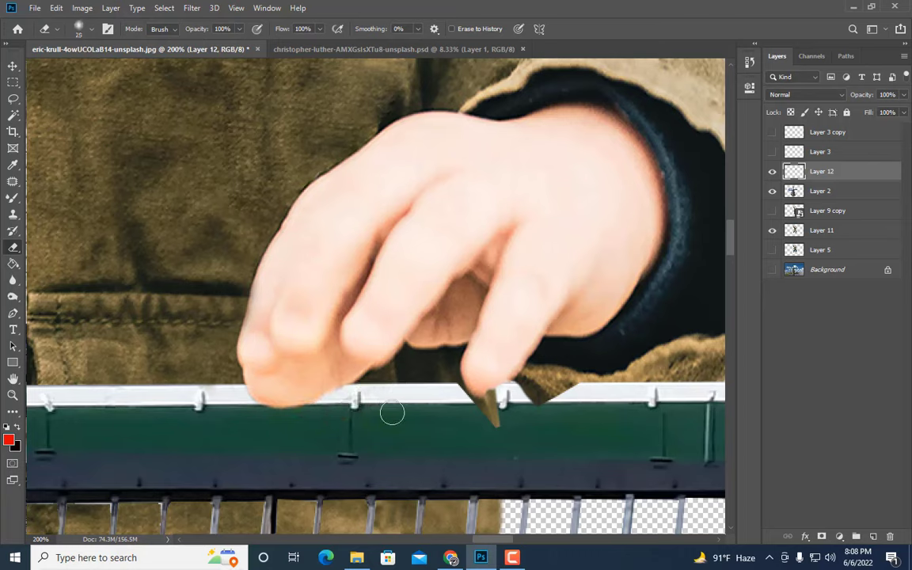
# Step: Erase the jacket scraps beneath the little finger and retouch its tip with the Clone Stamp
pyautogui.press('[')
pyautogui.press('[')
pyautogui.moveTo(474, 396)
pyautogui.mouseDown()
pyautogui.moveTo(520, 391)
pyautogui.moveTo(518, 412)
pyautogui.moveTo(589, 383)
pyautogui.moveTo(533, 378)
pyautogui.mouseUp()
pyautogui.press('[')
pyautogui.press('[')
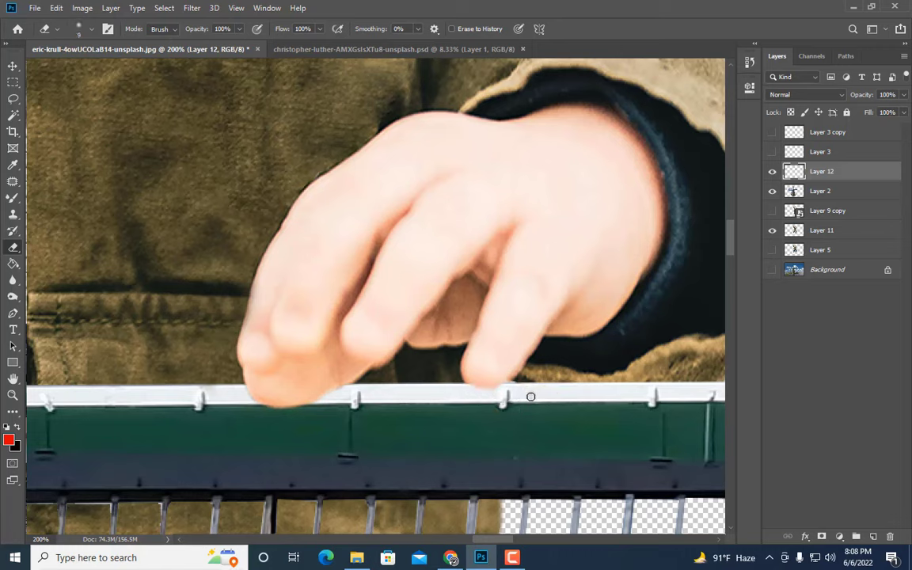
pyautogui.click(13, 213)
pyautogui.scroll(-1, 490, 330)
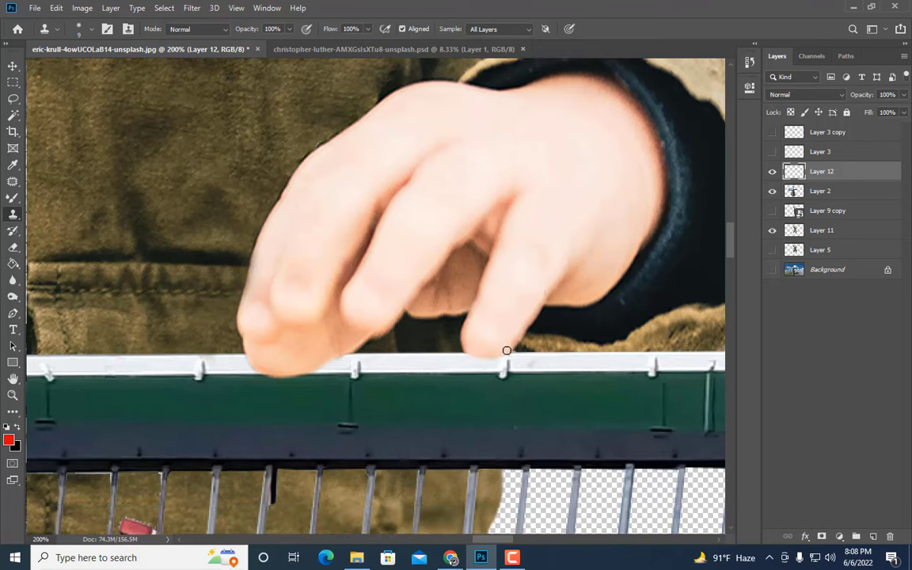
pyautogui.moveTo(507, 350); pyautogui.dragTo(479, 355)
# Step: Duplicate the fingers layer, Layer 12, and merge the copy with the original
pyautogui.hotkey('ctrl', 'j')
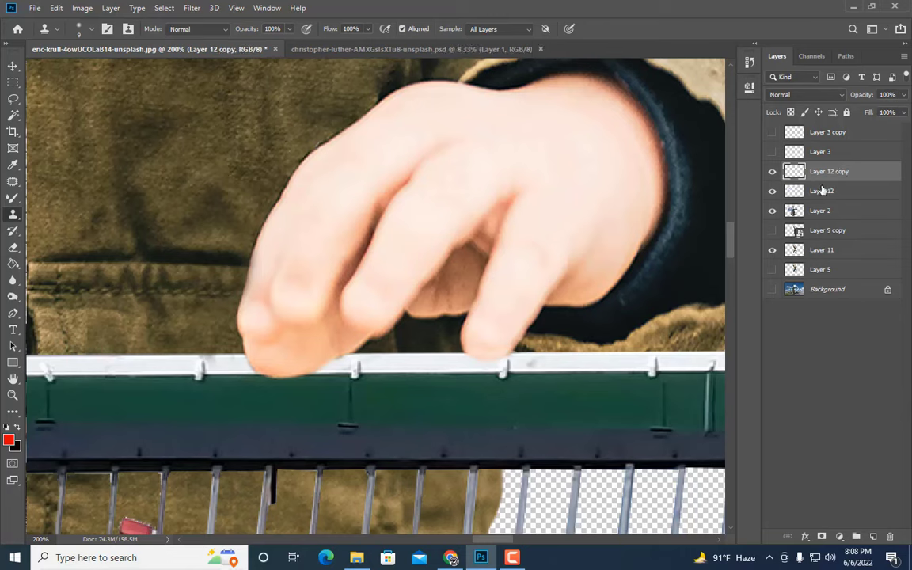
pyautogui.rightClick(820, 171)
pyautogui.click(691, 381)
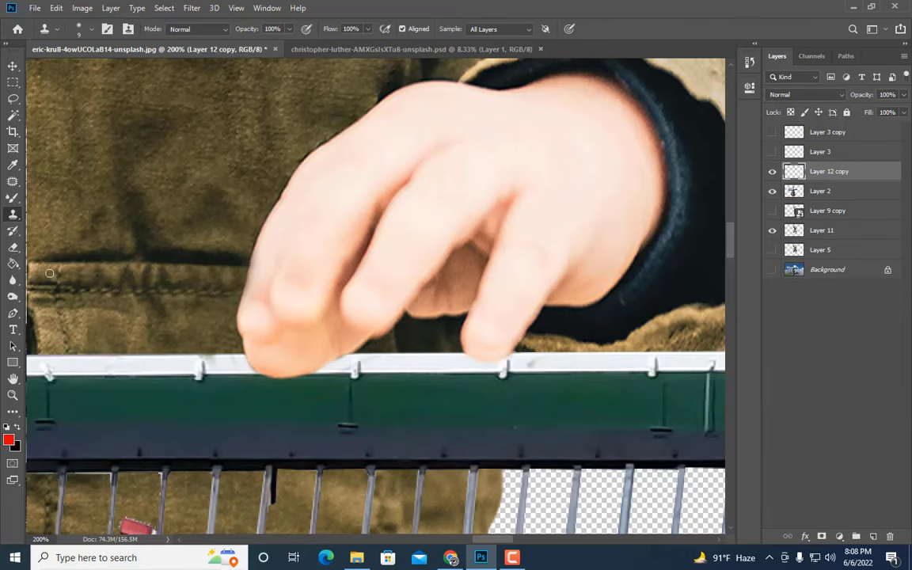
# Step: Erase the index fingertip that overhangs the horizontal blade's white edge with a 25 px Eraser
pyautogui.click(13, 246)
pyautogui.hotkey('ctrl', '-')
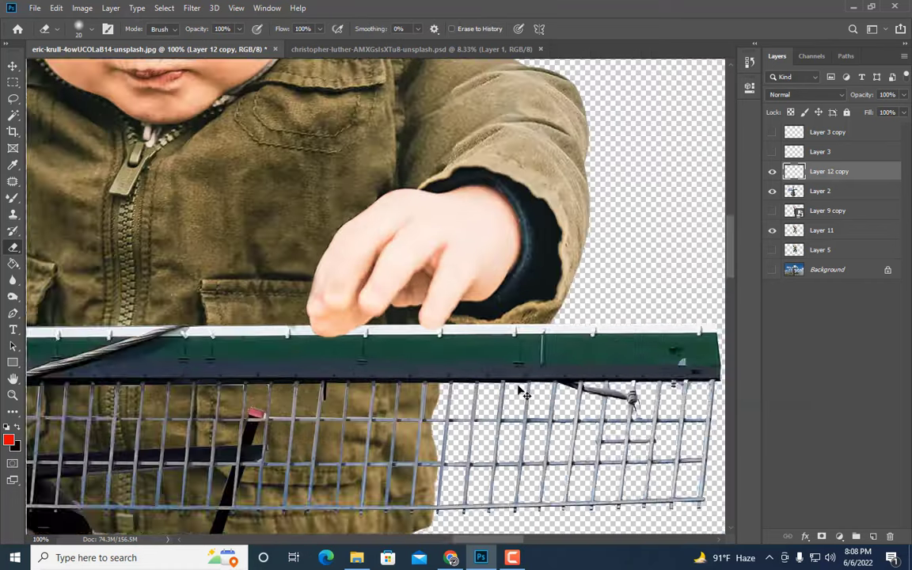
pyautogui.hotkey('ctrl', '-')
pyautogui.hotkey('ctrl', '-')
pyautogui.hotkey('ctrl', '-')
pyautogui.scroll(5, 517, 379)
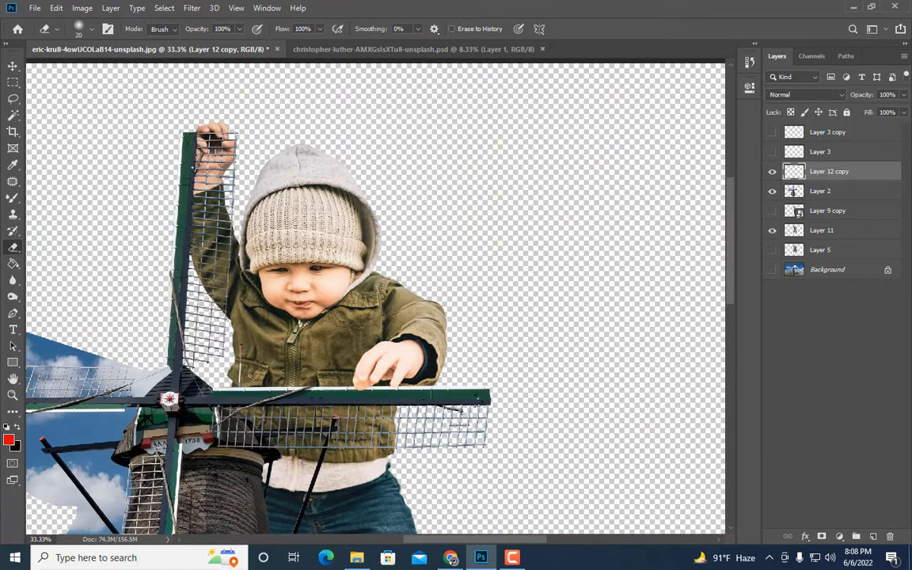
pyautogui.click(13, 395)
pyautogui.click(344, 393)
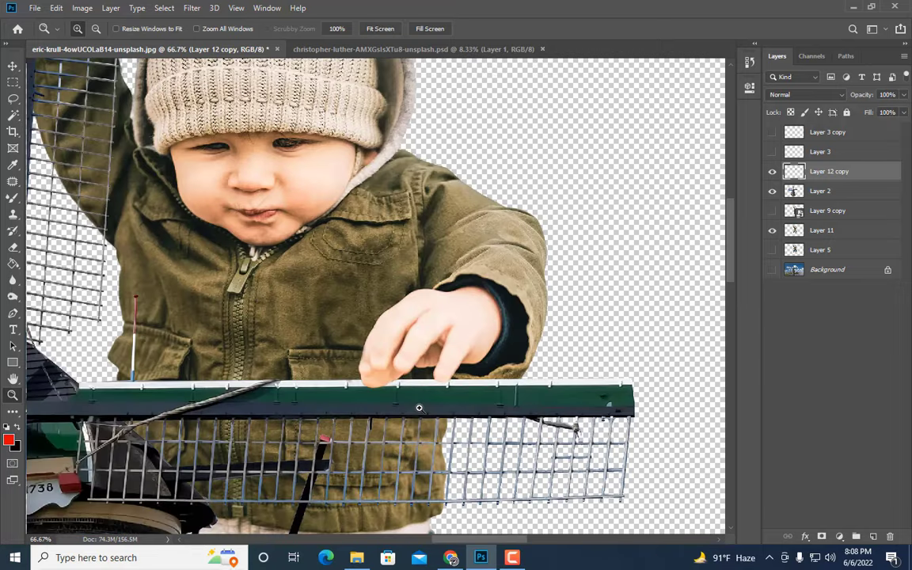
pyautogui.click(418, 408)
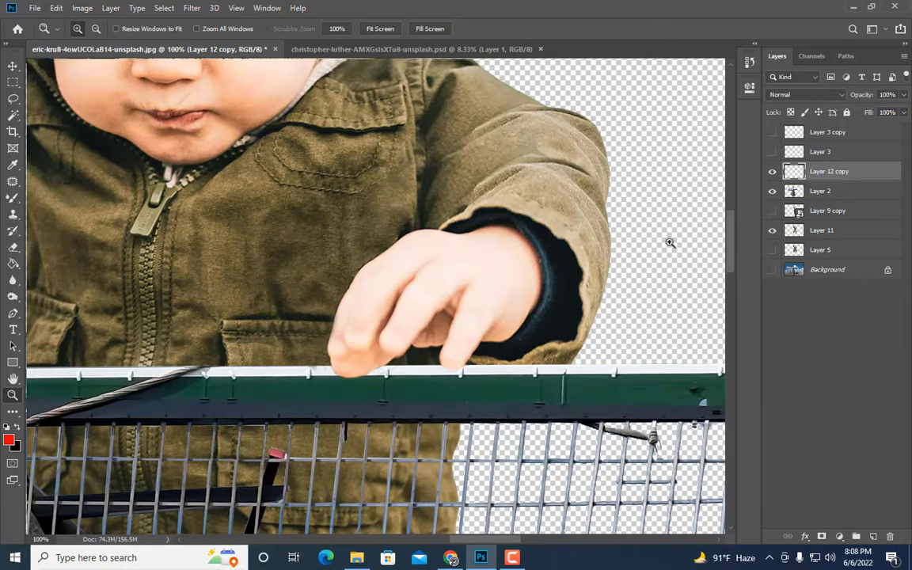
pyautogui.click(12, 247)
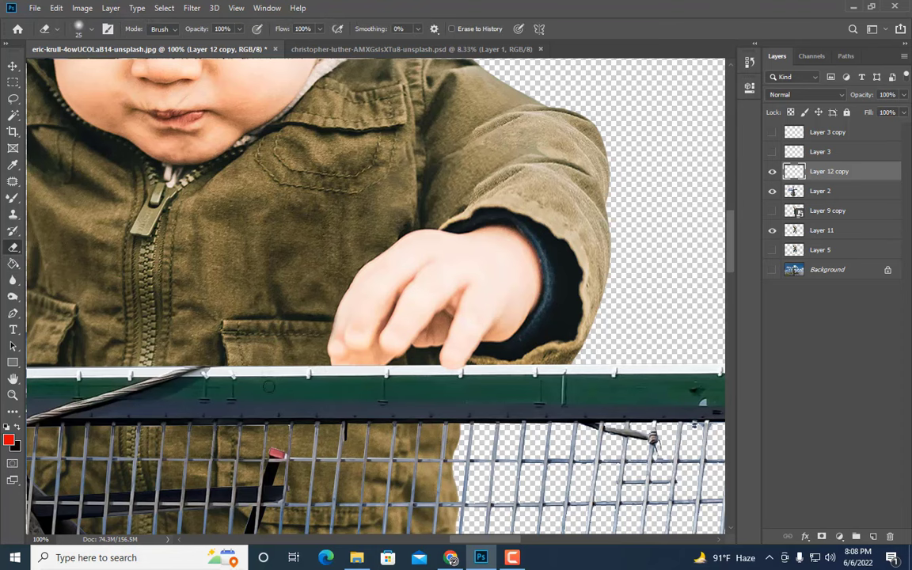
# Step: Inspect the raised hand at the upright blade's tip and check which layers hold the hand and the windmill
pyautogui.scroll(3, 270, 386)
pyautogui.hotkey('ctrl', '-')
pyautogui.hotkey('ctrl', '-')
pyautogui.hotkey('ctrl', '-')
pyautogui.scroll(3, 273, 382)
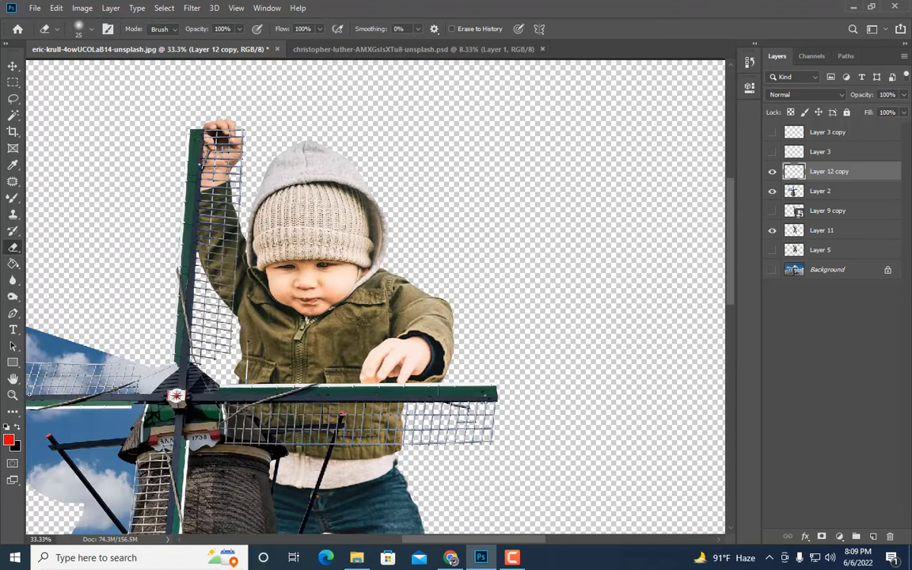
pyautogui.press('z')
pyautogui.click(229, 133)
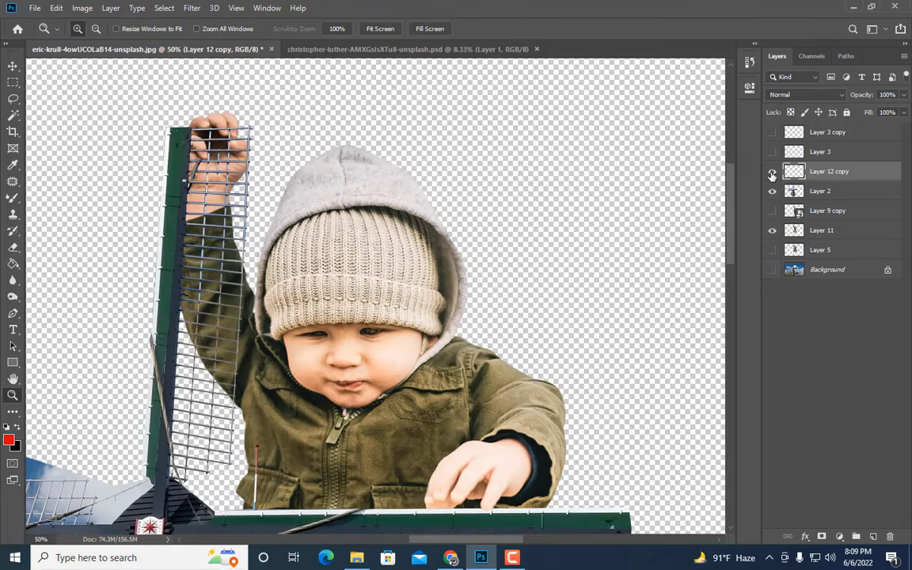
pyautogui.click(808, 193)
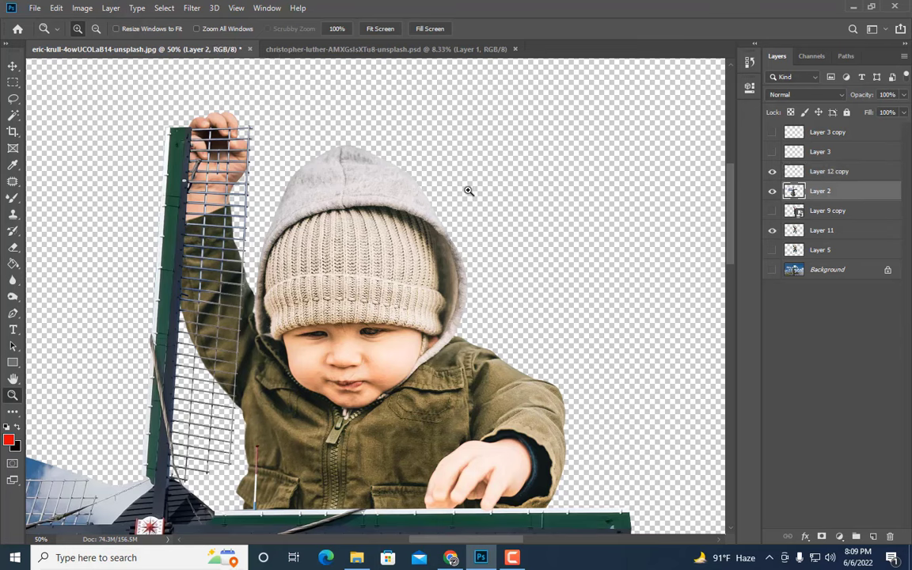
pyautogui.scroll(1, 365, 191)
pyautogui.click(177, 148)
pyautogui.click(203, 172)
pyautogui.scroll(1, 225, 140)
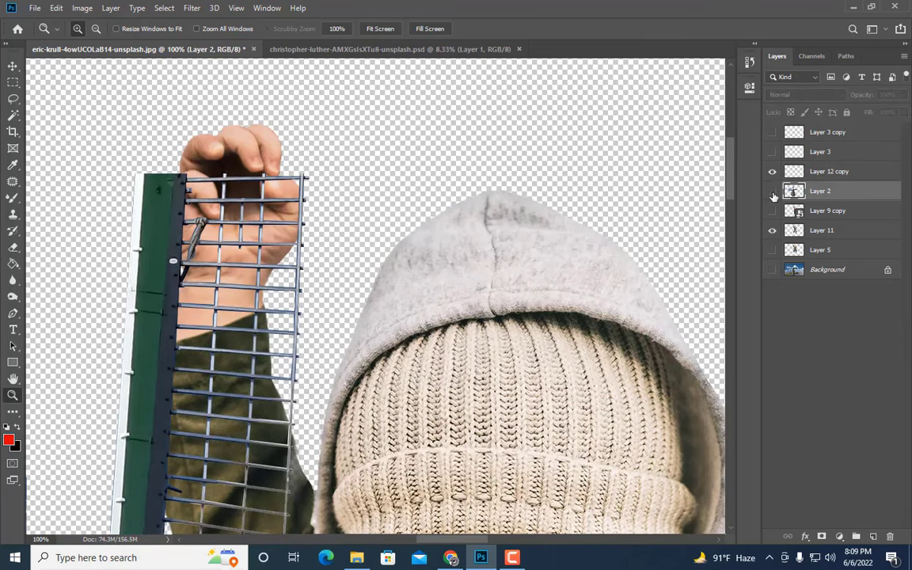
# Step: Lasso the raised hand on Layer 11, copy it to a new layer and place that above Layer 12 copy
pyautogui.click(815, 230)
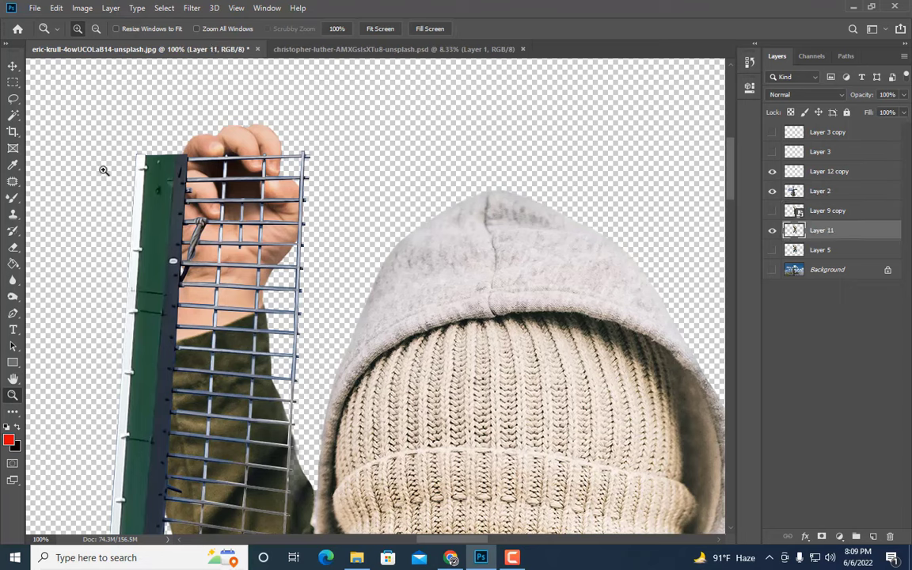
pyautogui.press('l')
pyautogui.moveTo(235, 208)
pyautogui.mouseDown()
pyautogui.moveTo(145, 131)
pyautogui.moveTo(238, 68)
pyautogui.moveTo(343, 196)
pyautogui.moveTo(273, 224)
pyautogui.mouseUp()
pyautogui.hotkey('ctrl', 'j')
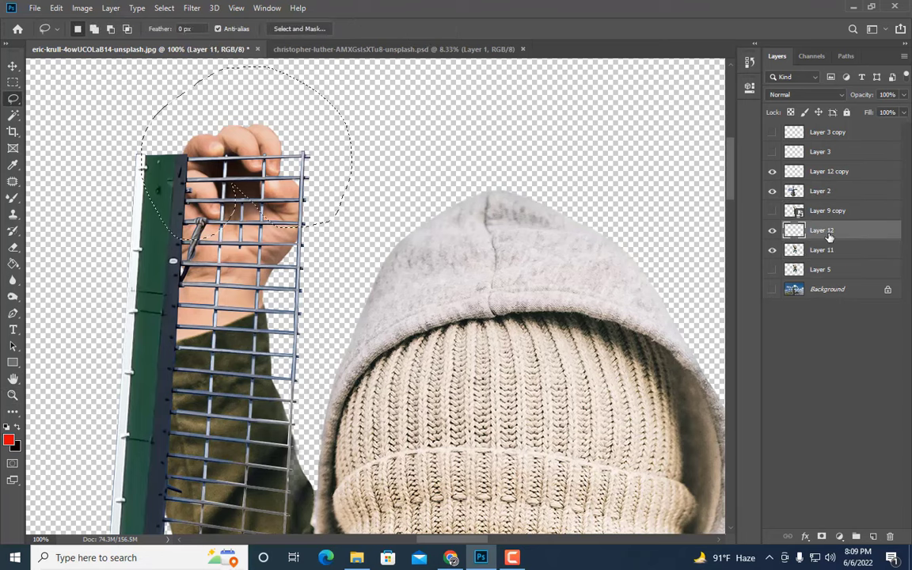
pyautogui.moveTo(827, 238); pyautogui.dragTo(823, 163)
# Step: Erase the copied hand's palm and thumb side with a soft Eraser so the blade's lattice passes in front of them
pyautogui.hotkey('ctrl', '+')
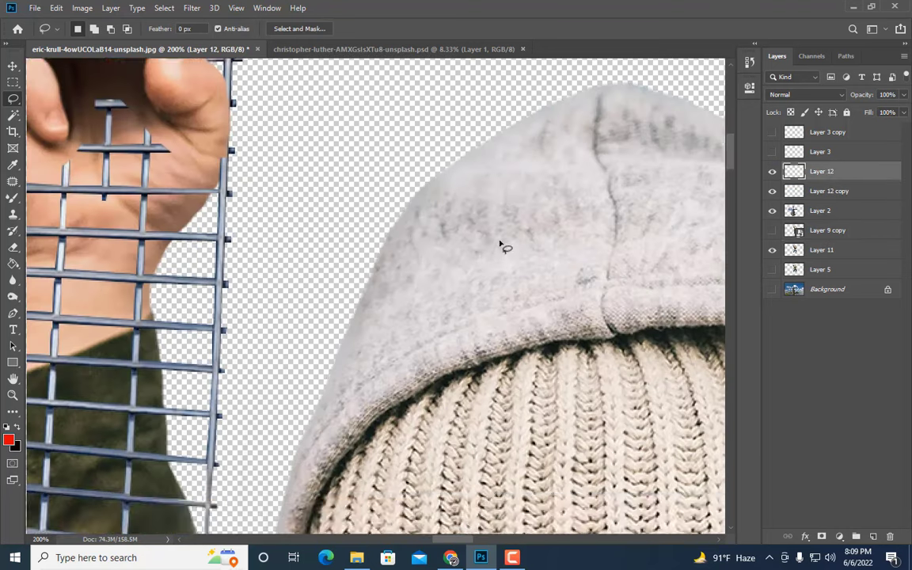
pyautogui.scroll(4, 502, 242)
pyautogui.hotkey('ctrl', '-')
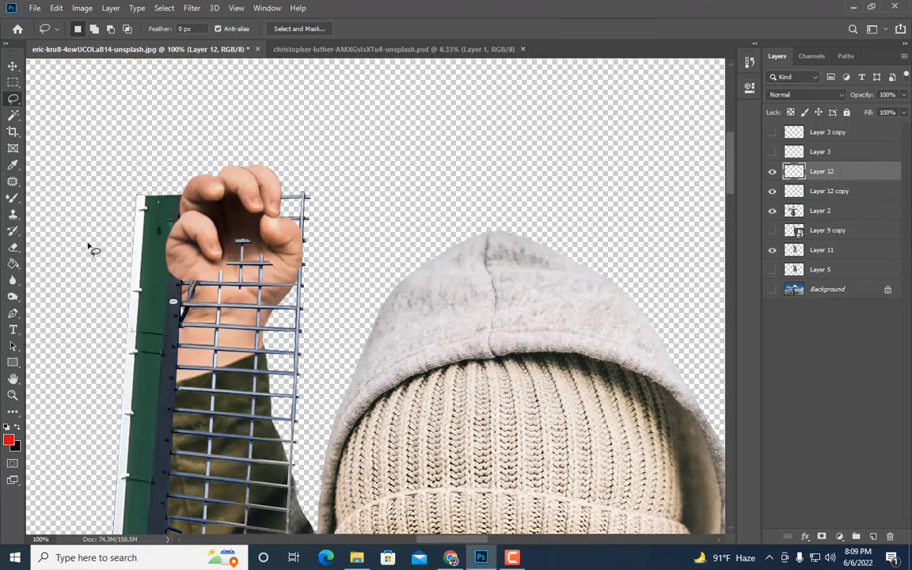
pyautogui.press('e')
pyautogui.moveTo(226, 221); pyautogui.dragTo(241, 249)
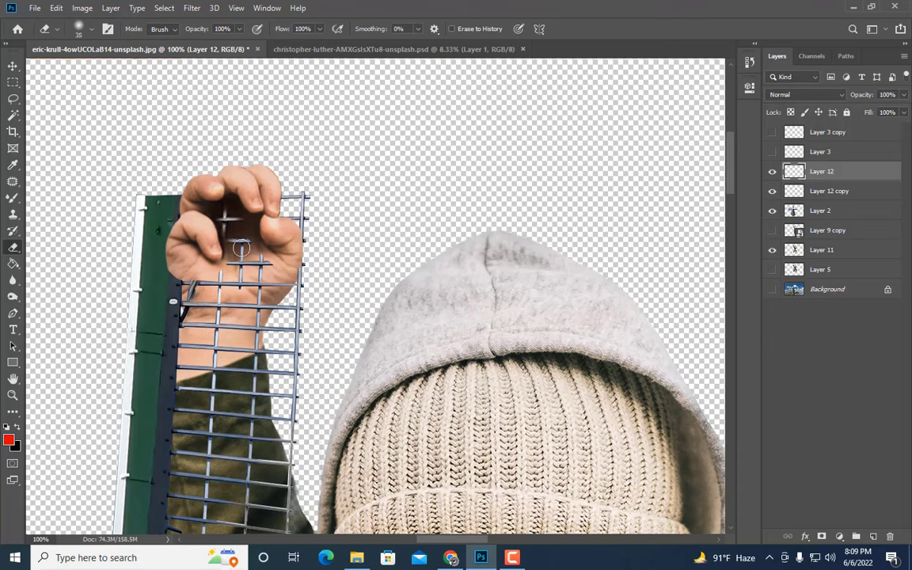
pyautogui.press('[')
pyautogui.moveTo(221, 212); pyautogui.dragTo(231, 240)
pyautogui.moveTo(232, 205); pyautogui.dragTo(251, 219)
pyautogui.press(']')
pyautogui.moveTo(253, 280)
pyautogui.mouseDown()
pyautogui.moveTo(330, 271)
pyautogui.moveTo(267, 275)
pyautogui.moveTo(305, 271)
pyautogui.moveTo(304, 237)
pyautogui.mouseUp()
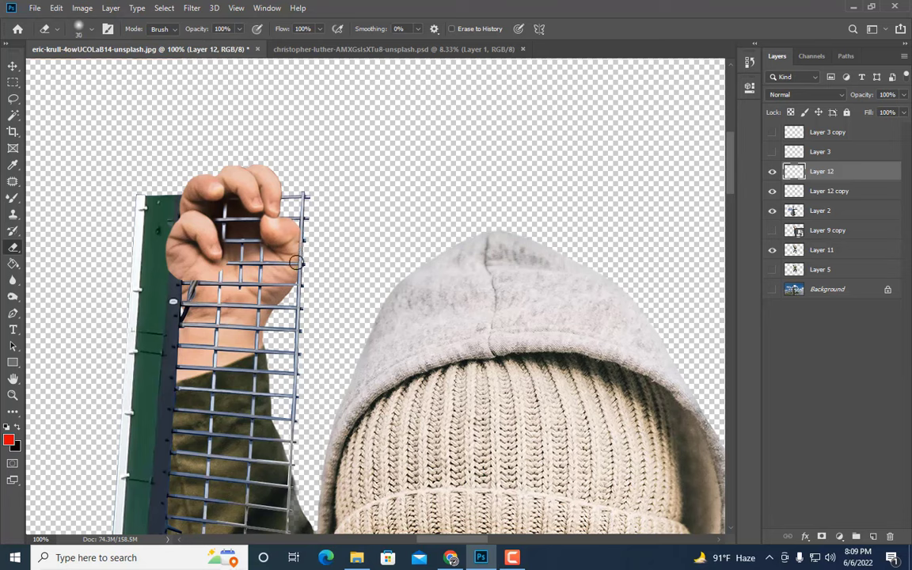
# Step: Erase the parts of the copied hand that cover the green blade edge and the cable beside the wrist, adjusting the Eraser size
pyautogui.press('[')
pyautogui.press('[')
pyautogui.moveTo(207, 205)
pyautogui.mouseDown()
pyautogui.moveTo(174, 202)
pyautogui.moveTo(196, 201)
pyautogui.moveTo(183, 209)
pyautogui.moveTo(181, 196)
pyautogui.moveTo(169, 208)
pyautogui.moveTo(183, 205)
pyautogui.moveTo(163, 254)
pyautogui.moveTo(192, 257)
pyautogui.moveTo(182, 283)
pyautogui.moveTo(171, 248)
pyautogui.moveTo(165, 266)
pyautogui.moveTo(169, 242)
pyautogui.moveTo(174, 291)
pyautogui.moveTo(191, 262)
pyautogui.moveTo(197, 265)
pyautogui.moveTo(187, 301)
pyautogui.moveTo(204, 278)
pyautogui.moveTo(199, 267)
pyautogui.moveTo(214, 262)
pyautogui.moveTo(183, 278)
pyautogui.moveTo(178, 212)
pyautogui.moveTo(182, 242)
pyautogui.mouseUp()
pyautogui.press(']')
pyautogui.press('[')
pyautogui.press('[')
pyautogui.press('[')
pyautogui.press(']')
pyautogui.press('[')
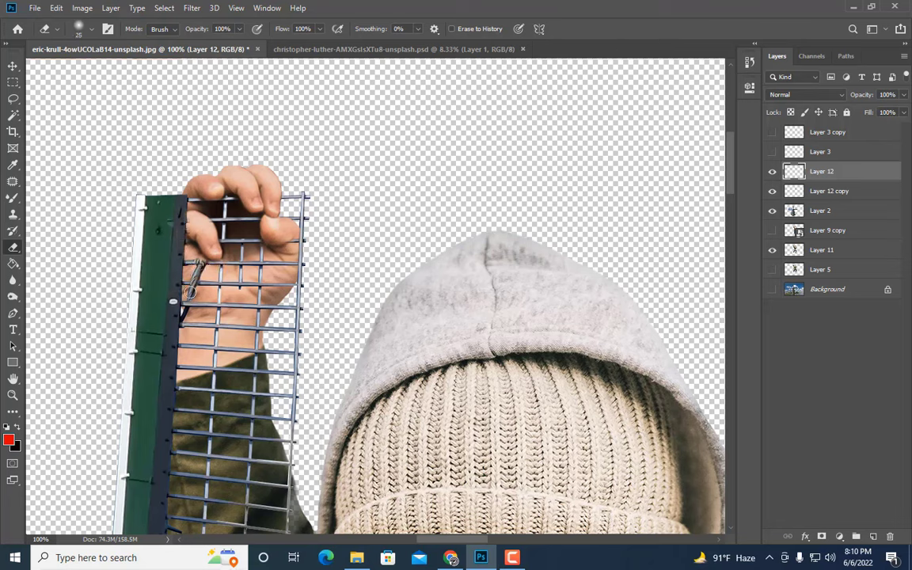
pyautogui.press(']')
pyautogui.press('[')
pyautogui.press(']')
pyautogui.press(']')
pyautogui.press(']')
# Step: Show the Background layer and compare the shoe area and whole composite with Layer 11 hidden and shown
pyautogui.hotkey('ctrl', '0')
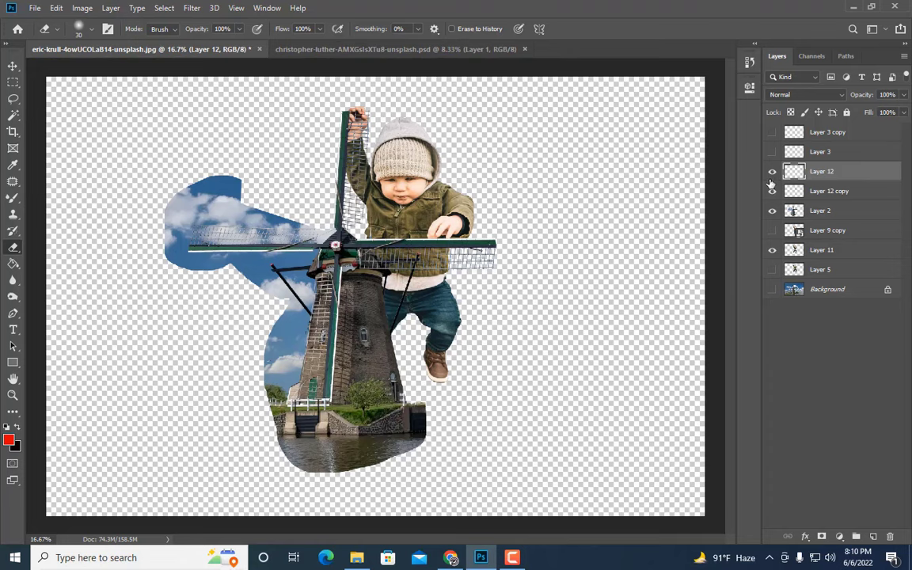
pyautogui.click(771, 289)
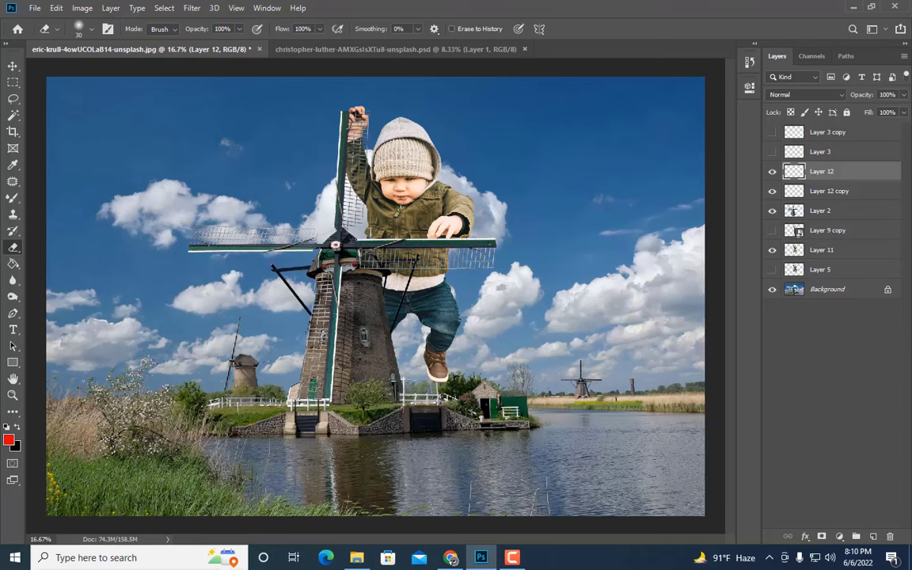
pyautogui.click(14, 394)
pyautogui.click(443, 364)
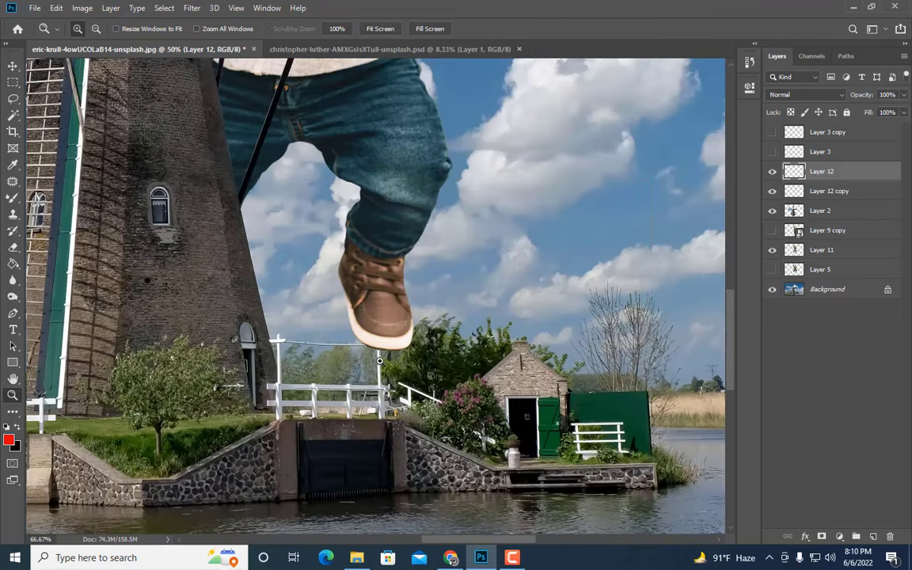
pyautogui.click(379, 361)
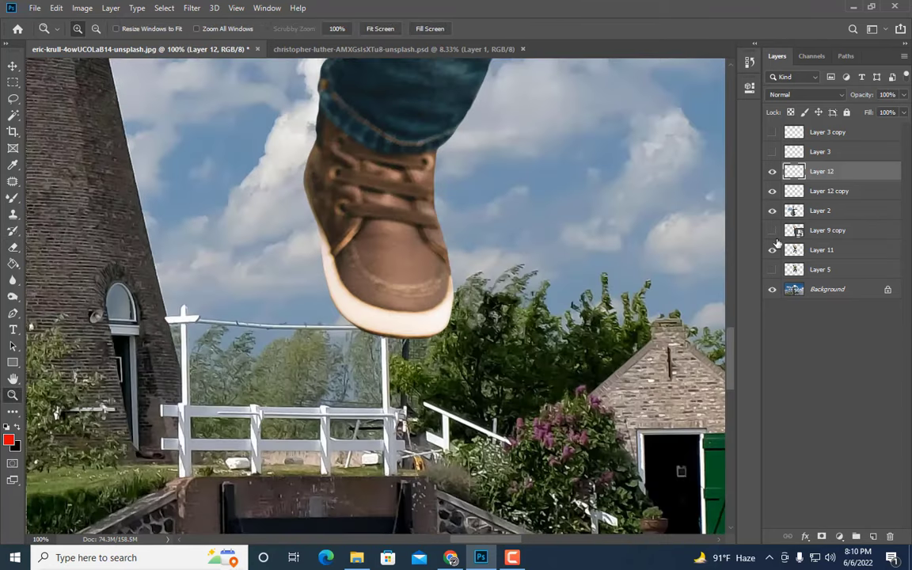
pyautogui.click(773, 251)
pyautogui.click(773, 251)
pyautogui.click(773, 251)
pyautogui.click(773, 251)
pyautogui.hotkey('ctrl', '0')
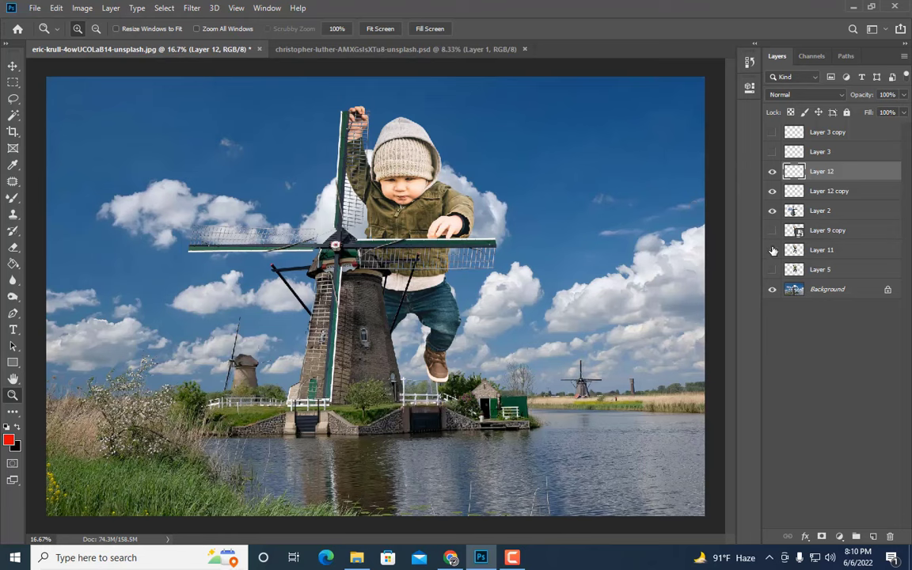
pyautogui.click(773, 251)
pyautogui.click(773, 251)
# Step: Apply Hue/Saturation to the child on Layer 11 with hue -1 and saturation -23
pyautogui.click(829, 250)
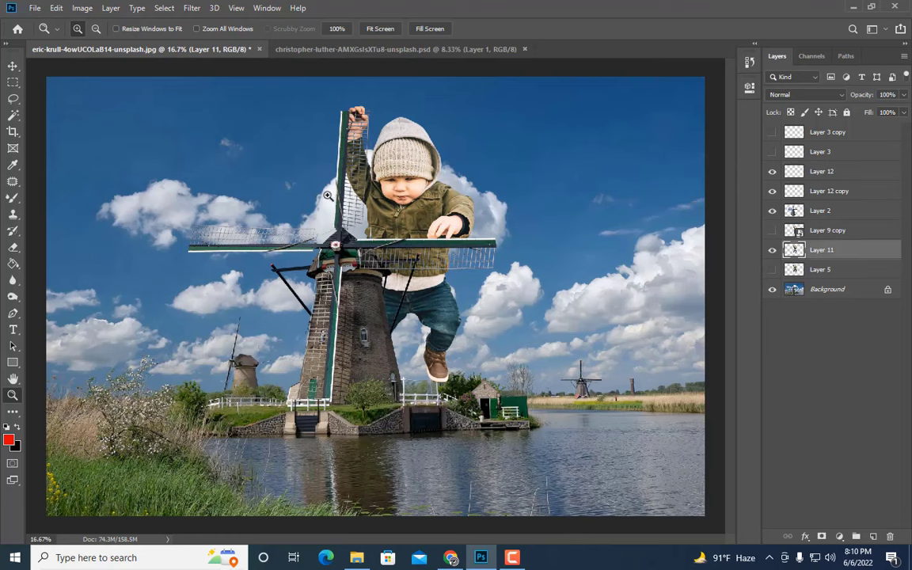
pyautogui.click(83, 8)
pyautogui.moveTo(103, 40)
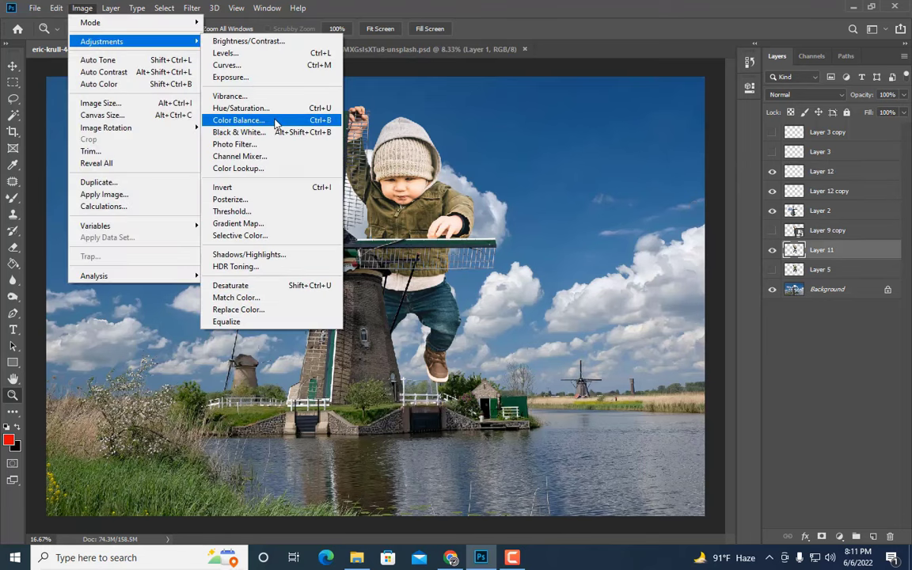
pyautogui.click(247, 110)
pyautogui.moveTo(657, 96); pyautogui.dragTo(647, 133)
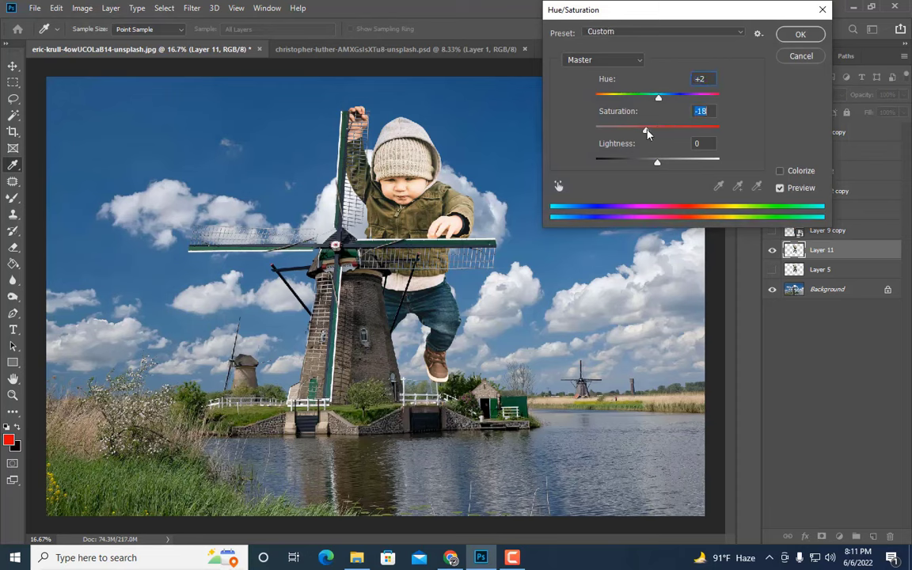
pyautogui.moveTo(657, 97); pyautogui.dragTo(658, 102)
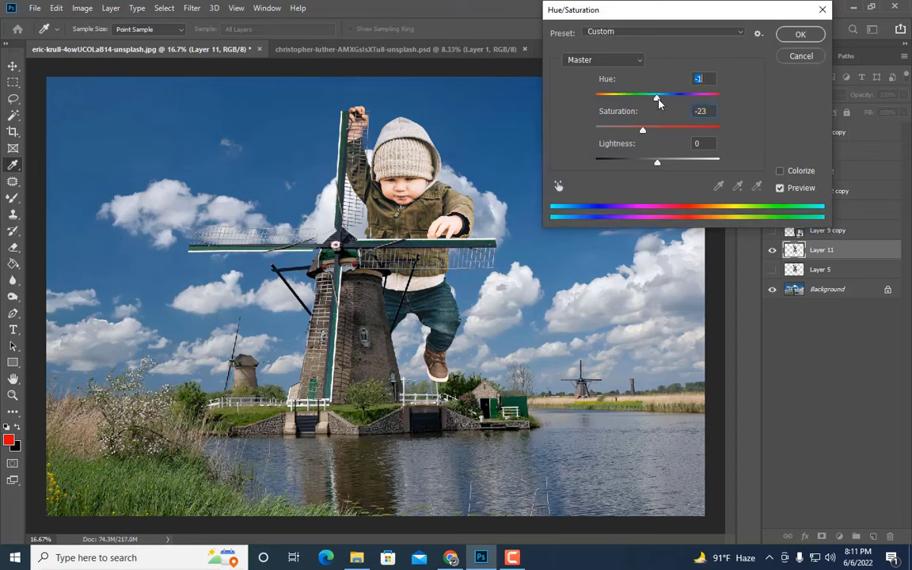
pyautogui.press('Return')
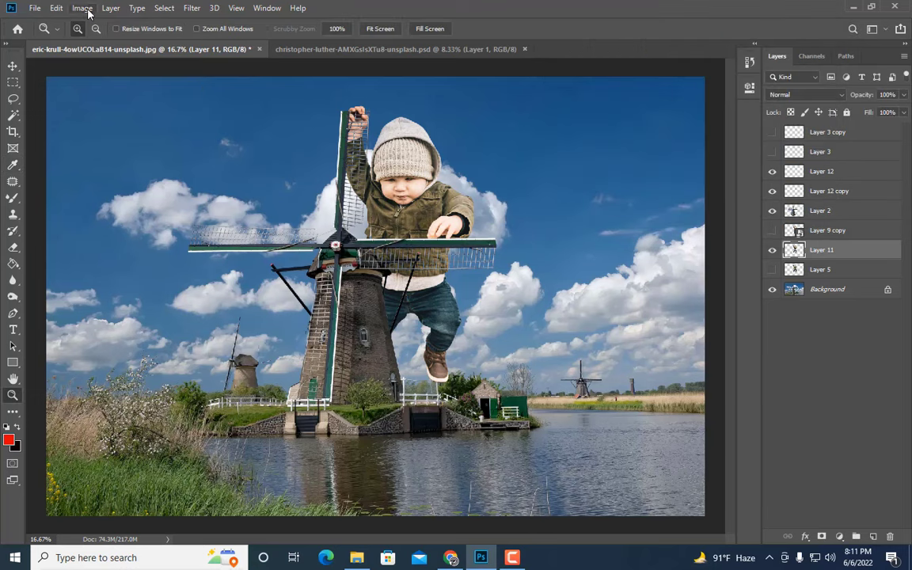
# Step: Apply Color Balance to Layer 11, shifting the midtones toward blue by +4
pyautogui.click(83, 8)
pyautogui.moveTo(102, 41)
pyautogui.click(289, 120)
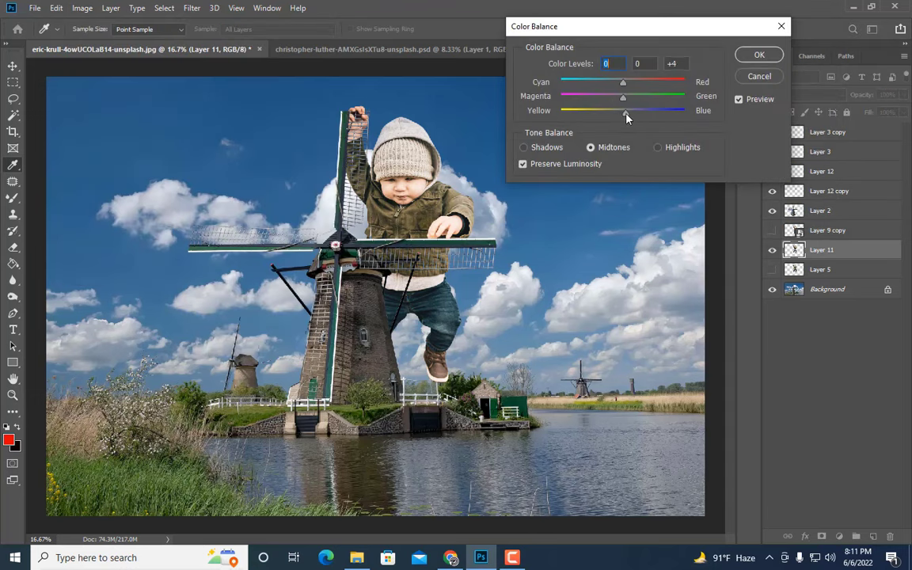
pyautogui.click(626, 115)
pyautogui.click(759, 55)
pyautogui.press('z')
# Step: Darken Layer 11 with Curves by lowering the RGB midtones and adding an upper point at input 185, output 169
pyautogui.click(82, 8)
pyautogui.moveTo(101, 41)
pyautogui.click(225, 65)
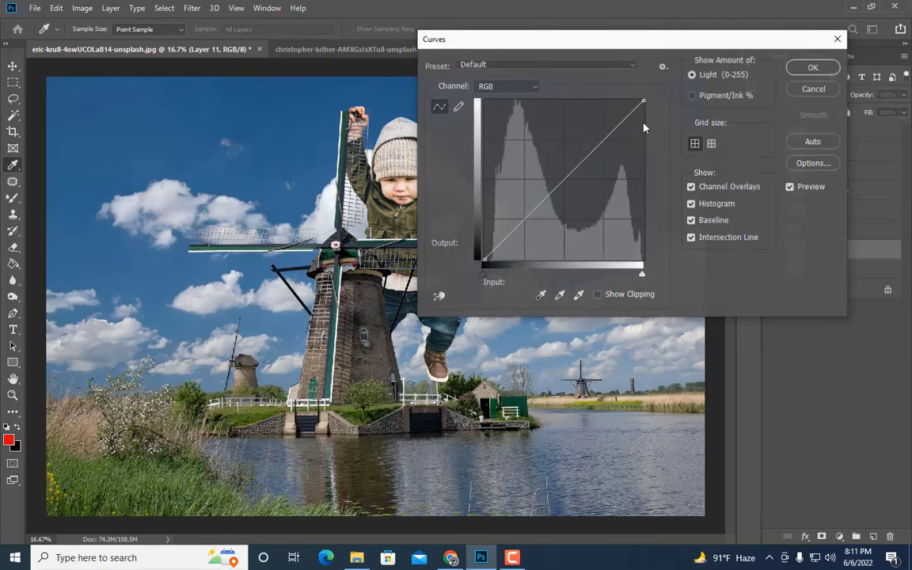
pyautogui.moveTo(554, 39); pyautogui.dragTo(683, 15)
pyautogui.click(692, 158)
pyautogui.moveTo(692, 158); pyautogui.dragTo(690, 176)
pyautogui.moveTo(729, 130); pyautogui.dragTo(728, 130)
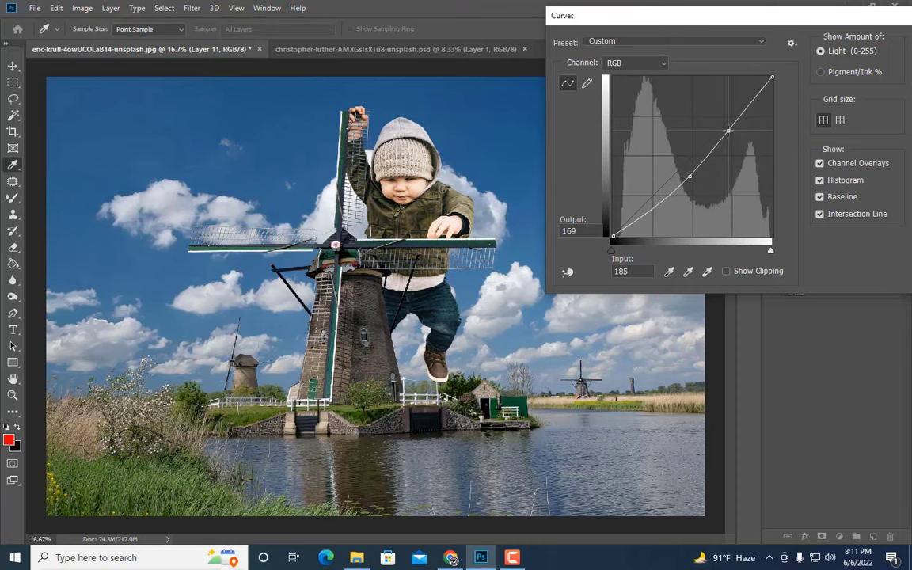
pyautogui.moveTo(820, 21); pyautogui.dragTo(706, 20)
pyautogui.click(835, 45)
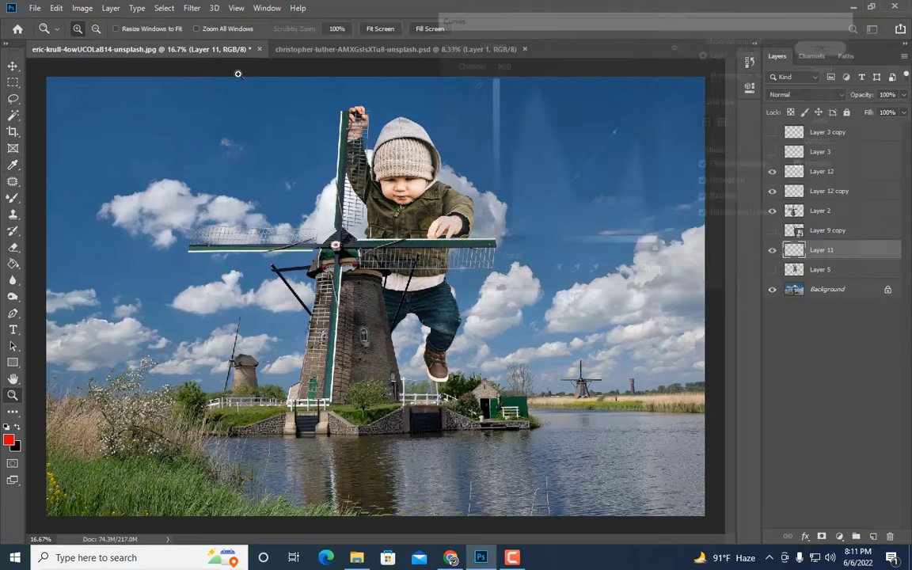
# Step: Apply Brightness/Contrast to Layer 11 with brightness -6 and contrast -22, comparing the preview before accepting
pyautogui.click(83, 8)
pyautogui.click(250, 40)
pyautogui.moveTo(646, 88); pyautogui.dragTo(619, 90)
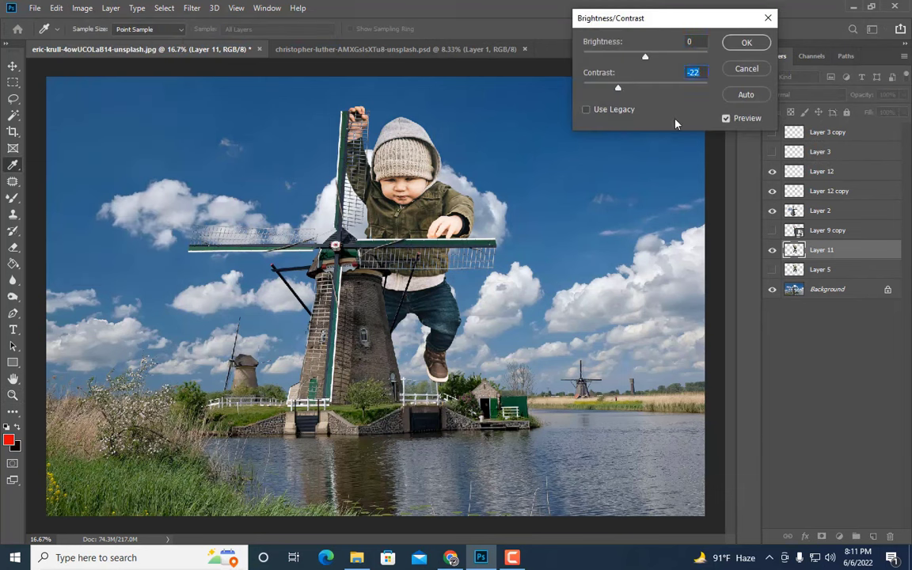
pyautogui.moveTo(645, 57); pyautogui.dragTo(642, 58)
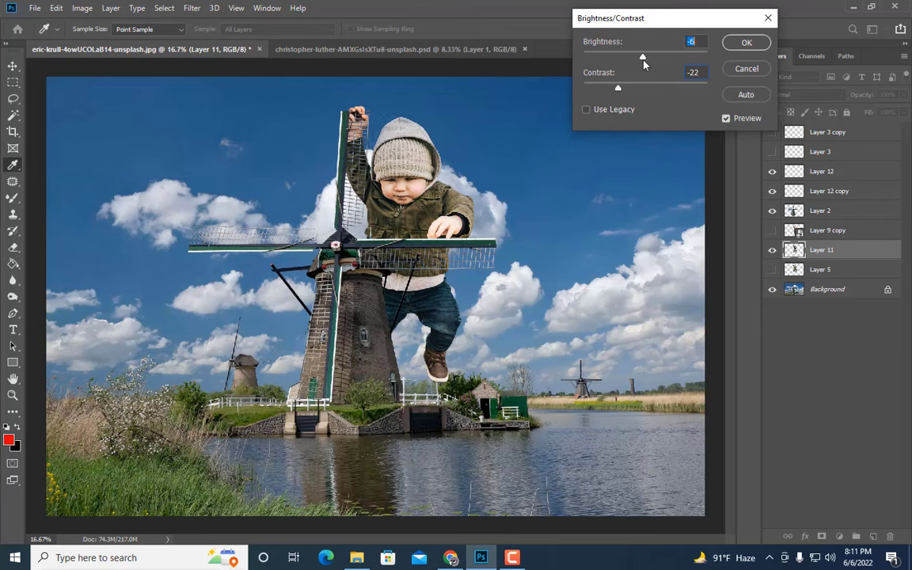
pyautogui.click(725, 118)
pyautogui.click(725, 118)
pyautogui.click(744, 43)
pyautogui.press('z')
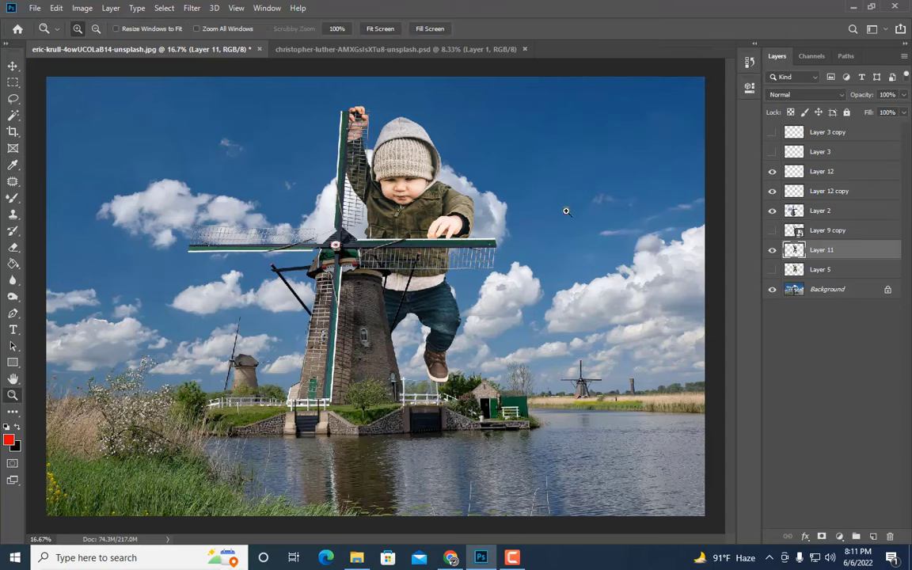
# Step: Load the child's outline from Layer 11 as a selection and create a new empty layer directly above Layer 5
pyautogui.click(774, 251)
pyautogui.keyDown('ctrl'); pyautogui.click(792, 251); pyautogui.keyUp('ctrl')
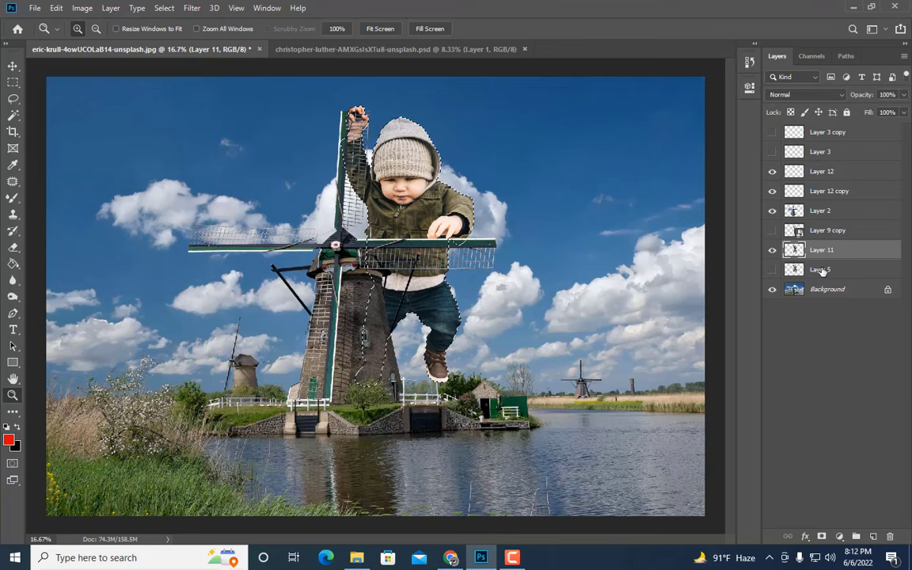
pyautogui.click(836, 272)
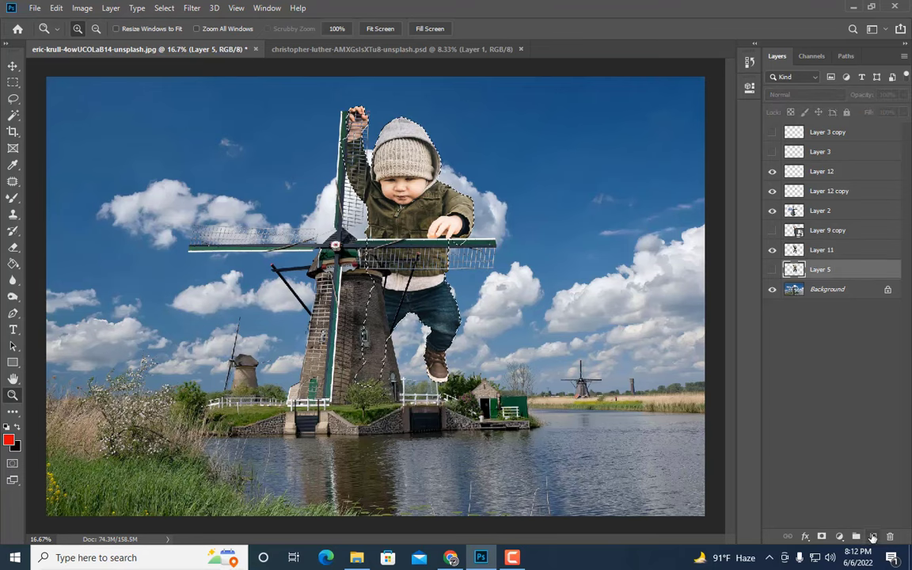
pyautogui.click(873, 537)
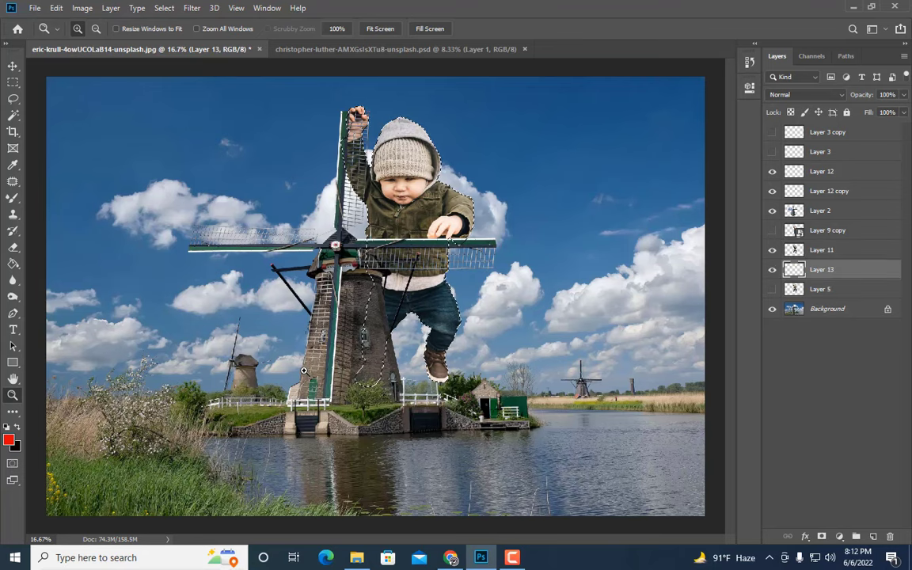
# Step: Set the foreground color to the dark gray 616060
pyautogui.click(10, 438)
pyautogui.moveTo(582, 206)
pyautogui.mouseDown()
pyautogui.moveTo(573, 176)
pyautogui.moveTo(573, 199)
pyautogui.mouseUp()
pyautogui.click(855, 94)
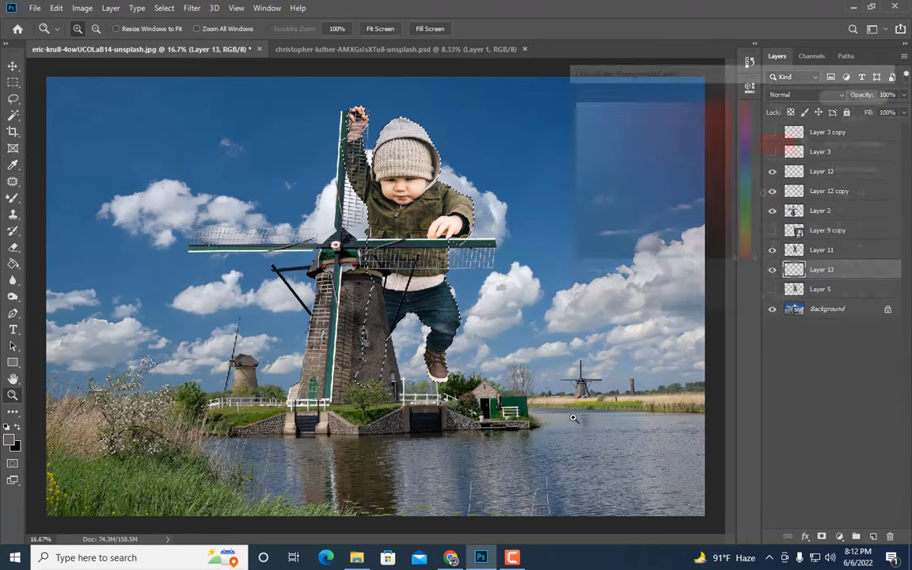
pyautogui.press('z')
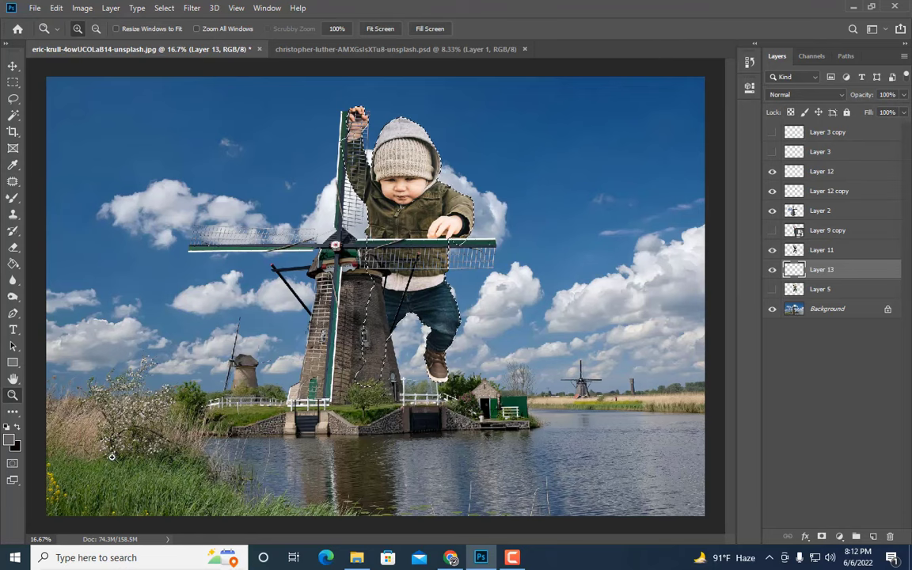
pyautogui.click(8, 439)
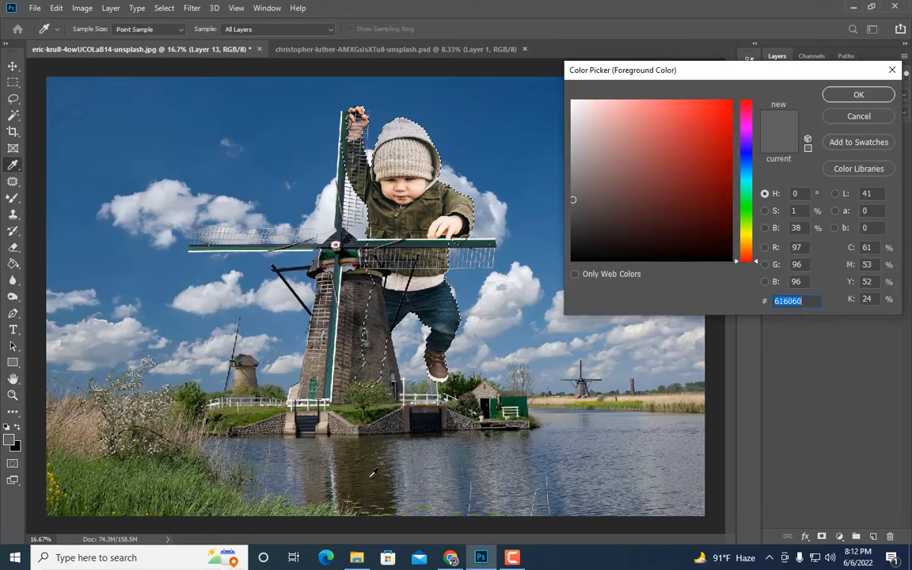
pyautogui.click(885, 98)
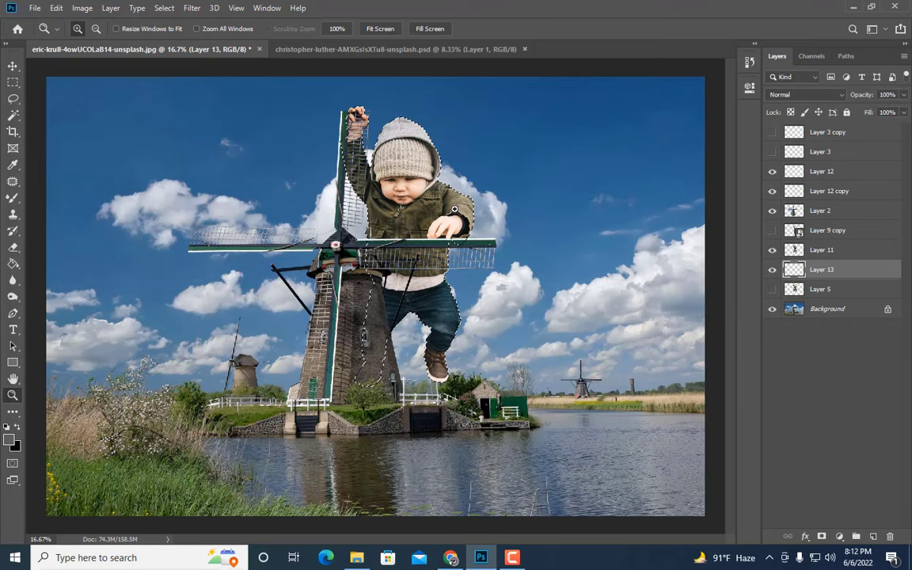
# Step: Fill the child's outline on Layer 13 with the gray foreground color and convert the layer to a smart object
pyautogui.hotkey('ctrl', 't')
pyautogui.press('Return')
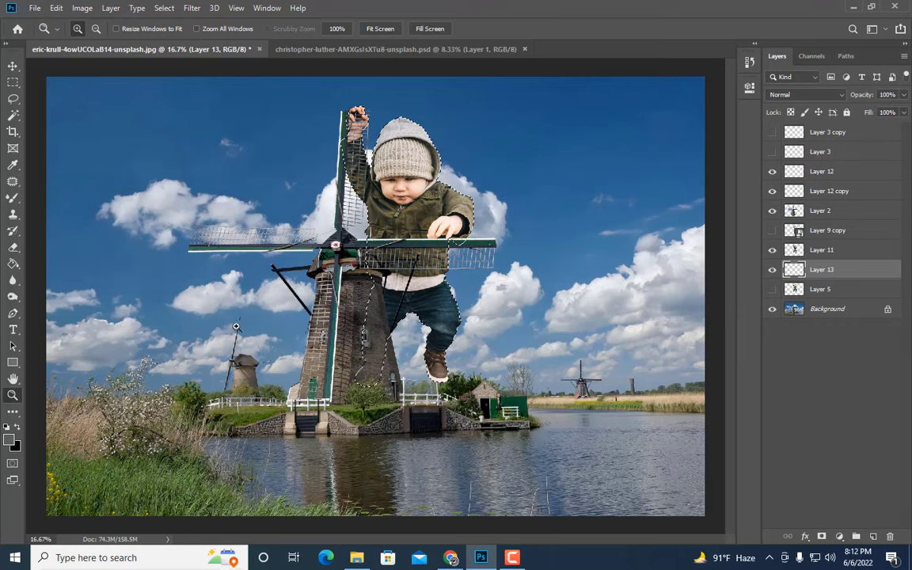
pyautogui.click(12, 263)
pyautogui.click(13, 83)
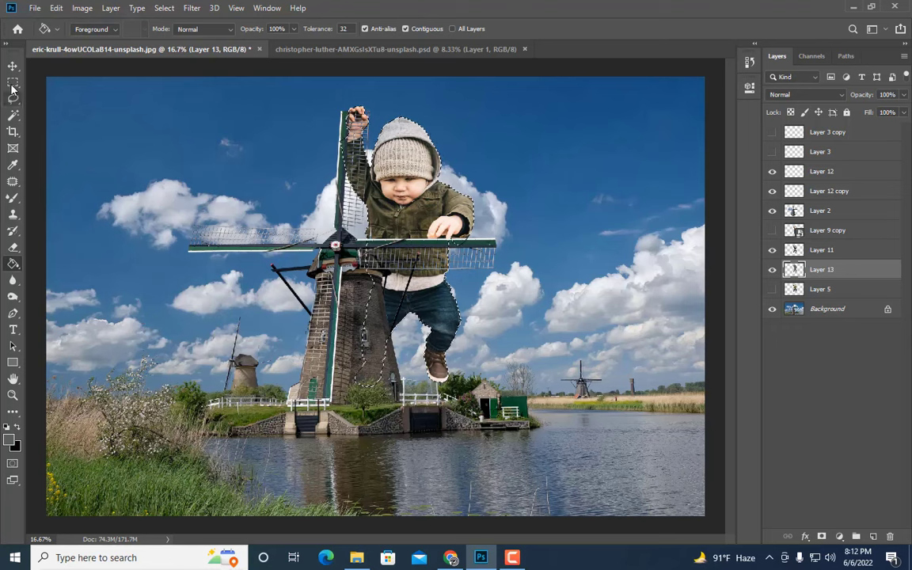
pyautogui.rightClick(823, 269)
pyautogui.click(712, 183)
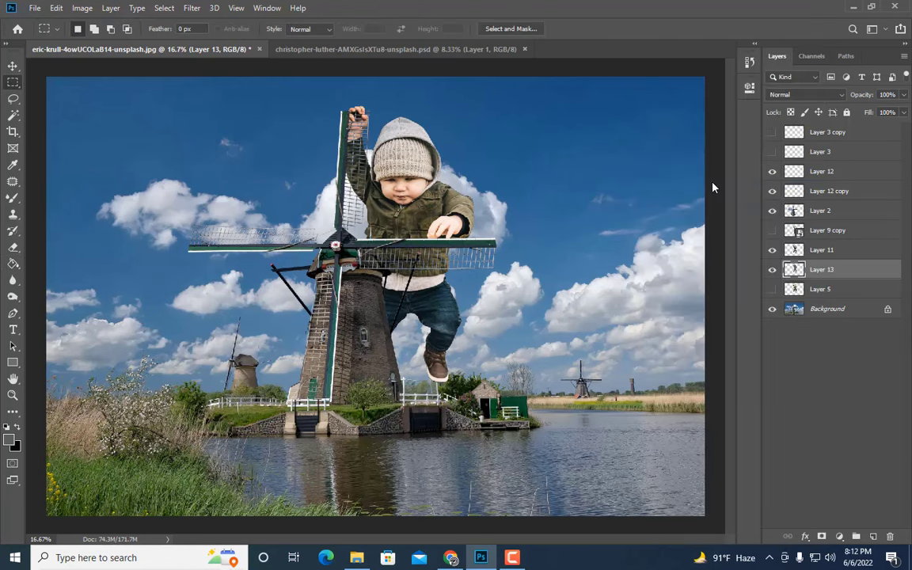
# Step: Transform the gray silhouette on Layer 13 into a tilted shadow lying across the water below the windmill
pyautogui.hotkey('ctrl', 't')
pyautogui.hotkey('ctrl', '-')
pyautogui.moveTo(401, 156); pyautogui.dragTo(207, 480)
pyautogui.moveTo(367, 482); pyautogui.dragTo(387, 494)
pyautogui.press('Return')
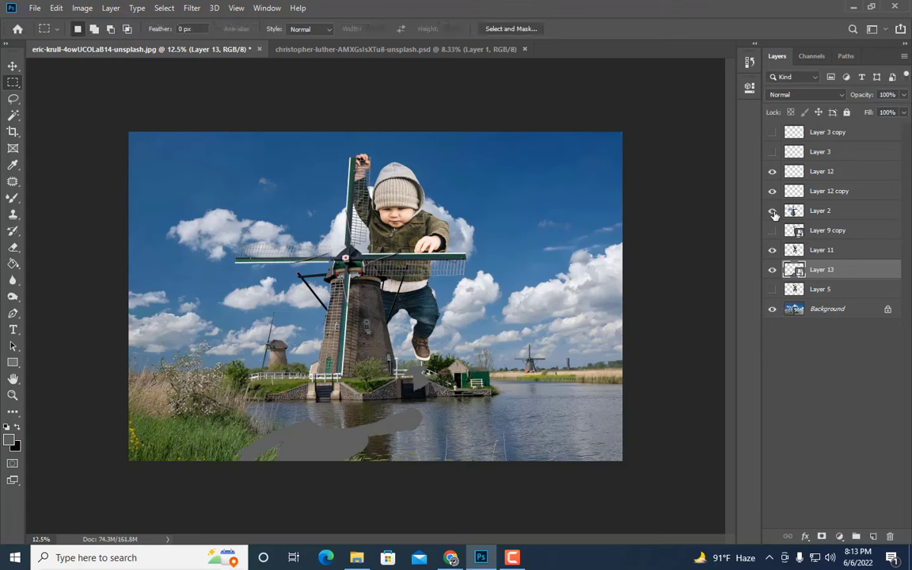
# Step: Erase the parts of Layer 2 that cover the shadow on the water below the windmill, with brush sizes up to 250
pyautogui.hotkey('ctrl', '+')
pyautogui.click(823, 210)
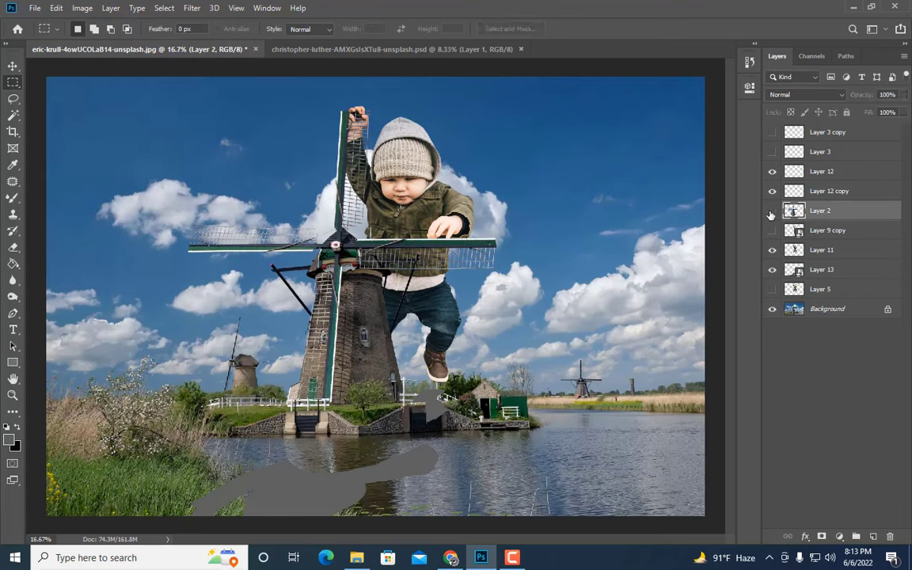
pyautogui.press('e')
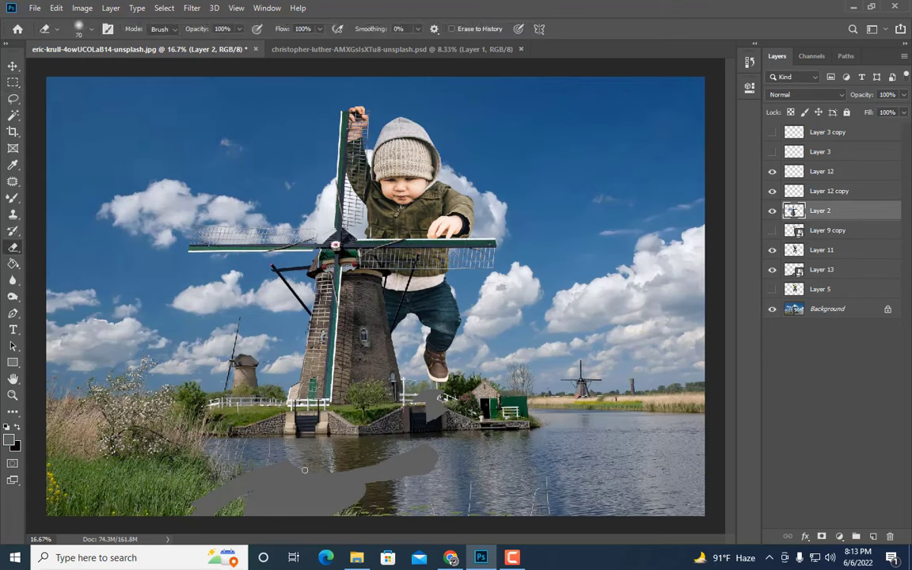
pyautogui.press(']')
pyautogui.press(']')
pyautogui.press(']')
pyautogui.press(']')
pyautogui.press(']')
pyautogui.press(']')
pyautogui.press(']')
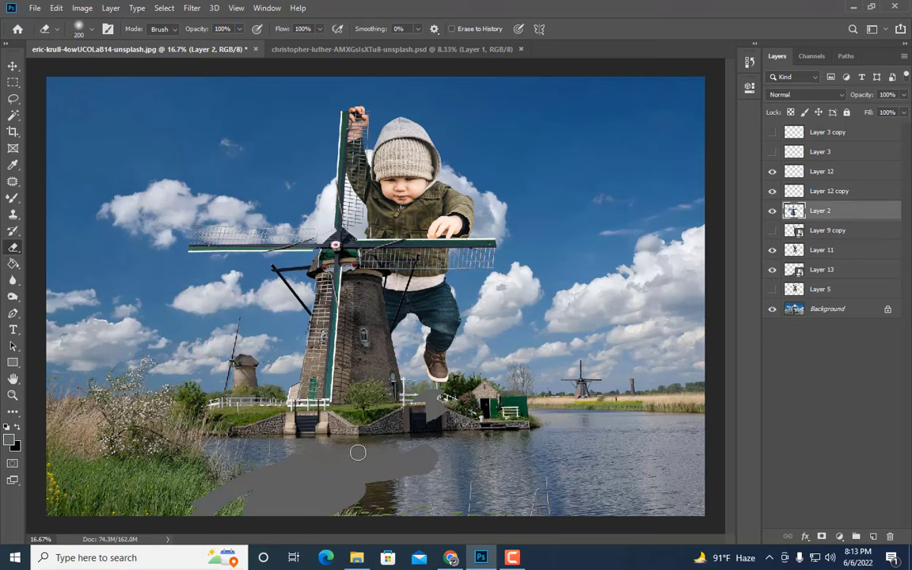
pyautogui.press('[')
pyautogui.press('[')
pyautogui.press('[')
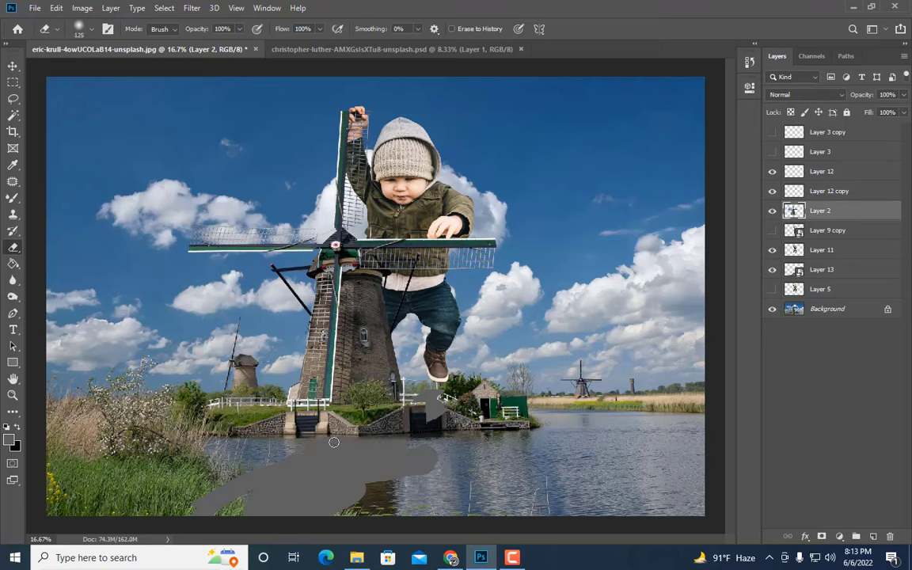
pyautogui.press(']')
pyautogui.press(']')
pyautogui.press(']')
pyautogui.press(']')
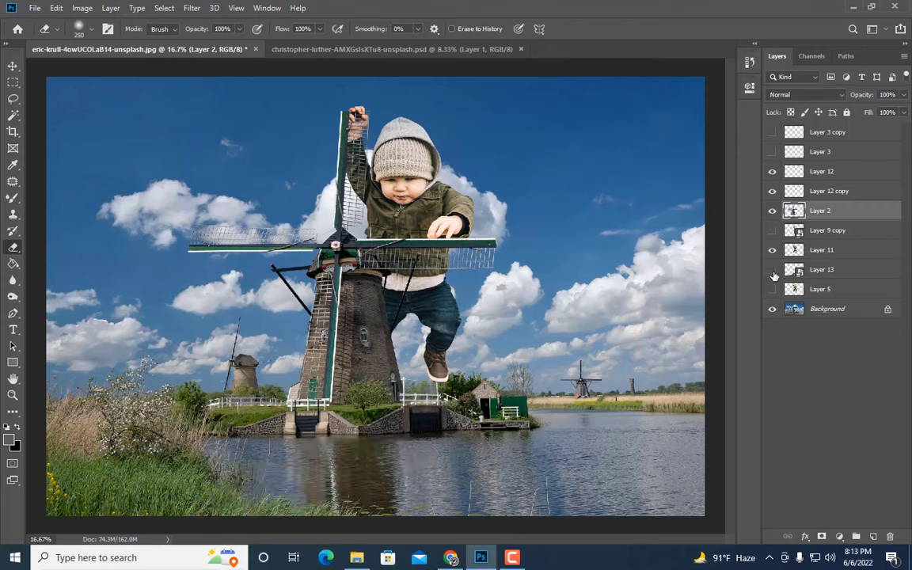
# Step: Rasterize Layer 13 and darken the shadow with Curves, using an RGB point at input 122, output 49
pyautogui.click(826, 271)
pyautogui.rightClick(825, 271)
pyautogui.click(680, 230)
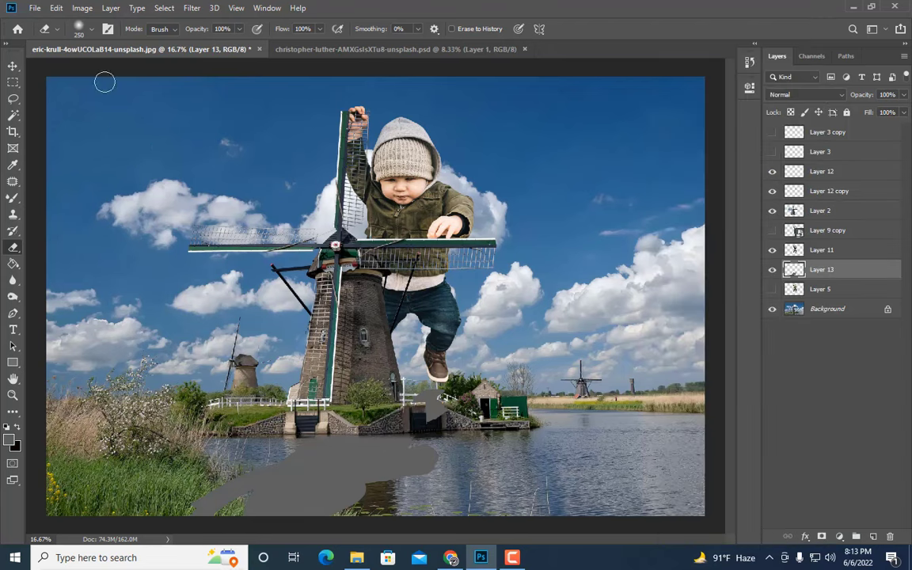
pyautogui.click(82, 8)
pyautogui.moveTo(98, 44)
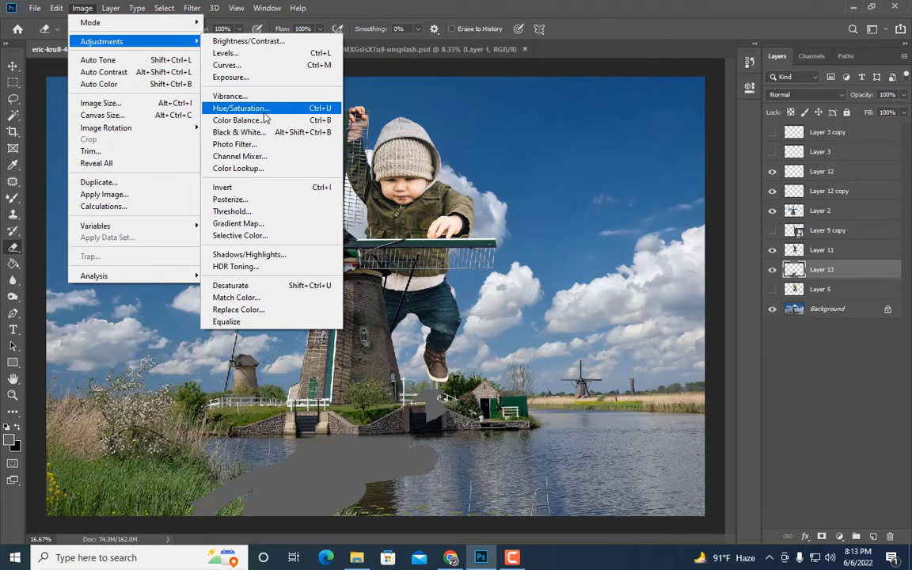
pyautogui.click(261, 65)
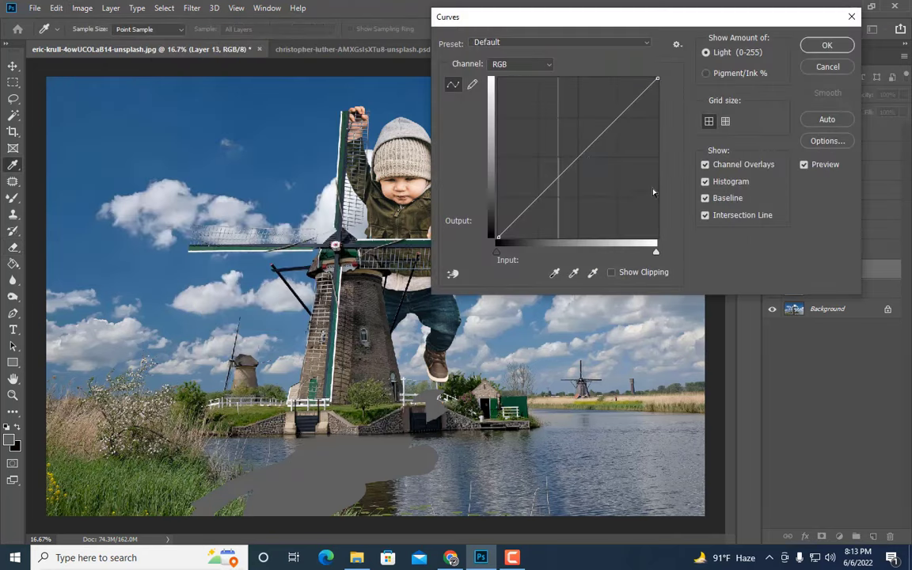
pyautogui.moveTo(574, 163); pyautogui.dragTo(575, 206)
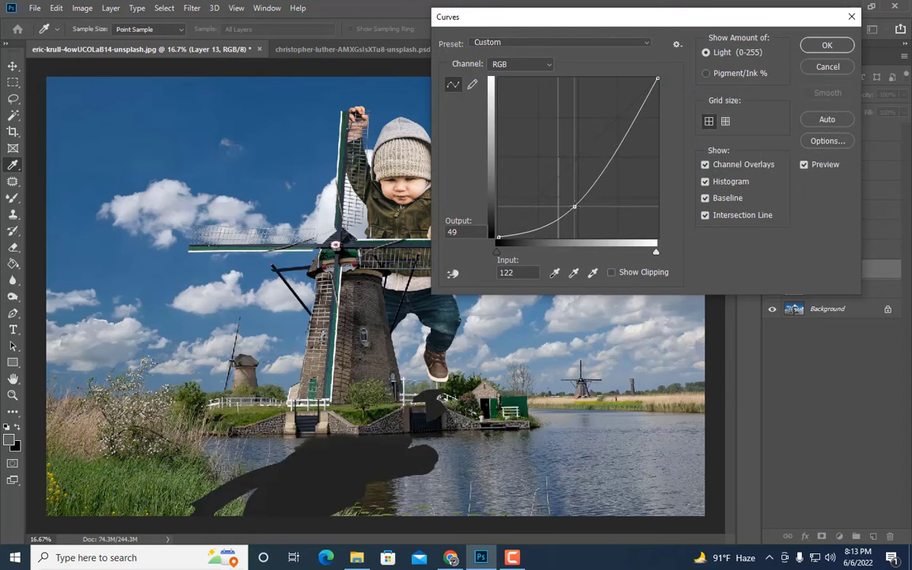
pyautogui.click(826, 45)
# Step: Erase the leftover shadow piece on the bank below the child's foot with a 700-size eraser
pyautogui.press('e')
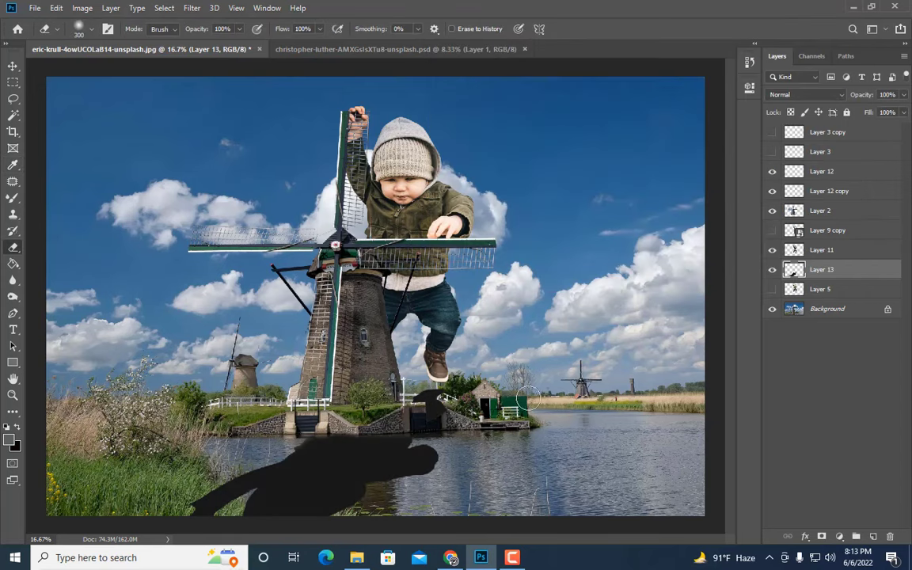
pyautogui.press(']')
pyautogui.press(']')
pyautogui.press(']')
pyautogui.press(']')
pyautogui.moveTo(466, 396); pyautogui.dragTo(413, 389)
# Step: Lower Layer 13's opacity to 27% and soften the shadow with a 16.6-pixel Gaussian Blur
pyautogui.click(903, 95)
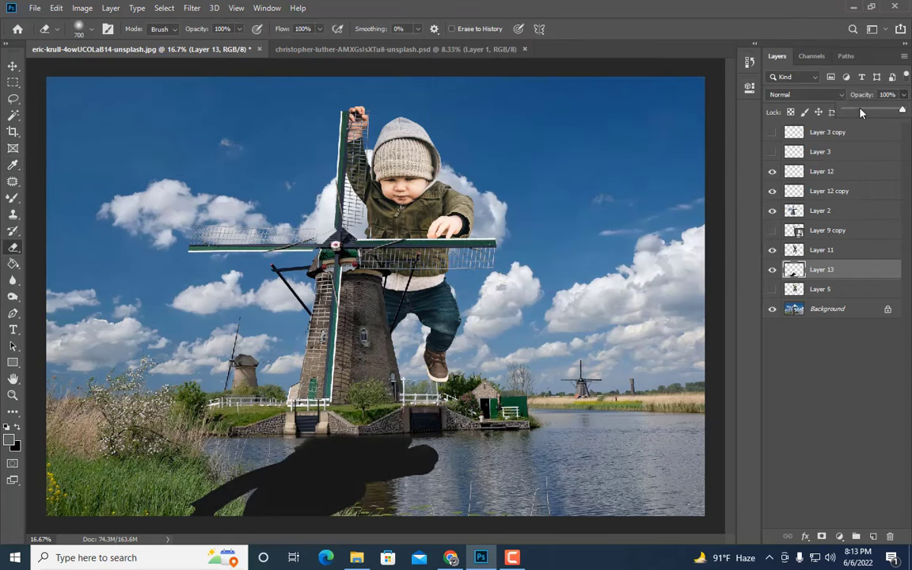
pyautogui.click(861, 111)
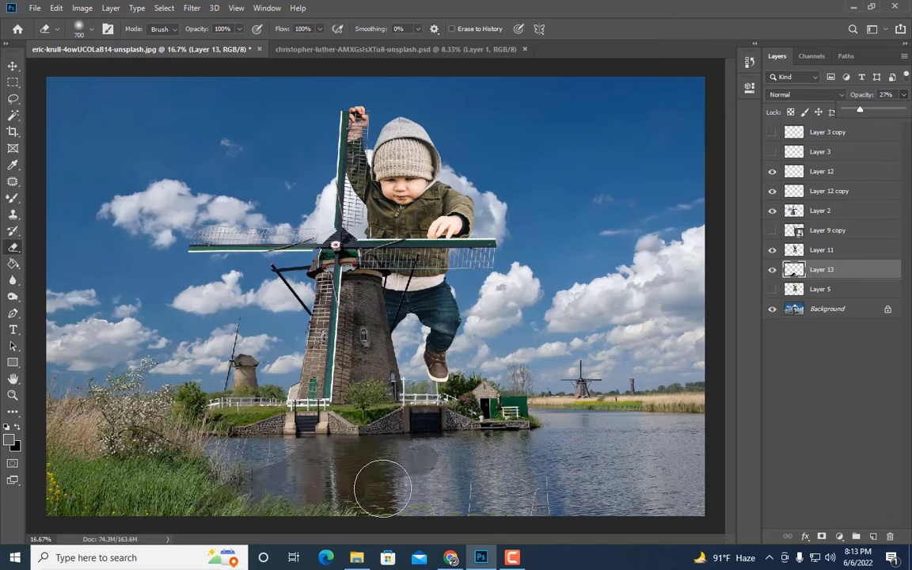
pyautogui.click(196, 9)
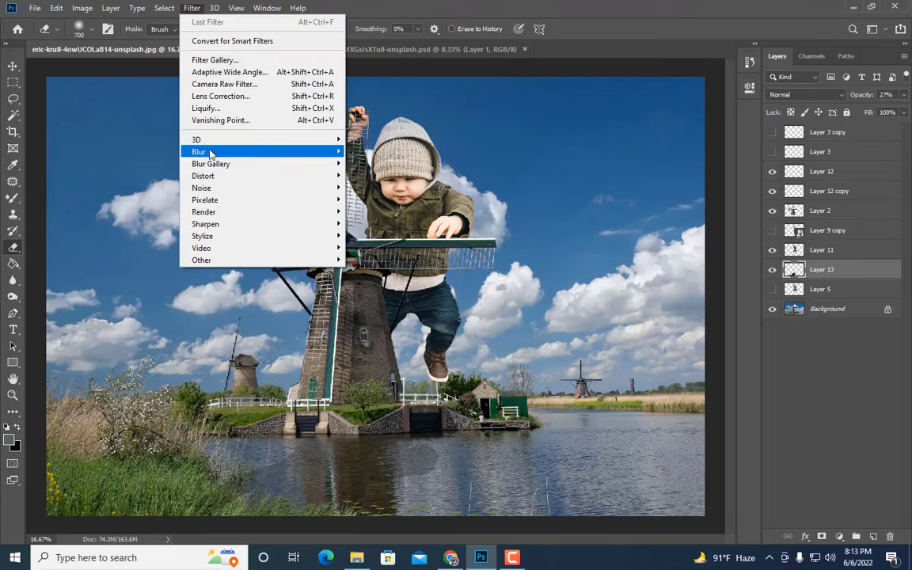
pyautogui.moveTo(238, 149)
pyautogui.click(372, 197)
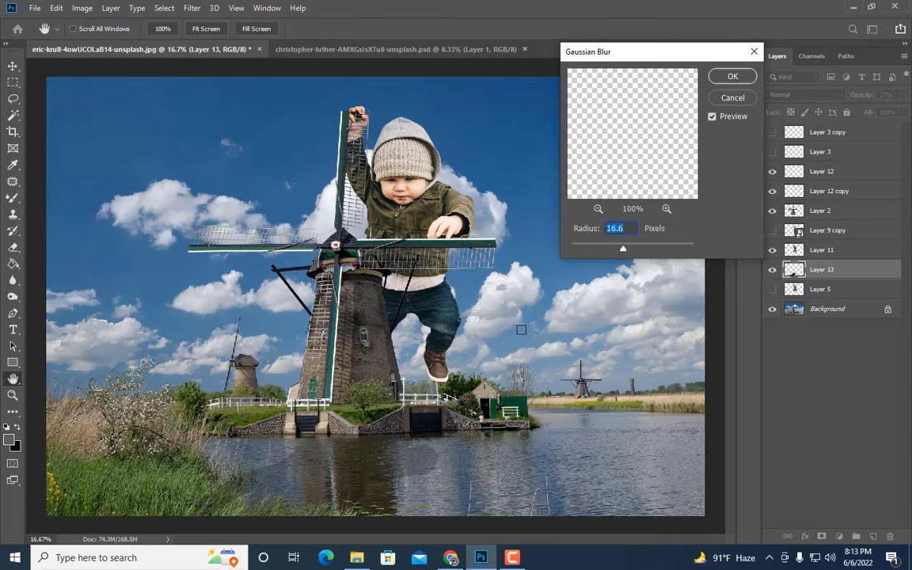
pyautogui.click(711, 118)
pyautogui.click(732, 77)
pyautogui.press('e')
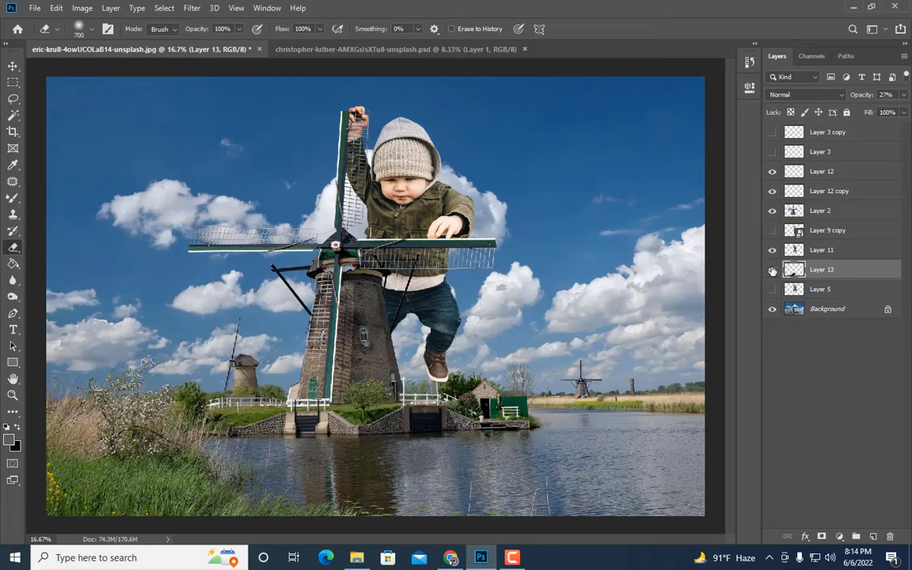
# Step: Compare the scene with and without the shadow on Layer 13, and delete that layer
pyautogui.click(771, 271)
pyautogui.click(771, 271)
pyautogui.click(772, 270)
pyautogui.click(772, 271)
pyautogui.click(771, 270)
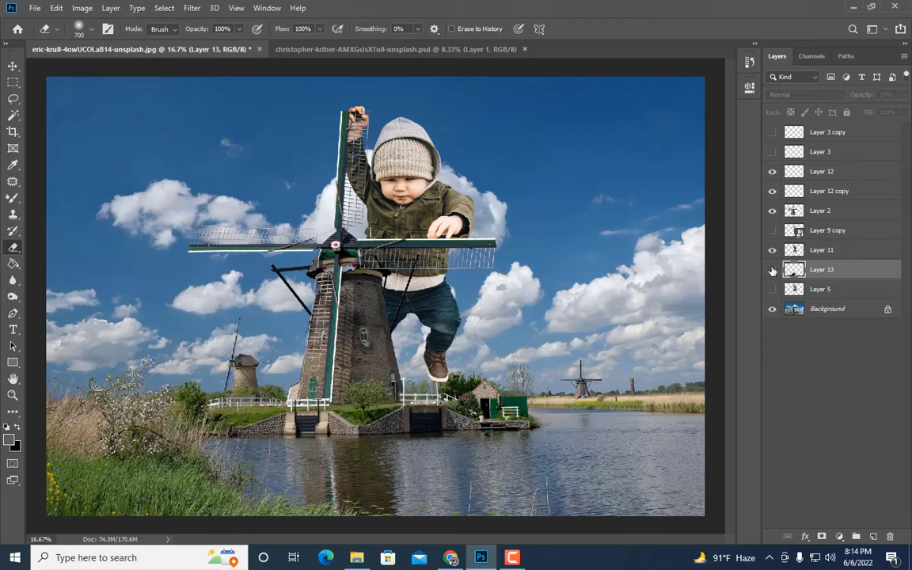
pyautogui.click(772, 270)
pyautogui.press('Delete')
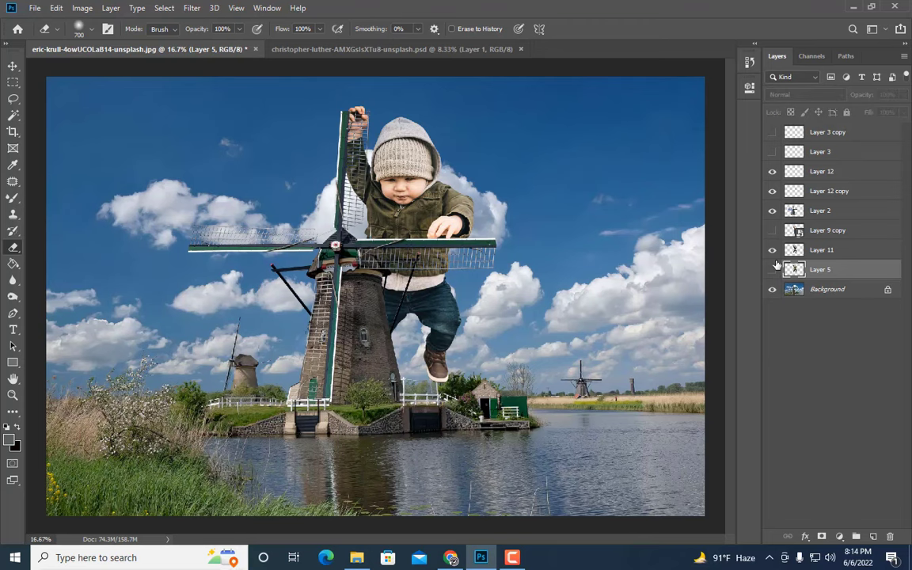
# Step: Compare the scene with Layer 11 hidden and shown, and make Layer 11 the active layer
pyautogui.click(773, 251)
pyautogui.click(773, 251)
pyautogui.click(809, 252)
pyautogui.click(83, 9)
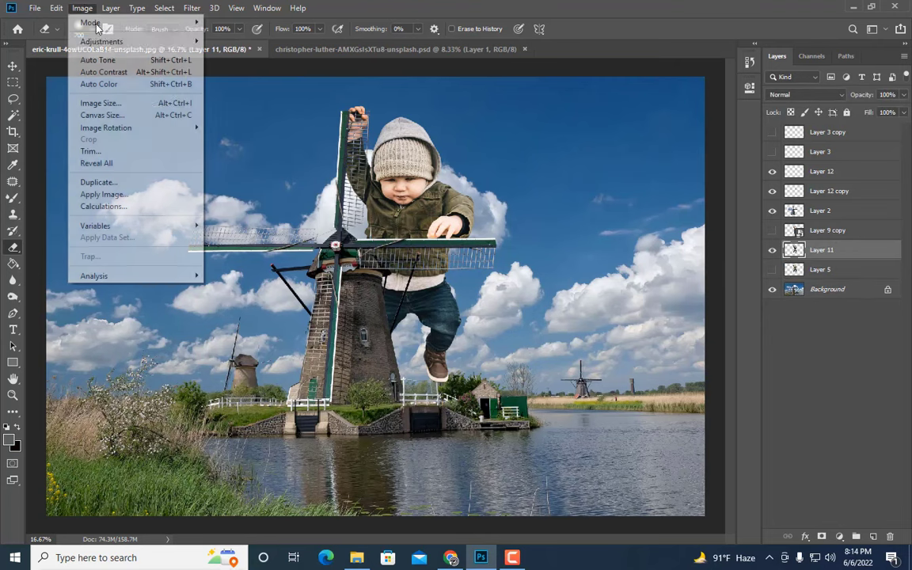
pyautogui.moveTo(101, 42)
pyautogui.click(255, 107)
pyautogui.click(656, 98)
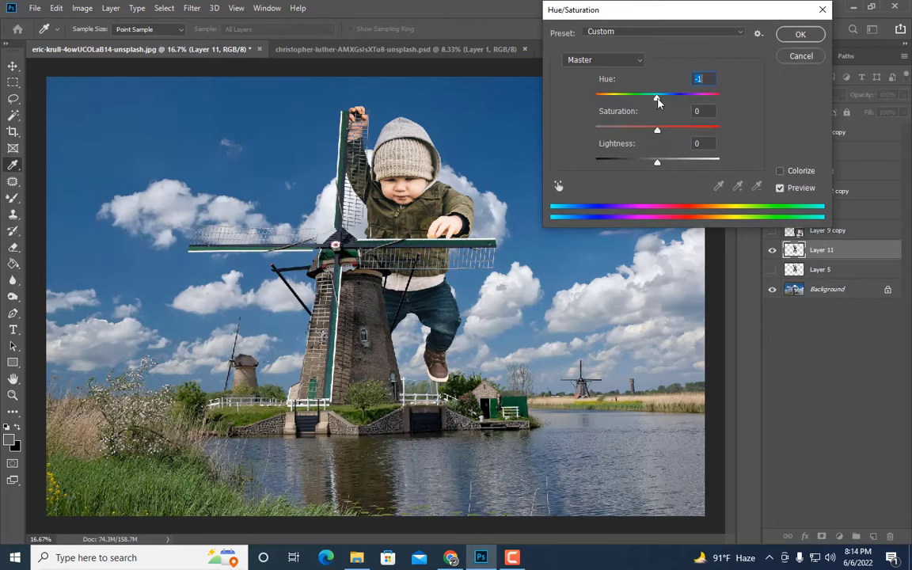
pyautogui.moveTo(657, 103); pyautogui.dragTo(629, 99)
pyautogui.click(800, 56)
# Step: Shift Layer 11's midtones toward blue by +14 with Color Balance, comparing the preview off and on
pyautogui.click(83, 9)
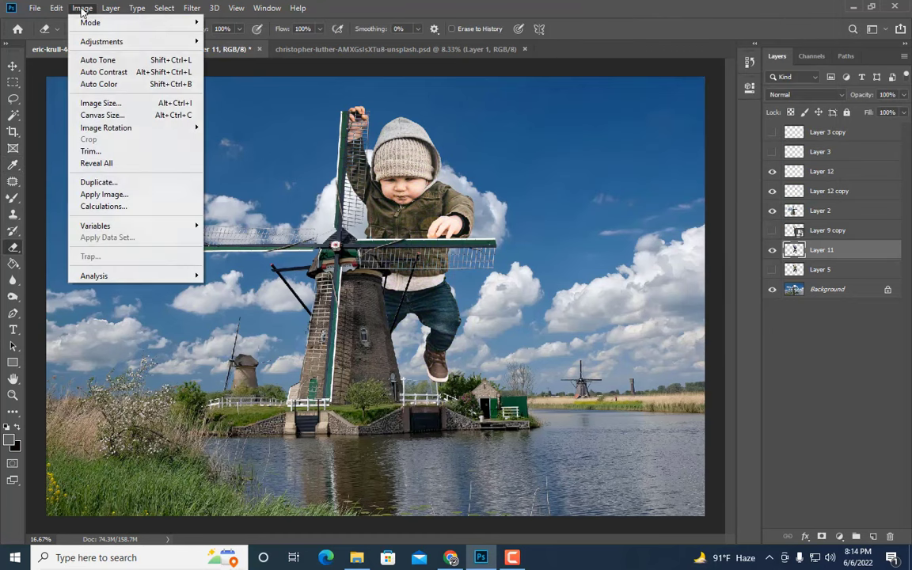
pyautogui.moveTo(102, 42)
pyautogui.click(245, 120)
pyautogui.moveTo(623, 112); pyautogui.dragTo(631, 117)
pyautogui.click(739, 100)
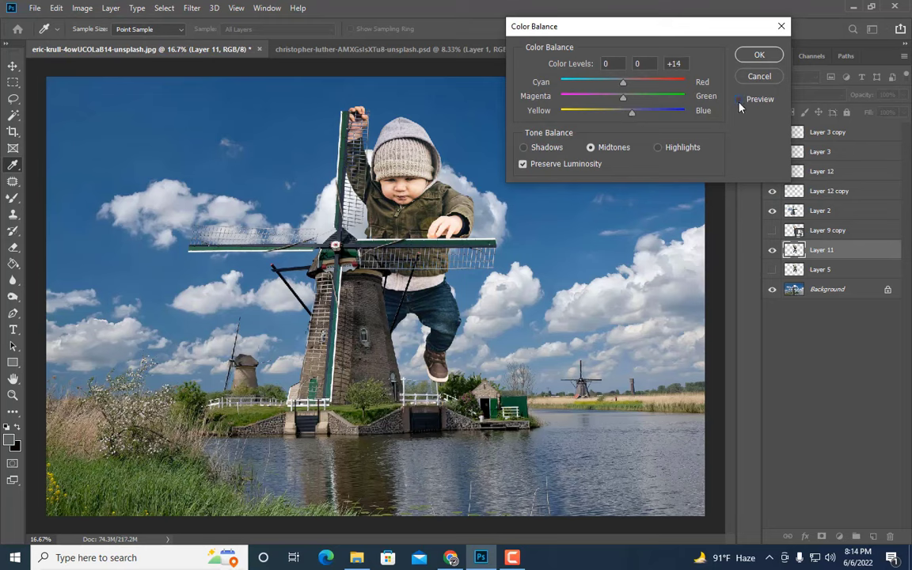
pyautogui.click(739, 100)
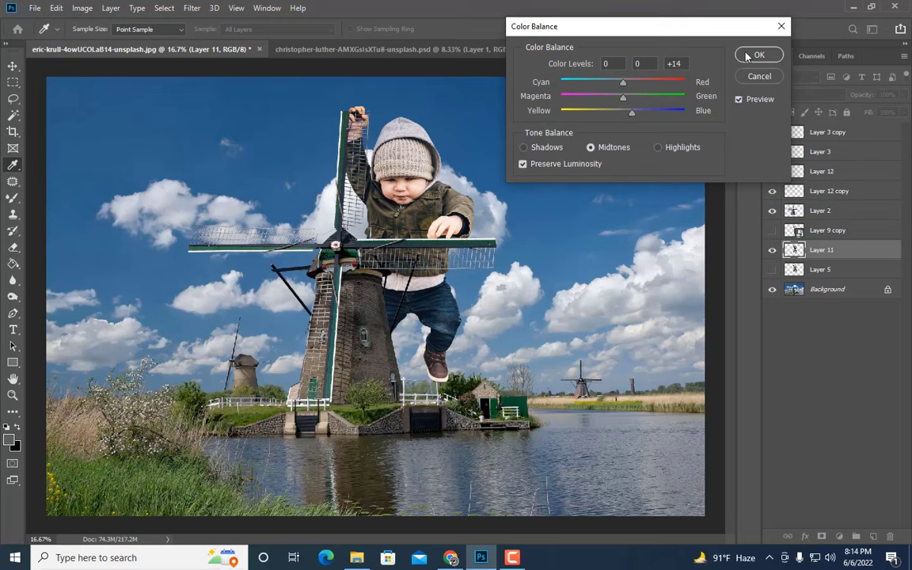